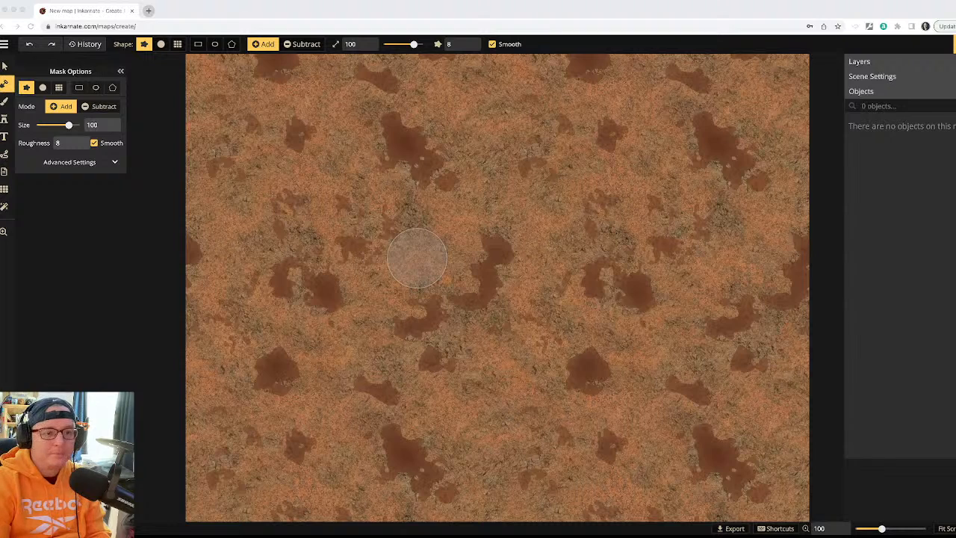
{"action": "left_click", "coordinate": [94, 209]}
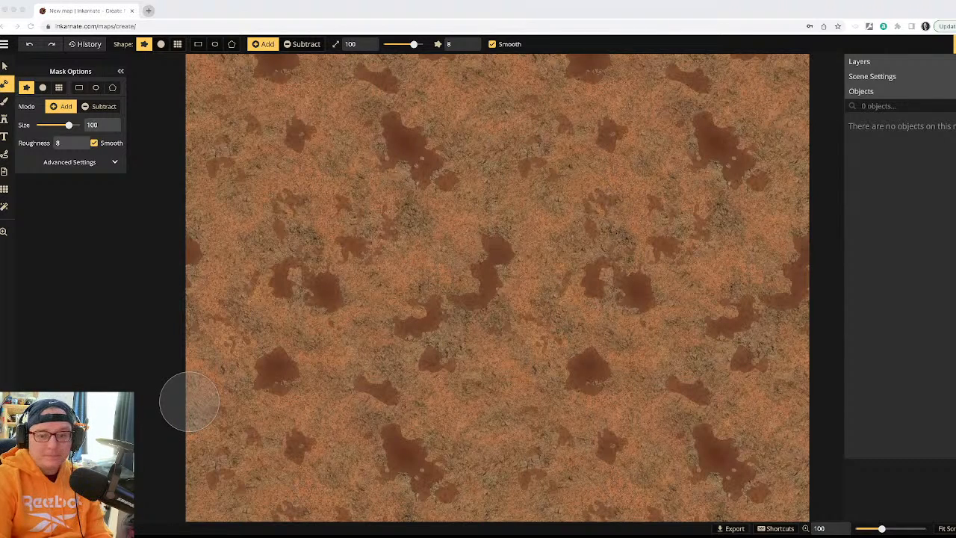
{"action": "left_click", "coordinate": [572, 142]}
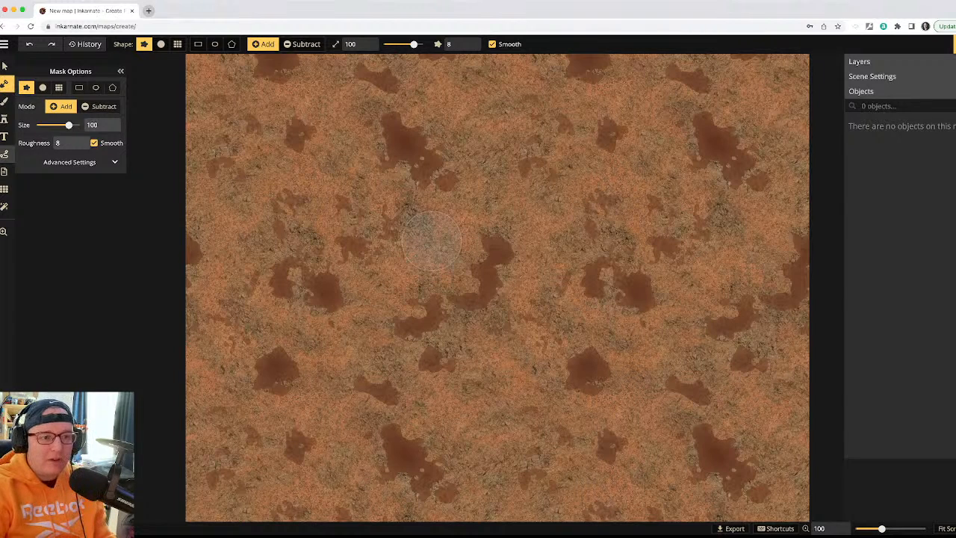
- Pick the brown-green fifth grass texture for the background brush, set the brush size to 200 and dab it in the map's upper-left corner
{"action": "left_click", "coordinate": [3, 101]}
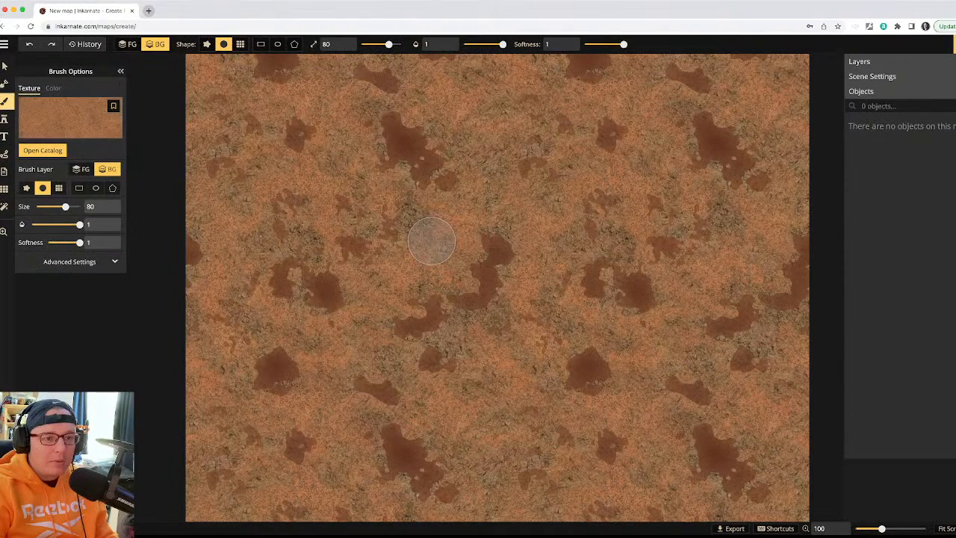
{"action": "left_click", "coordinate": [70, 119]}
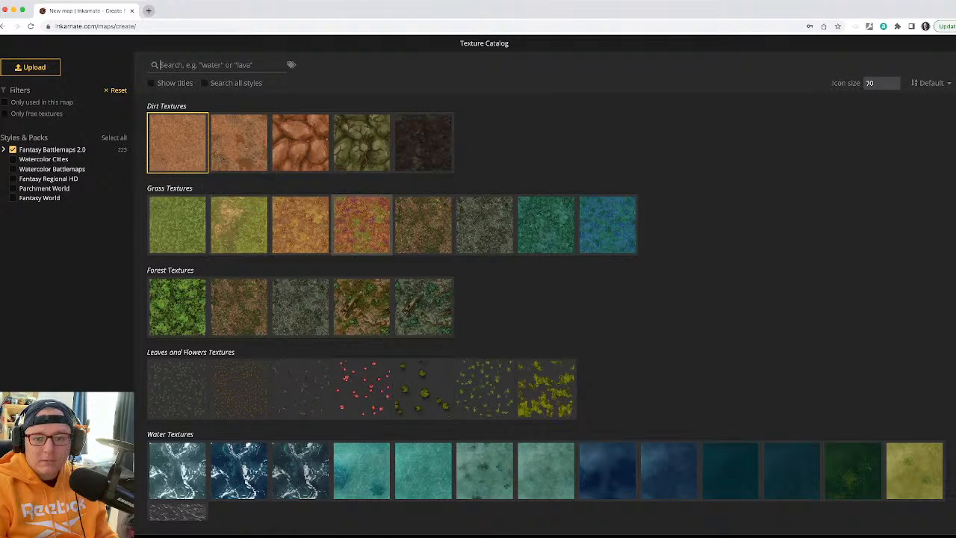
{"action": "left_click", "coordinate": [414, 234]}
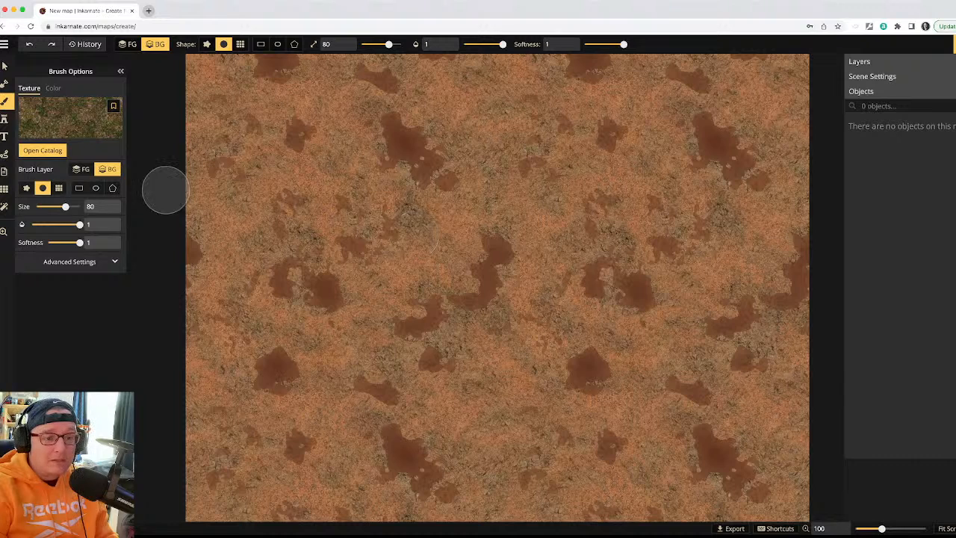
{"action": "left_click_drag", "start_coordinate": [65, 206], "coordinate": [80, 206]}
{"action": "left_click_drag", "start_coordinate": [253, 97], "coordinate": [228, 82]}
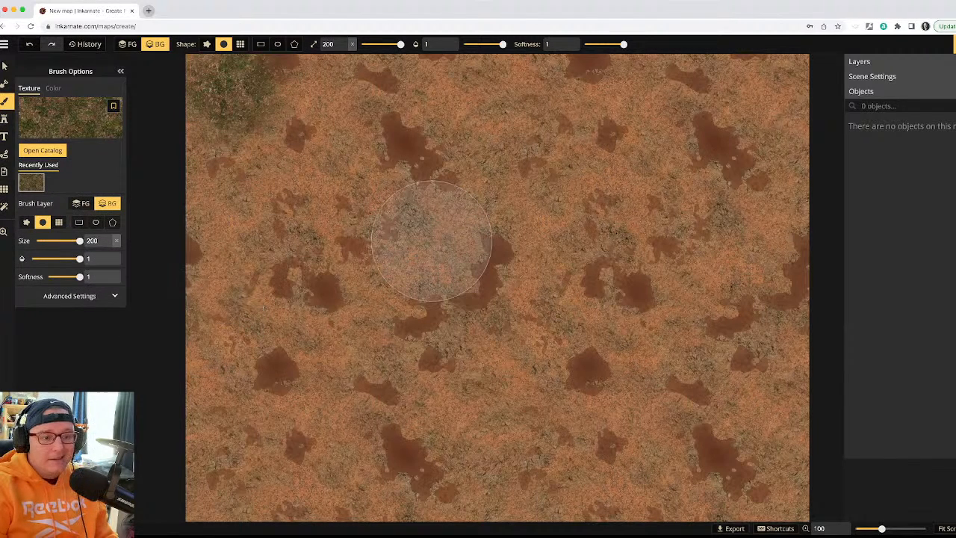
- Lower the brush softness to 0.03 and paint the whole background with the brown-green grass texture
{"action": "key", "text": "a"}
{"action": "key", "text": "a"}
{"action": "key", "text": "a"}
{"action": "key", "text": "a"}
{"action": "key", "text": "a"}
{"action": "key", "text": "a"}
{"action": "key", "text": "a"}
{"action": "key", "text": "a"}
{"action": "key", "text": "a"}
{"action": "key", "text": "a"}
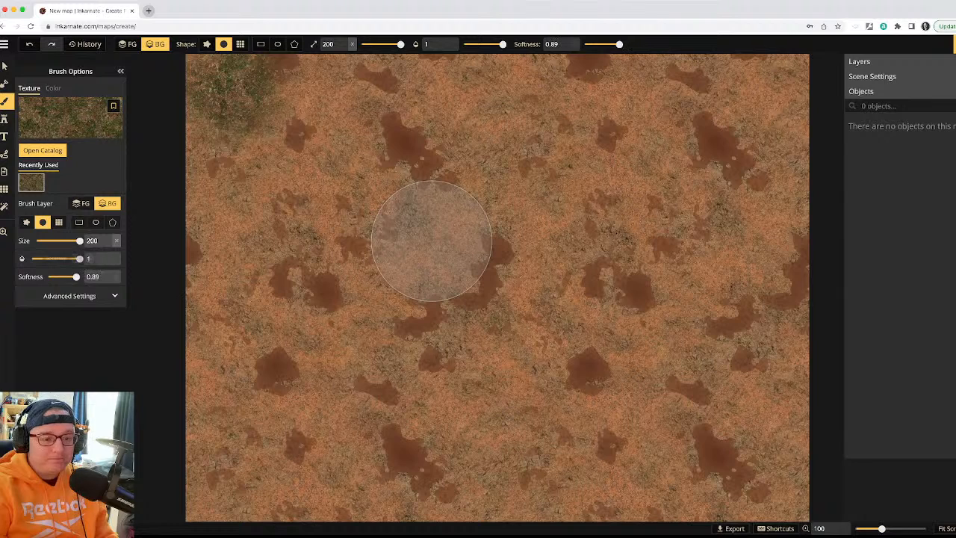
{"action": "mouse_move", "coordinate": [235, 105]}
{"action": "left_mouse_down"}
{"action": "mouse_move", "coordinate": [501, 58]}
{"action": "mouse_move", "coordinate": [558, 61]}
{"action": "mouse_move", "coordinate": [550, 74]}
{"action": "mouse_move", "coordinate": [787, 99]}
{"action": "mouse_move", "coordinate": [766, 487]}
{"action": "mouse_move", "coordinate": [357, 461]}
{"action": "mouse_move", "coordinate": [164, 485]}
{"action": "mouse_move", "coordinate": [189, 455]}
{"action": "mouse_move", "coordinate": [242, 271]}
{"action": "mouse_move", "coordinate": [246, 188]}
{"action": "mouse_move", "coordinate": [191, 172]}
{"action": "mouse_move", "coordinate": [775, 197]}
{"action": "mouse_move", "coordinate": [704, 271]}
{"action": "mouse_move", "coordinate": [332, 250]}
{"action": "mouse_move", "coordinate": [294, 307]}
{"action": "mouse_move", "coordinate": [733, 357]}
{"action": "mouse_move", "coordinate": [688, 370]}
{"action": "mouse_move", "coordinate": [469, 381]}
{"action": "mouse_move", "coordinate": [271, 348]}
{"action": "left_mouse_up"}
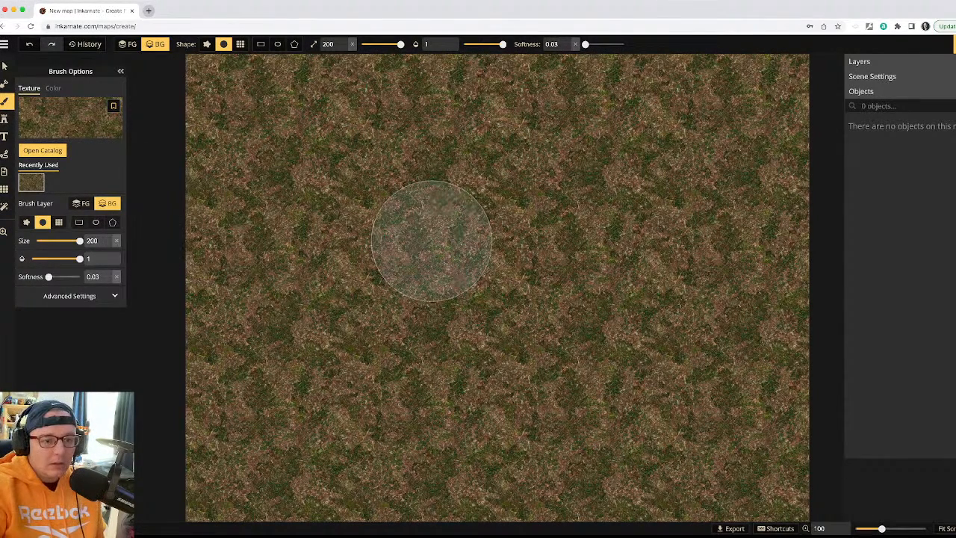
- Scale the brush texture down to 30.09 and repaint the entire background with the finer grass pattern
{"action": "left_click", "coordinate": [69, 296]}
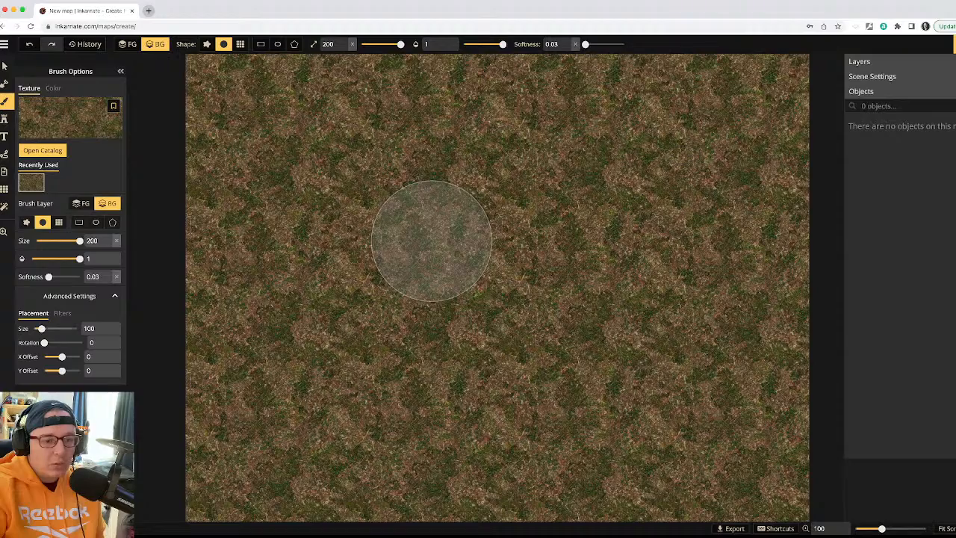
{"action": "scroll", "coordinate": [432, 241], "scroll_direction": "down", "scroll_amount": 10}
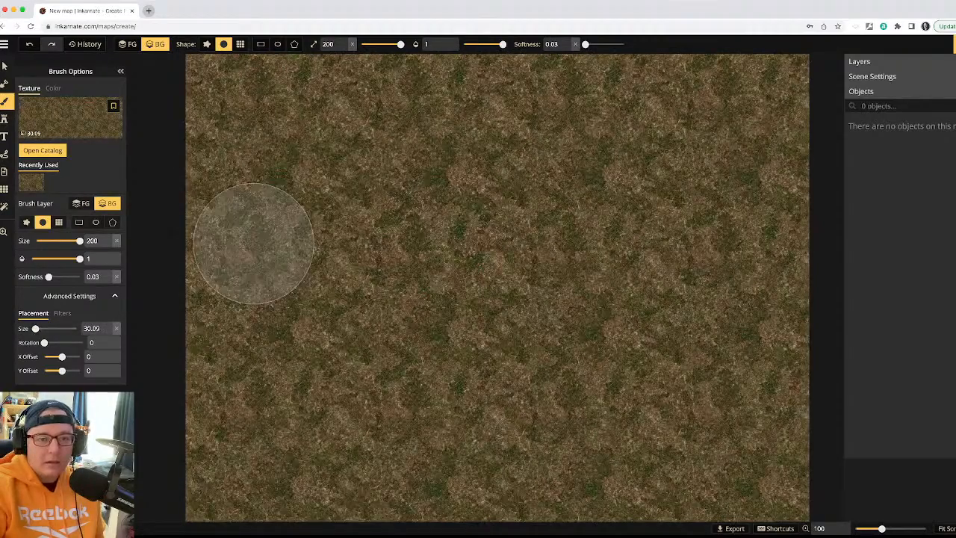
{"action": "mouse_move", "coordinate": [243, 131]}
{"action": "left_mouse_down"}
{"action": "mouse_move", "coordinate": [454, 104]}
{"action": "mouse_move", "coordinate": [309, 97]}
{"action": "mouse_move", "coordinate": [637, 100]}
{"action": "mouse_move", "coordinate": [533, 105]}
{"action": "left_mouse_up"}
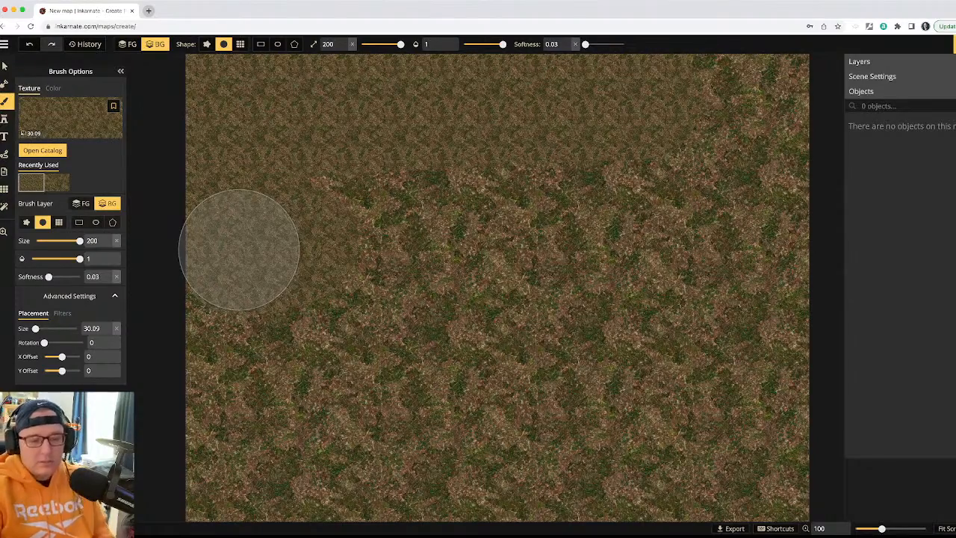
{"action": "mouse_move", "coordinate": [239, 247]}
{"action": "left_mouse_down"}
{"action": "mouse_move", "coordinate": [89, 310]}
{"action": "mouse_move", "coordinate": [149, 430]}
{"action": "mouse_move", "coordinate": [222, 420]}
{"action": "mouse_move", "coordinate": [237, 408]}
{"action": "mouse_move", "coordinate": [184, 356]}
{"action": "mouse_move", "coordinate": [254, 500]}
{"action": "mouse_move", "coordinate": [435, 489]}
{"action": "mouse_move", "coordinate": [397, 485]}
{"action": "mouse_move", "coordinate": [381, 461]}
{"action": "left_mouse_up"}
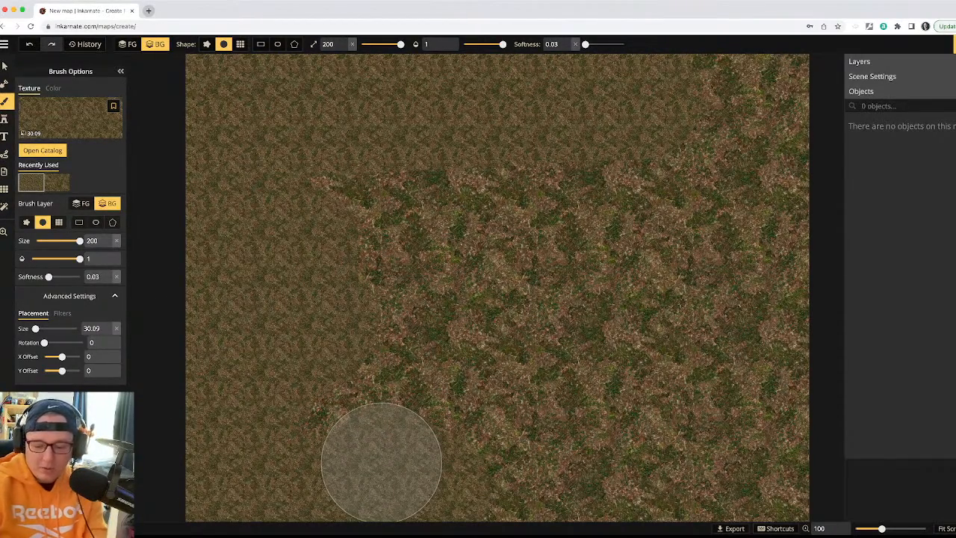
{"action": "scroll", "coordinate": [381, 461], "scroll_direction": "up", "scroll_amount": 1}
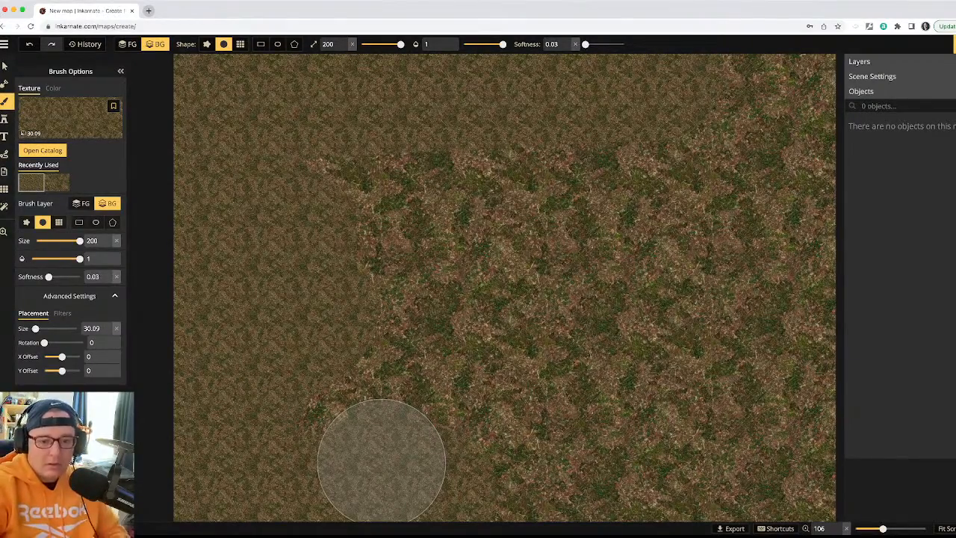
{"action": "mouse_move", "coordinate": [403, 249]}
{"action": "left_mouse_down"}
{"action": "mouse_move", "coordinate": [833, 224]}
{"action": "mouse_move", "coordinate": [259, 321]}
{"action": "mouse_move", "coordinate": [388, 523]}
{"action": "mouse_move", "coordinate": [486, 465]}
{"action": "mouse_move", "coordinate": [837, 401]}
{"action": "mouse_move", "coordinate": [401, 397]}
{"action": "mouse_move", "coordinate": [822, 149]}
{"action": "mouse_move", "coordinate": [778, 102]}
{"action": "mouse_move", "coordinate": [764, 111]}
{"action": "left_mouse_up"}
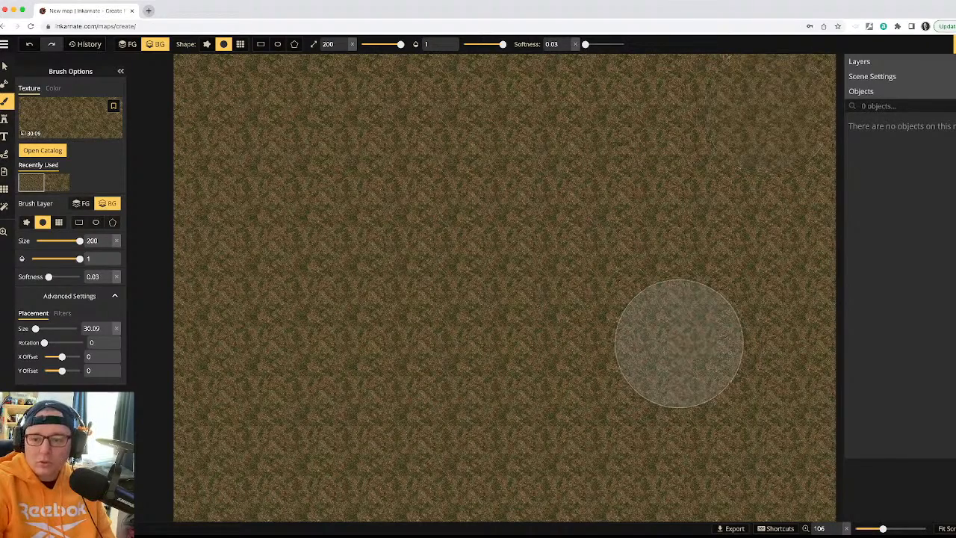
{"action": "scroll", "coordinate": [678, 343], "scroll_direction": "down", "scroll_amount": 3}
{"action": "left_click_drag", "start_coordinate": [777, 145], "coordinate": [636, 153]}
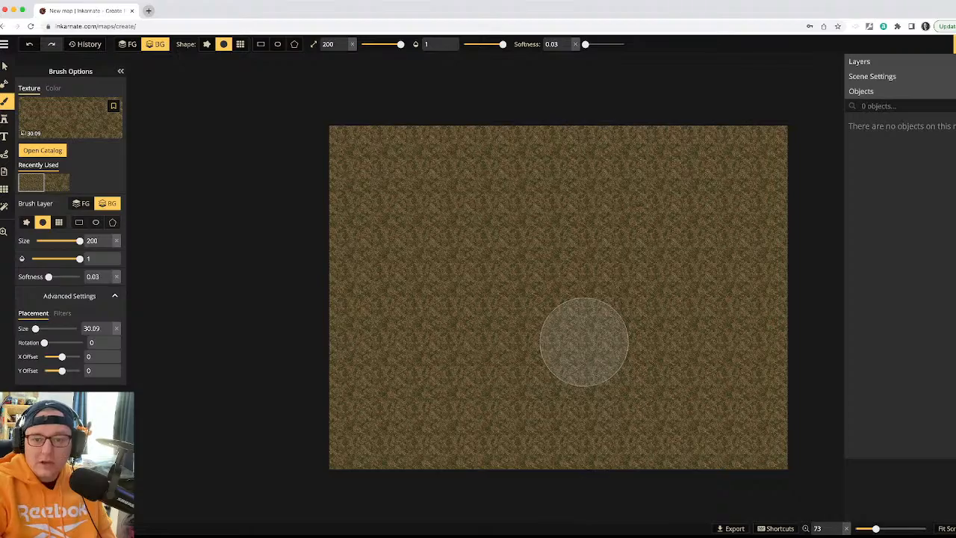
{"action": "scroll", "coordinate": [584, 342], "scroll_direction": "up", "scroll_amount": 3}
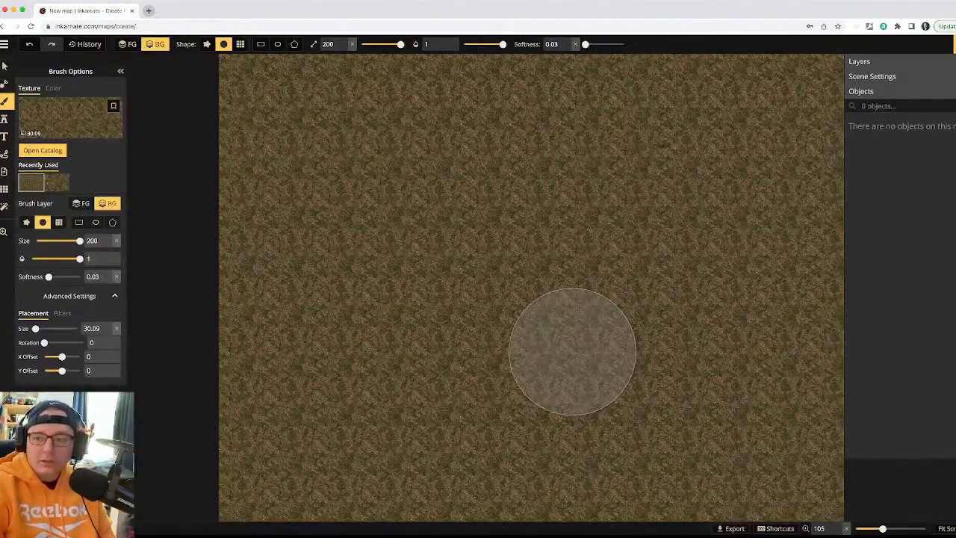
{"action": "scroll", "coordinate": [619, 222], "scroll_direction": "down", "scroll_amount": 2}
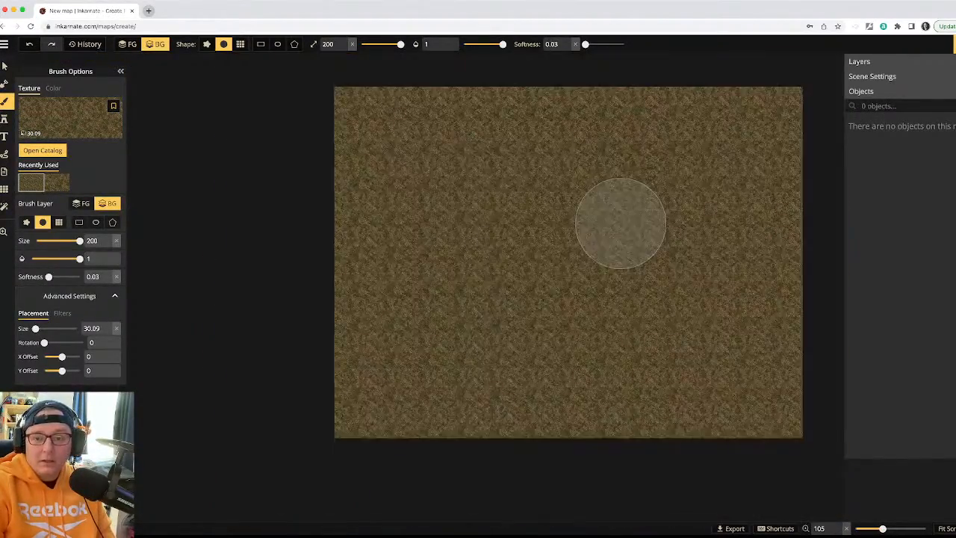
{"action": "scroll", "coordinate": [620, 222], "scroll_direction": "up", "scroll_amount": 2}
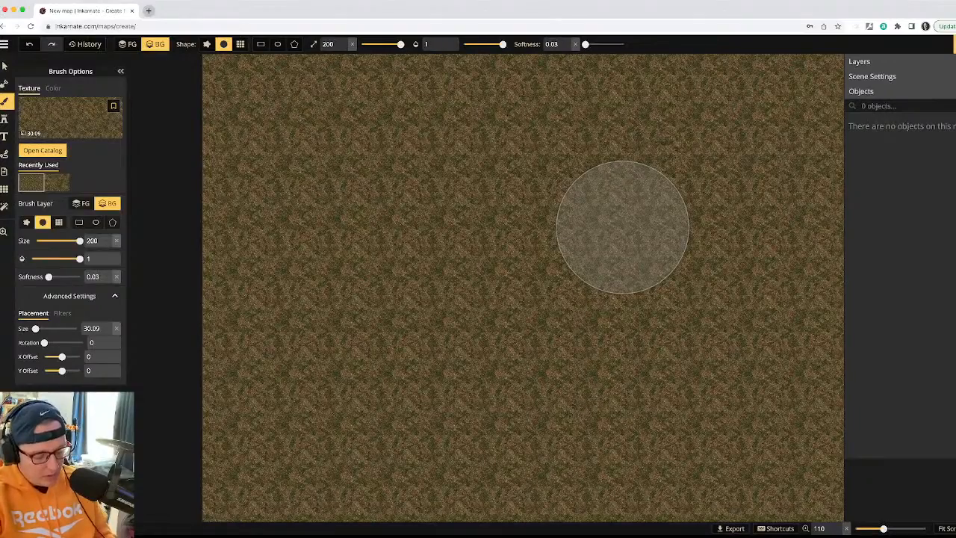
{"action": "left_click_drag", "start_coordinate": [622, 226], "coordinate": [526, 237]}
{"action": "scroll", "coordinate": [427, 246], "scroll_direction": "right", "scroll_amount": 3}
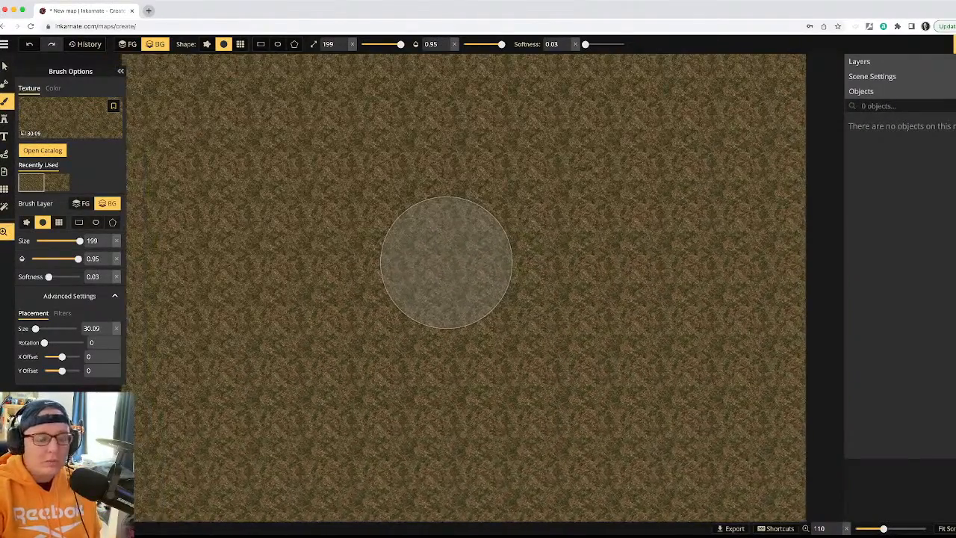
{"action": "scroll", "coordinate": [453, 277], "scroll_direction": "up", "scroll_amount": 1}
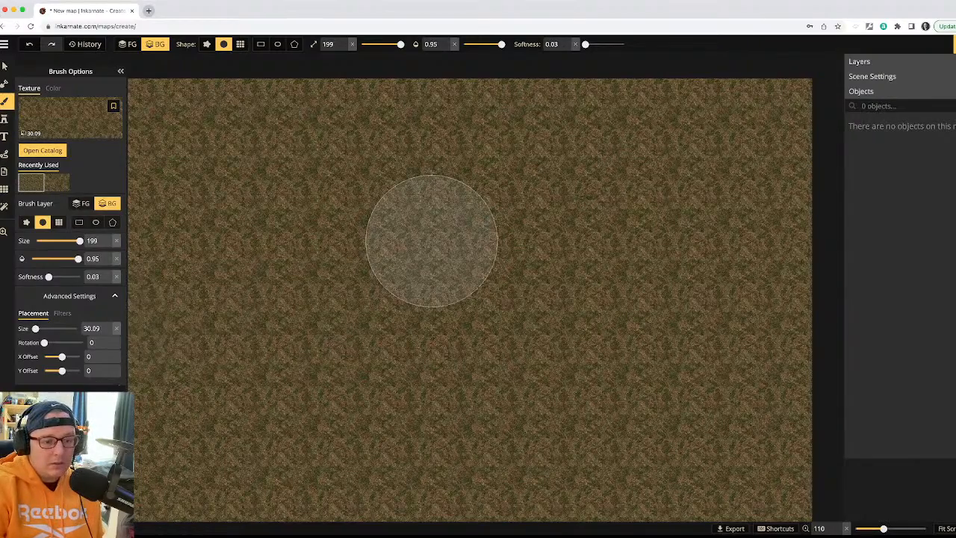
- Paint over the background with the texture rotated to 65, 224 and 306 in turn to break up the tiling
{"action": "left_click_drag", "start_coordinate": [44, 342], "coordinate": [51, 342]}
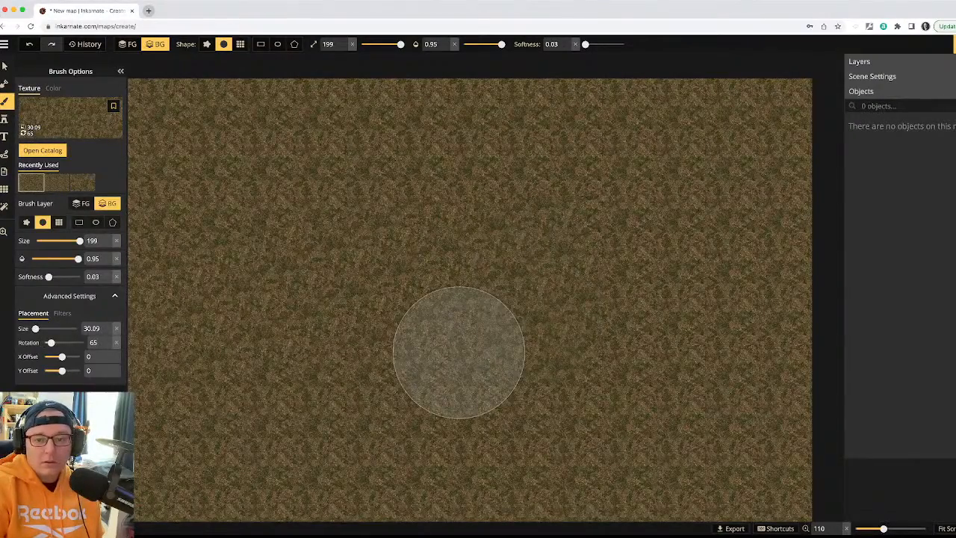
{"action": "key", "text": "r"}
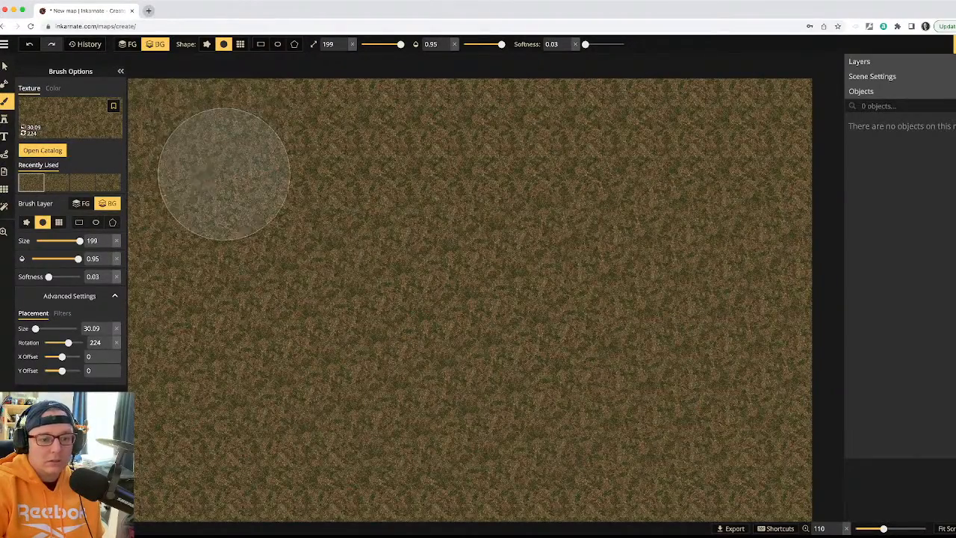
{"action": "key", "text": "r"}
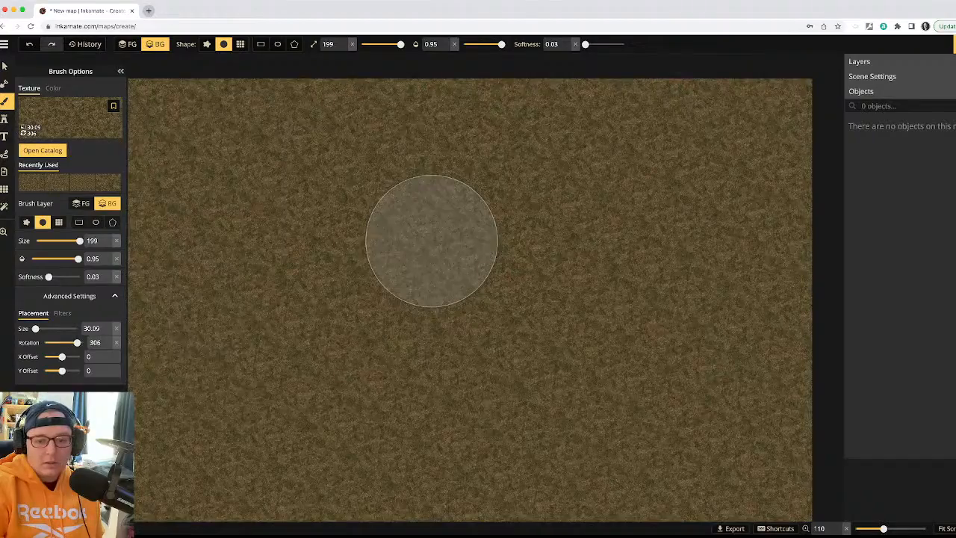
{"action": "key", "text": "v"}
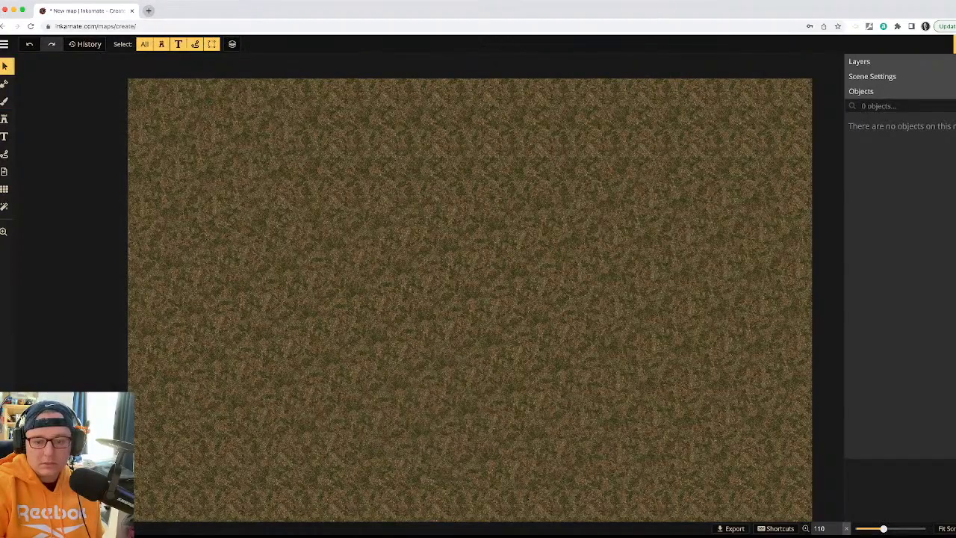
{"action": "scroll", "coordinate": [456, 284], "scroll_direction": "down", "scroll_amount": 2}
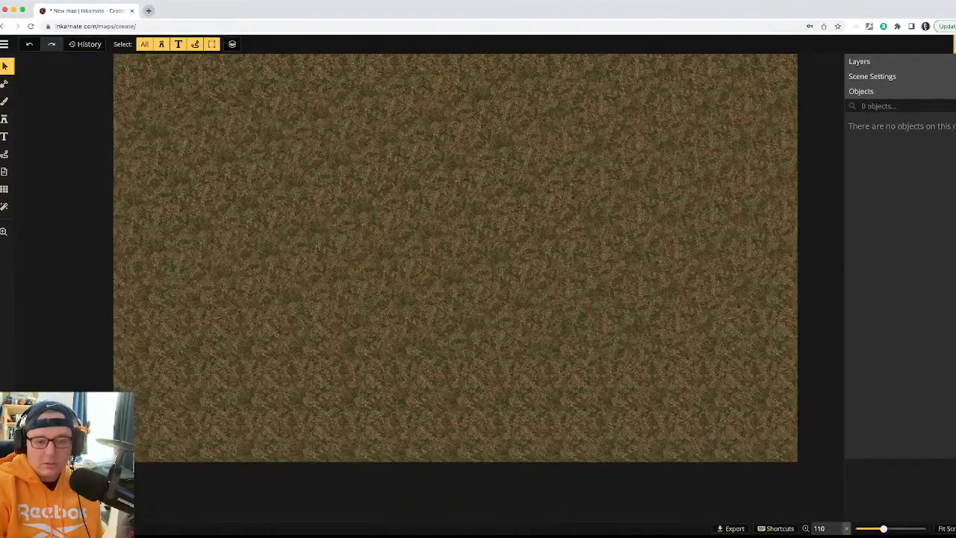
{"action": "left_click", "coordinate": [4, 83]}
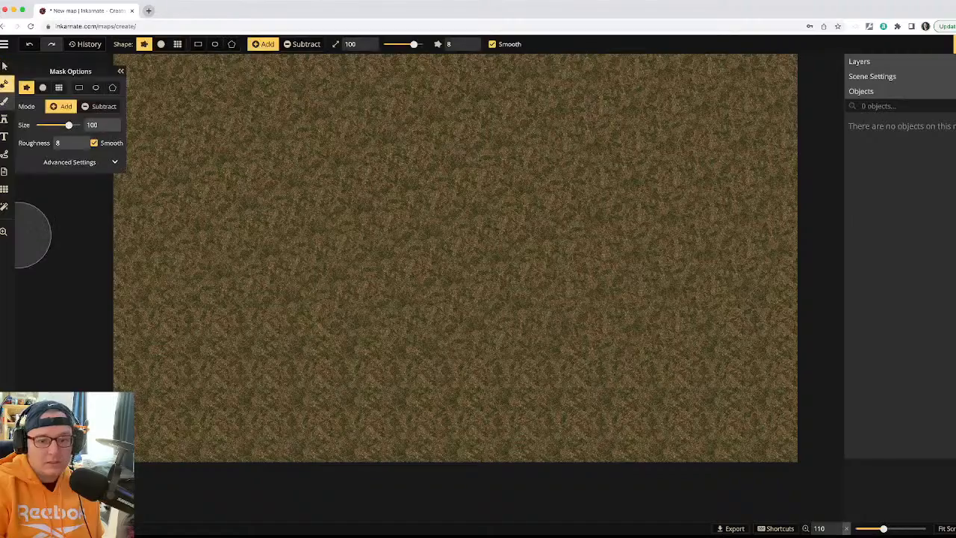
{"action": "left_click", "coordinate": [4, 101]}
{"action": "mouse_move", "coordinate": [189, 381]}
{"action": "left_mouse_down"}
{"action": "mouse_move", "coordinate": [567, 411]}
{"action": "mouse_move", "coordinate": [591, 406]}
{"action": "mouse_move", "coordinate": [644, 345]}
{"action": "mouse_move", "coordinate": [333, 321]}
{"action": "left_mouse_up"}
{"action": "scroll", "coordinate": [358, 302], "scroll_direction": "up", "scroll_amount": 3}
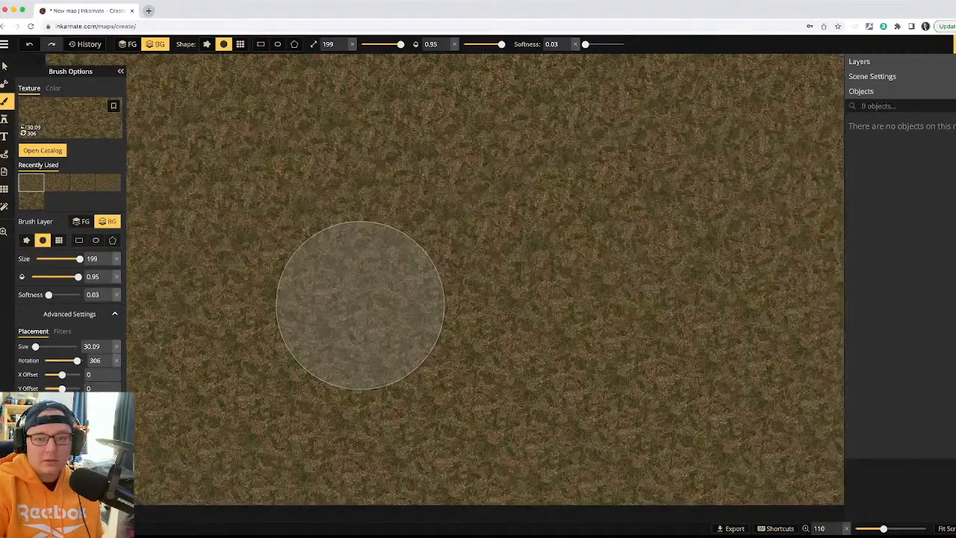
{"action": "scroll", "coordinate": [360, 305], "scroll_direction": "down", "scroll_amount": 4}
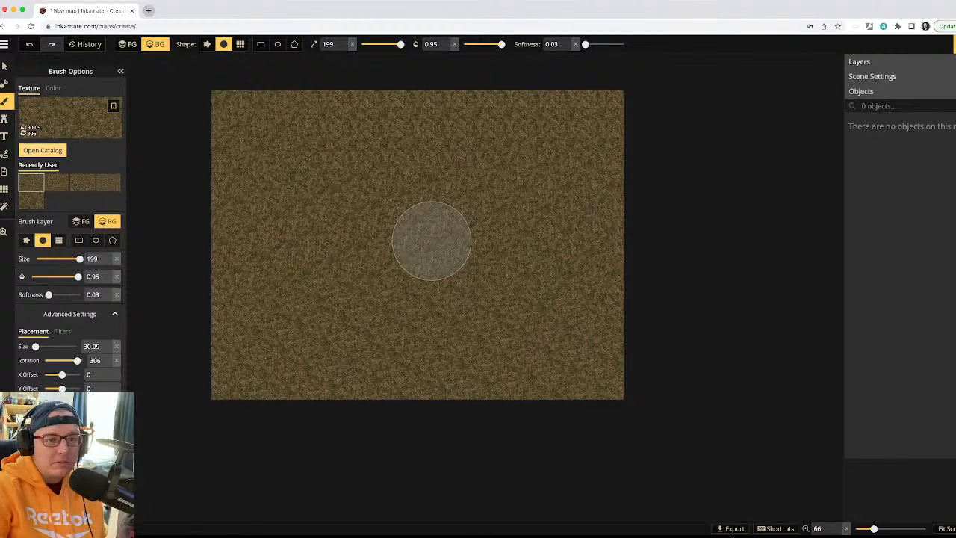
- Set the brush to the foreground layer and choose the green grass texture with bare dirt patches
{"action": "left_click", "coordinate": [127, 44]}
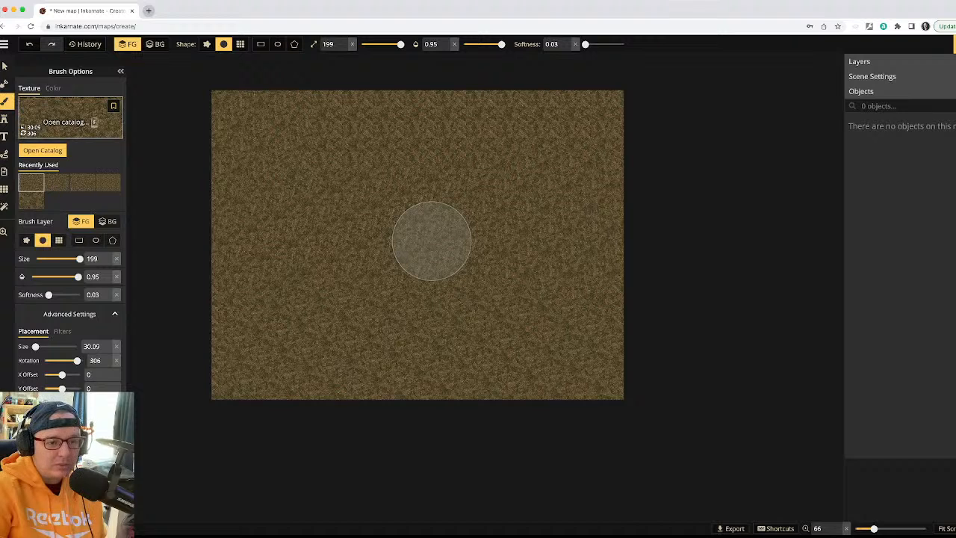
{"action": "key", "text": "f"}
{"action": "left_click", "coordinate": [239, 224]}
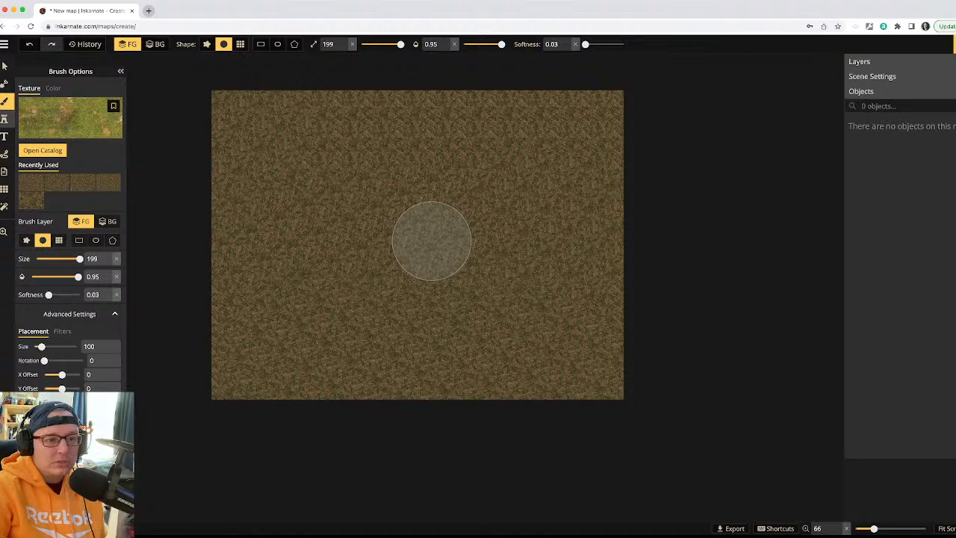
- Set the mask brush size to 126 and its roughness to 6
{"action": "left_click", "coordinate": [4, 83]}
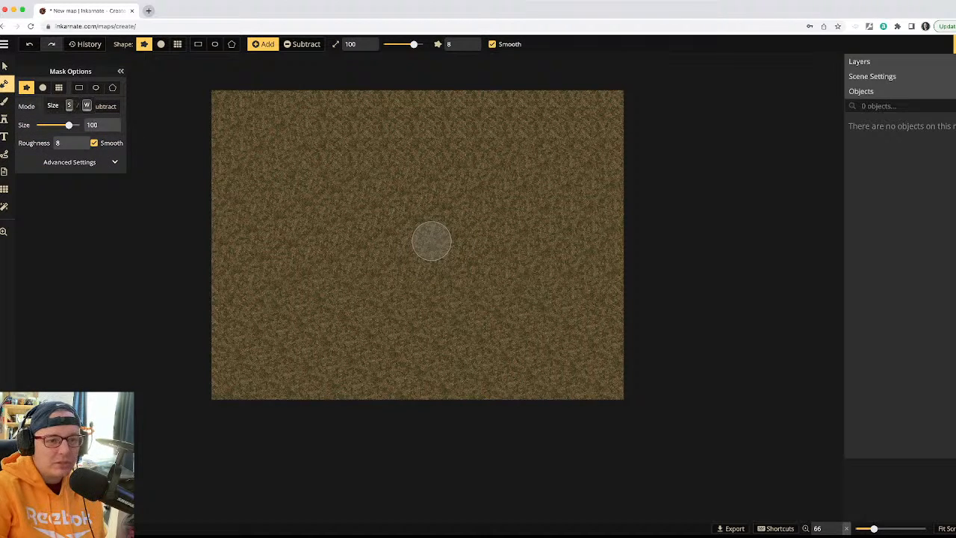
{"action": "key", "text": "w"}
{"action": "key", "text": "w"}
{"action": "key", "text": "w"}
{"action": "key", "text": "w"}
{"action": "key", "text": "w"}
{"action": "key", "text": "w"}
{"action": "key", "text": "w"}
{"action": "key", "text": "w"}
{"action": "key", "text": "w"}
{"action": "key", "text": "w"}
{"action": "key", "text": "w"}
{"action": "key", "text": "w"}
{"action": "key", "text": "w"}
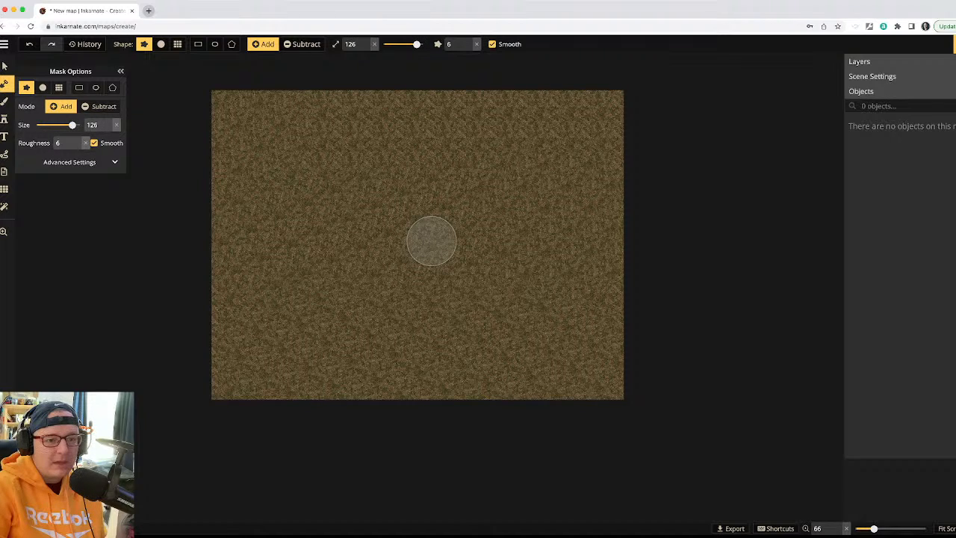
- Expand the advanced mask settings, switch to the circle shape and add foreground mask over the entire map
{"action": "left_click", "coordinate": [69, 162]}
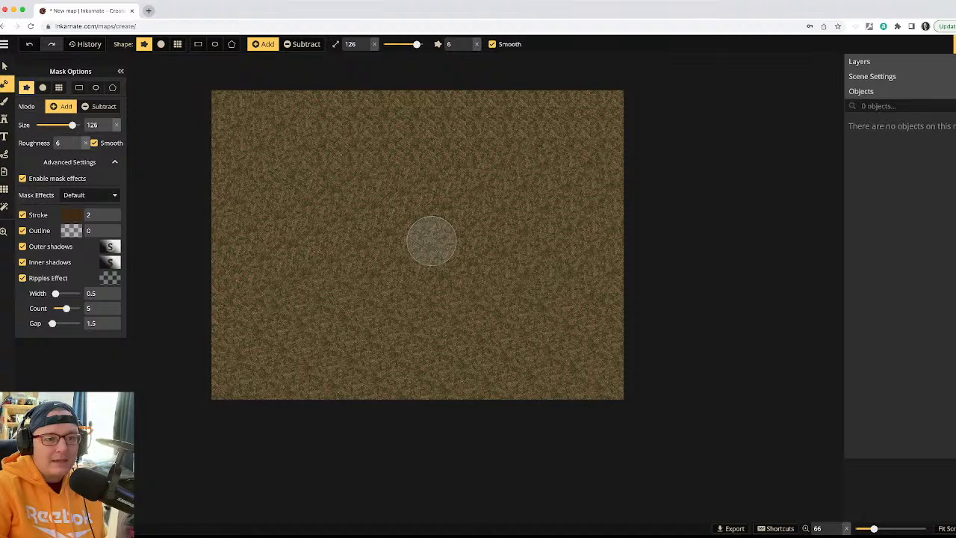
{"action": "key", "text": "2"}
{"action": "mouse_move", "coordinate": [245, 102]}
{"action": "left_mouse_down"}
{"action": "mouse_move", "coordinate": [271, 148]}
{"action": "mouse_move", "coordinate": [227, 164]}
{"action": "mouse_move", "coordinate": [236, 234]}
{"action": "mouse_move", "coordinate": [216, 403]}
{"action": "mouse_move", "coordinate": [557, 395]}
{"action": "mouse_move", "coordinate": [607, 379]}
{"action": "mouse_move", "coordinate": [608, 362]}
{"action": "mouse_move", "coordinate": [622, 394]}
{"action": "mouse_move", "coordinate": [614, 390]}
{"action": "mouse_move", "coordinate": [609, 307]}
{"action": "mouse_move", "coordinate": [615, 112]}
{"action": "mouse_move", "coordinate": [483, 93]}
{"action": "mouse_move", "coordinate": [270, 102]}
{"action": "mouse_move", "coordinate": [554, 125]}
{"action": "mouse_move", "coordinate": [586, 147]}
{"action": "mouse_move", "coordinate": [257, 150]}
{"action": "mouse_move", "coordinate": [338, 177]}
{"action": "mouse_move", "coordinate": [636, 185]}
{"action": "mouse_move", "coordinate": [288, 188]}
{"action": "mouse_move", "coordinate": [218, 208]}
{"action": "mouse_move", "coordinate": [597, 239]}
{"action": "mouse_move", "coordinate": [273, 239]}
{"action": "mouse_move", "coordinate": [269, 267]}
{"action": "mouse_move", "coordinate": [570, 278]}
{"action": "mouse_move", "coordinate": [575, 354]}
{"action": "mouse_move", "coordinate": [434, 368]}
{"action": "mouse_move", "coordinate": [242, 366]}
{"action": "mouse_move", "coordinate": [259, 298]}
{"action": "mouse_move", "coordinate": [551, 319]}
{"action": "mouse_move", "coordinate": [551, 330]}
{"action": "mouse_move", "coordinate": [479, 339]}
{"action": "mouse_move", "coordinate": [256, 336]}
{"action": "left_mouse_up"}
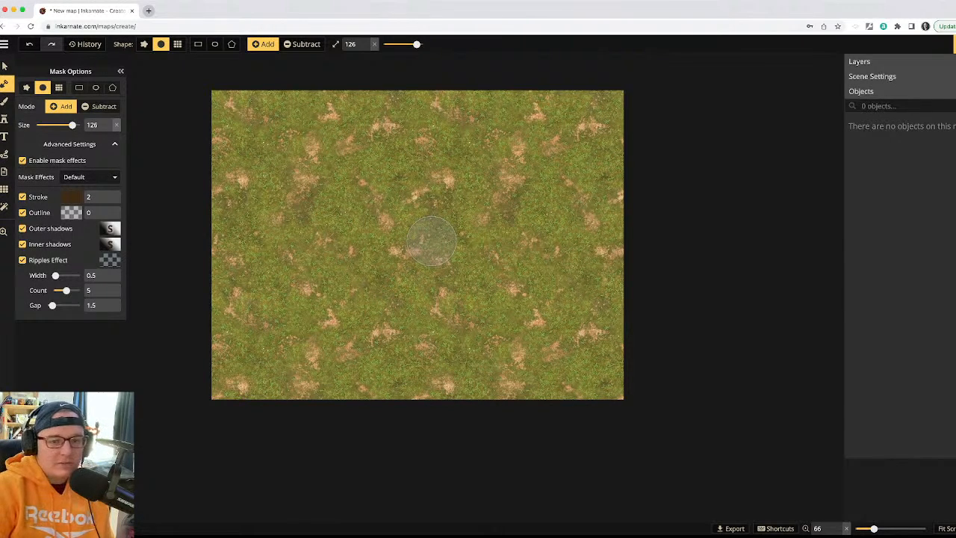
{"action": "key", "text": "s"}
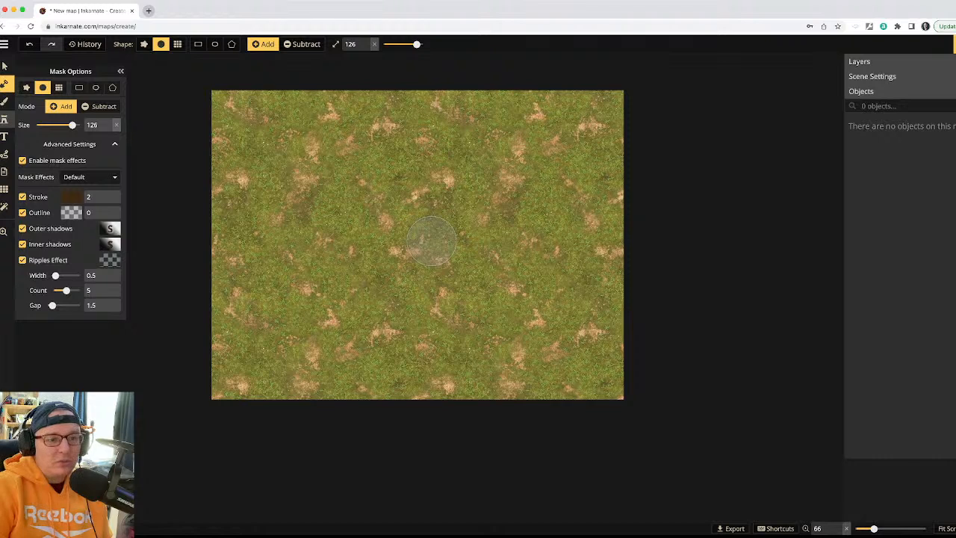
- Choose the dark green pine tree stamp from the Forest assets and try one at the centre of the map
{"action": "left_click", "coordinate": [45, 103]}
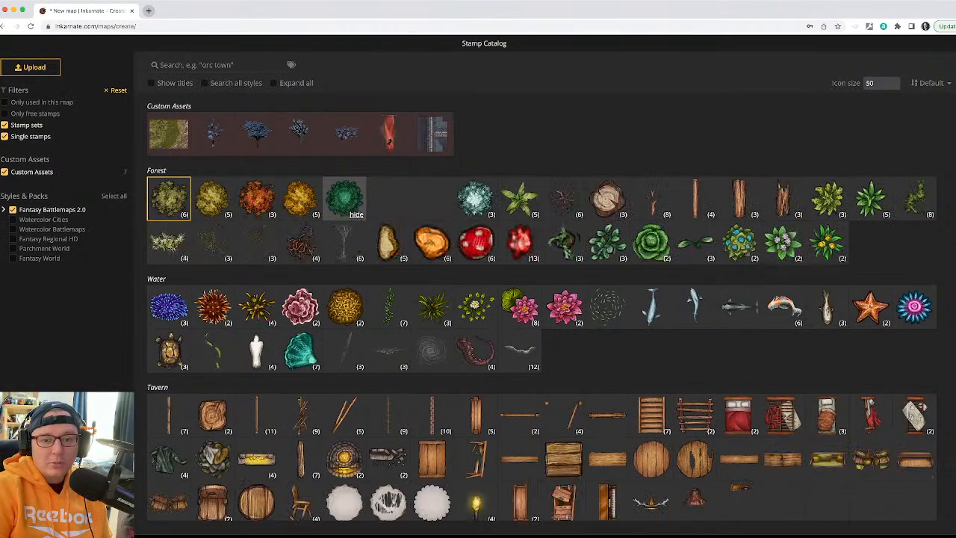
{"action": "left_click", "coordinate": [343, 198]}
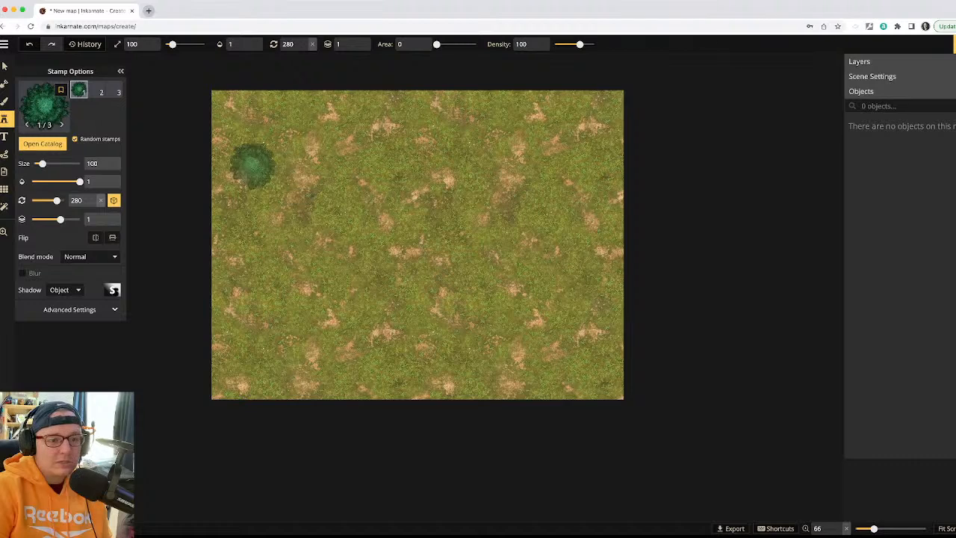
{"action": "left_click", "coordinate": [431, 239]}
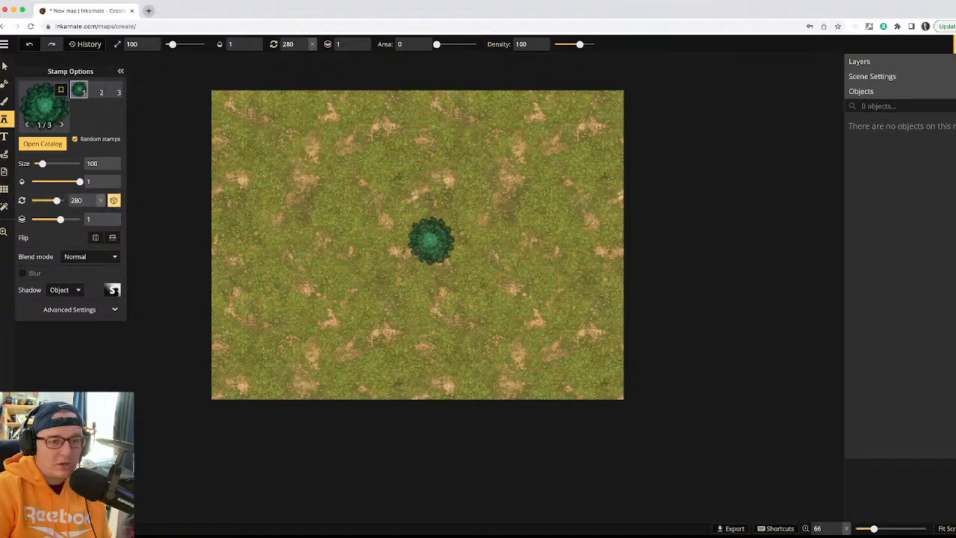
{"action": "key", "text": "ctrl+z"}
{"action": "key", "text": "ctrl+shift+z"}
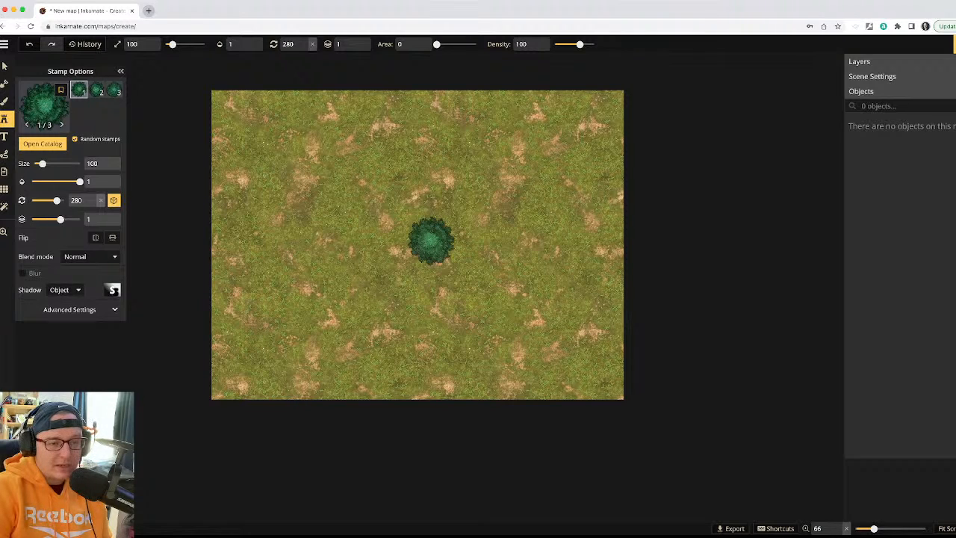
- Place a pine tree in the map's upper-left area, set the stamp hue to -58 and cluster three recoloured trees beside it
{"action": "left_click", "coordinate": [70, 309]}
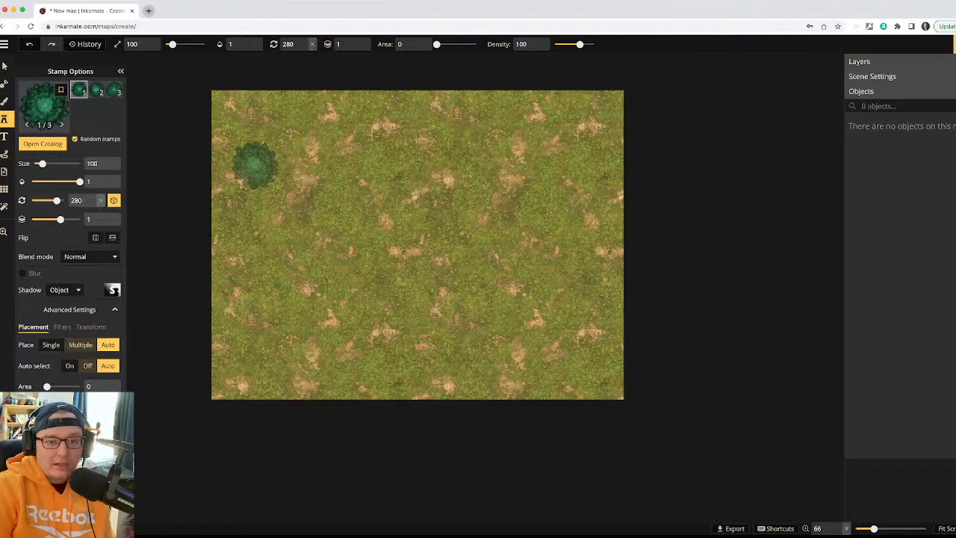
{"action": "left_click", "coordinate": [257, 164]}
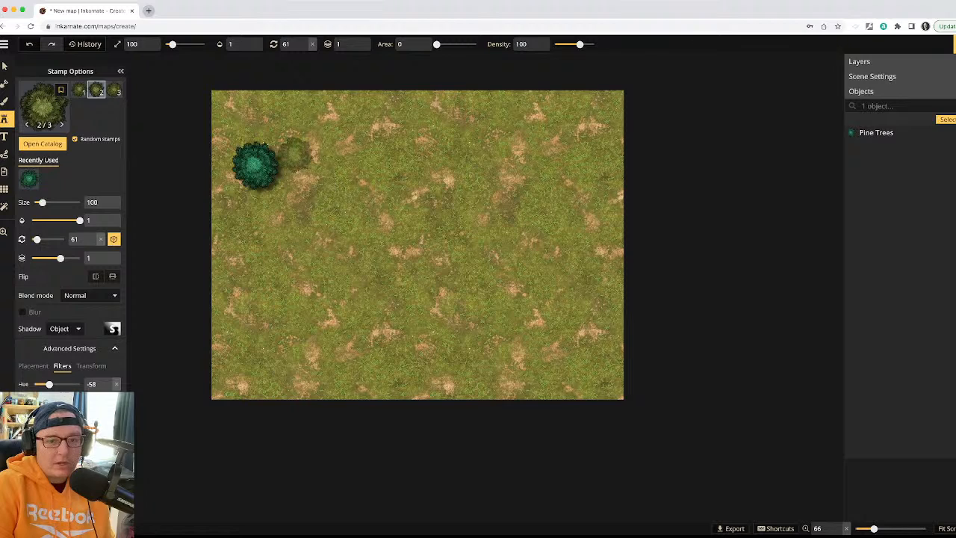
{"action": "left_click", "coordinate": [274, 143]}
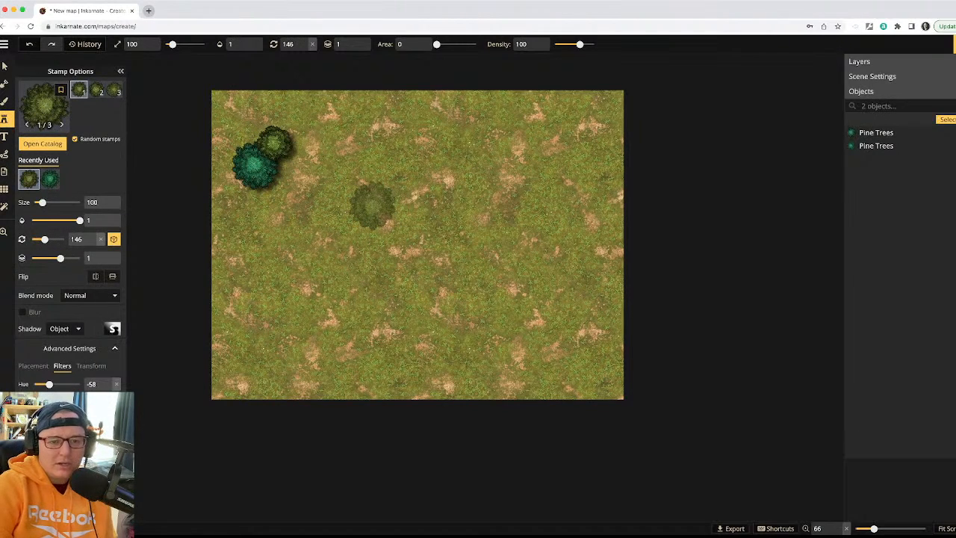
{"action": "left_click", "coordinate": [288, 171]}
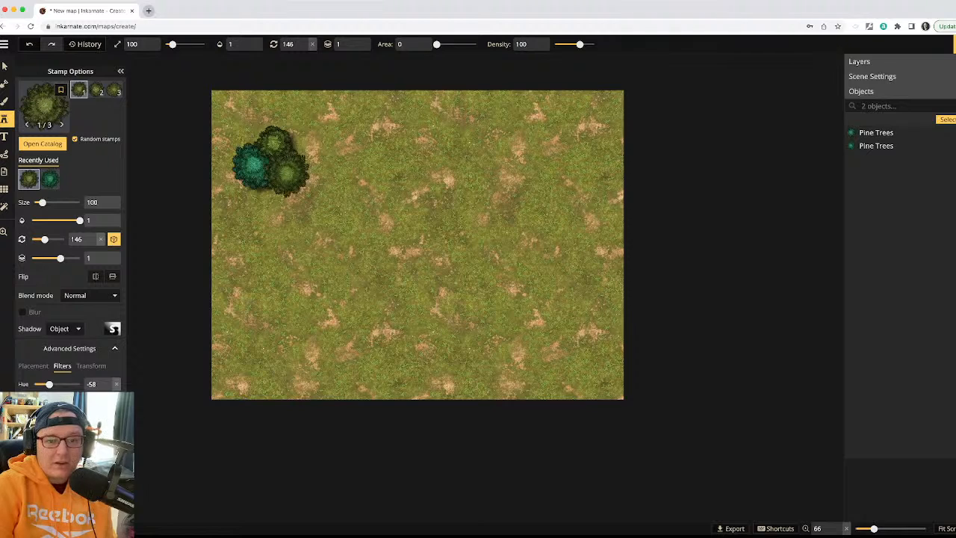
{"action": "left_click", "coordinate": [268, 203]}
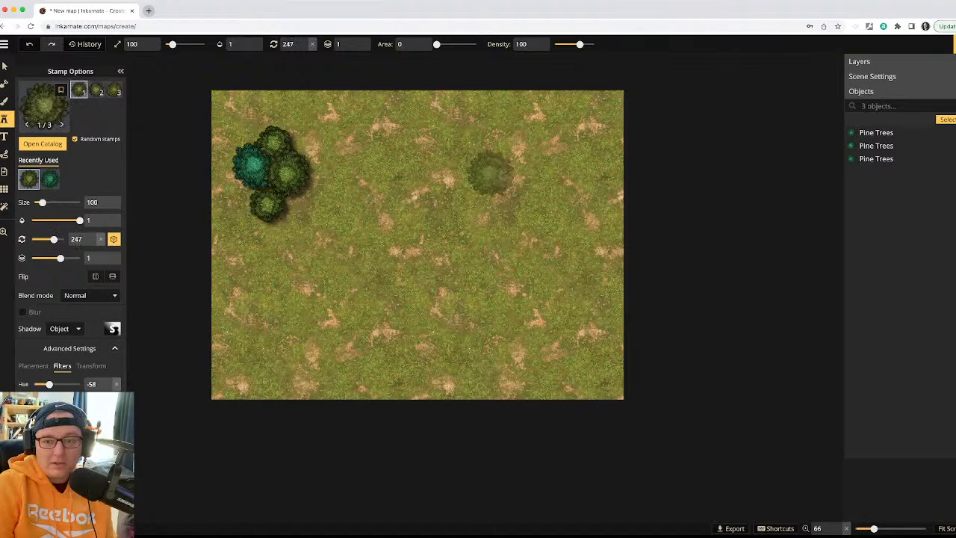
- Stamp a dense cluster of pine trees in the map's upper-right area and a smaller group left of the centre
{"action": "left_click", "coordinate": [582, 128]}
{"action": "left_click", "coordinate": [537, 159]}
{"action": "left_click", "coordinate": [560, 168]}
{"action": "left_click", "coordinate": [351, 235]}
{"action": "left_click", "coordinate": [372, 209]}
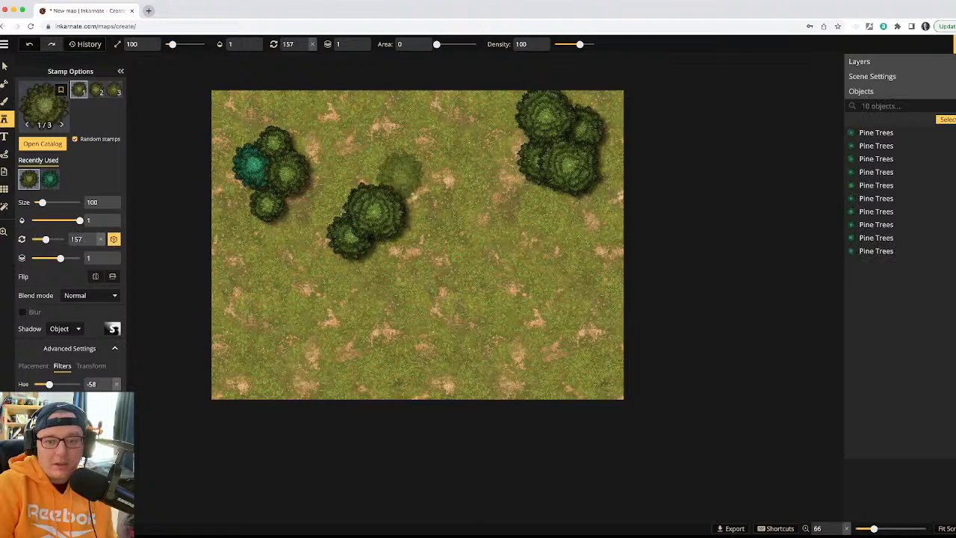
- Fill the upper part of the map with more pine trees, from the upper-left corner across to the upper-right cluster
{"action": "left_click", "coordinate": [398, 172]}
{"action": "left_click", "coordinate": [454, 163]}
{"action": "left_click", "coordinate": [415, 129]}
{"action": "left_click", "coordinate": [402, 132]}
{"action": "left_click", "coordinate": [386, 135]}
{"action": "left_click", "coordinate": [317, 117]}
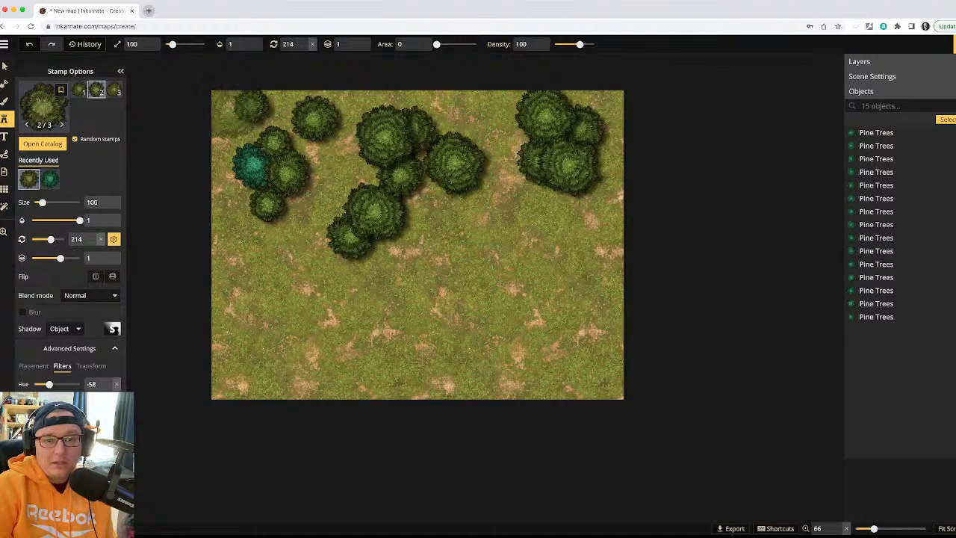
{"action": "left_click", "coordinate": [237, 110]}
{"action": "left_click", "coordinate": [226, 132]}
{"action": "left_click", "coordinate": [491, 126]}
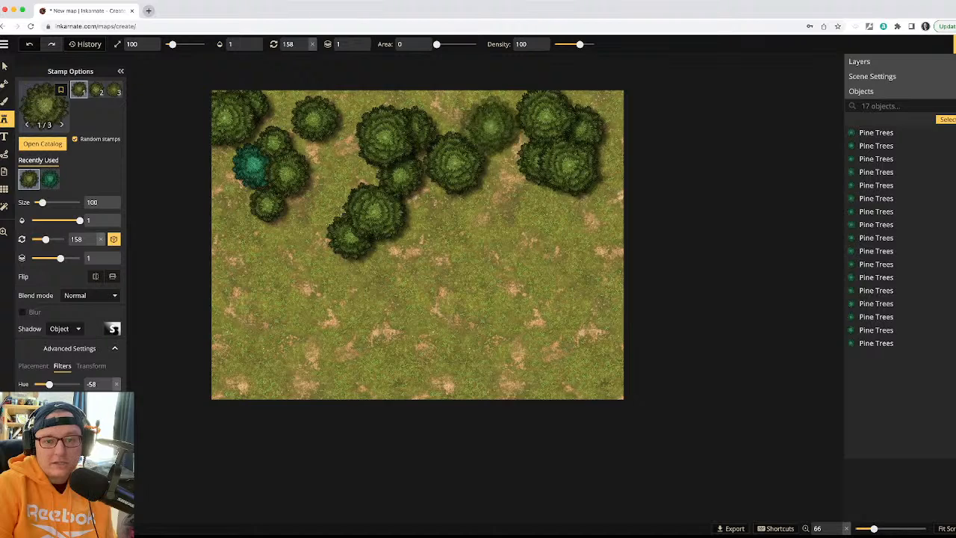
- Add pine trees along the map's left edge, beside the group left of the centre and in the lower-left corner
{"action": "left_click", "coordinate": [234, 224]}
{"action": "left_click", "coordinate": [231, 220]}
{"action": "left_click", "coordinate": [325, 226]}
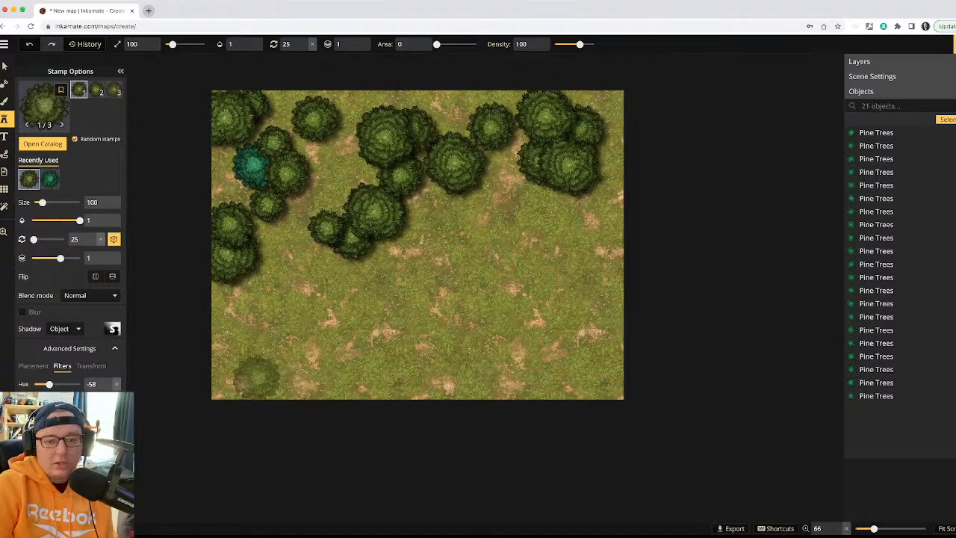
{"action": "left_click", "coordinate": [237, 379]}
{"action": "left_click", "coordinate": [246, 377]}
{"action": "left_click", "coordinate": [295, 382]}
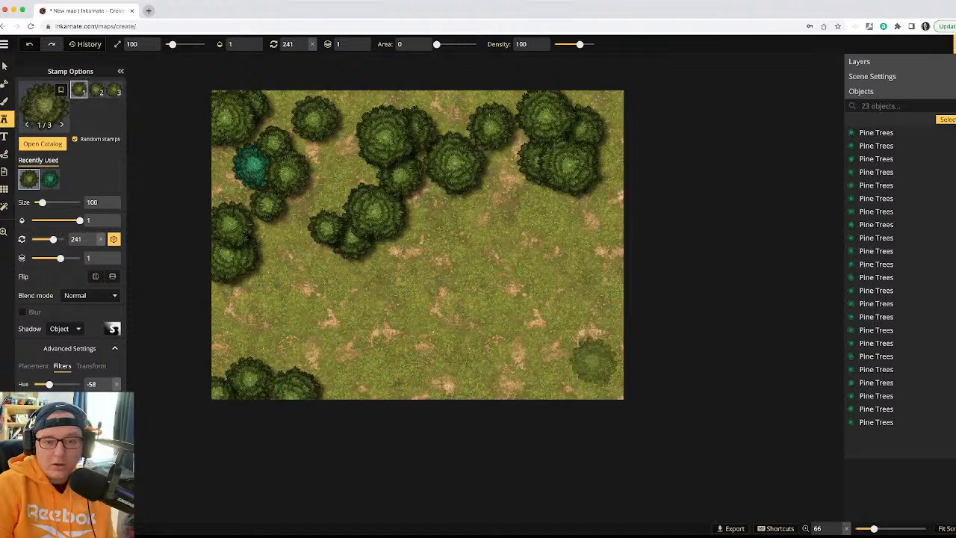
- Delete the teal pine tree from the upper-left cluster
{"action": "left_click", "coordinate": [4, 66]}
{"action": "left_click", "coordinate": [245, 347]}
{"action": "key", "text": "Delete"}
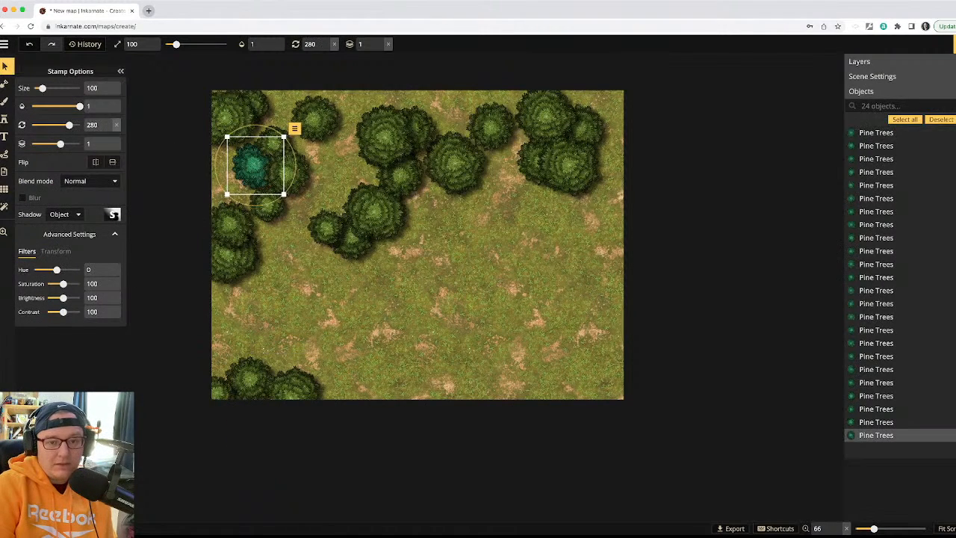
{"action": "key", "text": "Escape"}
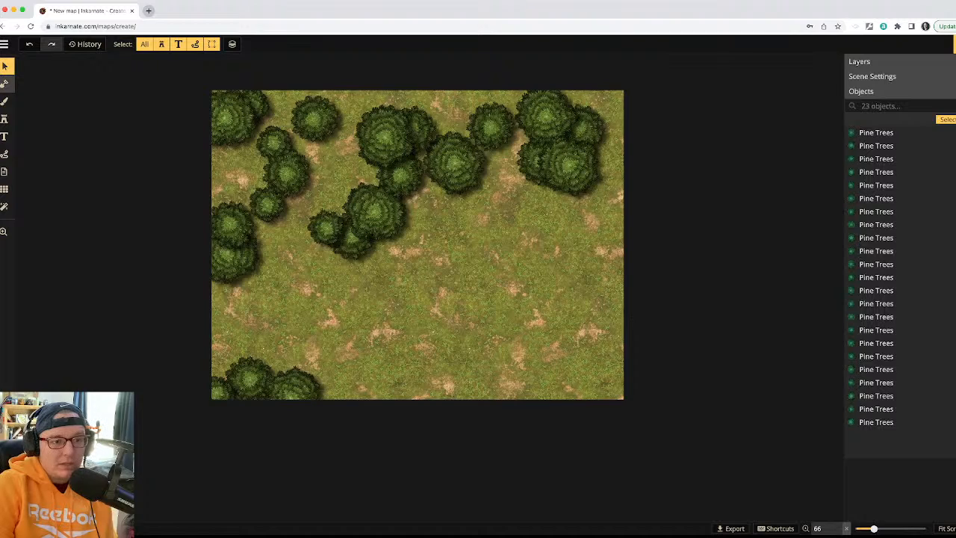
- Choose the Dying Trees stamp, set its size to 178 and put it on layer 0
{"action": "left_click", "coordinate": [4, 118]}
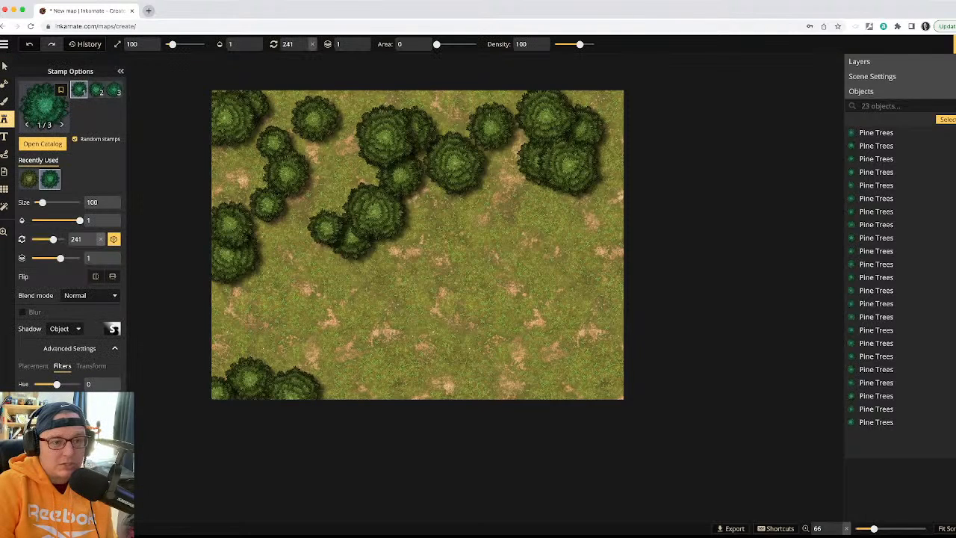
{"action": "left_click", "coordinate": [43, 93]}
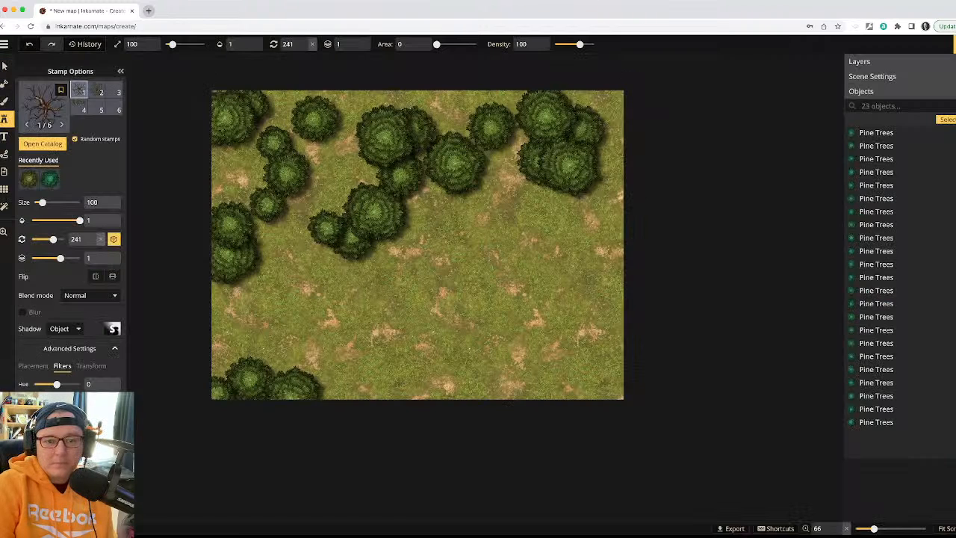
{"action": "left_click", "coordinate": [564, 198]}
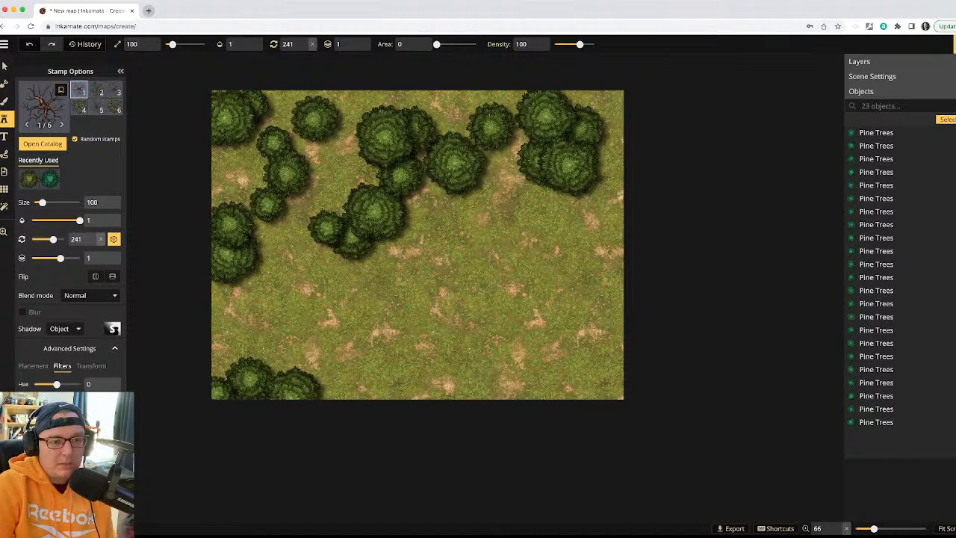
{"action": "key", "text": "w"}
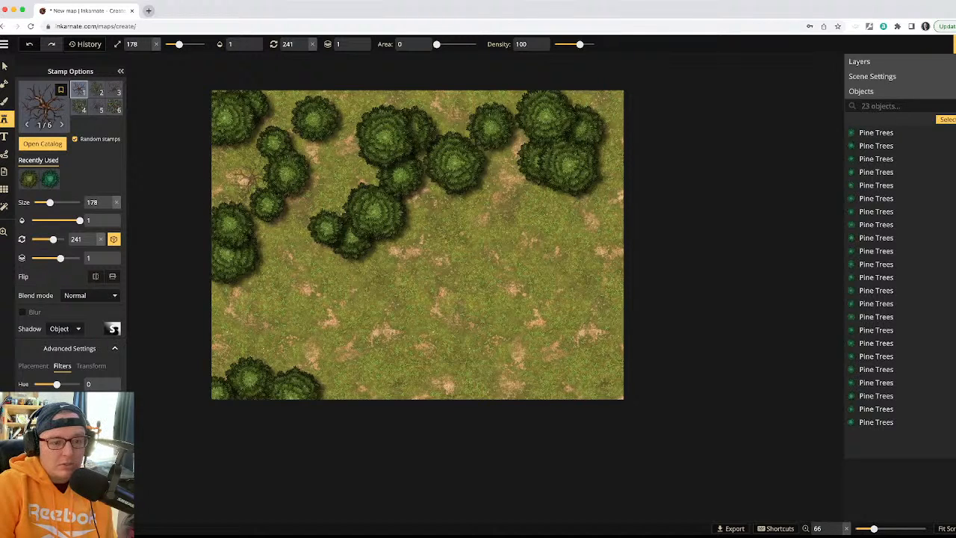
{"action": "left_click", "coordinate": [108, 261]}
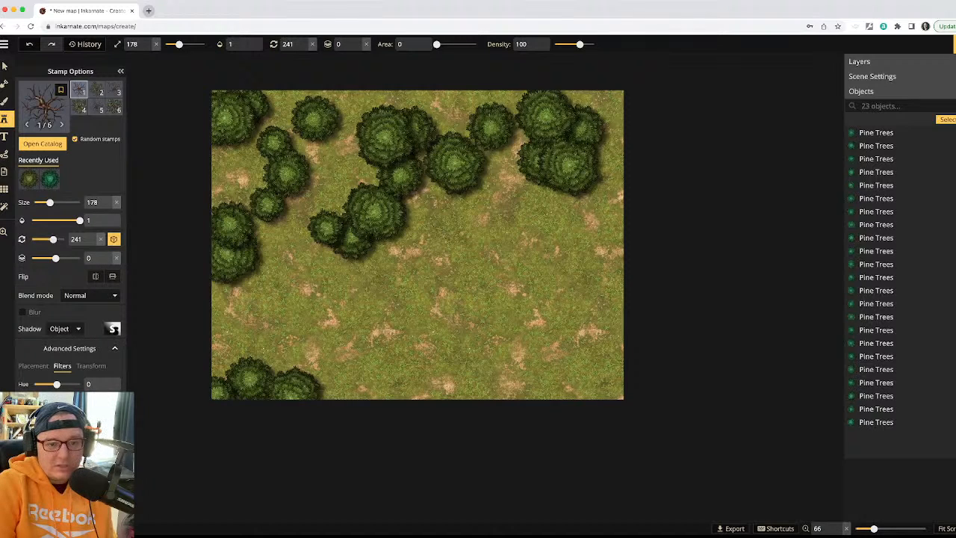
- Scatter dying trees in the gaps between the pines, above the lower-left cluster and along the map's right edge
{"action": "left_click", "coordinate": [242, 188]}
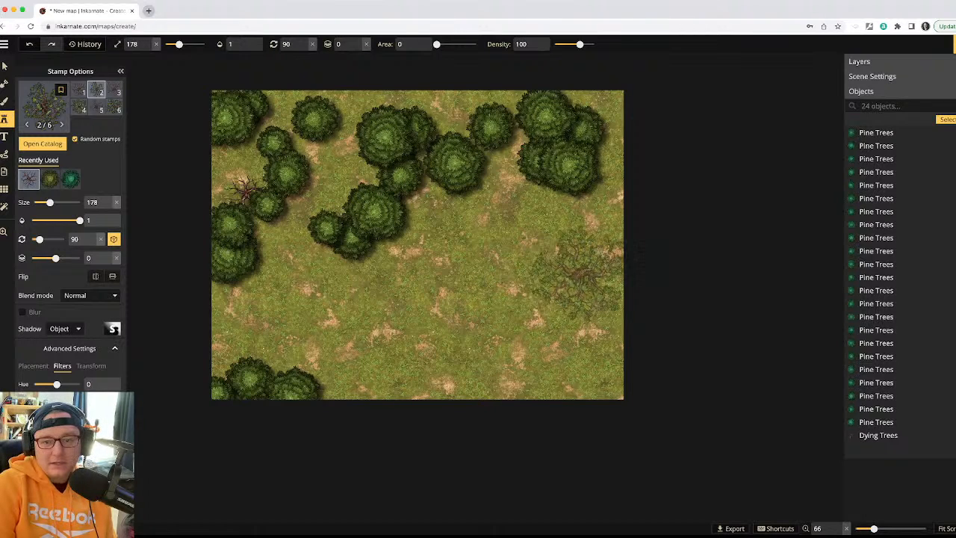
{"action": "left_click", "coordinate": [575, 270]}
{"action": "left_click", "coordinate": [431, 205]}
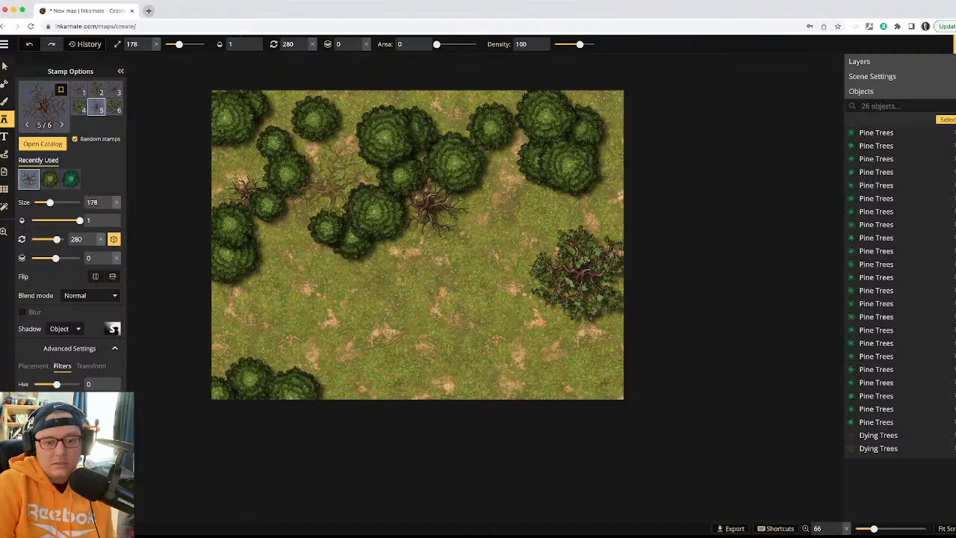
{"action": "left_click", "coordinate": [247, 336]}
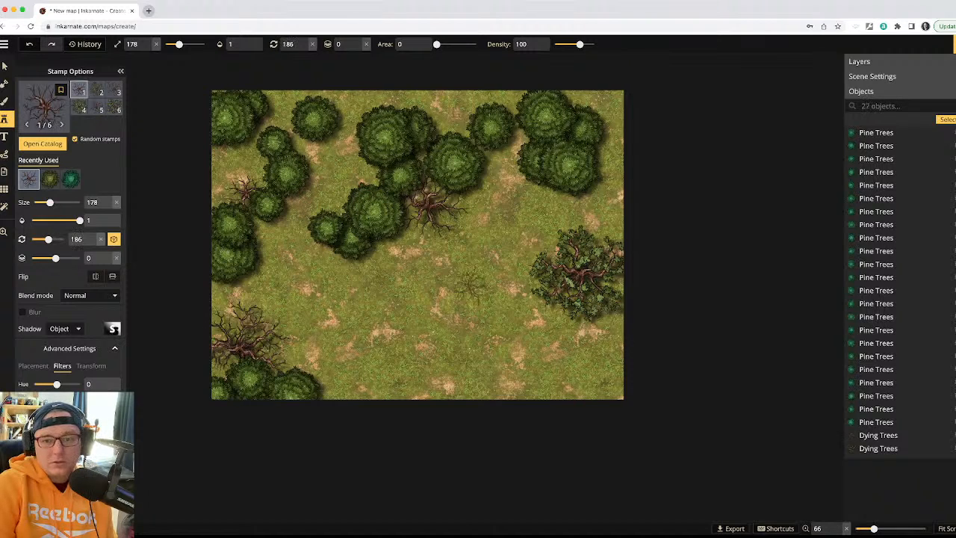
{"action": "left_click", "coordinate": [459, 123]}
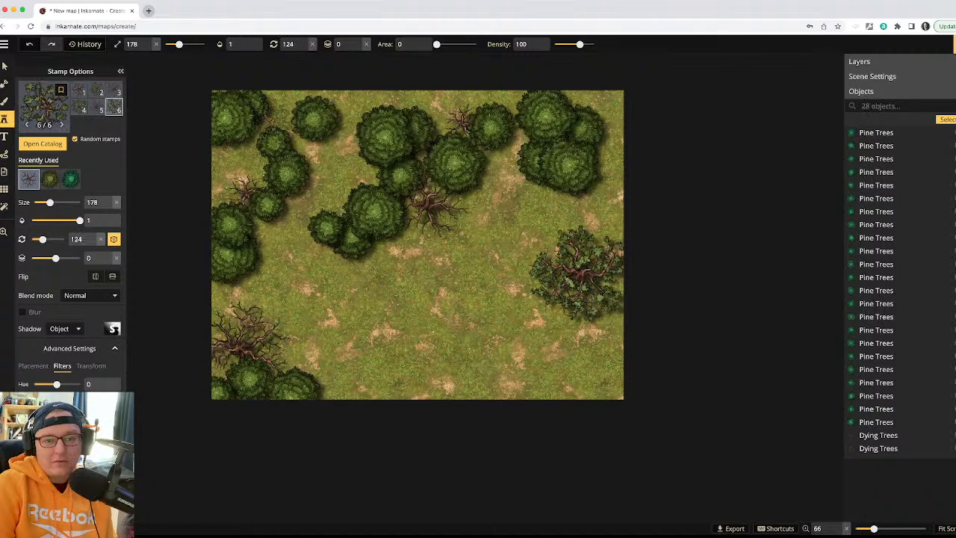
{"action": "left_click", "coordinate": [550, 233]}
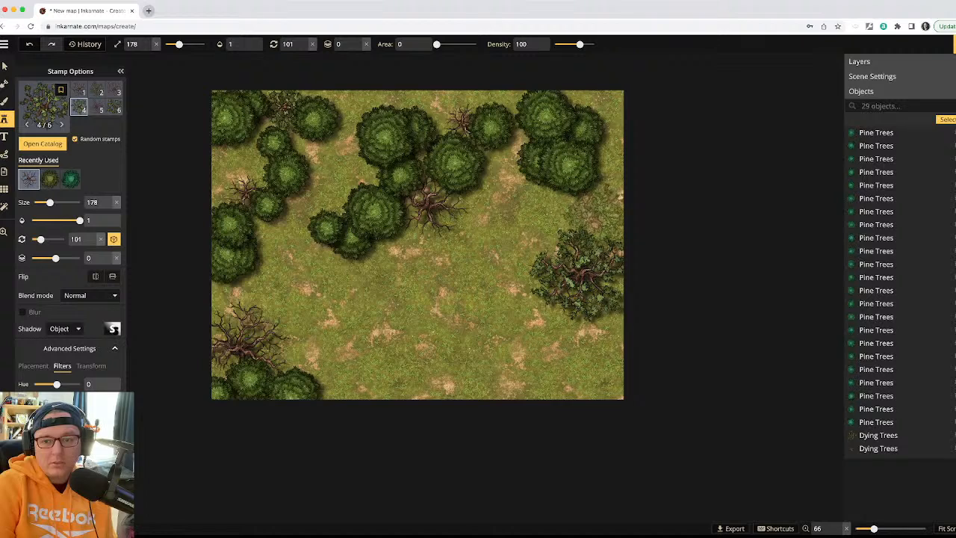
{"action": "left_click", "coordinate": [601, 208]}
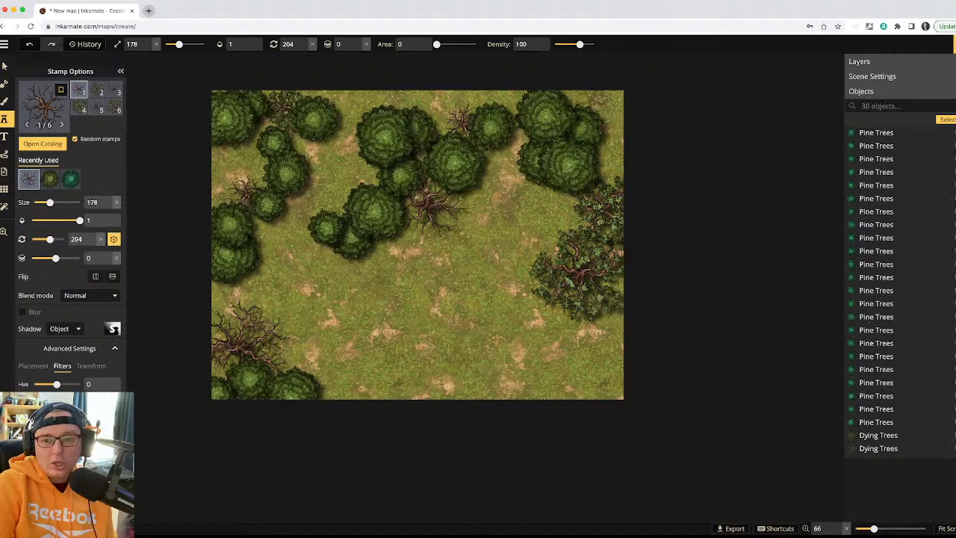
{"action": "left_click", "coordinate": [594, 101]}
{"action": "left_click", "coordinate": [606, 153]}
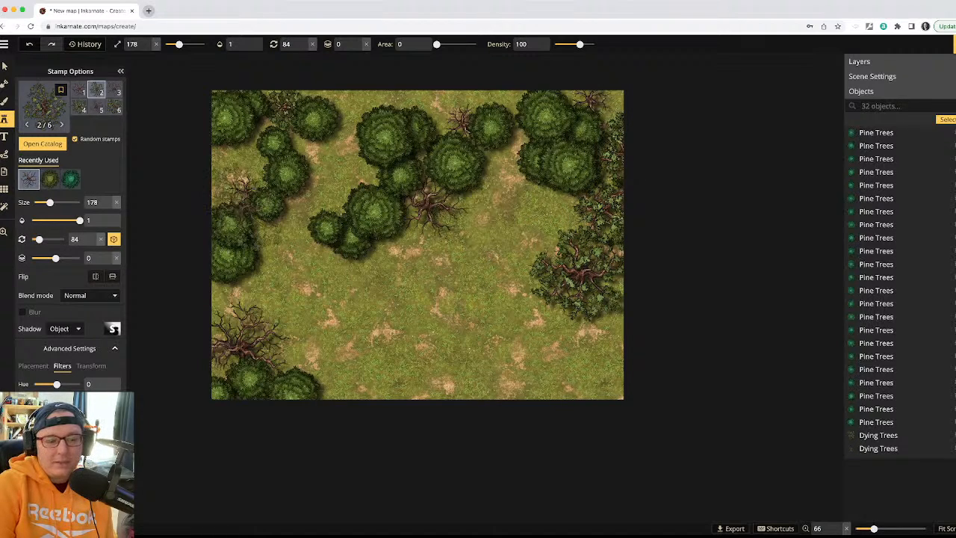
- Show the square grid on the map and set it to 25 columns
{"action": "left_click", "coordinate": [4, 189]}
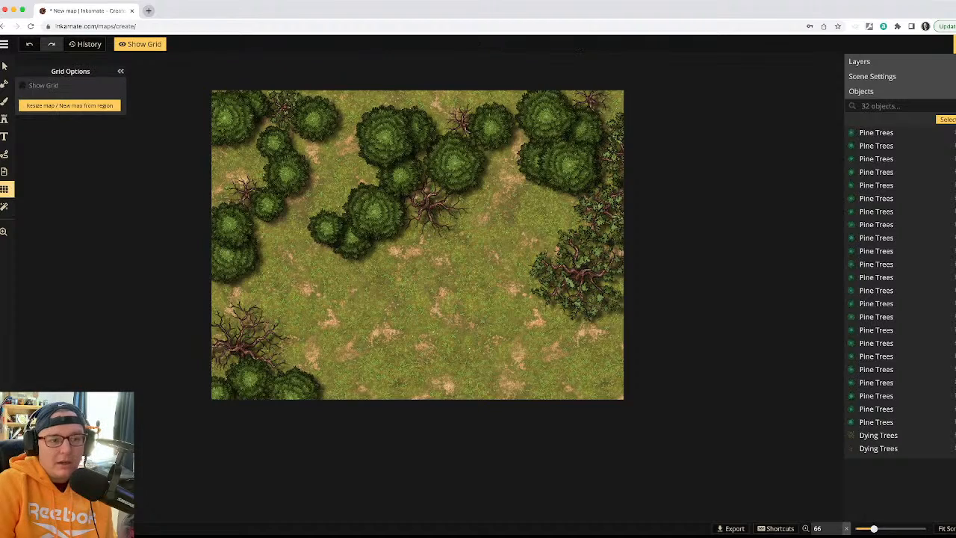
{"action": "left_click", "coordinate": [139, 44]}
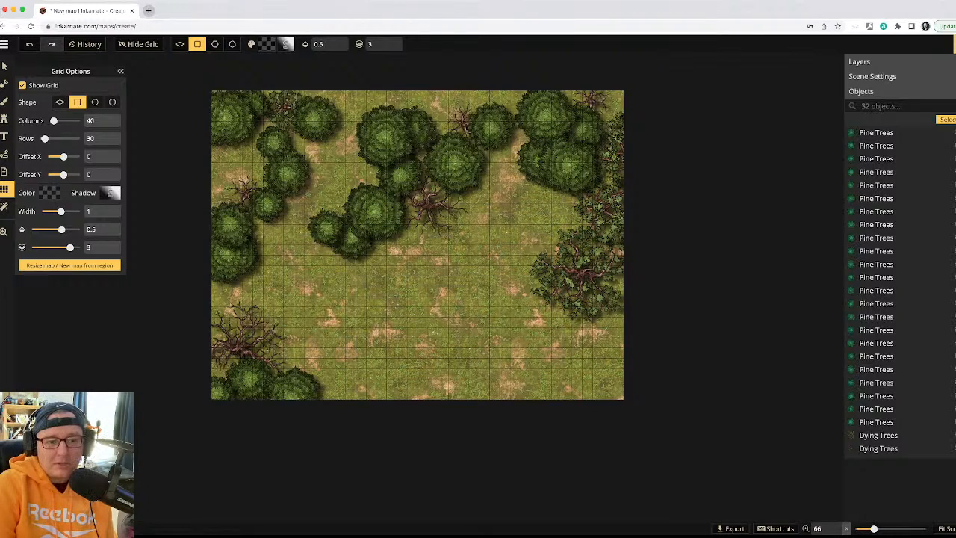
{"action": "double_click", "coordinate": [90, 120]}
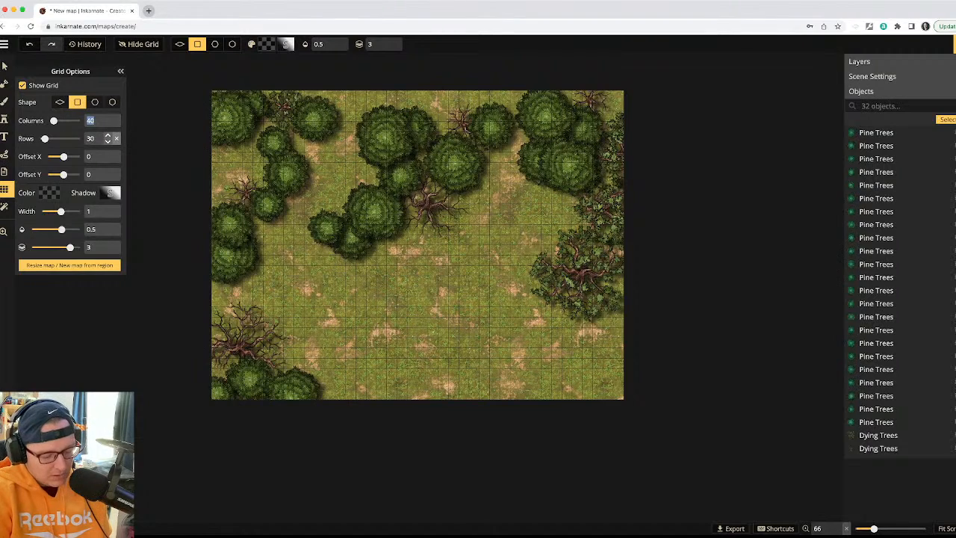
{"action": "type", "text": "30"}
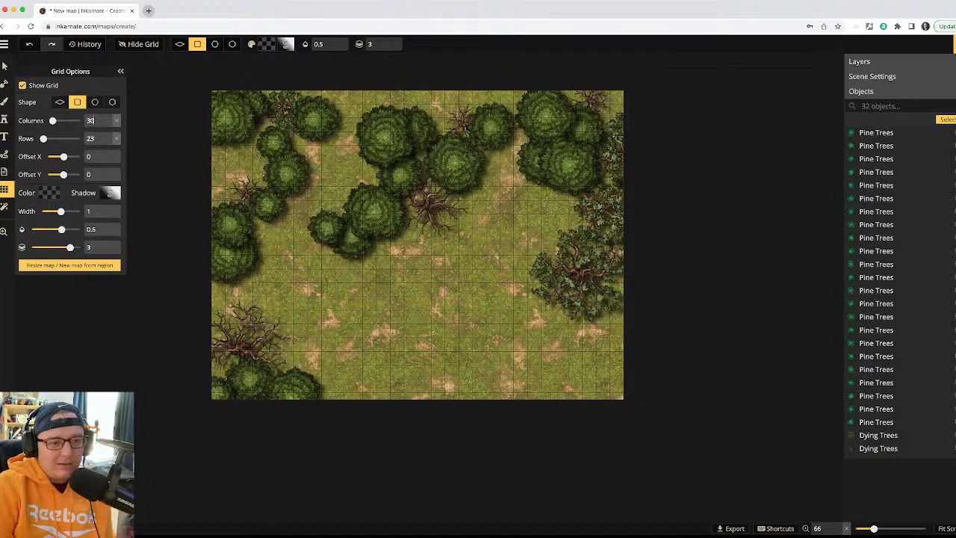
{"action": "key", "text": "BackSpace"}
{"action": "key", "text": "BackSpace"}
{"action": "type", "text": "112"}
{"action": "type", "text": "5"}
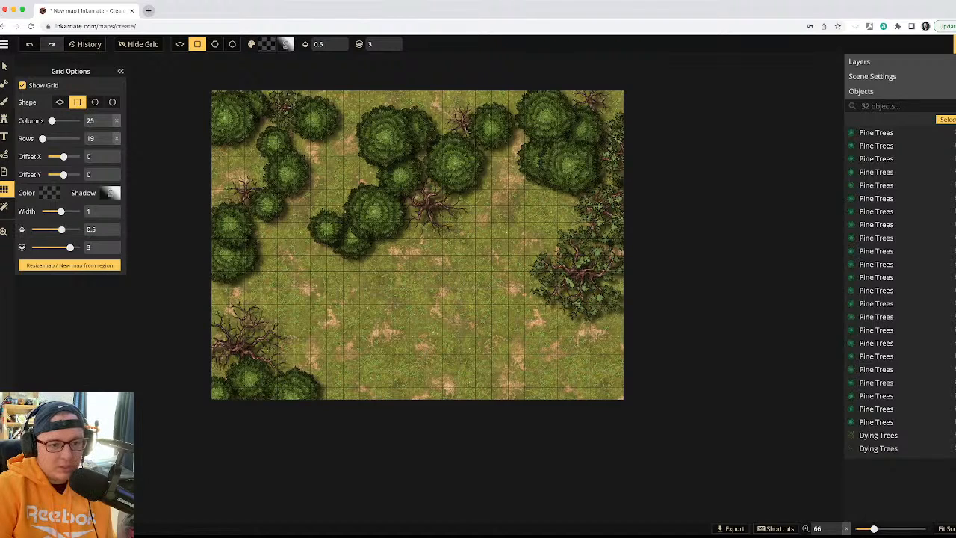
- Lower the grid to layer -5 and reduce its opacity to 0.17
{"action": "key", "text": "Down"}
{"action": "key", "text": "Down"}
{"action": "key", "text": "Down"}
{"action": "key", "text": "Down"}
{"action": "key", "text": "Down"}
{"action": "key", "text": "Down"}
{"action": "key", "text": "Down"}
{"action": "key", "text": "Down"}
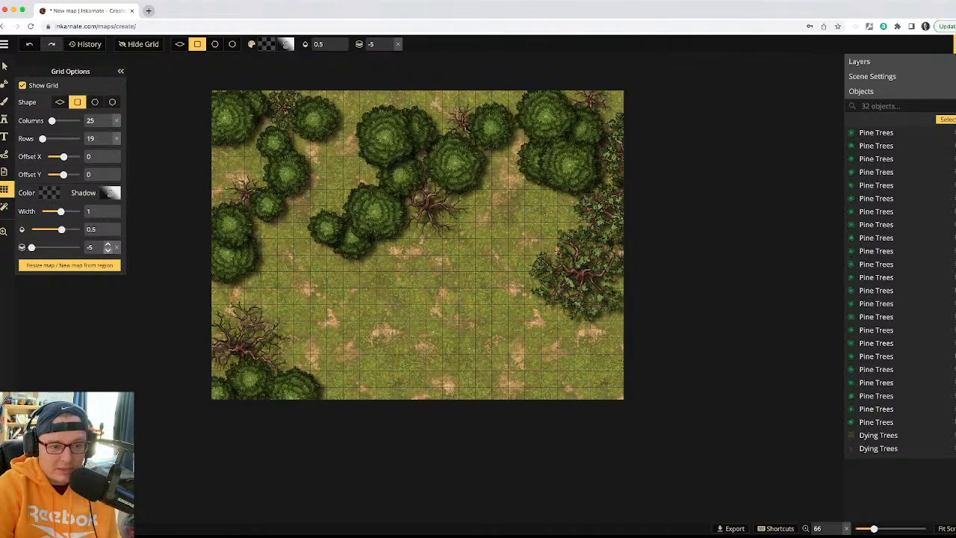
{"action": "left_click_drag", "start_coordinate": [61, 229], "coordinate": [44, 229]}
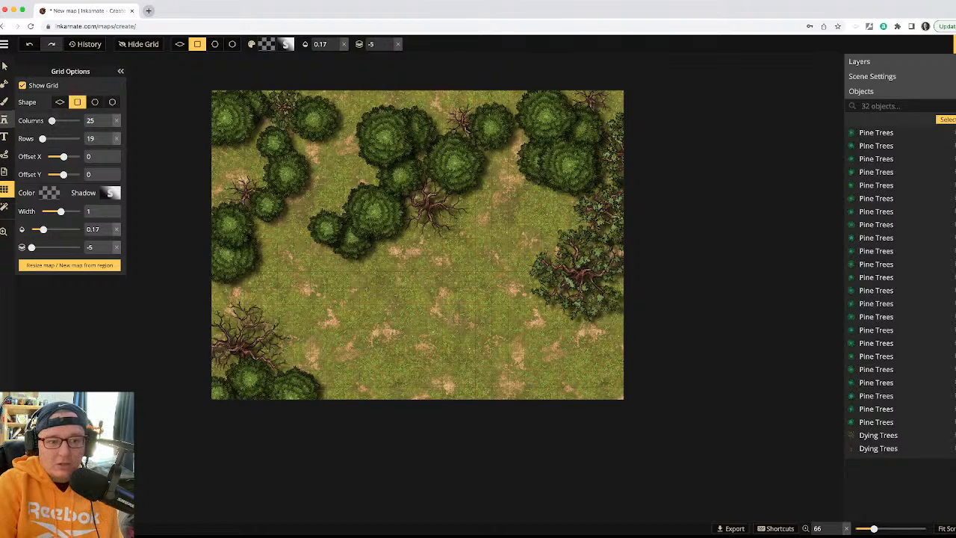
- Choose the Tree Stumps stamp from the Forest set of the stamp catalog and set its size to 69
{"action": "left_click", "coordinate": [4, 119]}
{"action": "left_click", "coordinate": [42, 104]}
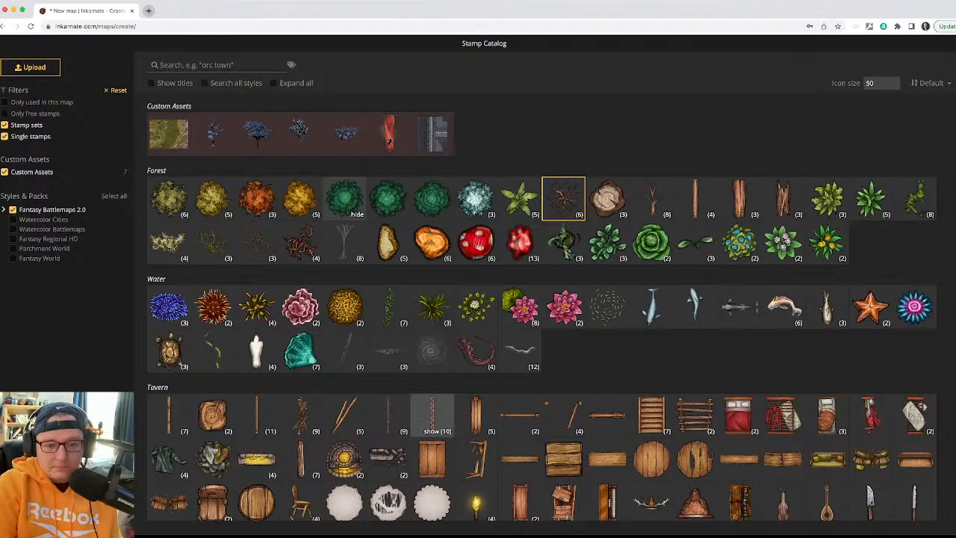
{"action": "scroll", "coordinate": [431, 374], "scroll_direction": "down", "scroll_amount": 3}
{"action": "scroll", "coordinate": [542, 314], "scroll_direction": "up", "scroll_amount": 3}
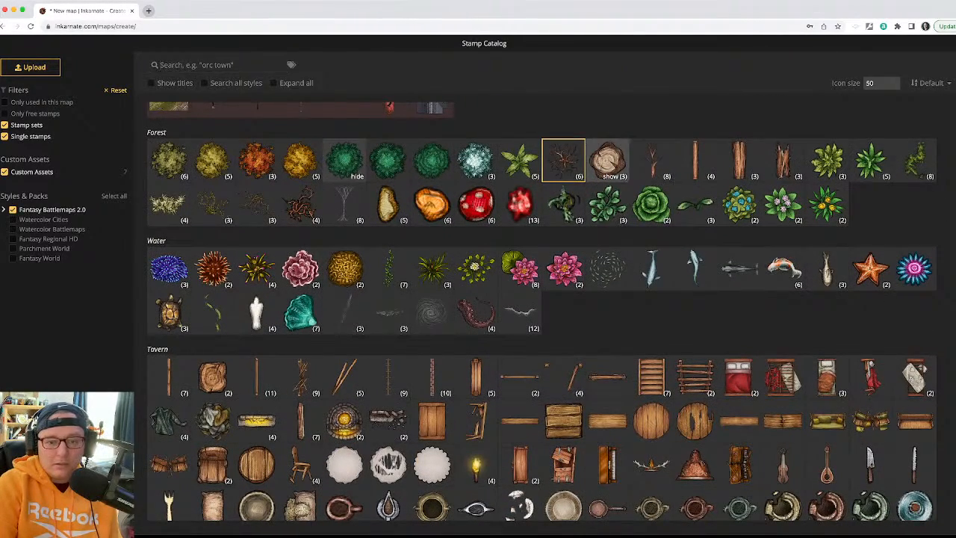
{"action": "left_click", "coordinate": [607, 160]}
{"action": "left_click", "coordinate": [431, 241]}
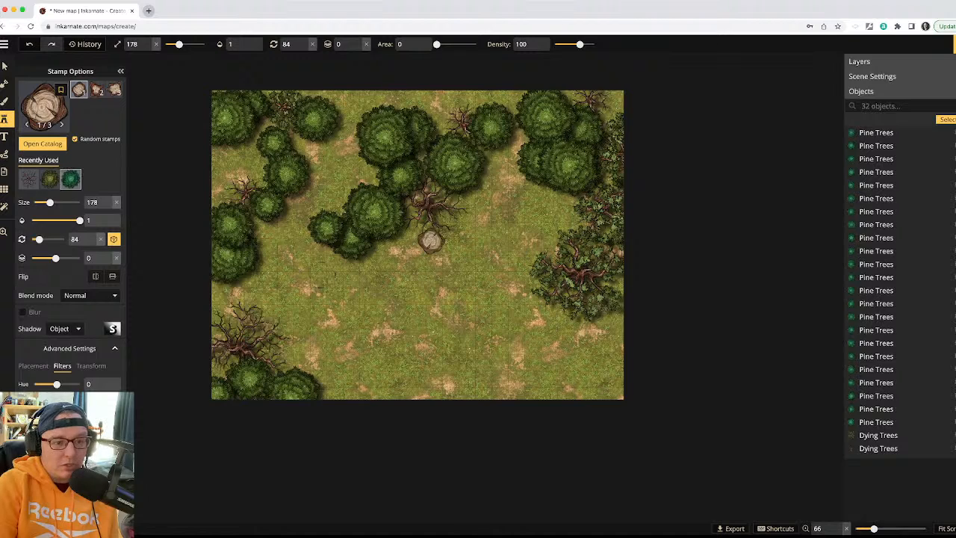
{"action": "scroll", "coordinate": [431, 240], "scroll_direction": "down", "scroll_amount": 10}
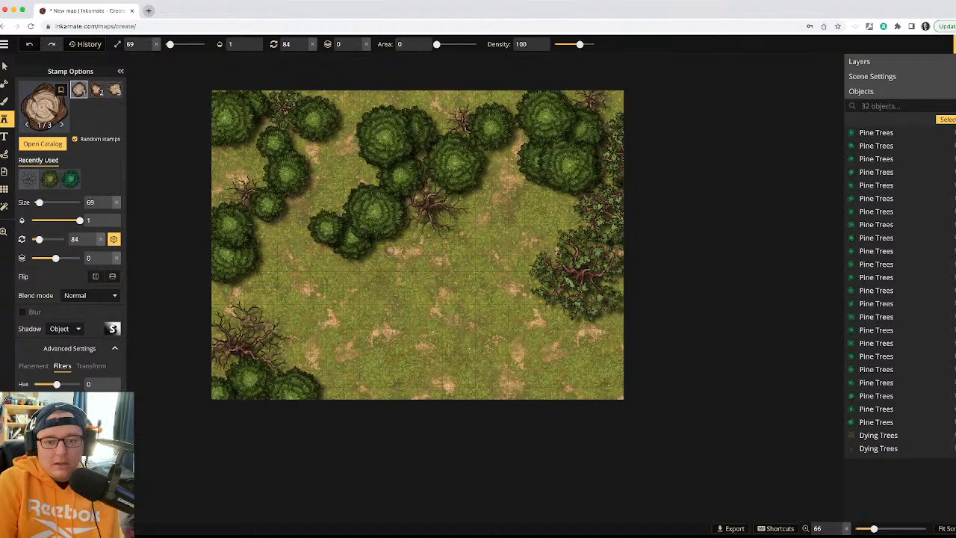
- Place a small group of tree stumps just below the central pine cluster and two more beside the left-hand pines
{"action": "left_click", "coordinate": [388, 250]}
{"action": "left_click", "coordinate": [379, 265]}
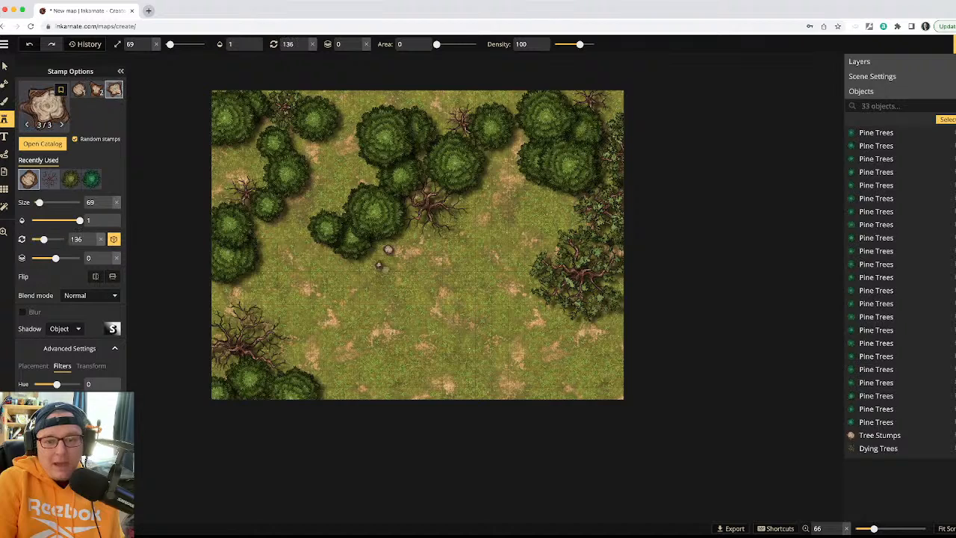
{"action": "left_click", "coordinate": [404, 256]}
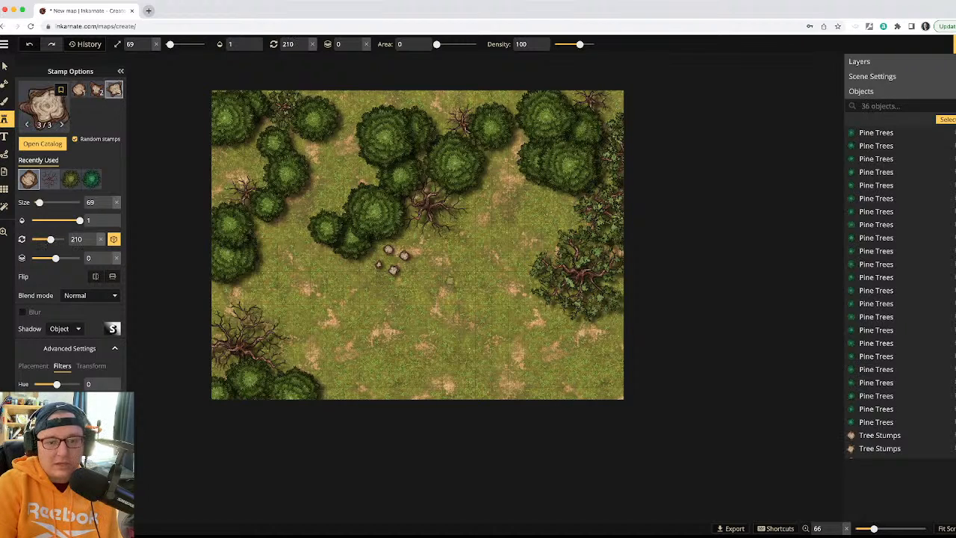
{"action": "left_click", "coordinate": [273, 269]}
{"action": "left_click", "coordinate": [283, 239]}
{"action": "left_click", "coordinate": [422, 294]}
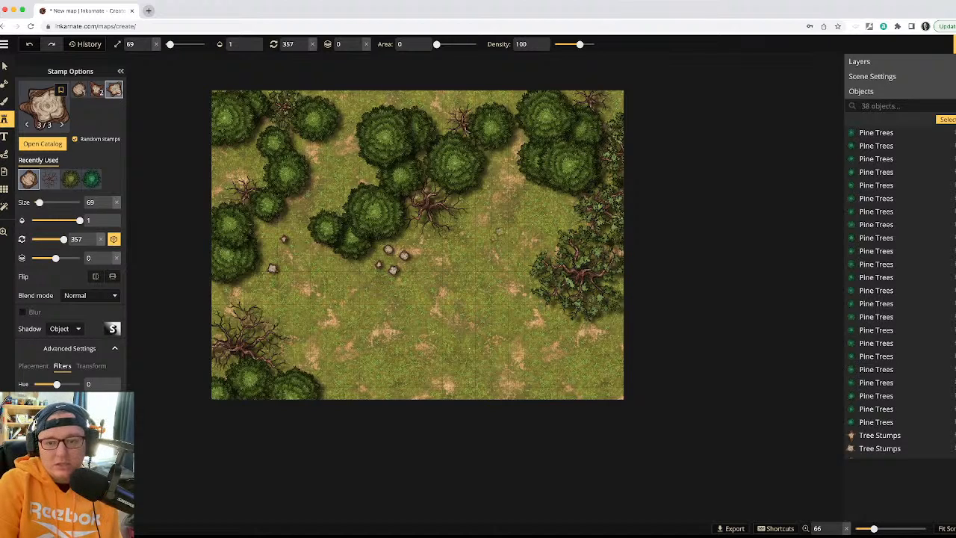
- Scatter tree stumps across the clearing between the central dying tree and the large tree on the map's right edge
{"action": "left_click", "coordinate": [501, 231]}
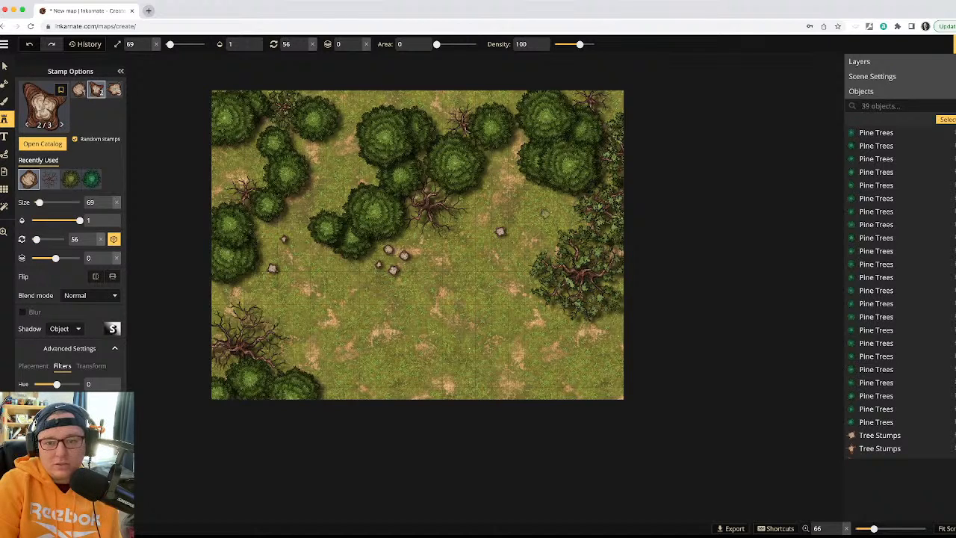
{"action": "left_click", "coordinate": [545, 214]}
{"action": "left_click", "coordinate": [505, 181]}
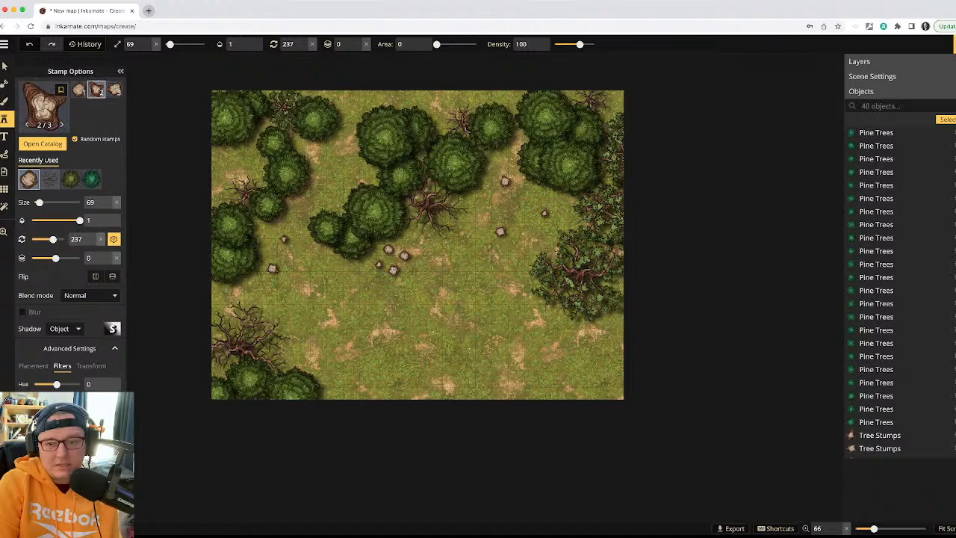
{"action": "left_click", "coordinate": [486, 207]}
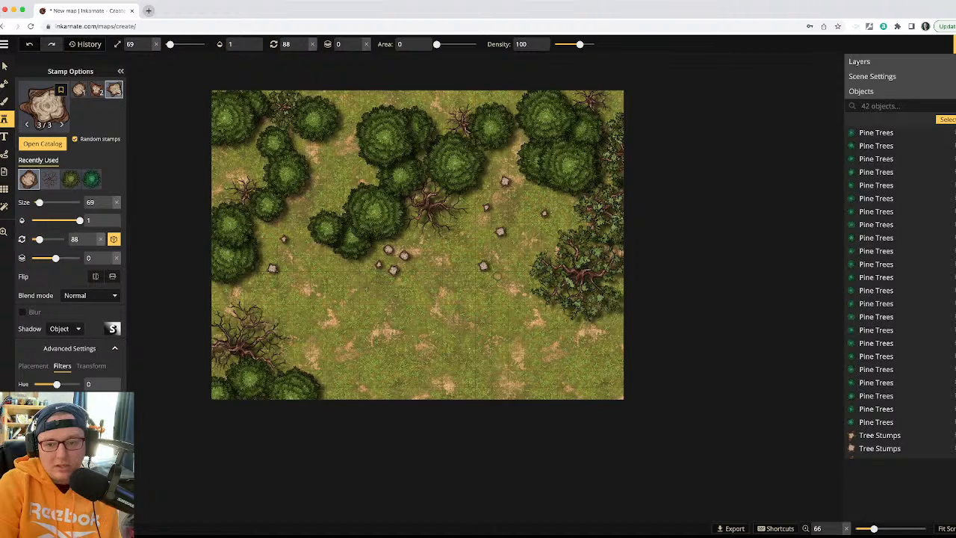
{"action": "left_click", "coordinate": [483, 266]}
{"action": "left_click", "coordinate": [465, 269]}
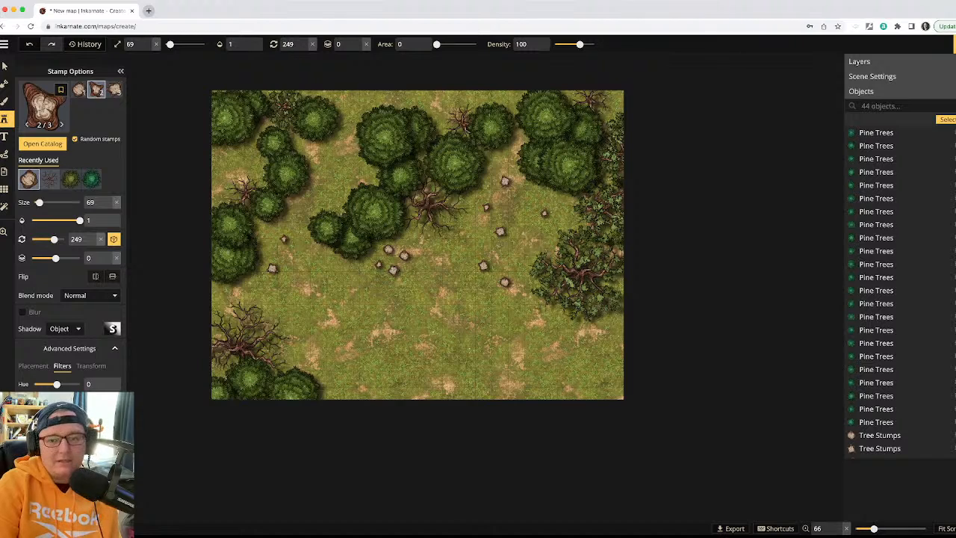
{"action": "left_click", "coordinate": [523, 214]}
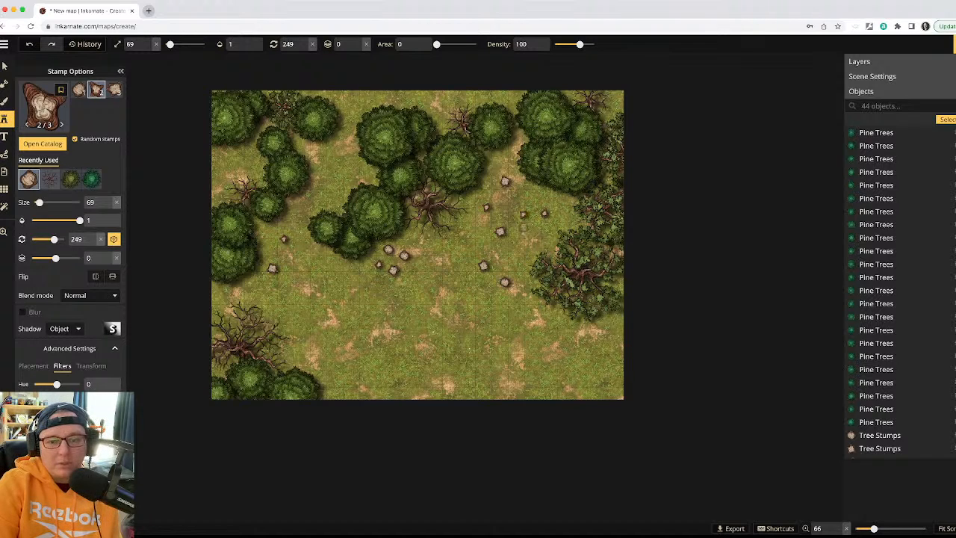
{"action": "left_click", "coordinate": [451, 247]}
{"action": "left_click", "coordinate": [450, 277]}
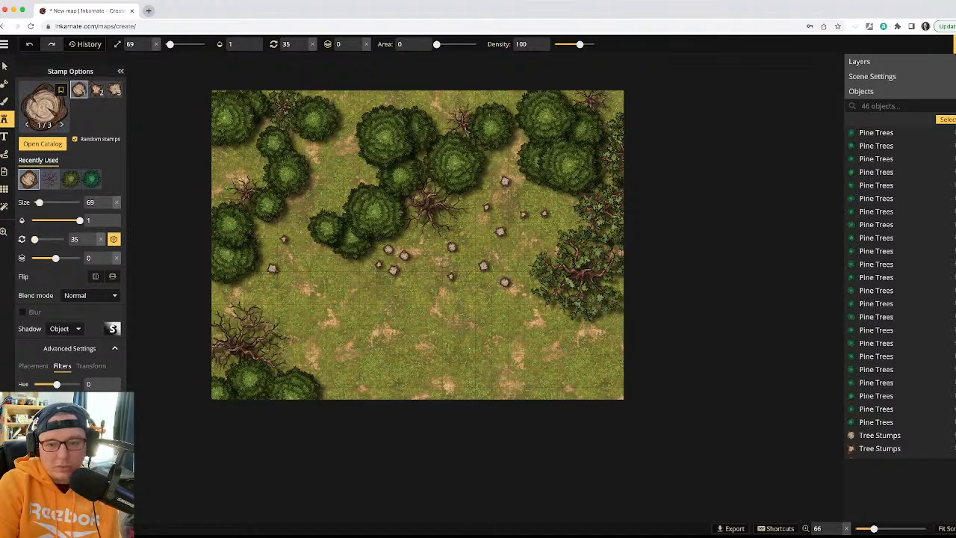
{"action": "left_click", "coordinate": [435, 246]}
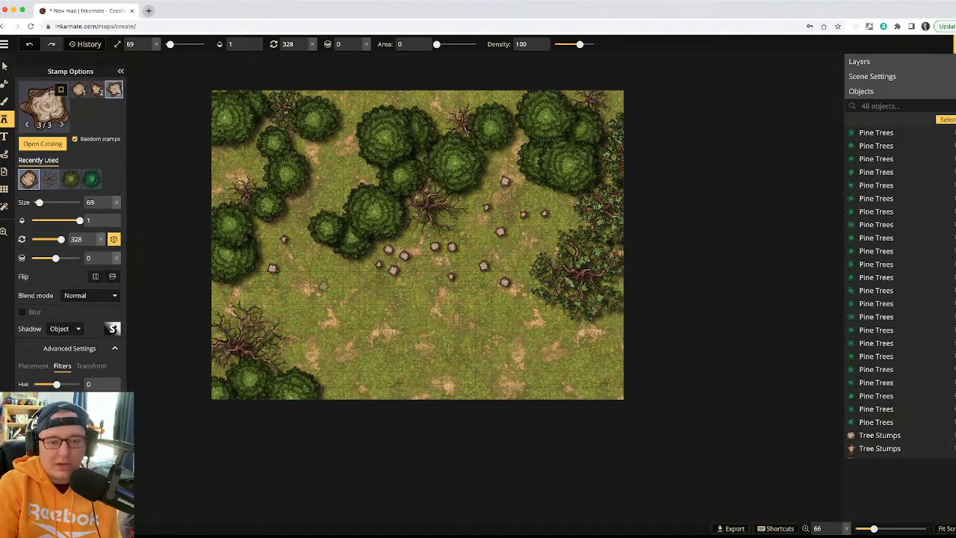
- Spread out the stump group below the central pines by moving individual stumps further left and down
{"action": "key", "text": "v"}
{"action": "left_click", "coordinate": [434, 247]}
{"action": "left_click_drag", "start_coordinate": [379, 264], "coordinate": [334, 282]}
{"action": "left_click_drag", "start_coordinate": [404, 255], "coordinate": [410, 272]}
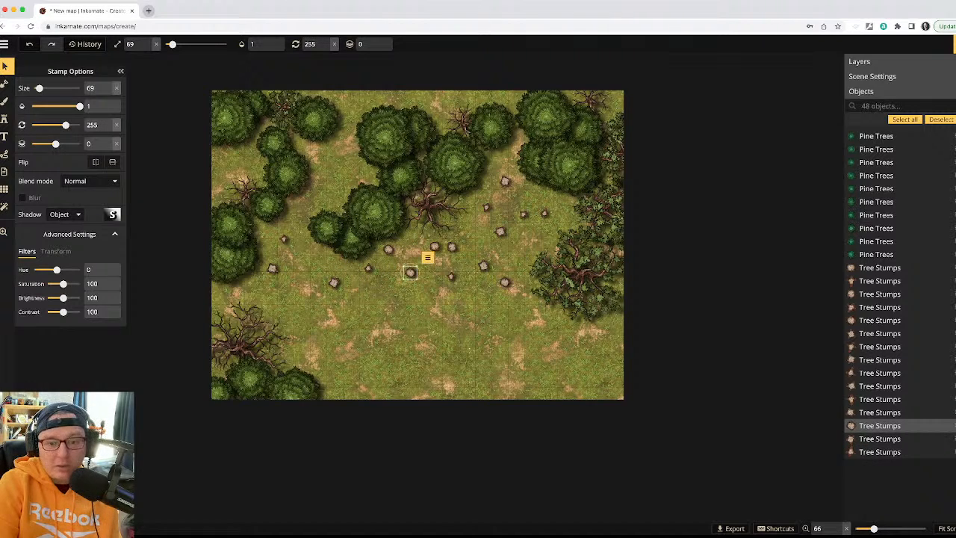
{"action": "left_click", "coordinate": [368, 267]}
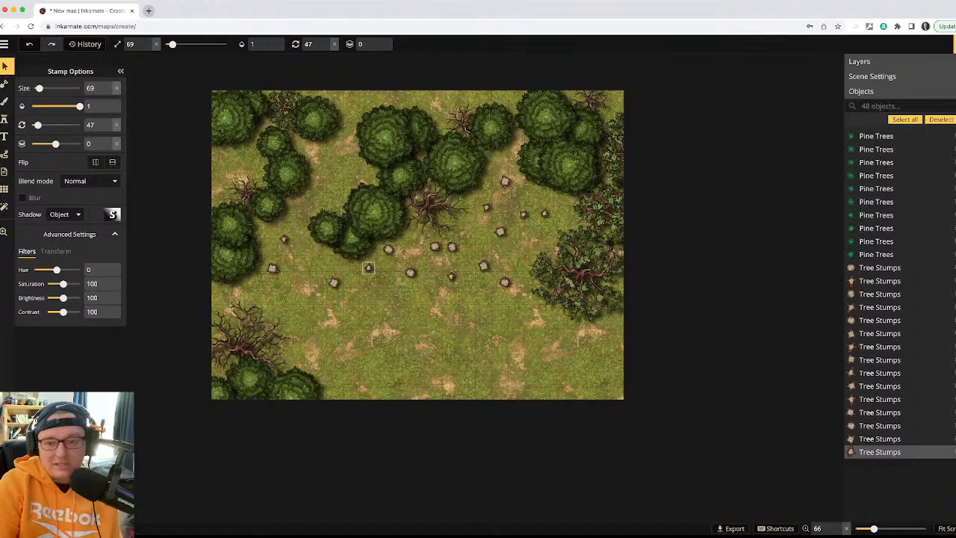
{"action": "key", "text": "Escape"}
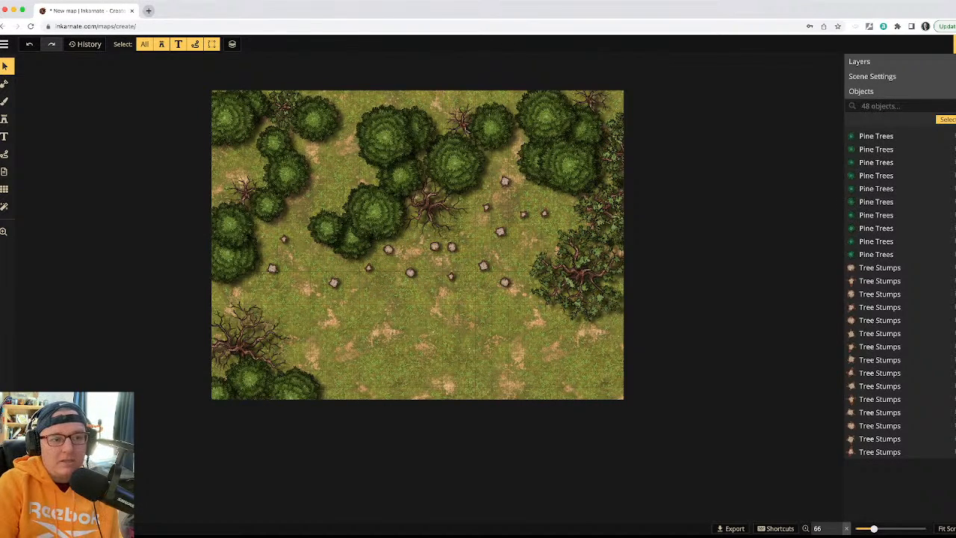
- Add more size 69 tree stumps around the lower-left dying tree and across the open grass towards the map's centre
{"action": "left_click", "coordinate": [5, 119]}
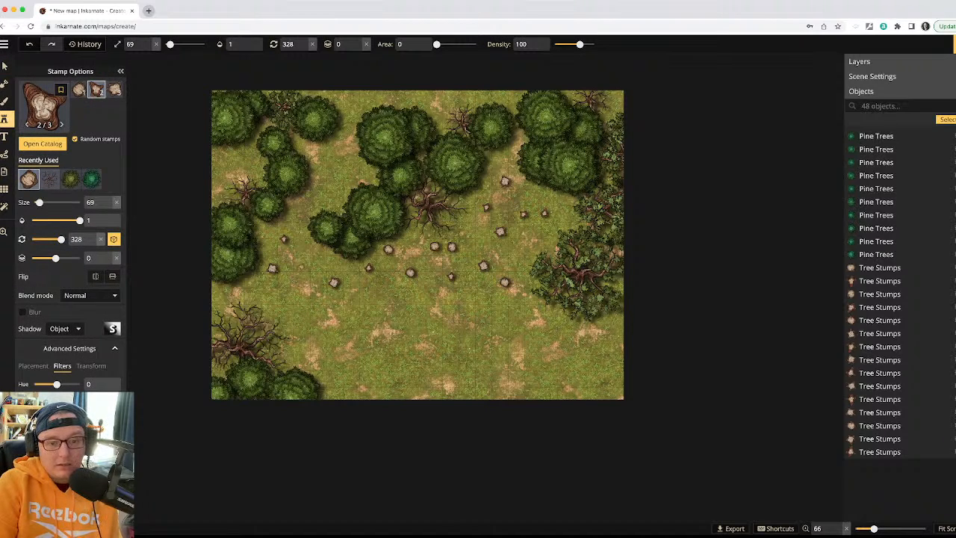
{"action": "left_click", "coordinate": [303, 267]}
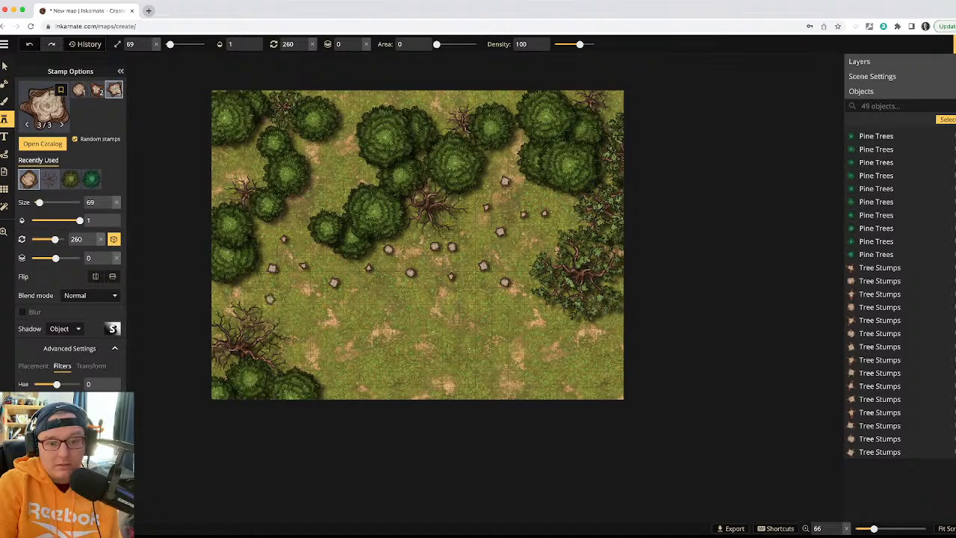
{"action": "left_click", "coordinate": [270, 298]}
{"action": "left_click", "coordinate": [221, 297]}
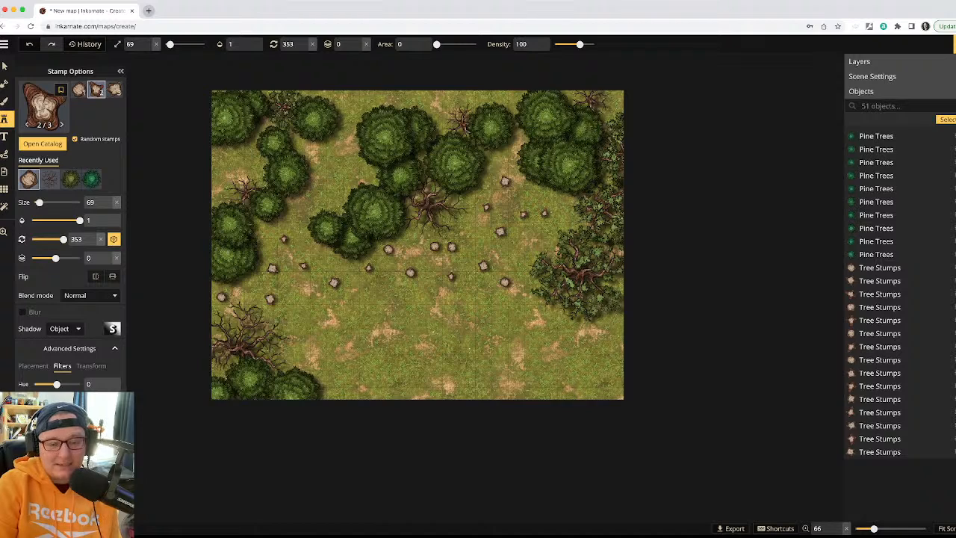
{"action": "left_click", "coordinate": [287, 317]}
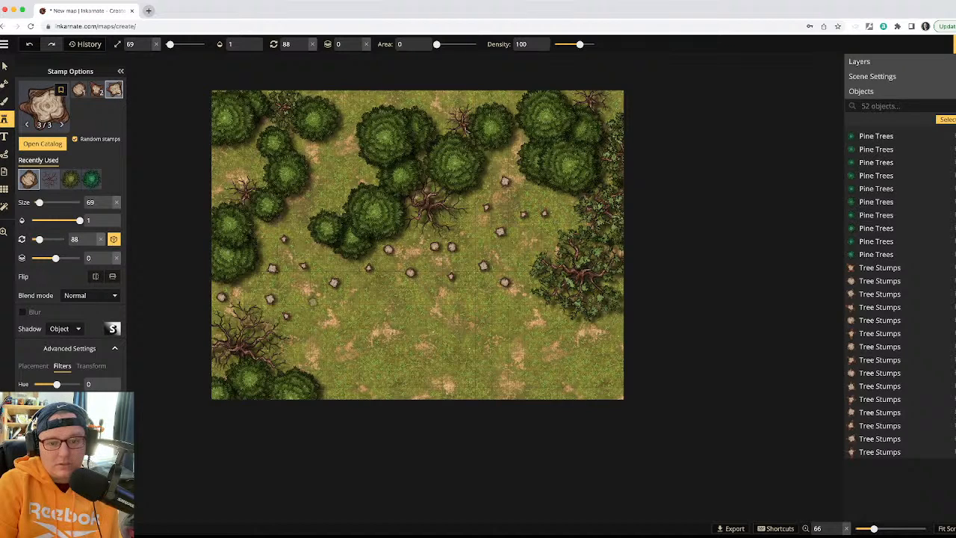
{"action": "left_click", "coordinate": [308, 294]}
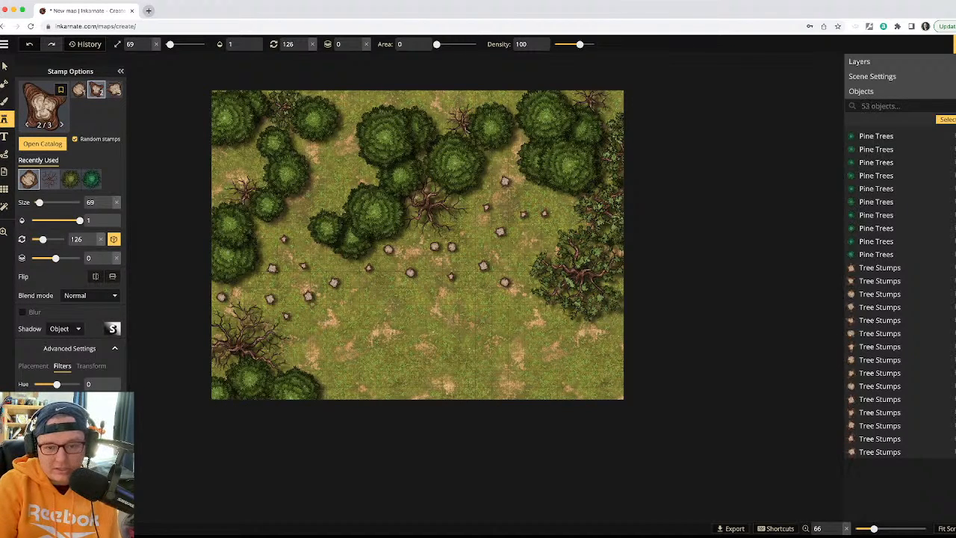
{"action": "left_click", "coordinate": [381, 293]}
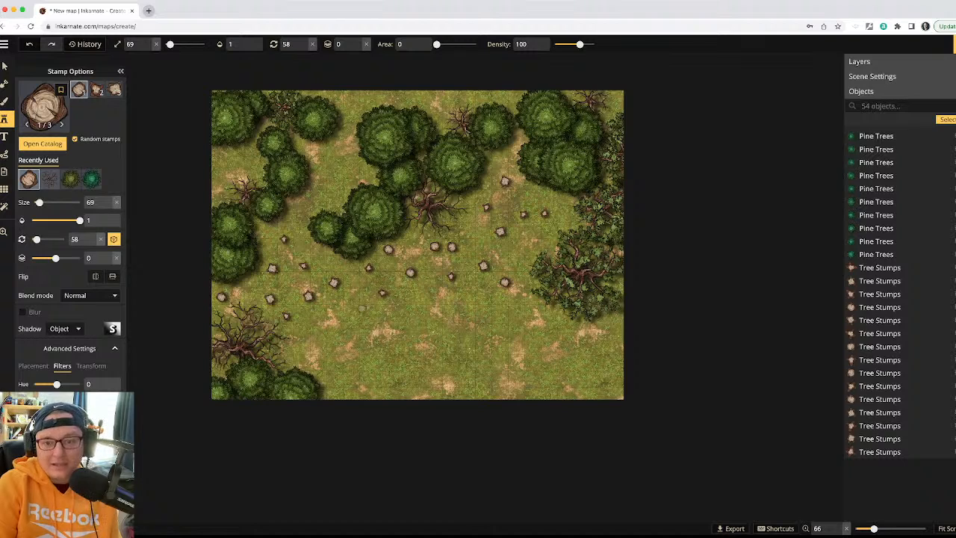
{"action": "left_click", "coordinate": [470, 329]}
- Nudge one stump below the central dying tree slightly down and another in the right-hand clearing slightly up and right
{"action": "key", "text": "v"}
{"action": "left_click", "coordinate": [361, 308]}
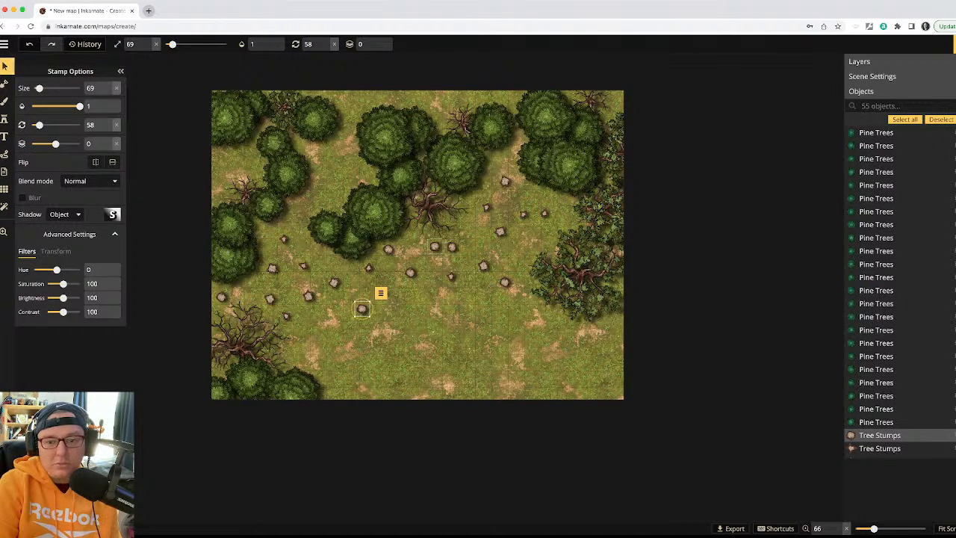
{"action": "left_click", "coordinate": [435, 248]}
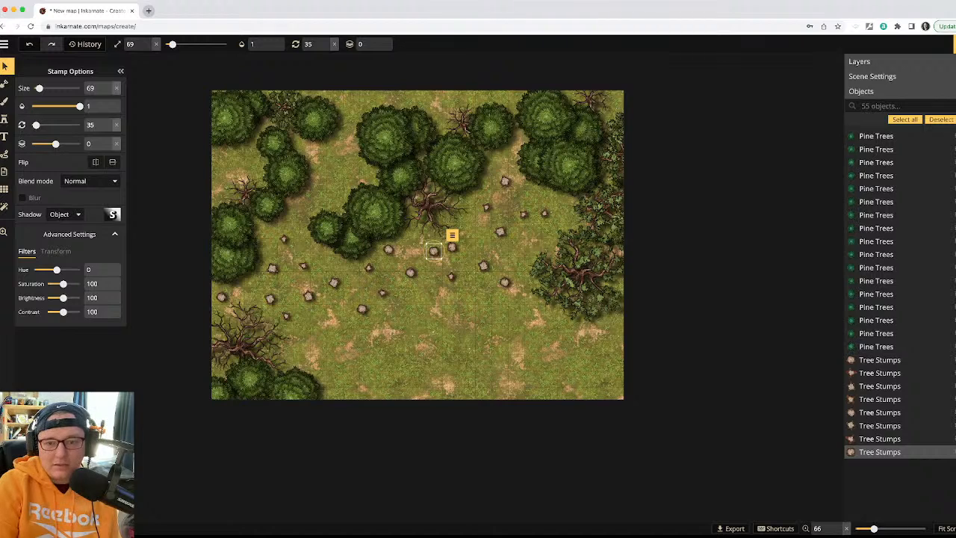
{"action": "key", "text": "Escape"}
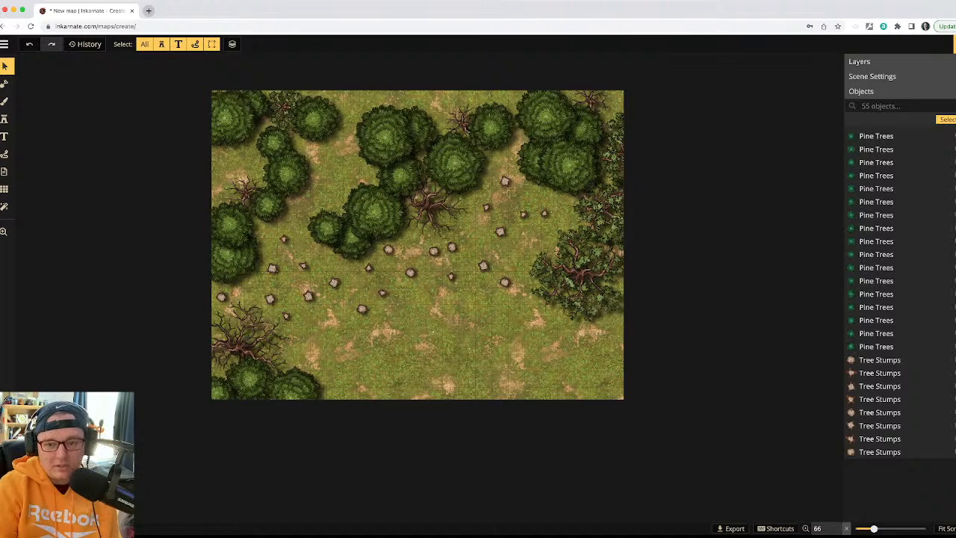
{"action": "left_click", "coordinate": [484, 265]}
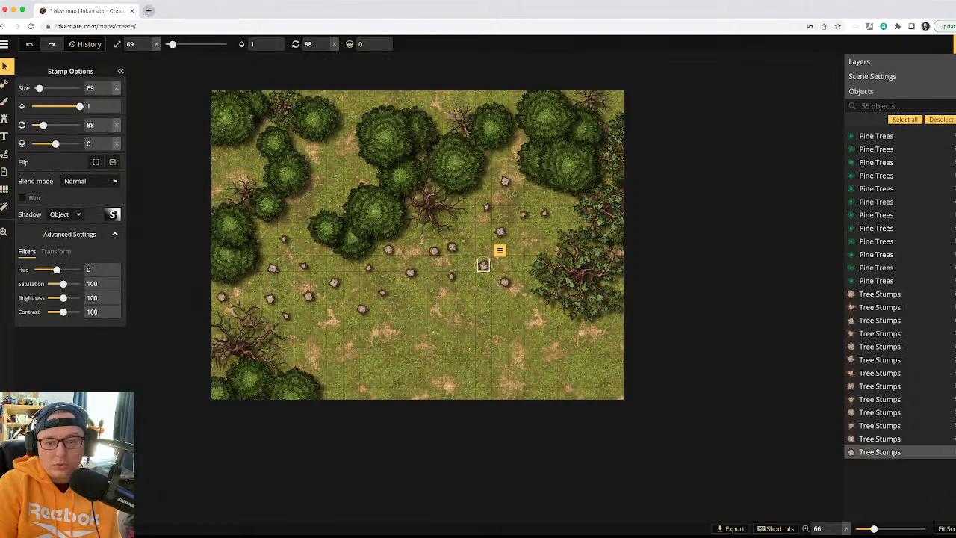
{"action": "left_click_drag", "start_coordinate": [483, 265], "coordinate": [491, 261]}
{"action": "key", "text": "Escape"}
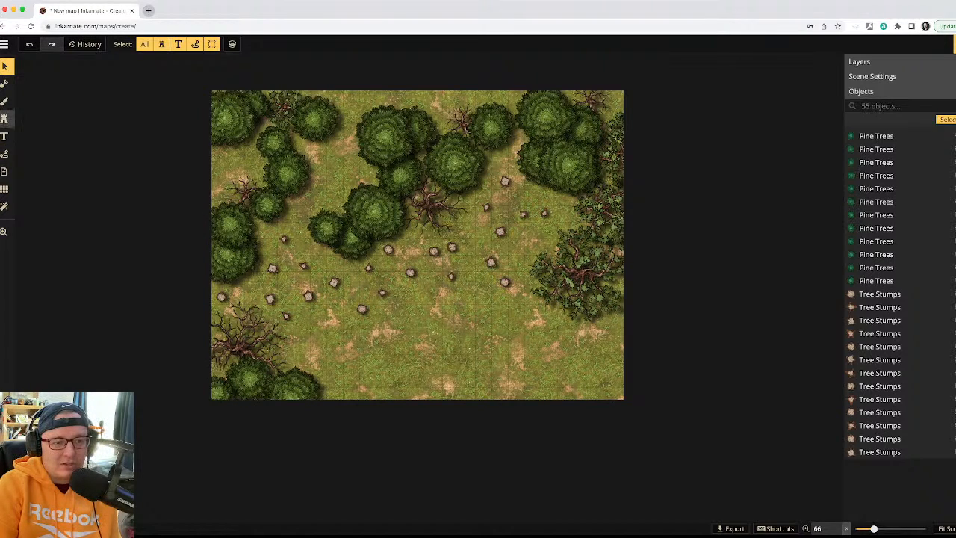
- Open the stamp catalog and examine the roof stamps in the Tavern and Farmstead categories, expanding the brown tiled house-roof set
{"action": "left_click", "coordinate": [4, 118]}
{"action": "left_click", "coordinate": [43, 108]}
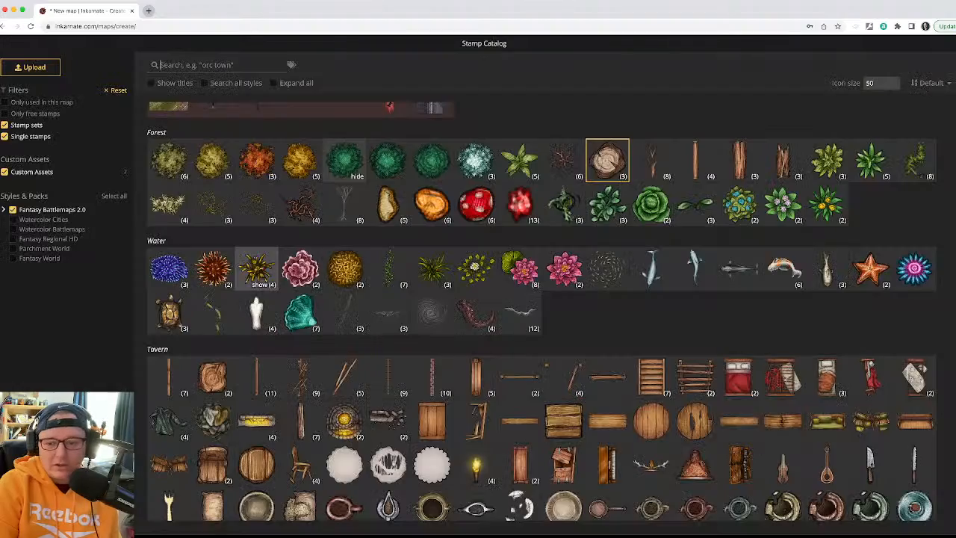
{"action": "scroll", "coordinate": [339, 224], "scroll_direction": "down", "scroll_amount": 5}
{"action": "scroll", "coordinate": [541, 313], "scroll_direction": "down", "scroll_amount": 10}
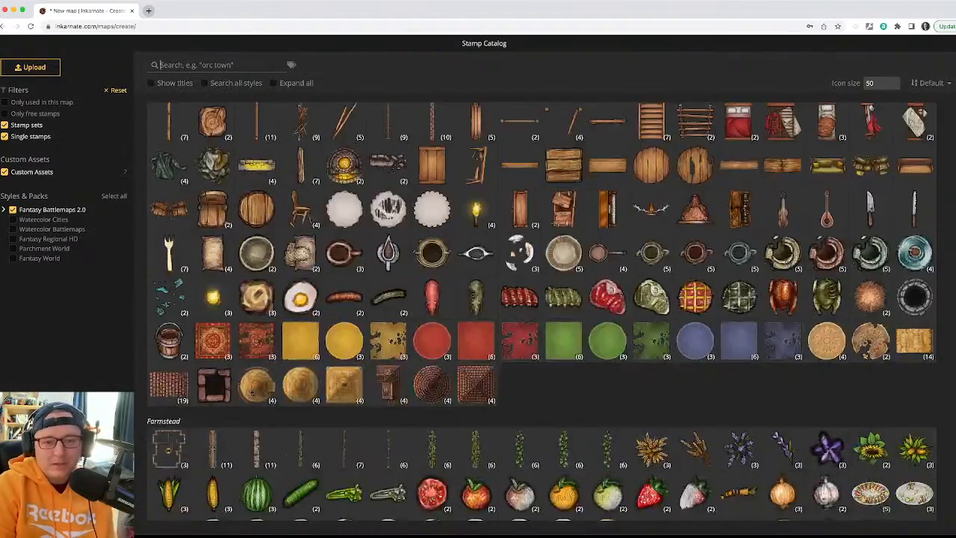
{"action": "scroll", "coordinate": [344, 257], "scroll_direction": "up", "scroll_amount": 3}
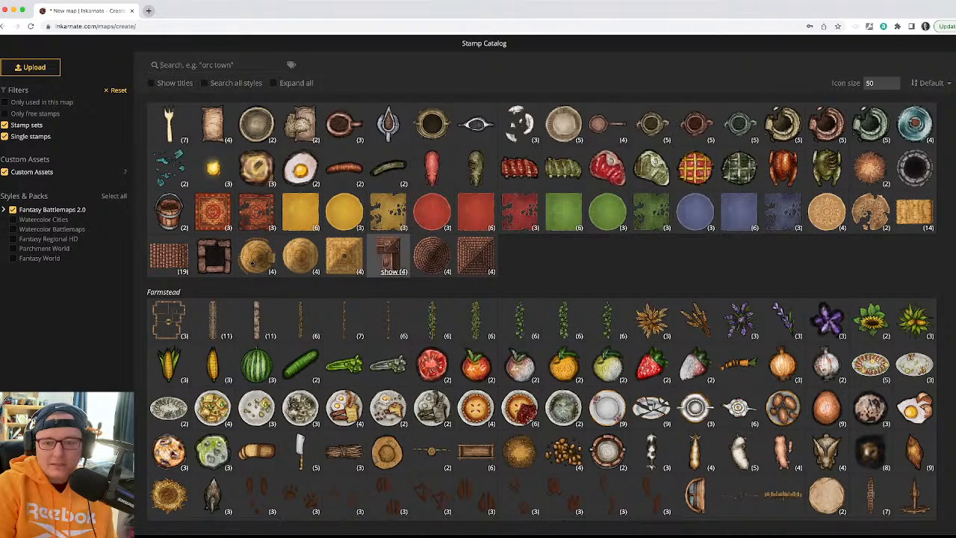
{"action": "left_click", "coordinate": [394, 271]}
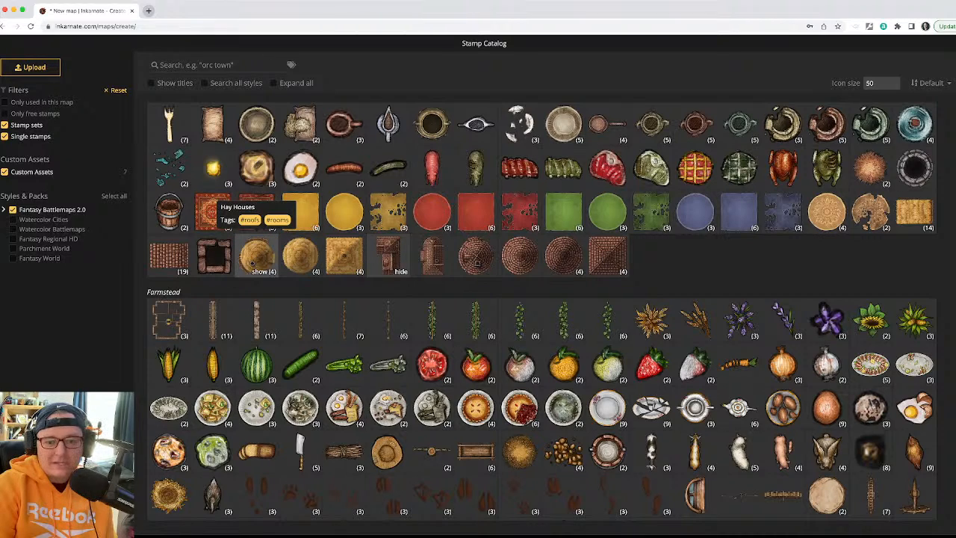
{"action": "scroll", "coordinate": [254, 260], "scroll_direction": "down", "scroll_amount": 5}
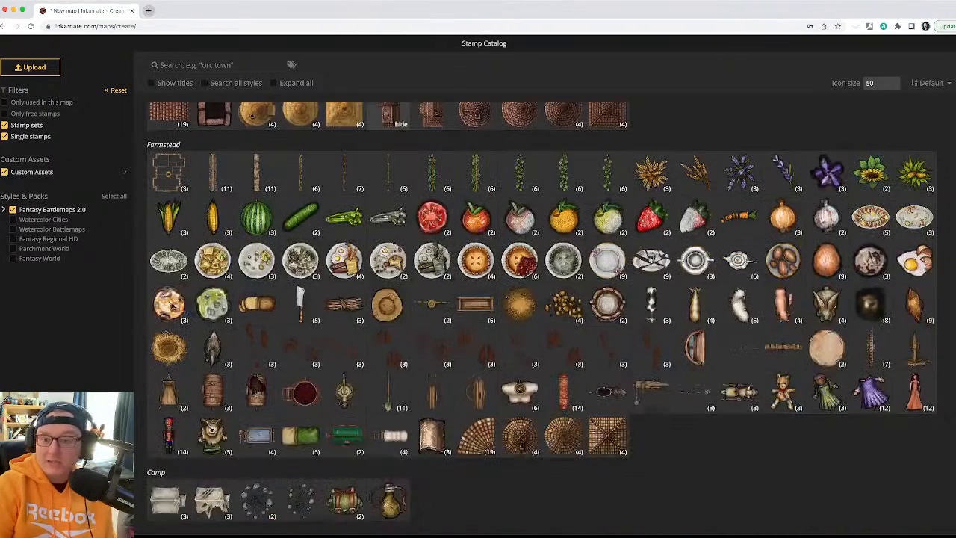
{"action": "scroll", "coordinate": [254, 260], "scroll_direction": "down", "scroll_amount": 1}
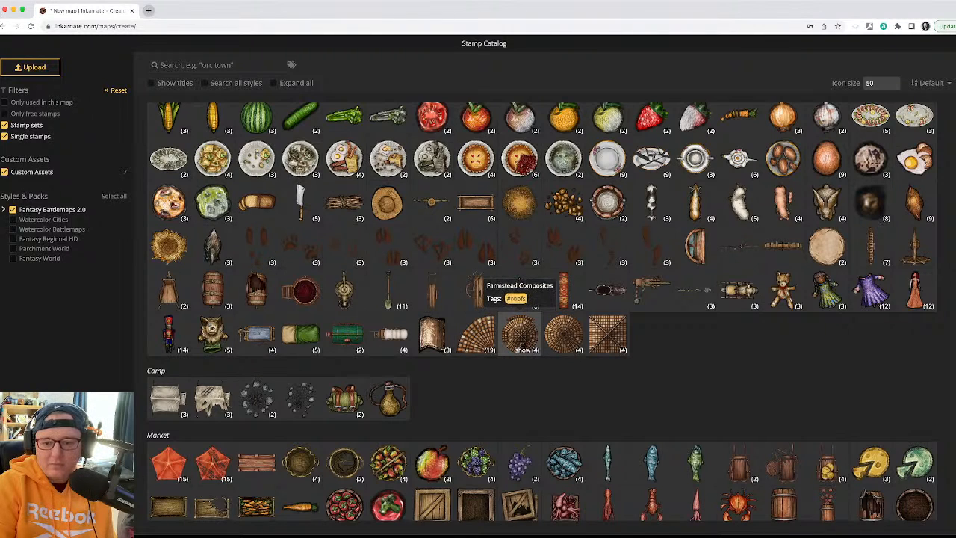
- Browse the catalog from the Camp and Market stamps through Castle, Gothic Horror, Wizard, Dungeons and Temple to Fey, examining the roof sets
{"action": "scroll", "coordinate": [476, 332], "scroll_direction": "down", "scroll_amount": 5}
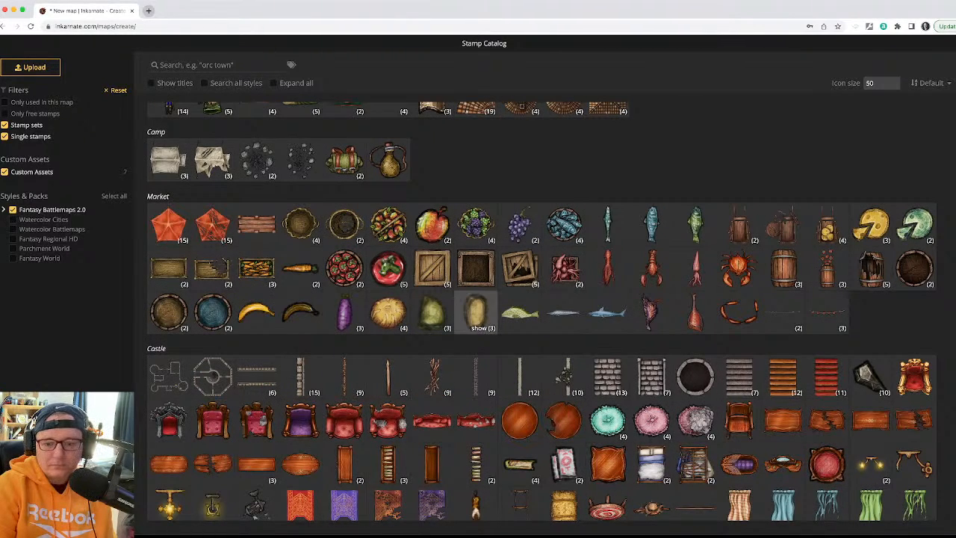
{"action": "scroll", "coordinate": [476, 321], "scroll_direction": "down", "scroll_amount": 5}
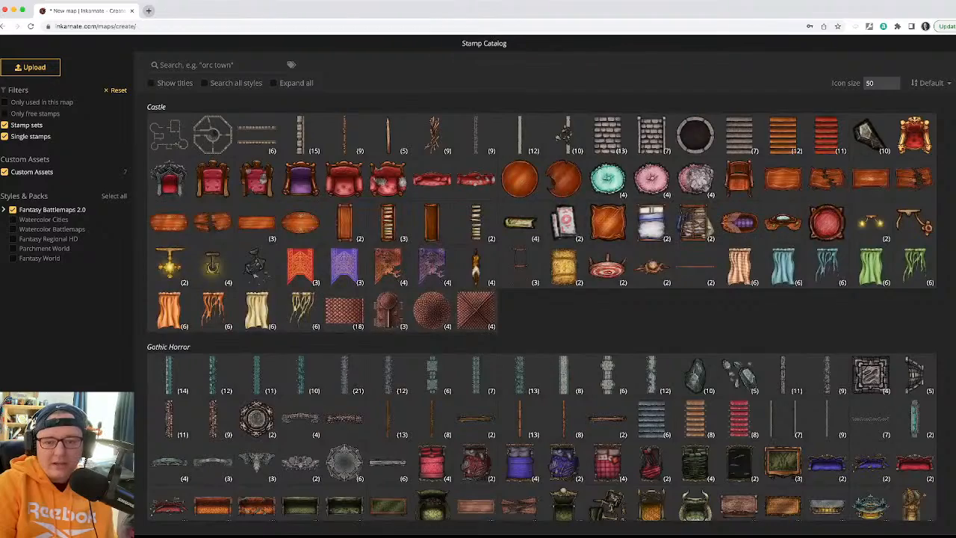
{"action": "scroll", "coordinate": [433, 308], "scroll_direction": "down", "scroll_amount": 8}
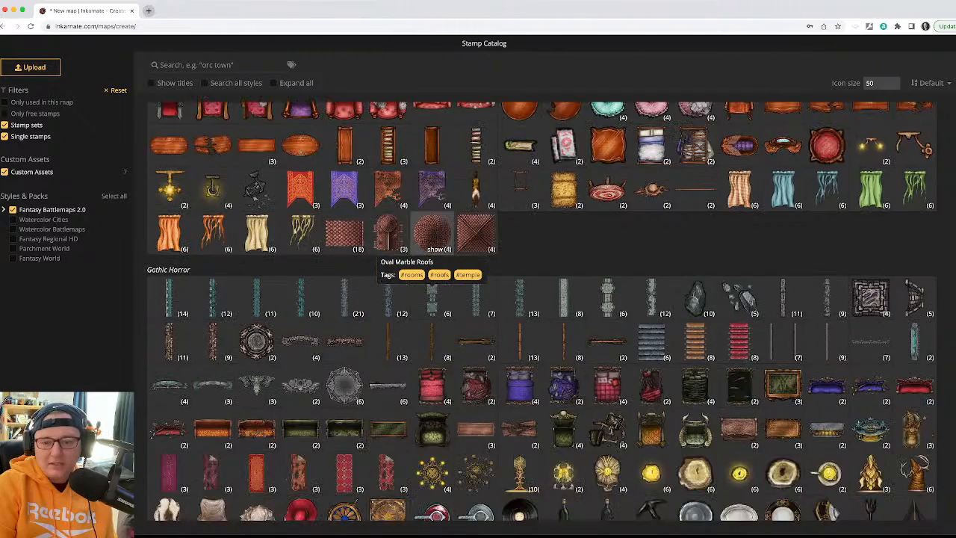
{"action": "scroll", "coordinate": [475, 313], "scroll_direction": "down", "scroll_amount": 2}
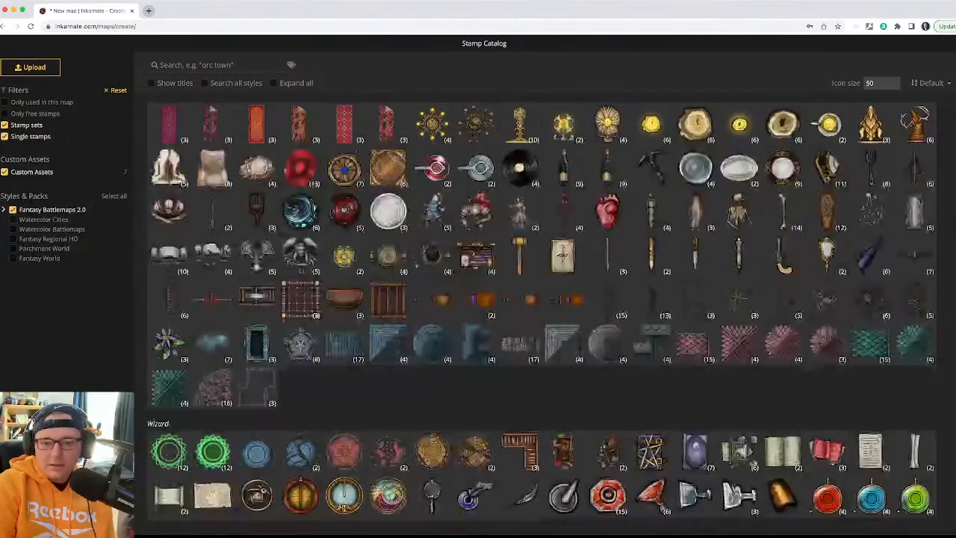
{"action": "scroll", "coordinate": [431, 297], "scroll_direction": "down", "scroll_amount": 4}
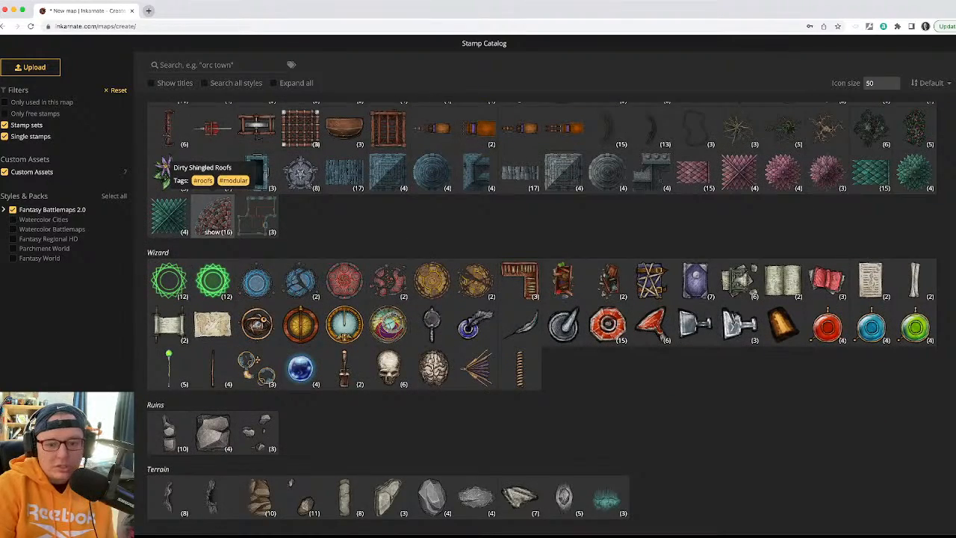
{"action": "scroll", "coordinate": [168, 173], "scroll_direction": "down", "scroll_amount": 6}
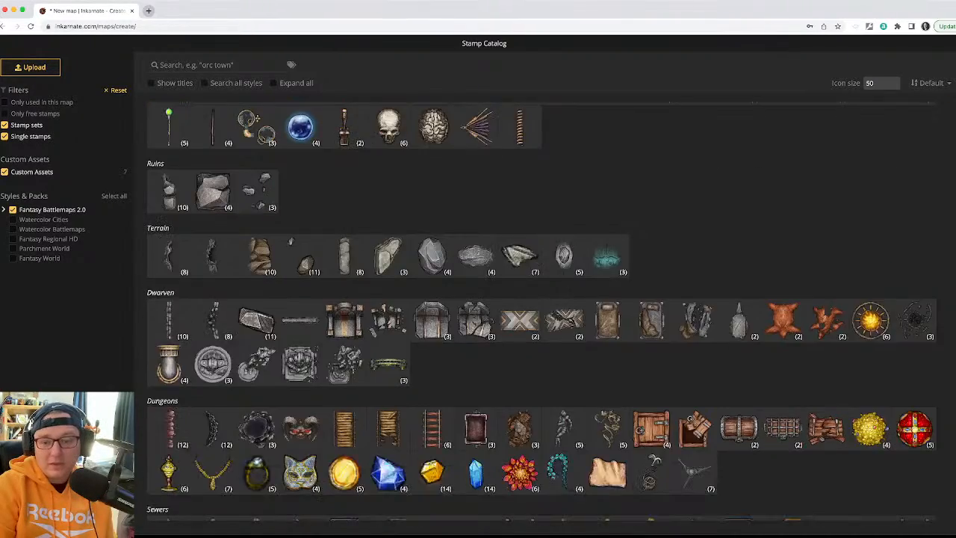
{"action": "scroll", "coordinate": [541, 311], "scroll_direction": "down", "scroll_amount": 8}
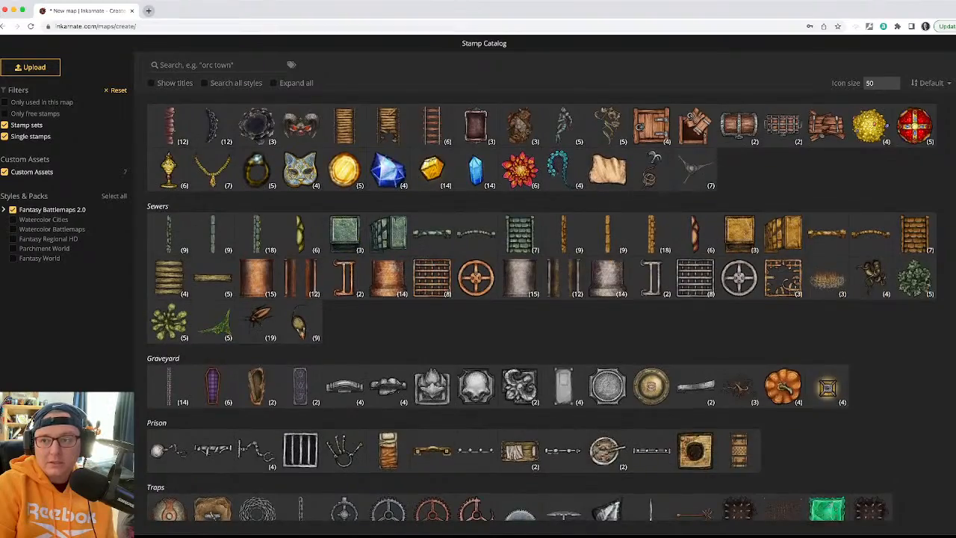
{"action": "scroll", "coordinate": [542, 311], "scroll_direction": "down", "scroll_amount": 6}
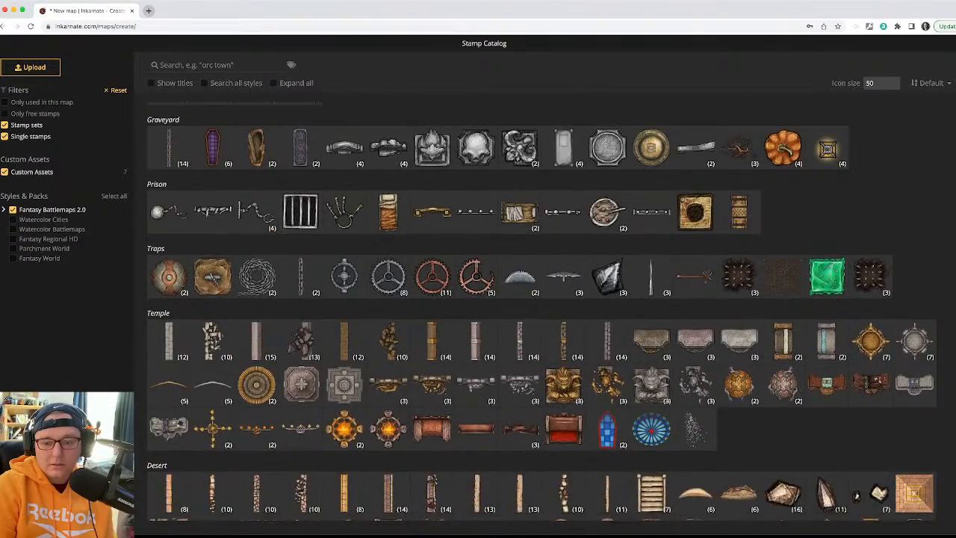
{"action": "scroll", "coordinate": [622, 277], "scroll_direction": "down", "scroll_amount": 10}
{"action": "scroll", "coordinate": [621, 278], "scroll_direction": "down", "scroll_amount": 8}
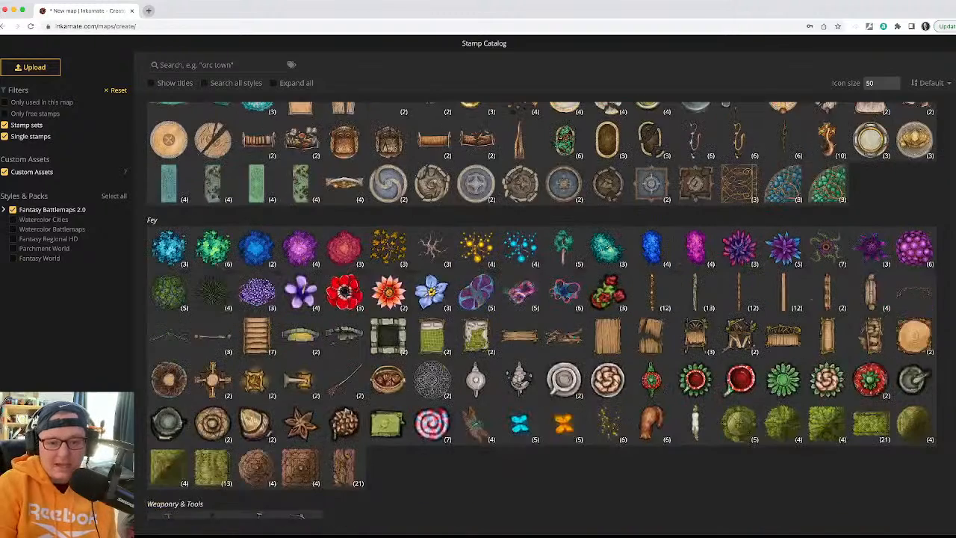
- Examine the Fey roof sets and the remaining catalog categories from Weaponry & Tools through Frigid North to Effects and Clipping Masks
{"action": "scroll", "coordinate": [300, 291], "scroll_direction": "down", "scroll_amount": 5}
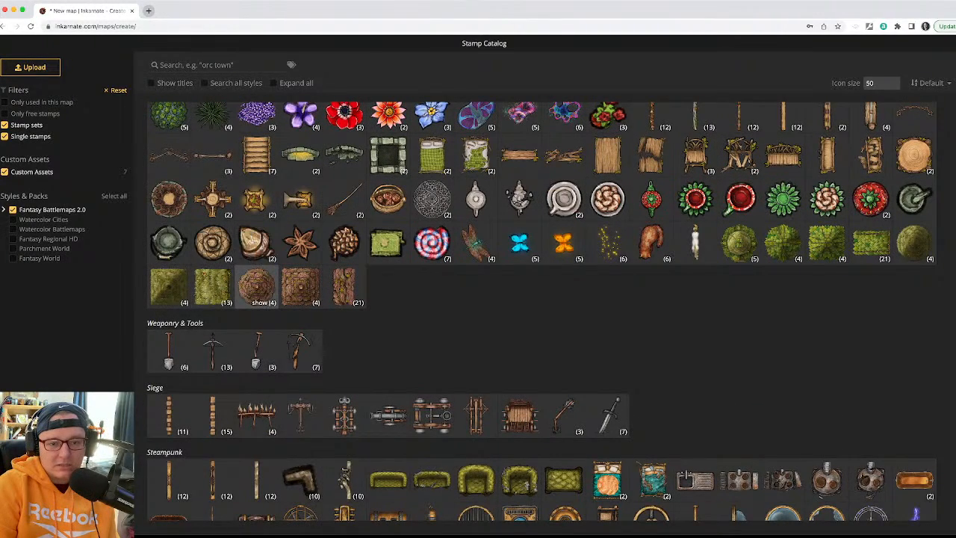
{"action": "scroll", "coordinate": [299, 291], "scroll_direction": "down", "scroll_amount": 2}
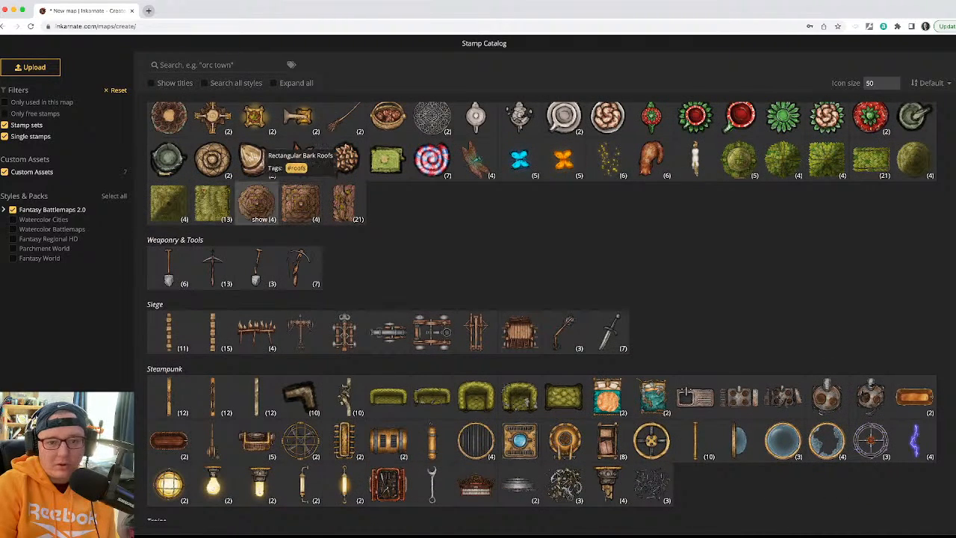
{"action": "scroll", "coordinate": [261, 164], "scroll_direction": "down", "scroll_amount": 2}
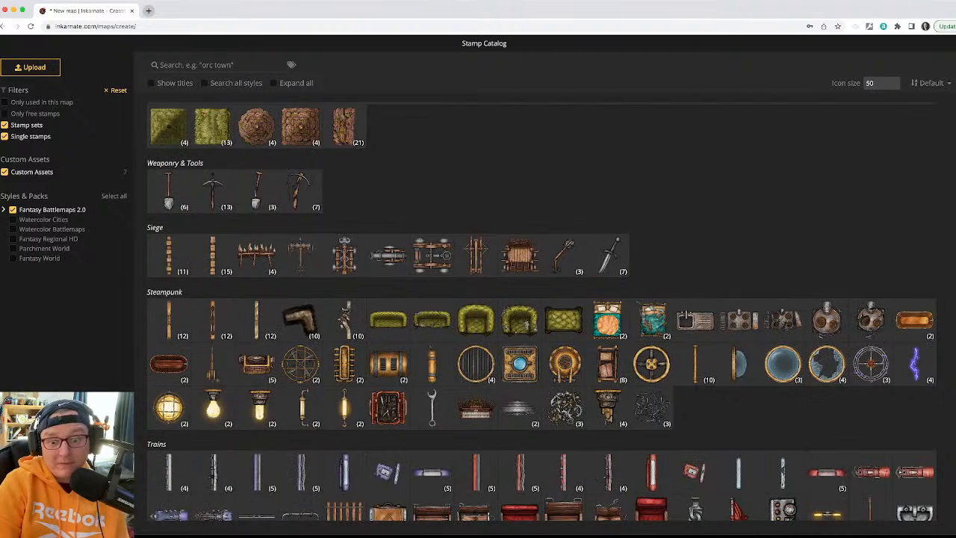
{"action": "scroll", "coordinate": [542, 312], "scroll_direction": "down", "scroll_amount": 5}
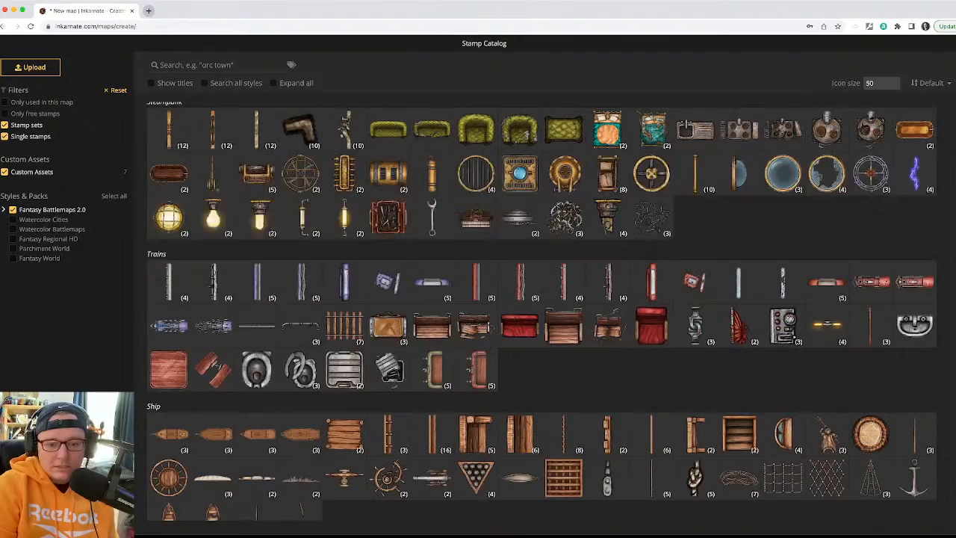
{"action": "scroll", "coordinate": [542, 312], "scroll_direction": "down", "scroll_amount": 9}
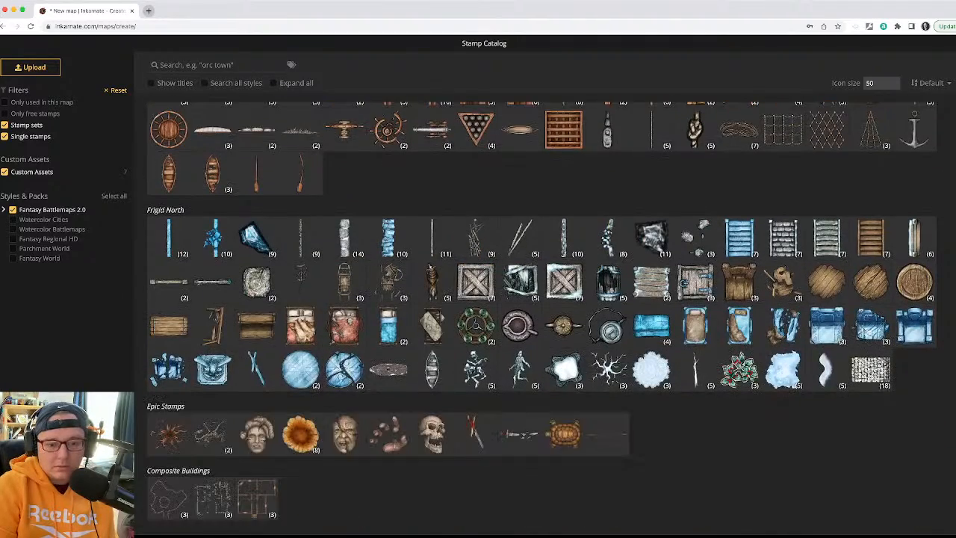
{"action": "scroll", "coordinate": [432, 290], "scroll_direction": "down", "scroll_amount": 2}
{"action": "scroll", "coordinate": [432, 291], "scroll_direction": "down", "scroll_amount": 2}
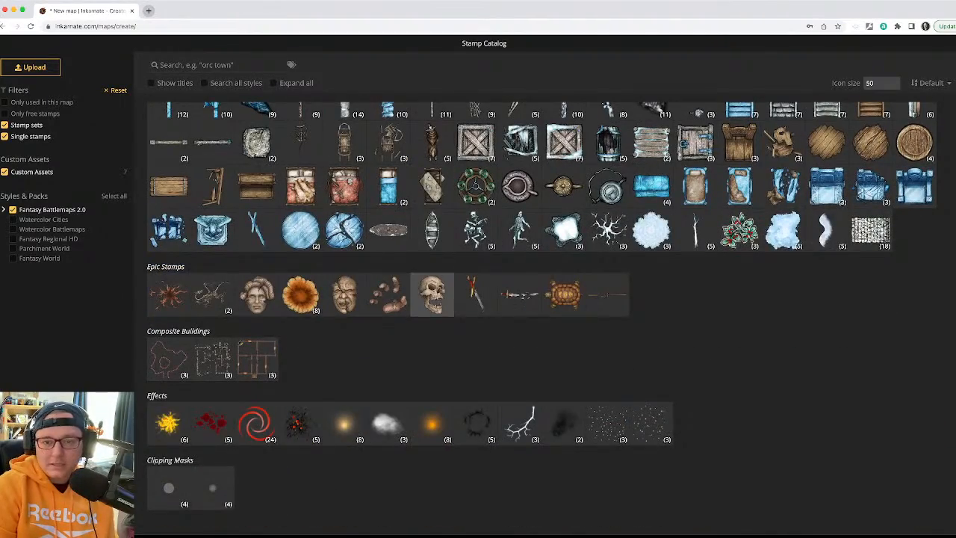
- Look back through the stamp catalog from Effects and Frigid North via Ship, Trains, Steampunk, Fey and Elven to Temple
{"action": "scroll", "coordinate": [432, 291], "scroll_direction": "up", "scroll_amount": 9}
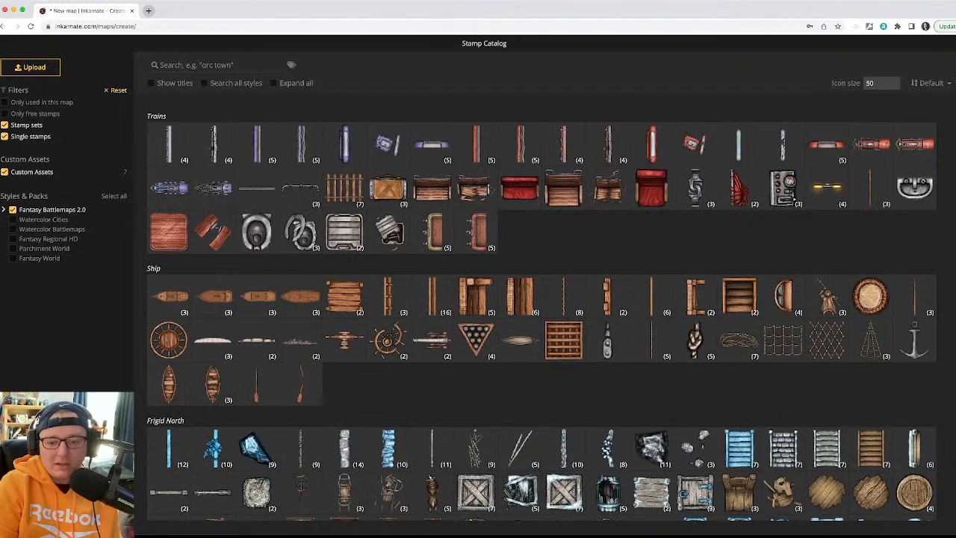
{"action": "scroll", "coordinate": [543, 312], "scroll_direction": "up", "scroll_amount": 3}
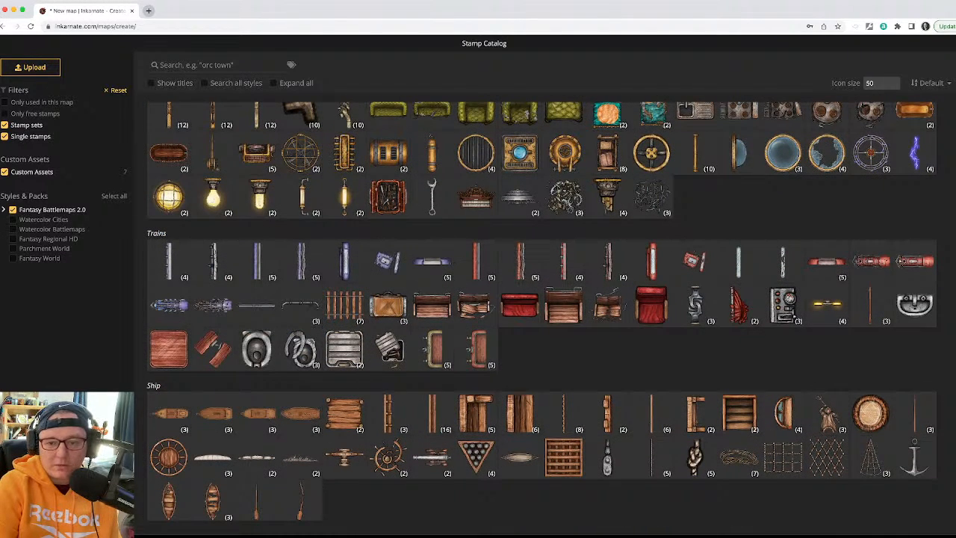
{"action": "scroll", "coordinate": [523, 437], "scroll_direction": "up", "scroll_amount": 6}
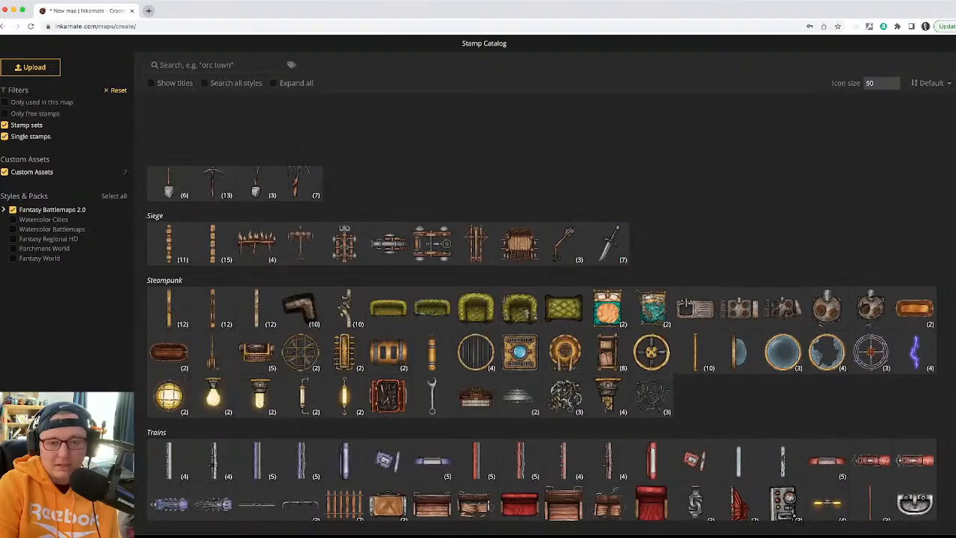
{"action": "scroll", "coordinate": [519, 433], "scroll_direction": "up", "scroll_amount": 8}
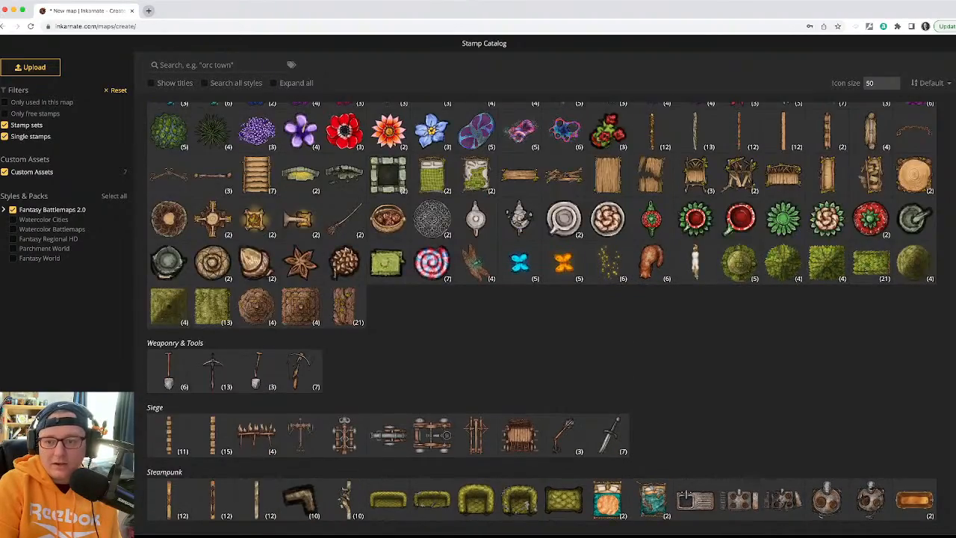
{"action": "scroll", "coordinate": [542, 313], "scroll_direction": "up", "scroll_amount": 4}
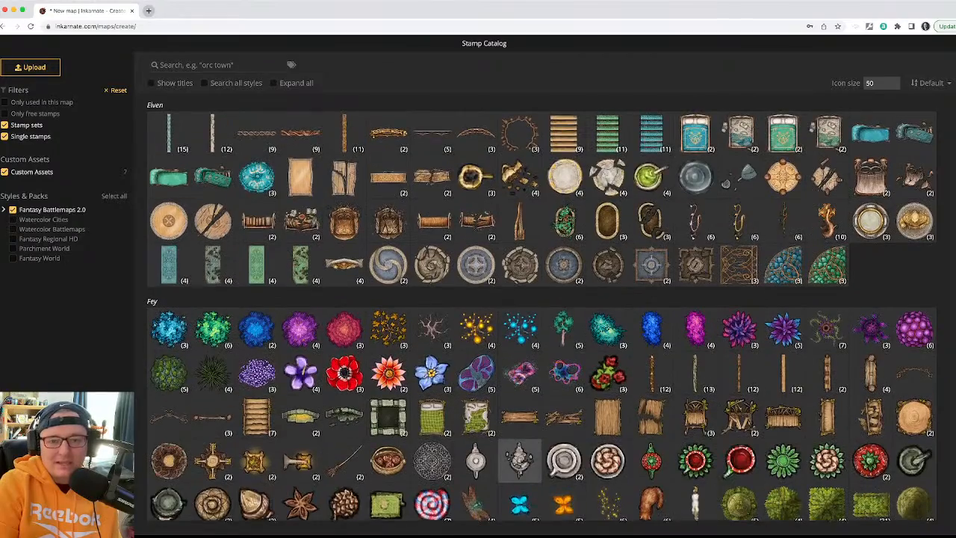
{"action": "scroll", "coordinate": [541, 313], "scroll_direction": "up", "scroll_amount": 6}
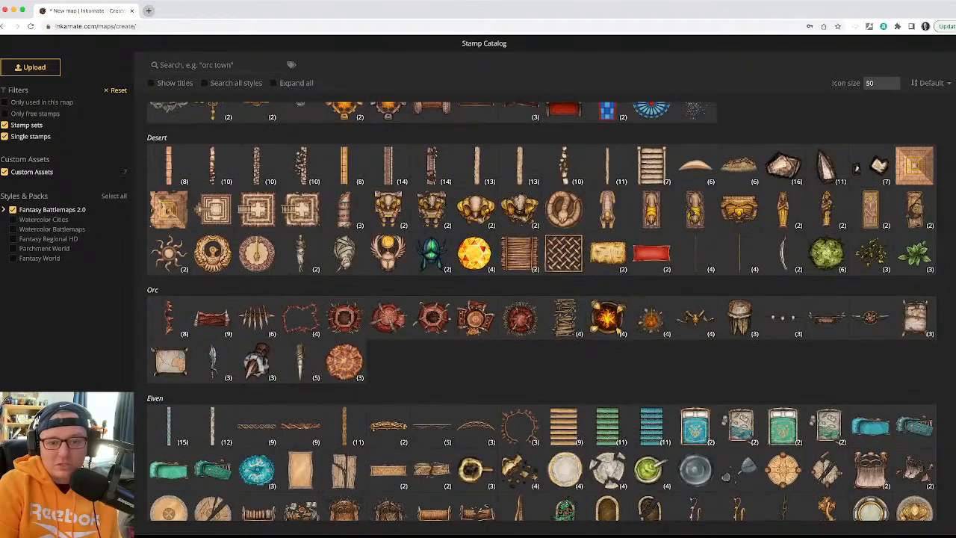
{"action": "scroll", "coordinate": [541, 313], "scroll_direction": "up", "scroll_amount": 4}
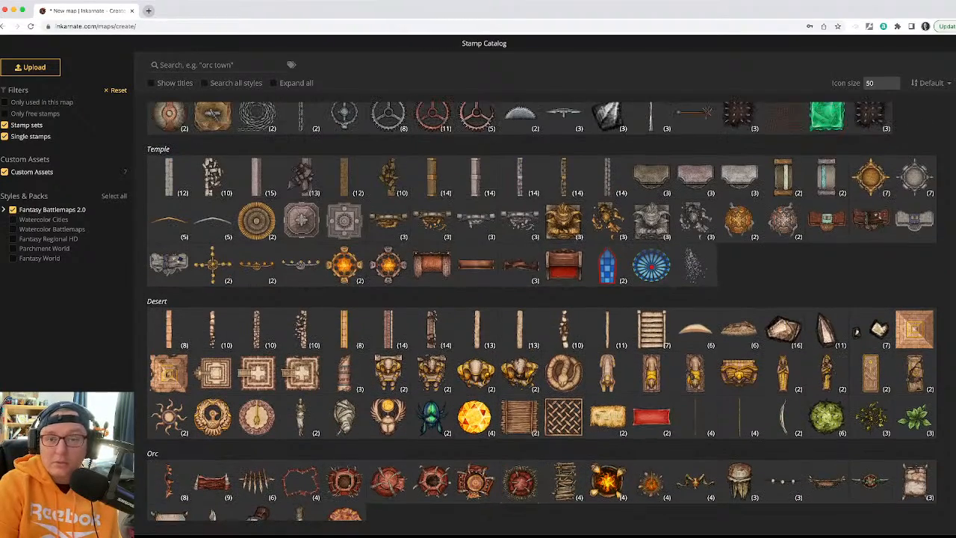
{"action": "scroll", "coordinate": [521, 364], "scroll_direction": "up", "scroll_amount": 2}
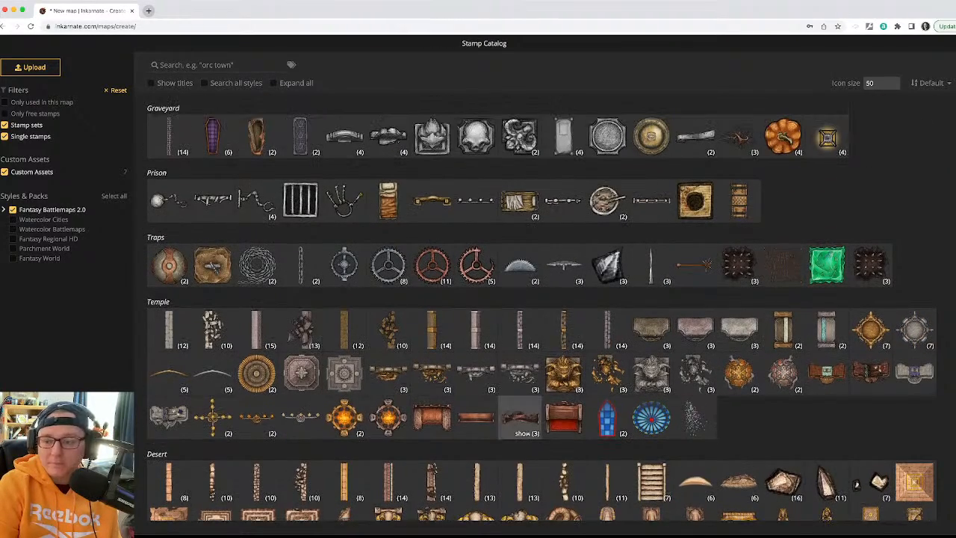
{"action": "scroll", "coordinate": [520, 364], "scroll_direction": "down", "scroll_amount": 1}
- Review the catalog categories from Graveyard and Sewers back through Dwarven, Wizard, Gothic Horror and Castle to Forest
{"action": "scroll", "coordinate": [521, 365], "scroll_direction": "up", "scroll_amount": 5}
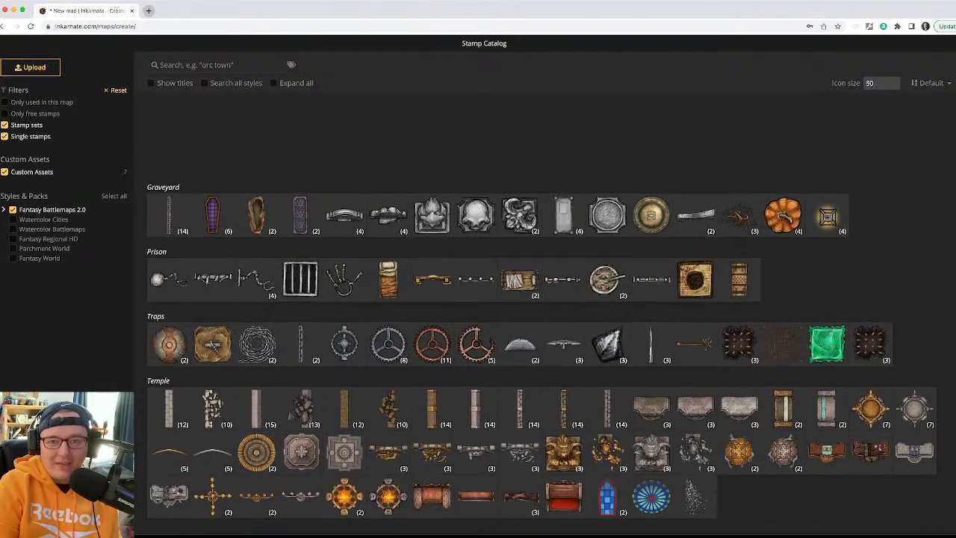
{"action": "scroll", "coordinate": [520, 365], "scroll_direction": "up", "scroll_amount": 4}
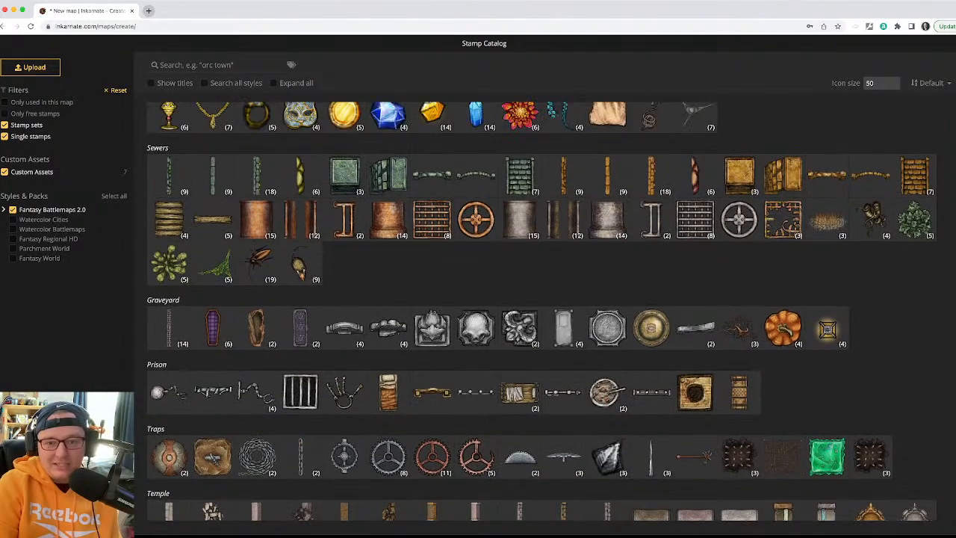
{"action": "scroll", "coordinate": [520, 364], "scroll_direction": "up", "scroll_amount": 3}
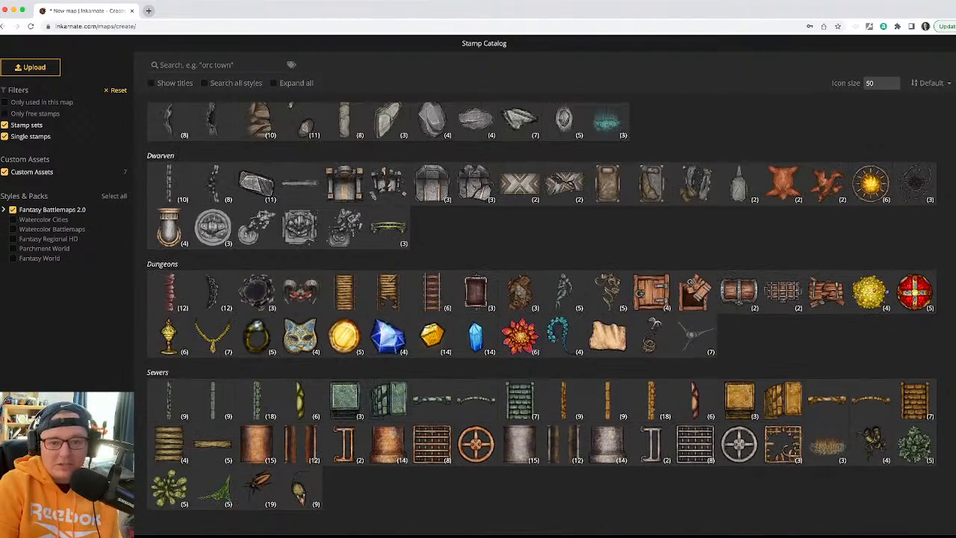
{"action": "scroll", "coordinate": [520, 493], "scroll_direction": "up", "scroll_amount": 10}
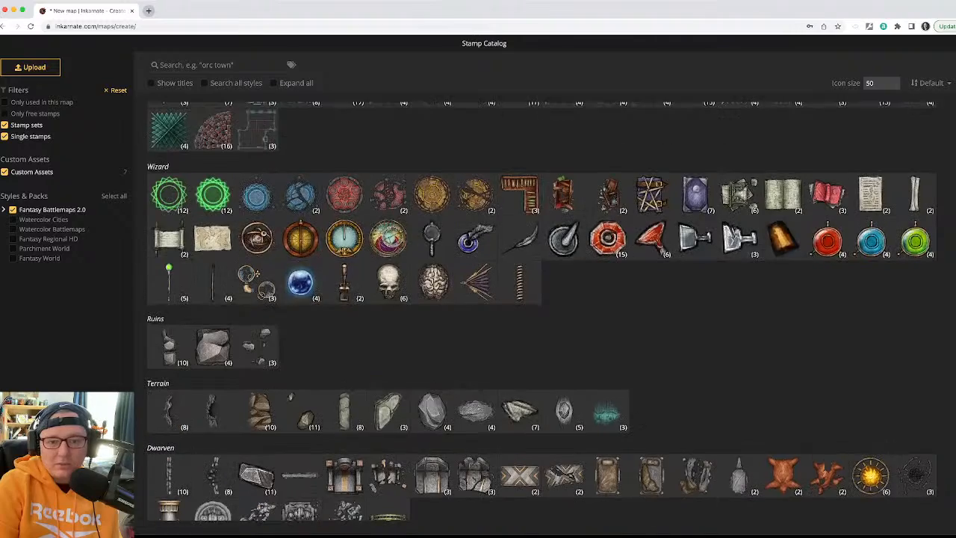
{"action": "scroll", "coordinate": [520, 493], "scroll_direction": "up", "scroll_amount": 1}
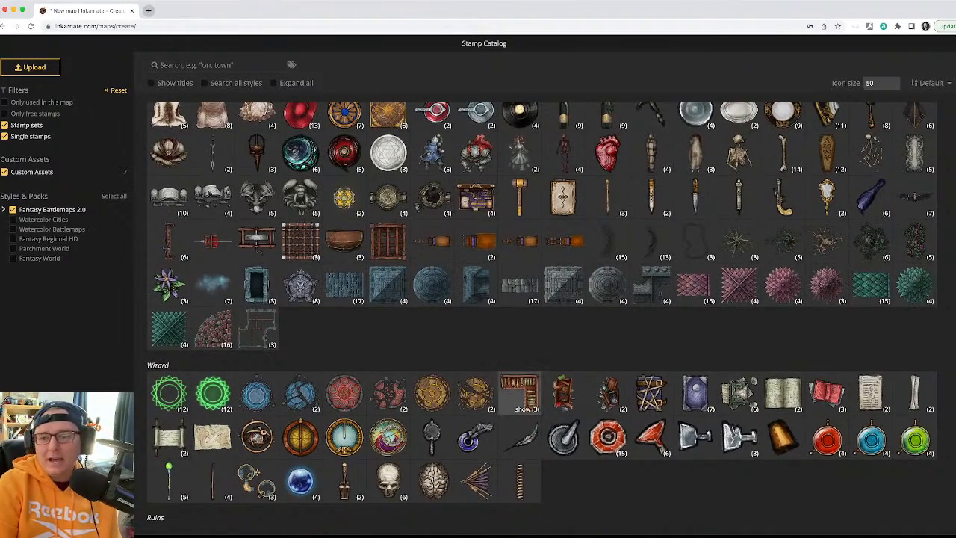
{"action": "scroll", "coordinate": [521, 392], "scroll_direction": "up", "scroll_amount": 5}
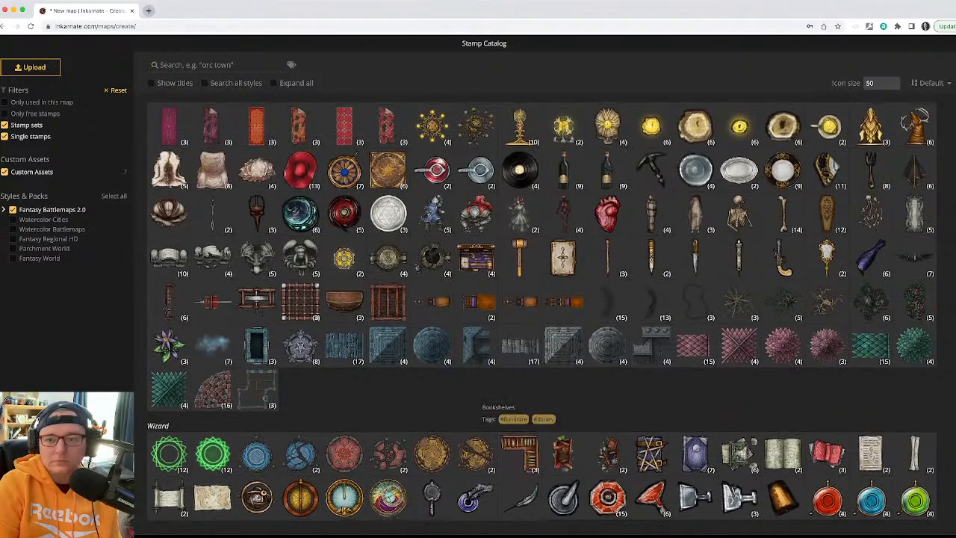
{"action": "scroll", "coordinate": [520, 392], "scroll_direction": "up", "scroll_amount": 10}
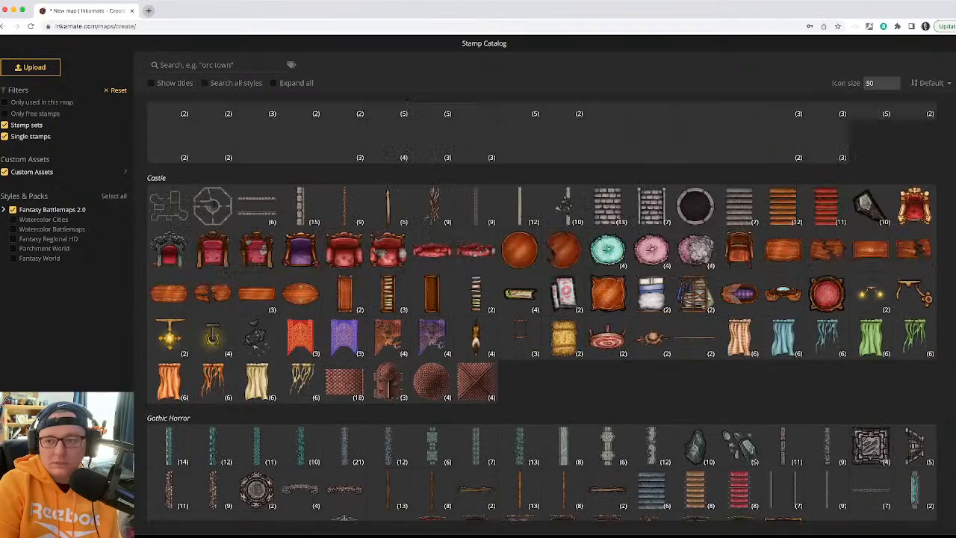
{"action": "scroll", "coordinate": [520, 392], "scroll_direction": "up", "scroll_amount": 10}
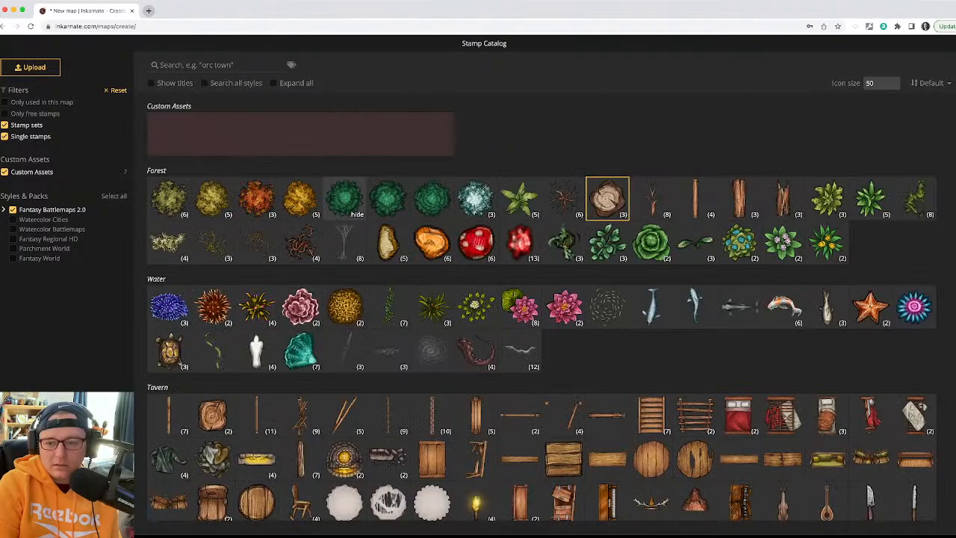
- Compare the roof sets in the Tavern, Farmstead, Castle and Gothic Horror categories, including the rectangular clay tiled roofs
{"action": "scroll", "coordinate": [520, 313], "scroll_direction": "down", "scroll_amount": 10}
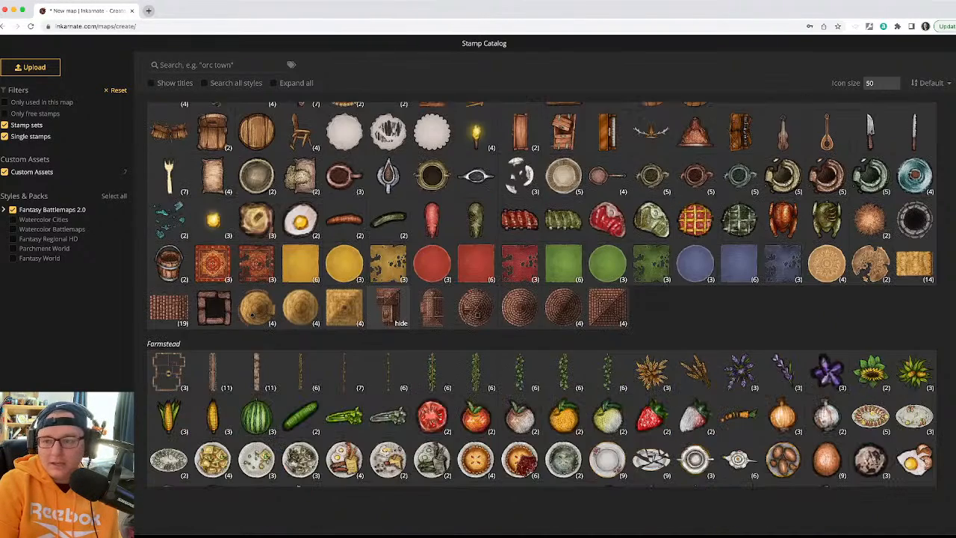
{"action": "scroll", "coordinate": [520, 377], "scroll_direction": "down", "scroll_amount": 3}
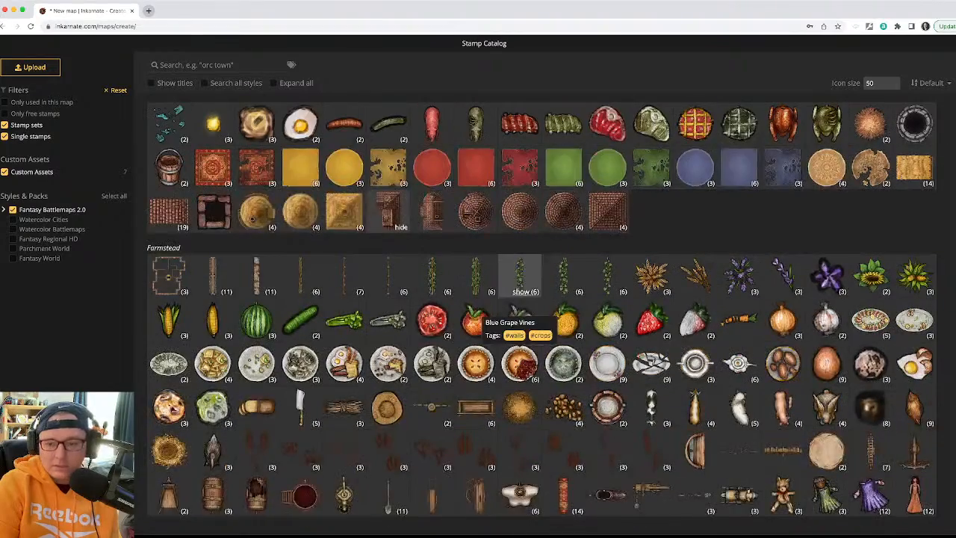
{"action": "scroll", "coordinate": [520, 377], "scroll_direction": "down", "scroll_amount": 3}
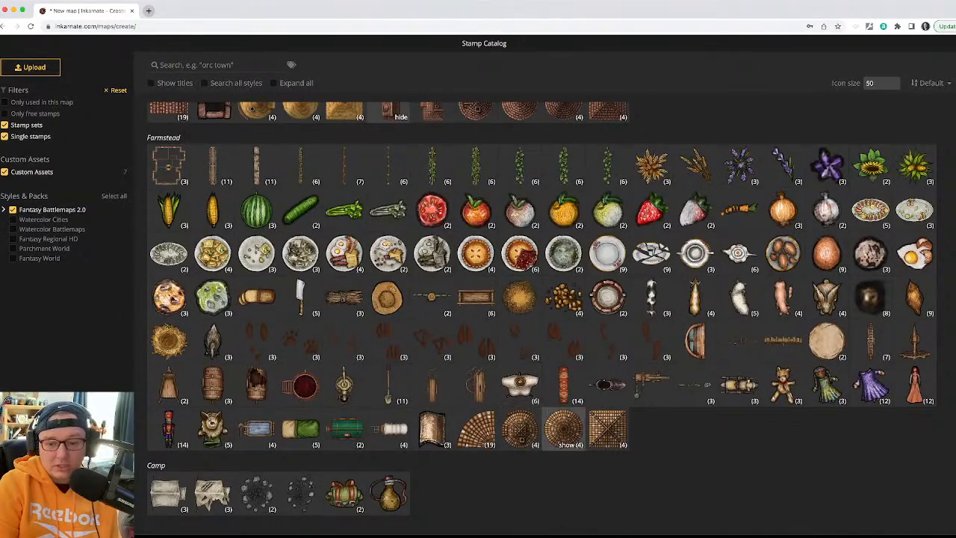
{"action": "scroll", "coordinate": [608, 421], "scroll_direction": "down", "scroll_amount": 3}
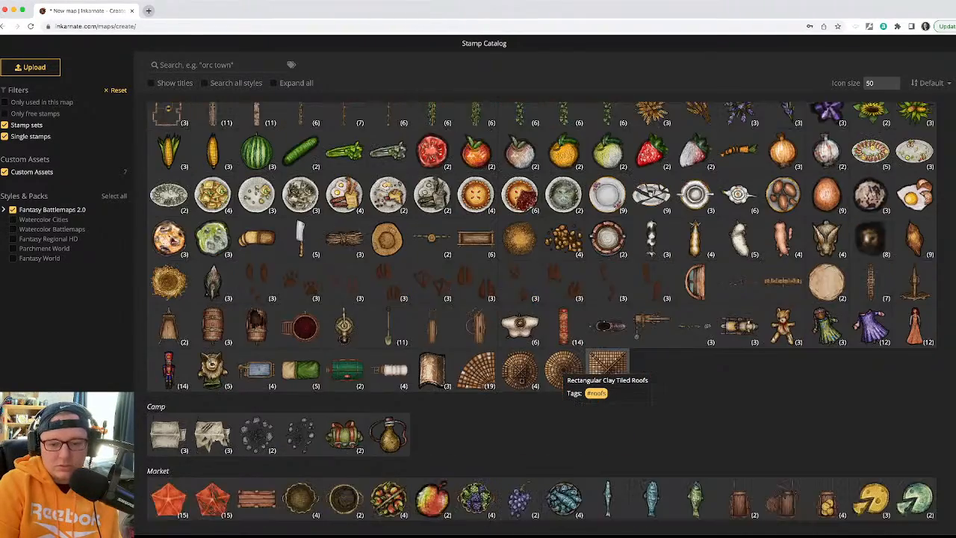
{"action": "scroll", "coordinate": [608, 351], "scroll_direction": "down", "scroll_amount": 6}
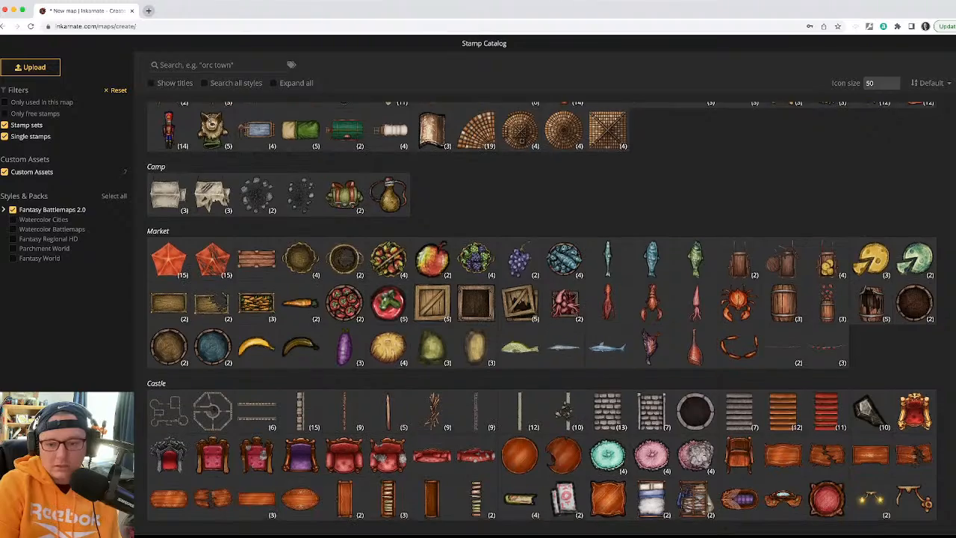
{"action": "scroll", "coordinate": [608, 351], "scroll_direction": "down", "scroll_amount": 4}
{"action": "scroll", "coordinate": [608, 440], "scroll_direction": "down", "scroll_amount": 4}
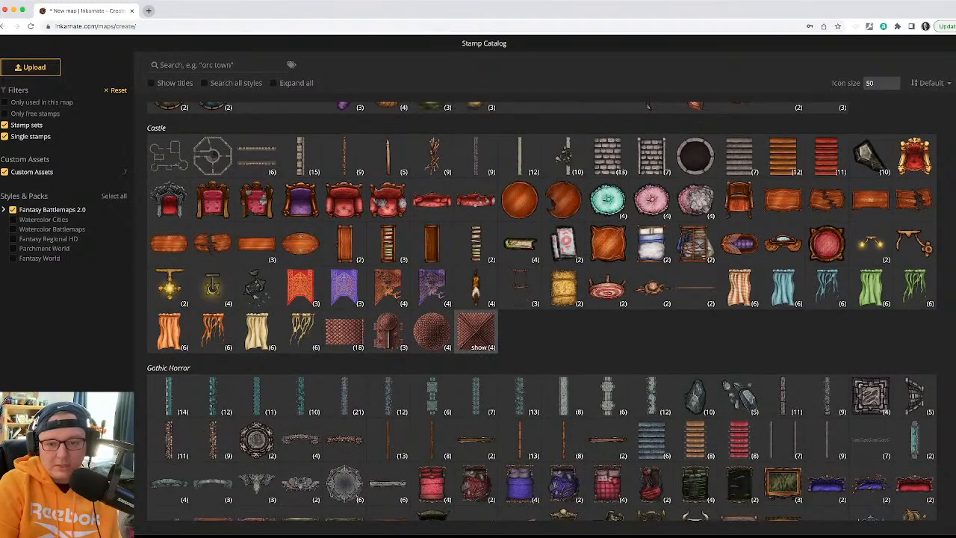
{"action": "scroll", "coordinate": [476, 332], "scroll_direction": "down", "scroll_amount": 9}
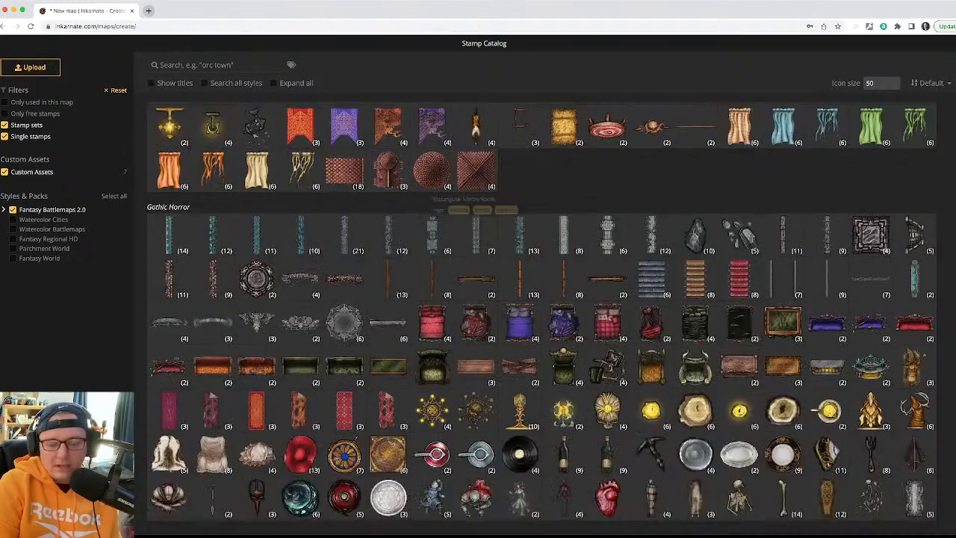
{"action": "scroll", "coordinate": [476, 347], "scroll_direction": "down", "scroll_amount": 2}
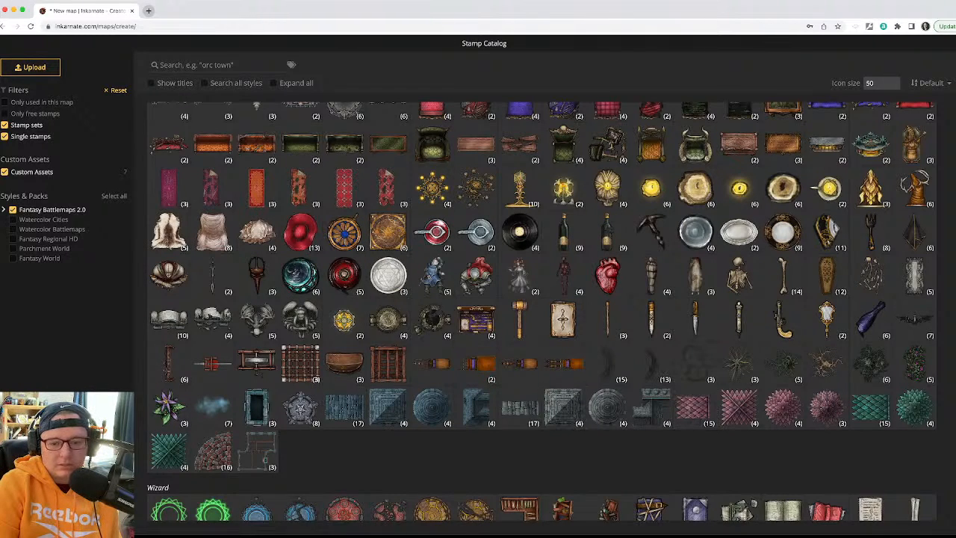
- Check the catalog for further building stamps from Wizard and Ruins through Dungeons, Sewers and Temple to Desert and Orc
{"action": "scroll", "coordinate": [541, 312], "scroll_direction": "down", "scroll_amount": 8}
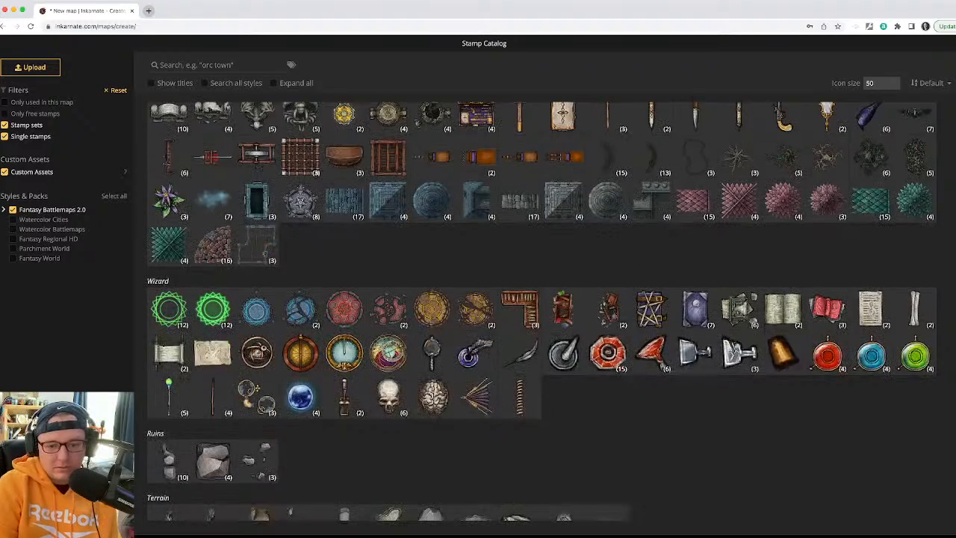
{"action": "scroll", "coordinate": [541, 312], "scroll_direction": "down", "scroll_amount": 3}
{"action": "scroll", "coordinate": [300, 442], "scroll_direction": "down", "scroll_amount": 5}
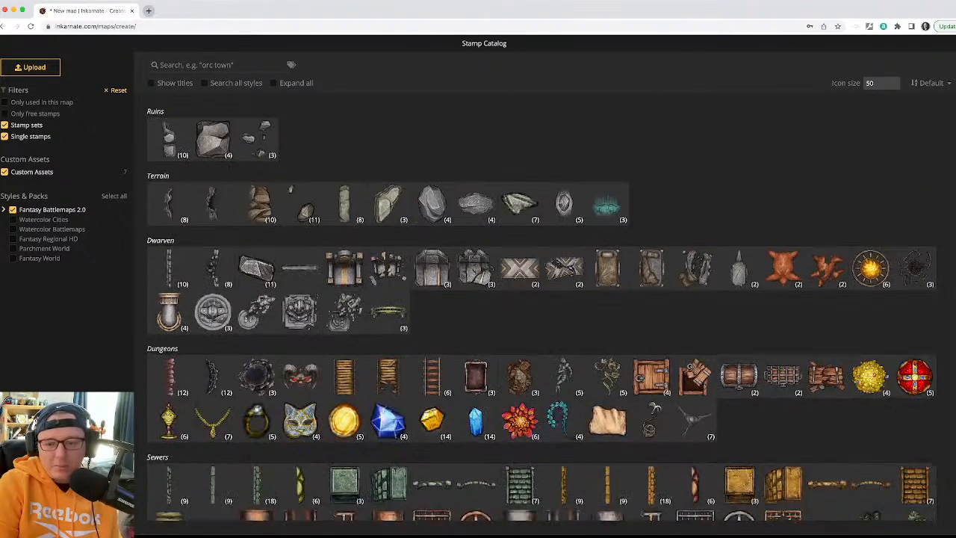
{"action": "scroll", "coordinate": [300, 444], "scroll_direction": "down", "scroll_amount": 1}
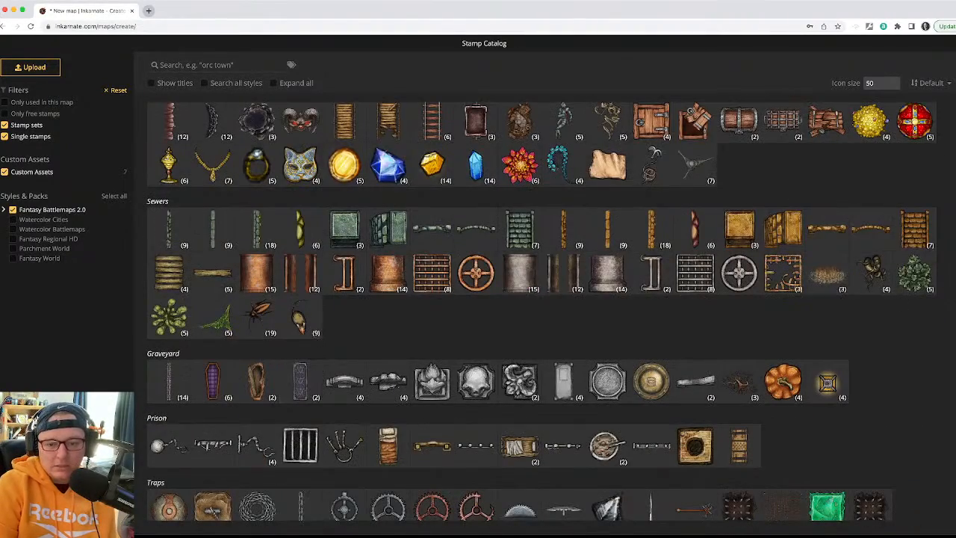
{"action": "scroll", "coordinate": [300, 444], "scroll_direction": "down", "scroll_amount": 1}
{"action": "scroll", "coordinate": [300, 444], "scroll_direction": "down", "scroll_amount": 1}
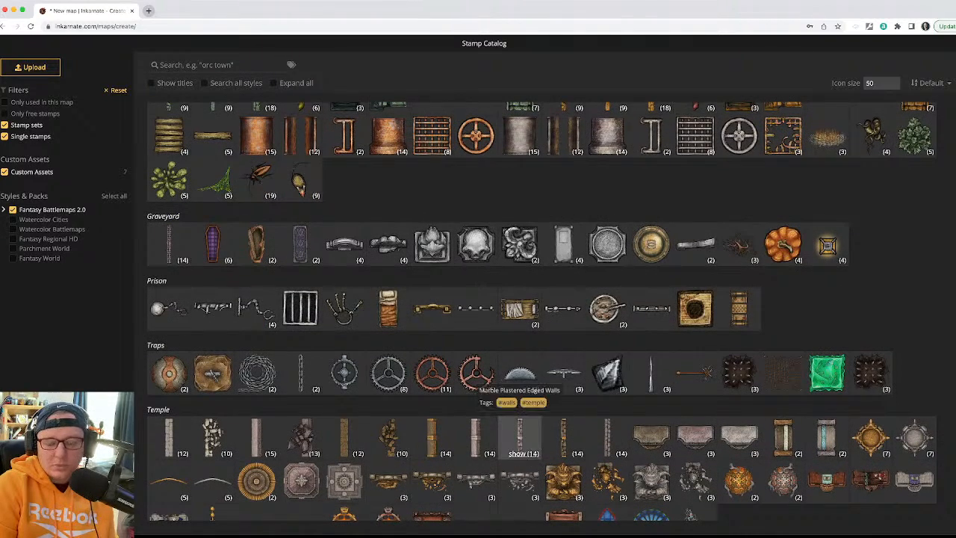
{"action": "scroll", "coordinate": [520, 438], "scroll_direction": "down", "scroll_amount": 4}
{"action": "scroll", "coordinate": [542, 312], "scroll_direction": "down", "scroll_amount": 2}
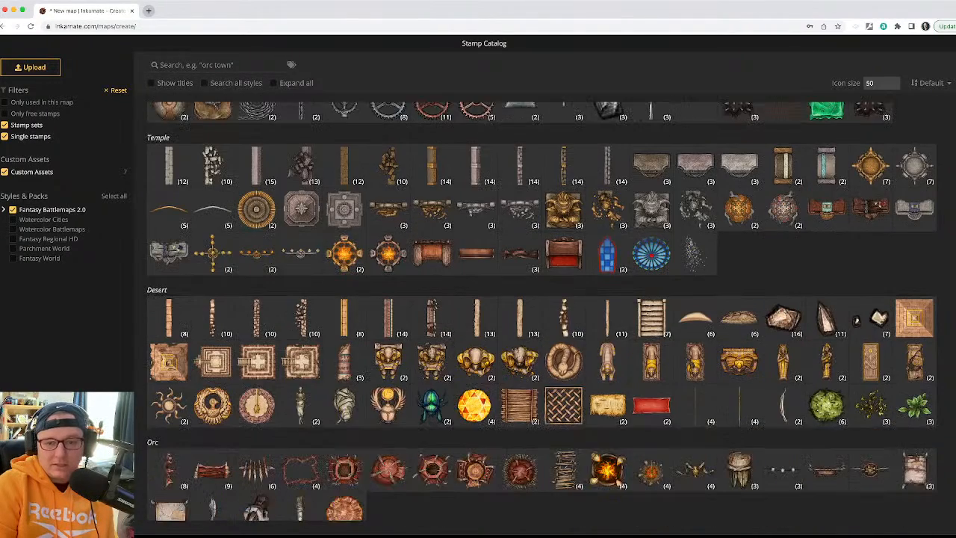
- Choose the brown tiled house roof from the Tavern category as the stamp for the map
{"action": "scroll", "coordinate": [541, 312], "scroll_direction": "up", "scroll_amount": 5}
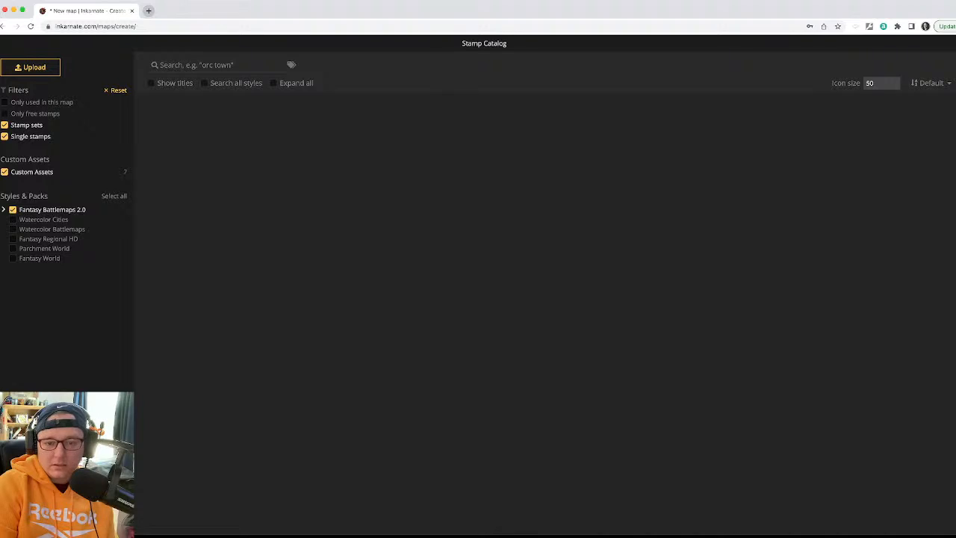
{"action": "scroll", "coordinate": [523, 345], "scroll_direction": "down", "scroll_amount": 2}
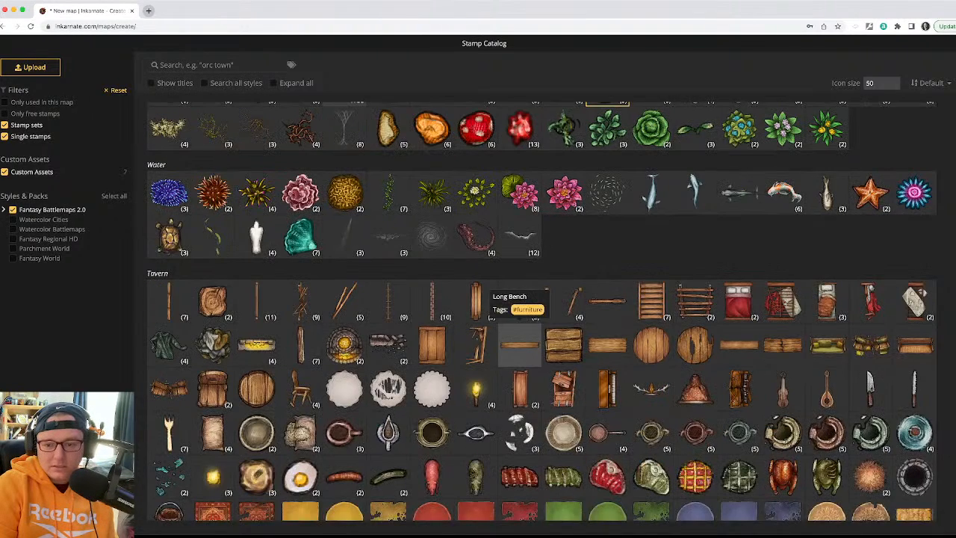
{"action": "scroll", "coordinate": [520, 345], "scroll_direction": "down", "scroll_amount": 3}
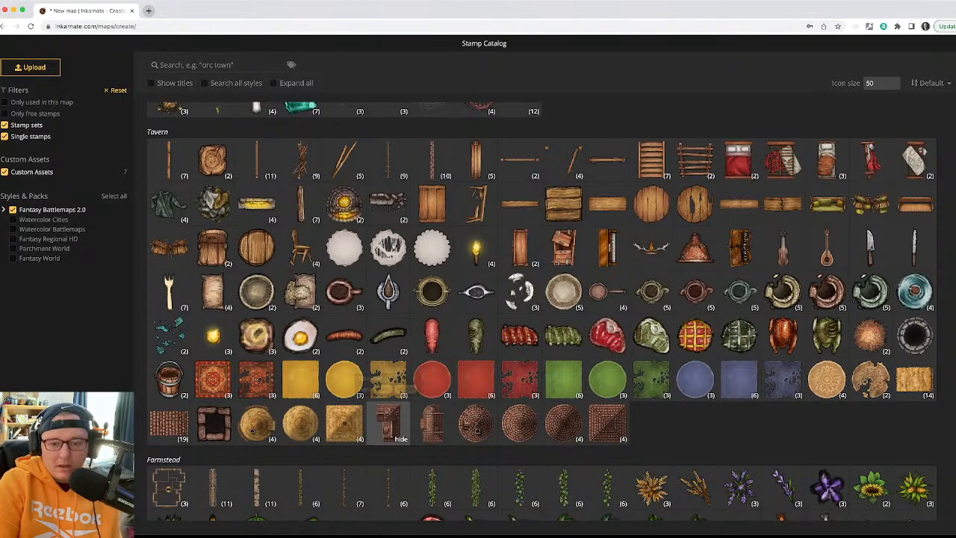
{"action": "left_click", "coordinate": [387, 420]}
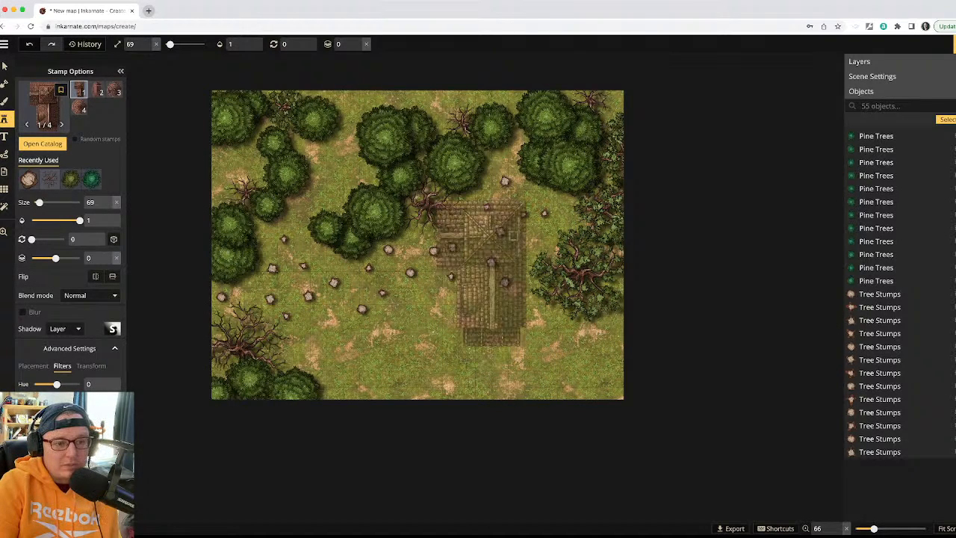
- Set the tiled house roof stamp's rotation angle to 90 degrees
{"action": "left_click", "coordinate": [432, 240]}
{"action": "scroll", "coordinate": [436, 240], "scroll_direction": "down", "scroll_amount": 8}
{"action": "scroll", "coordinate": [435, 241], "scroll_direction": "down", "scroll_amount": 2}
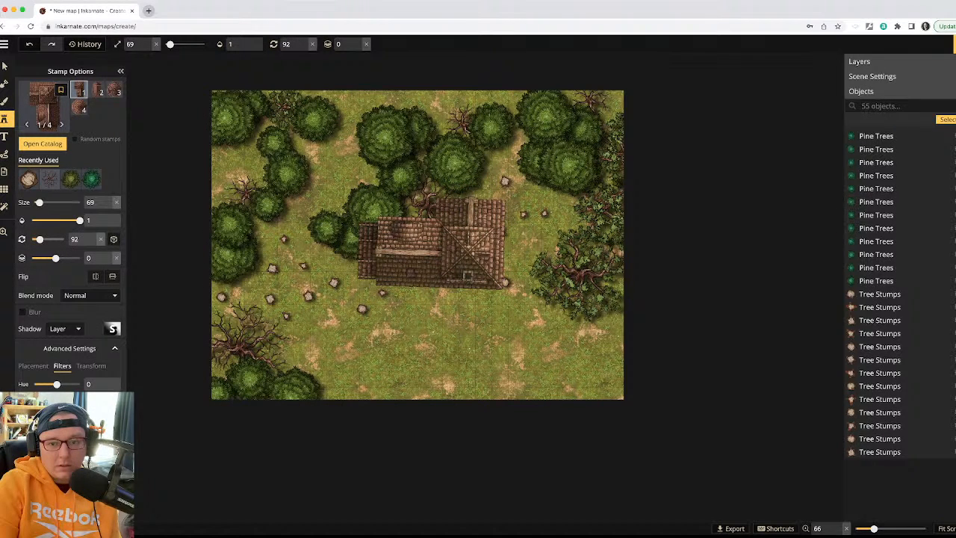
{"action": "scroll", "coordinate": [436, 240], "scroll_direction": "up", "scroll_amount": 1}
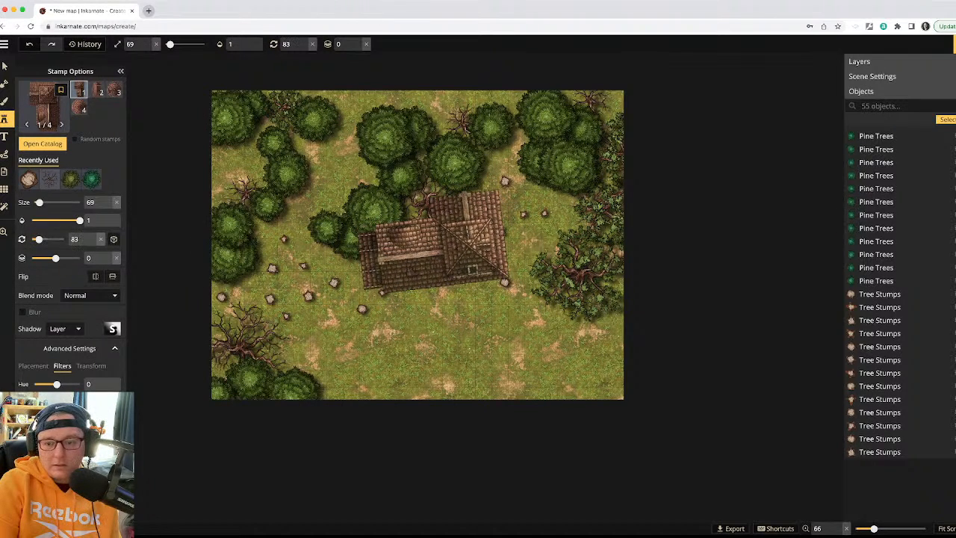
{"action": "left_click", "coordinate": [433, 241]}
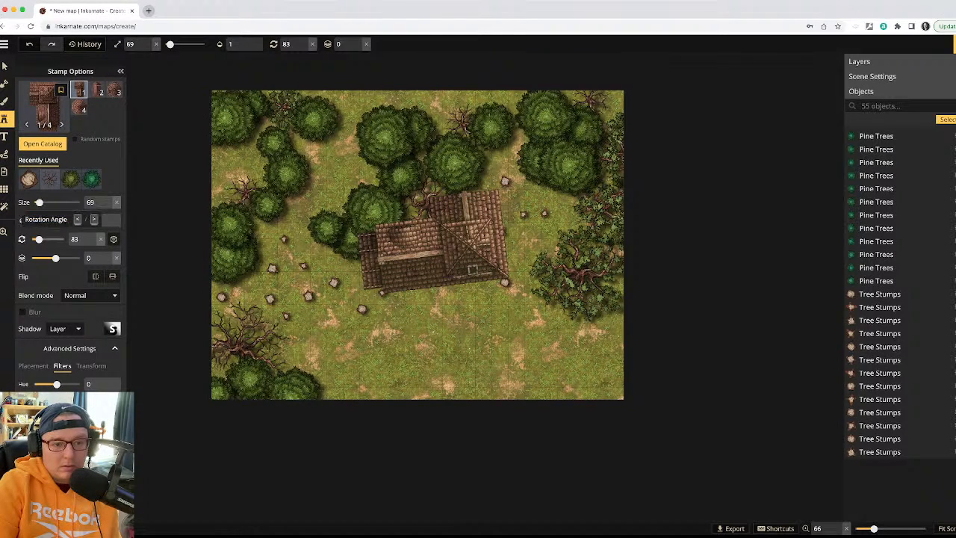
{"action": "left_click", "coordinate": [92, 236]}
{"action": "left_click", "coordinate": [92, 236]}
{"action": "left_click", "coordinate": [92, 236]}
{"action": "left_click", "coordinate": [92, 236]}
{"action": "left_click", "coordinate": [91, 236]}
{"action": "left_click", "coordinate": [92, 235]}
{"action": "left_click", "coordinate": [92, 236]}
{"action": "left_click", "coordinate": [92, 236]}
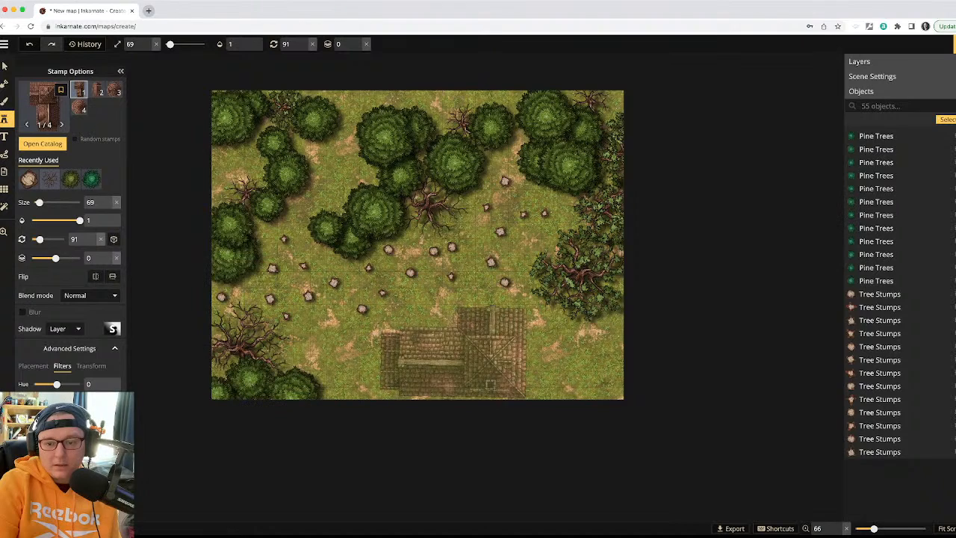
{"action": "left_click", "coordinate": [92, 242]}
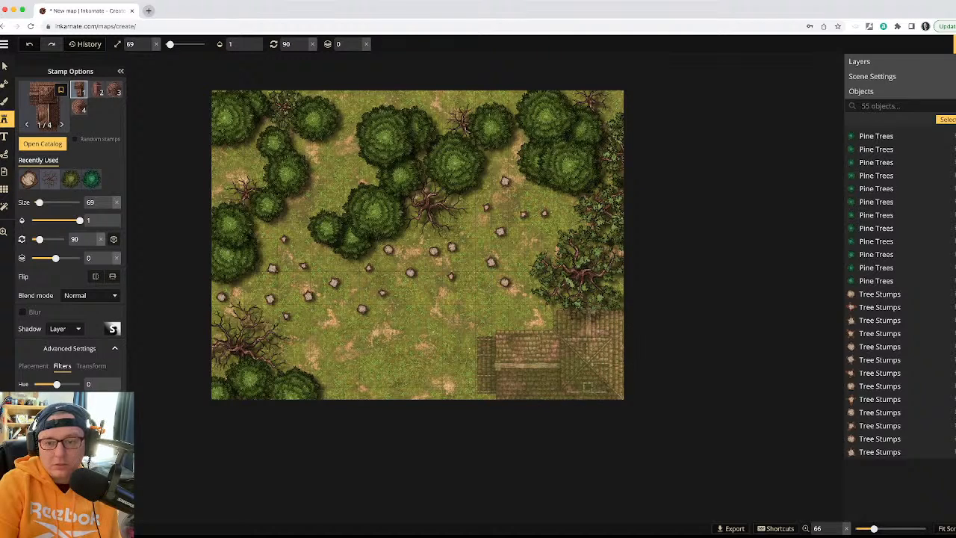
- Place the house roof in the map's lower-right corner and lower it to layer -1, beneath the neighbouring tree
{"action": "left_click", "coordinate": [551, 352]}
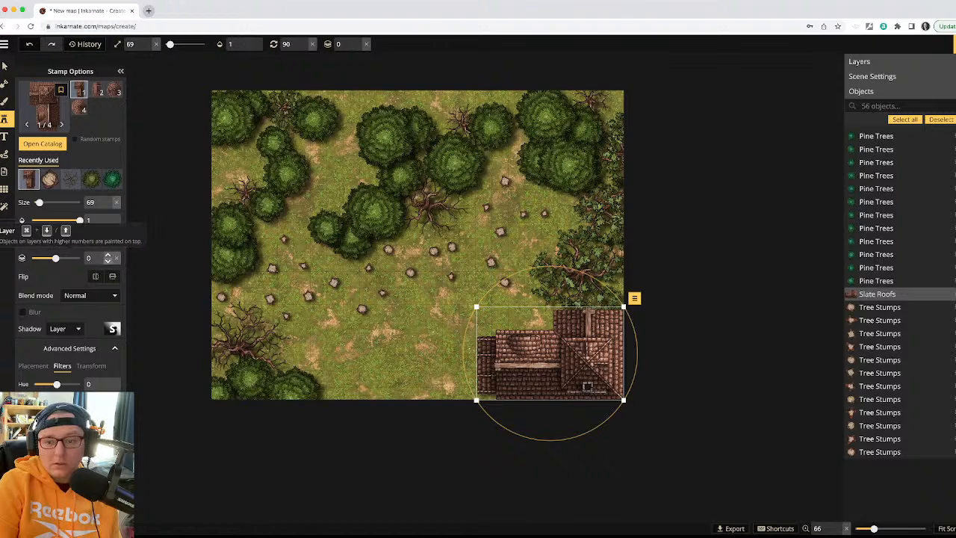
{"action": "left_click", "coordinate": [108, 261]}
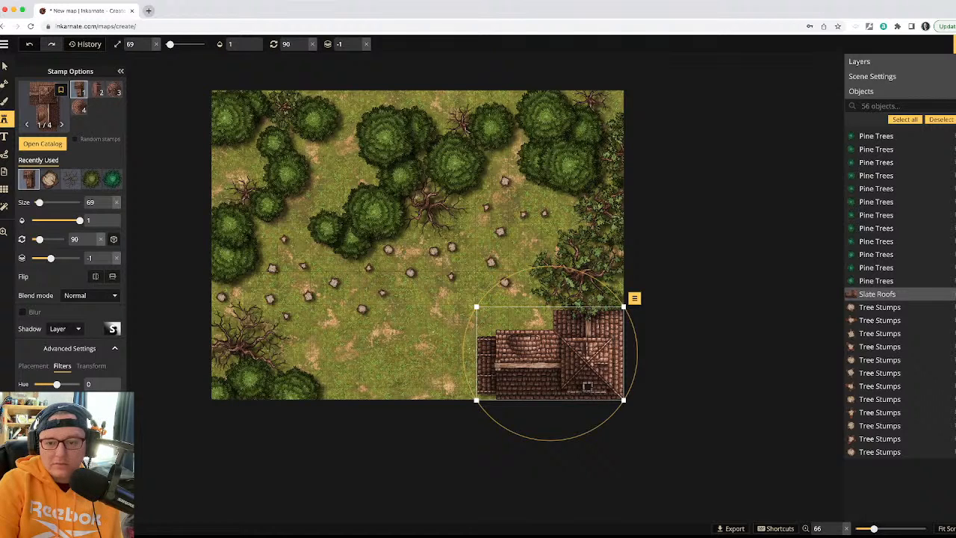
- Recolour the house roof with hue 24, saturation 103, brightness 87 and contrast 100, and deselect it
{"action": "left_click_drag", "start_coordinate": [56, 384], "coordinate": [60, 384]}
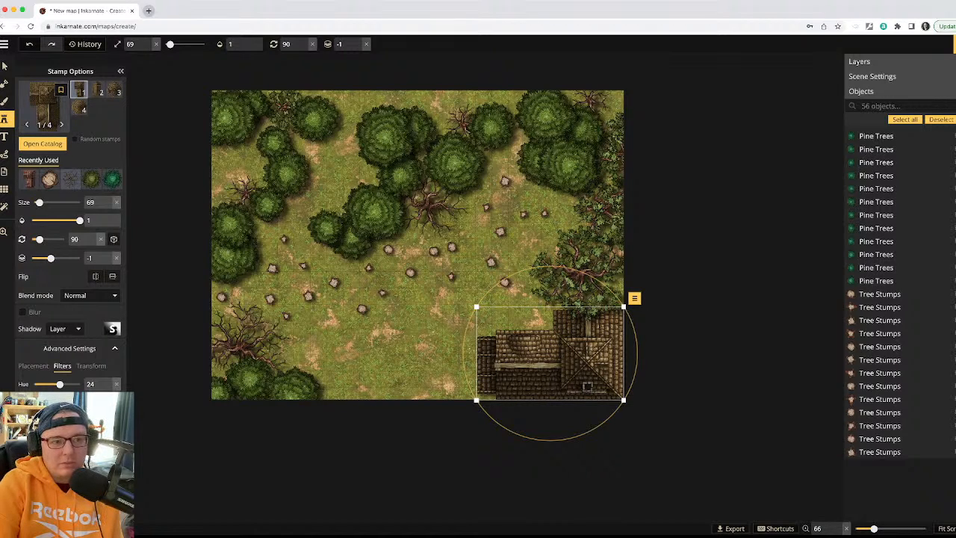
{"action": "key", "text": "v"}
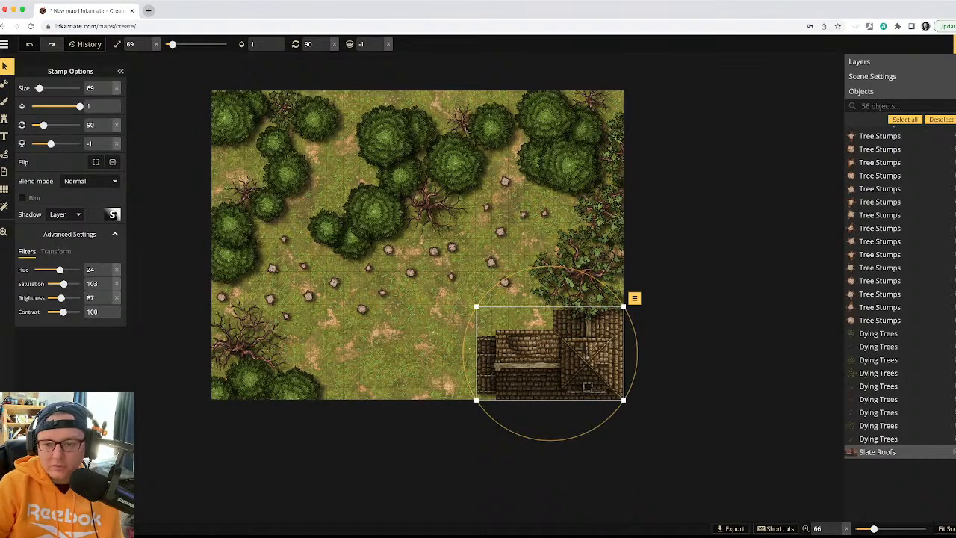
{"action": "key", "text": "Escape"}
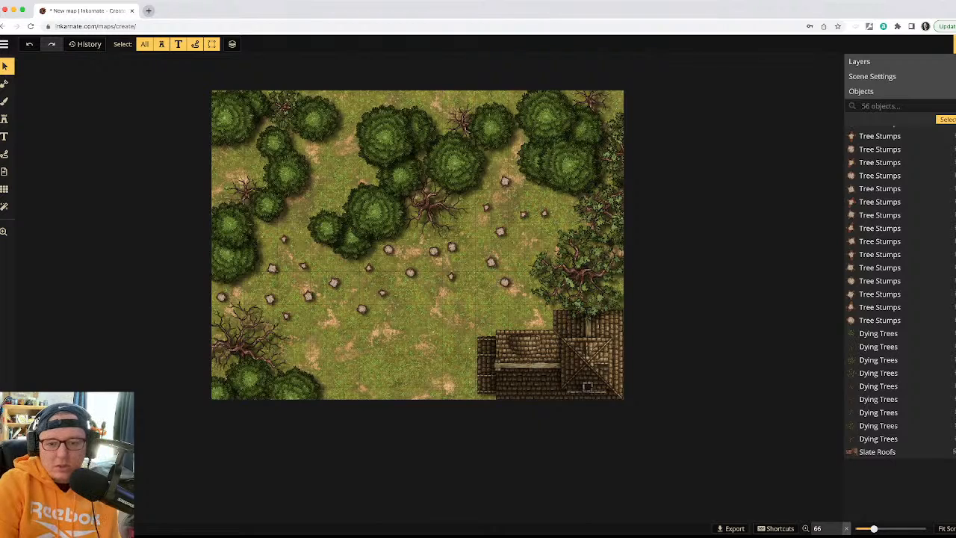
- Search the stamp catalog for "saw", check the Floor Saws set, and clear the search
{"action": "key", "text": "s"}
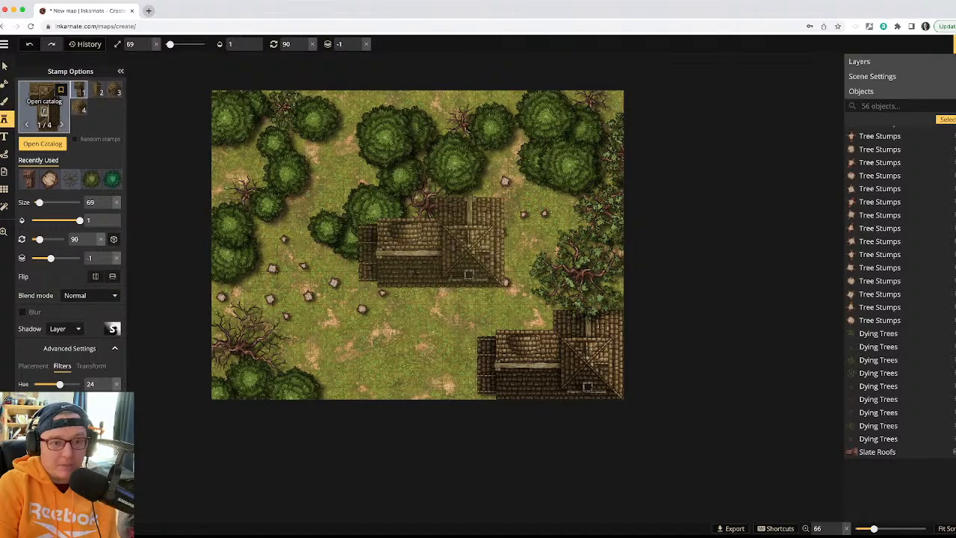
{"action": "left_click", "coordinate": [44, 105]}
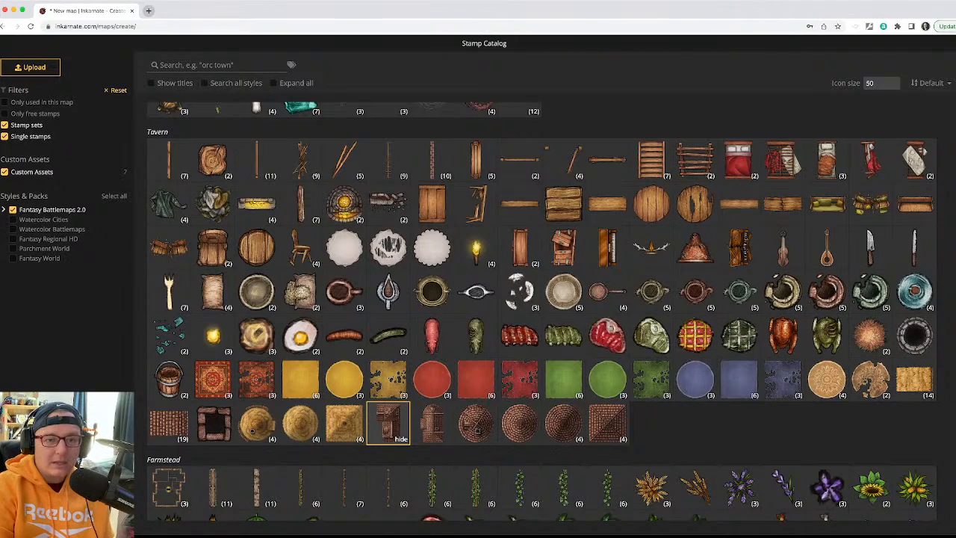
{"action": "type", "text": "saw"}
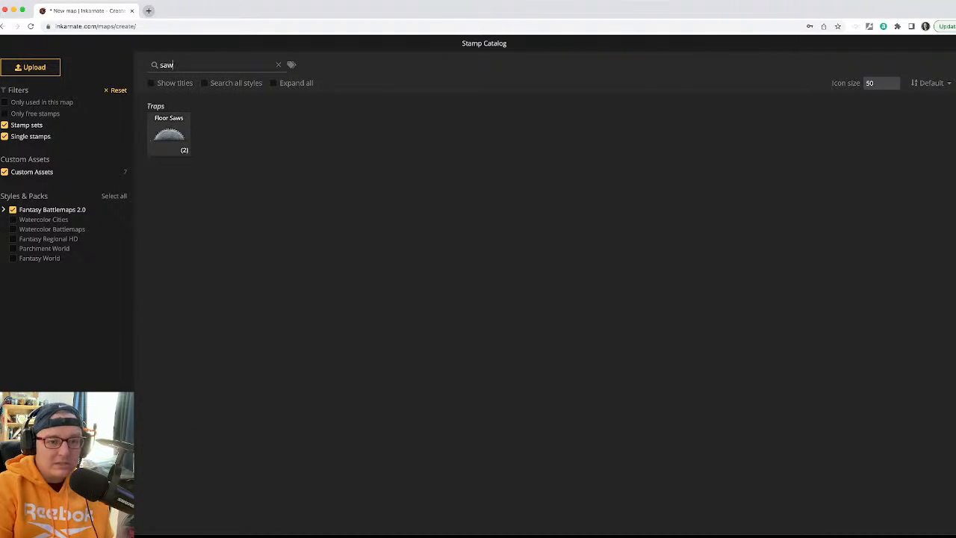
{"action": "mouse_move", "coordinate": [169, 135]}
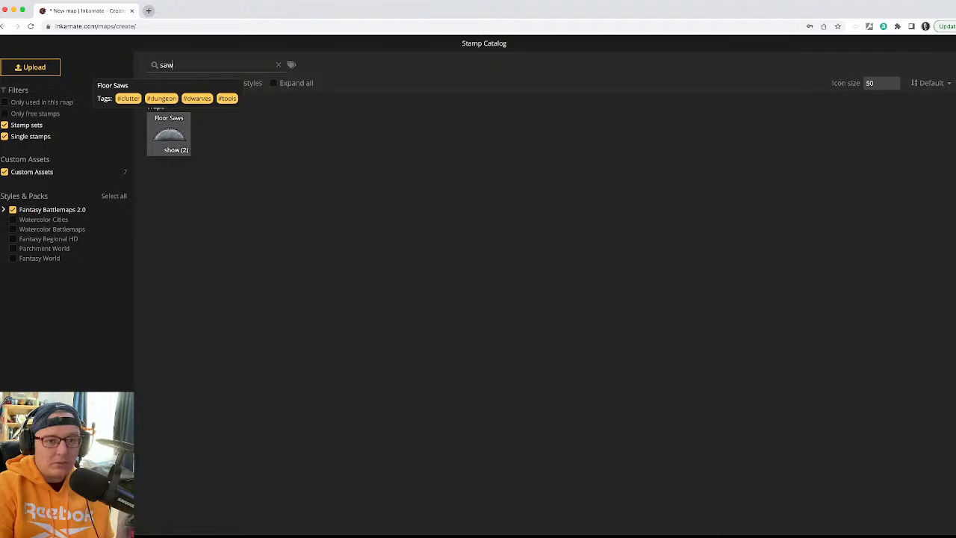
{"action": "left_click", "coordinate": [278, 64]}
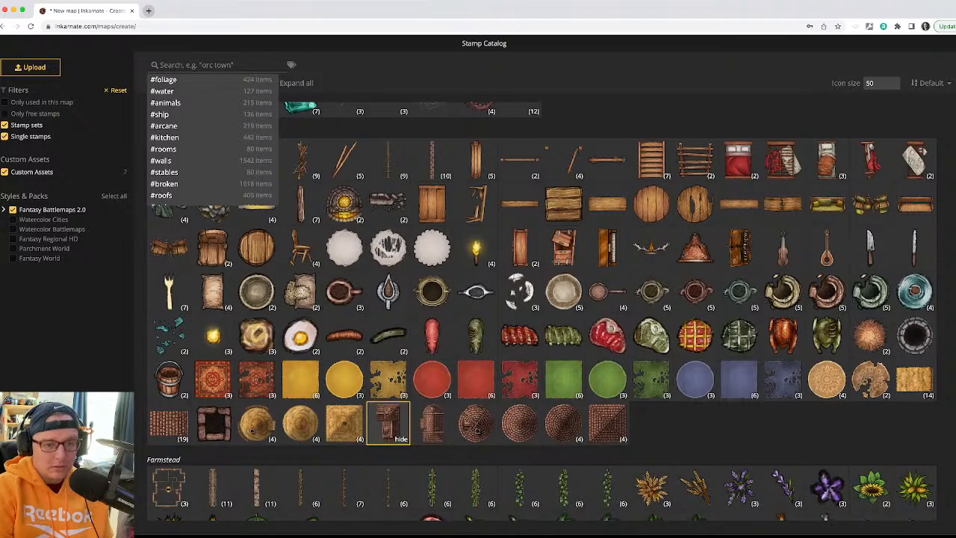
- Search the stamp catalog for "table" and choose the Tavern Long Table as the stamp
{"action": "key", "text": "Escape"}
{"action": "type", "text": "table"}
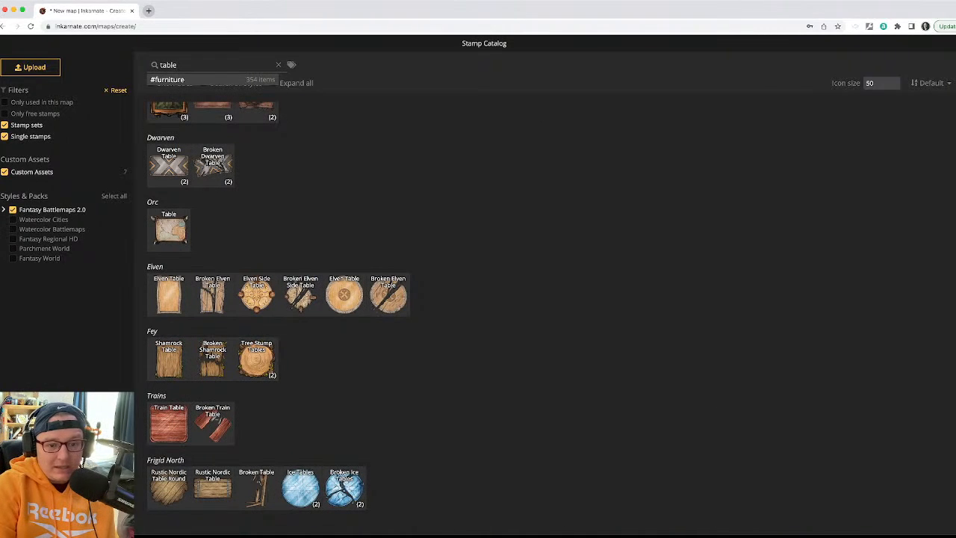
{"action": "scroll", "coordinate": [256, 373], "scroll_direction": "up", "scroll_amount": 1}
{"action": "scroll", "coordinate": [256, 374], "scroll_direction": "up", "scroll_amount": 1}
{"action": "scroll", "coordinate": [256, 359], "scroll_direction": "down", "scroll_amount": 2}
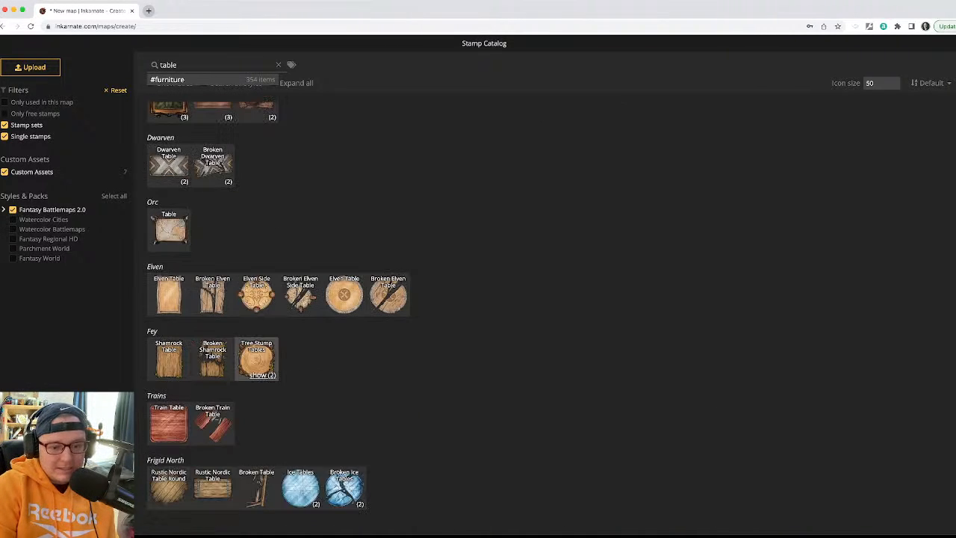
{"action": "scroll", "coordinate": [256, 358], "scroll_direction": "up", "scroll_amount": 3}
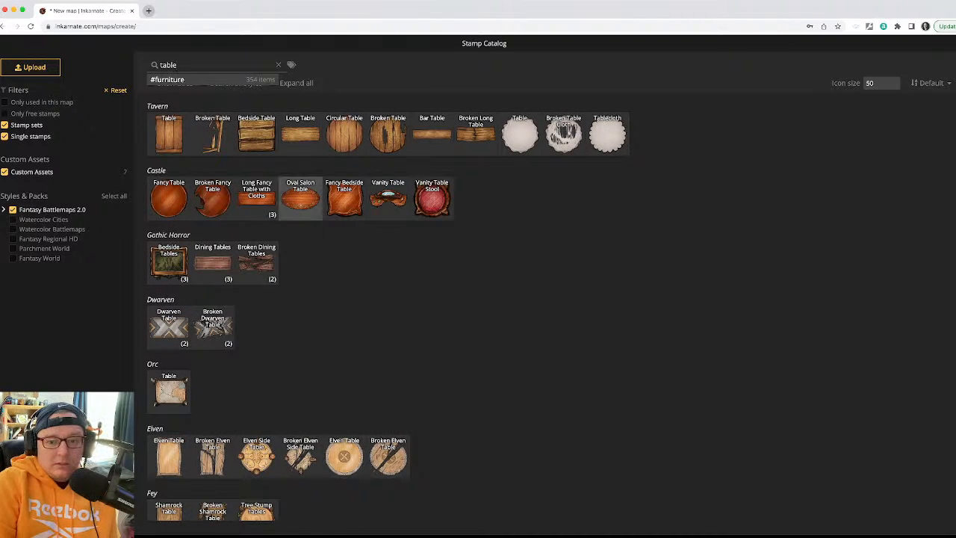
{"action": "left_click", "coordinate": [300, 133]}
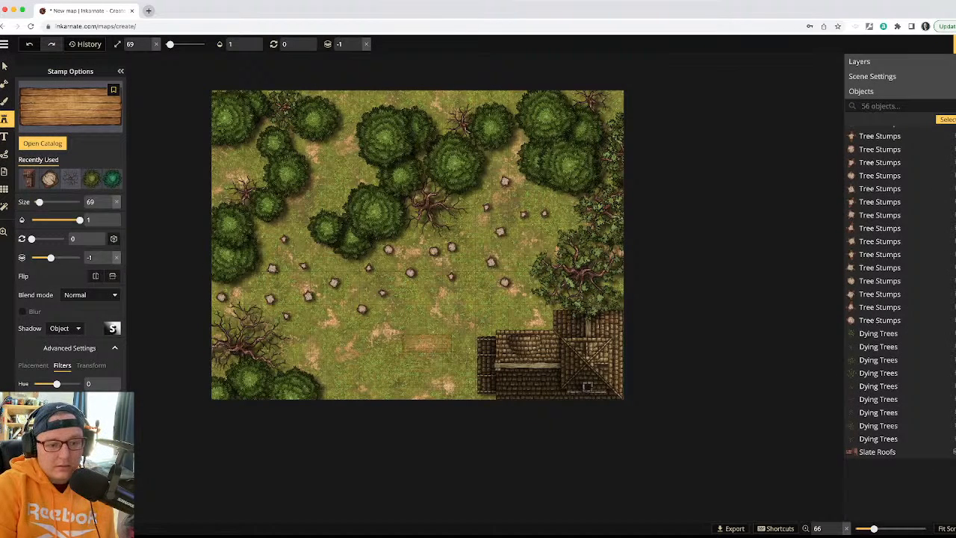
- Place a long table west of the house, rotate it to 269 degrees and move it slightly up and right
{"action": "left_click", "coordinate": [427, 343]}
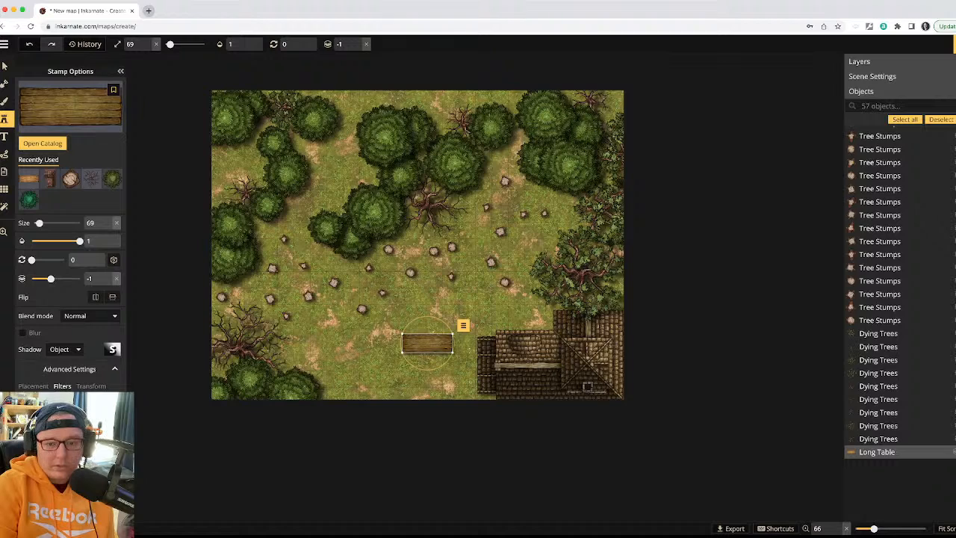
{"action": "left_click_drag", "start_coordinate": [31, 259], "coordinate": [56, 259]}
{"action": "left_click_drag", "start_coordinate": [427, 344], "coordinate": [442, 314]}
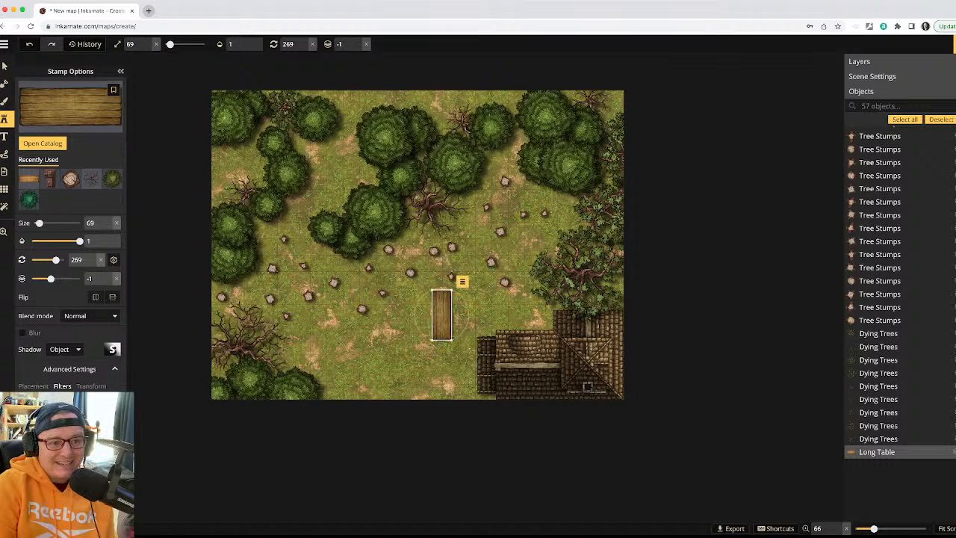
- Place a second upright long table directly below the first one, beside the house
{"action": "left_click", "coordinate": [71, 105]}
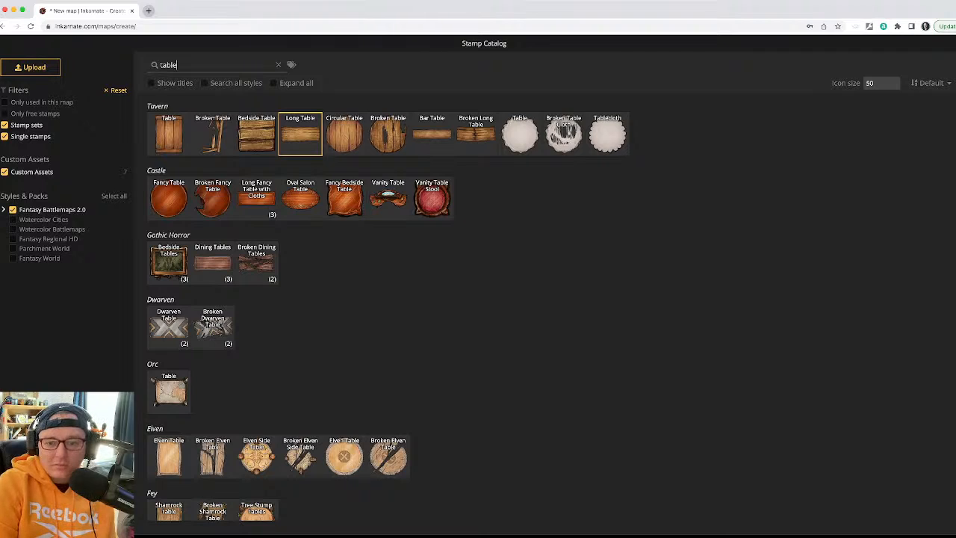
{"action": "key", "text": "Escape"}
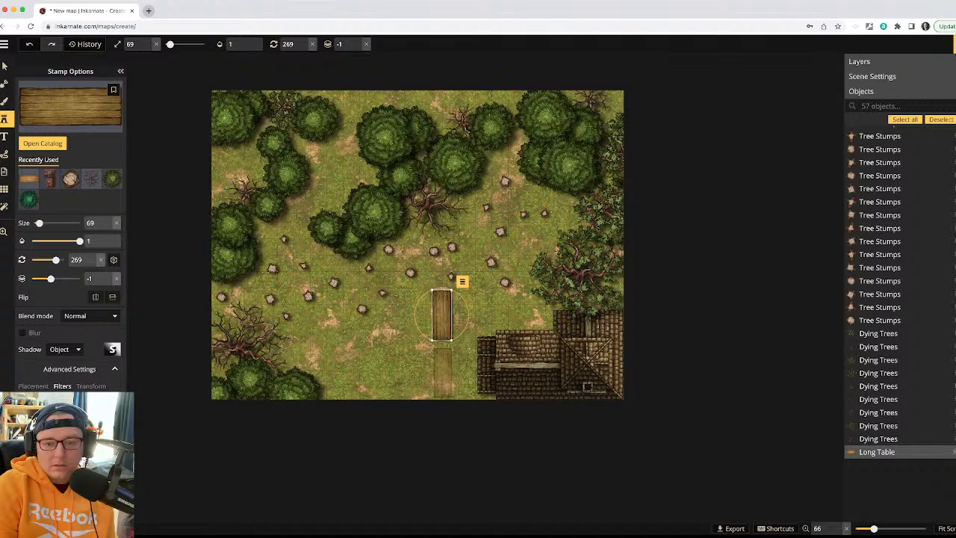
{"action": "left_click", "coordinate": [442, 372]}
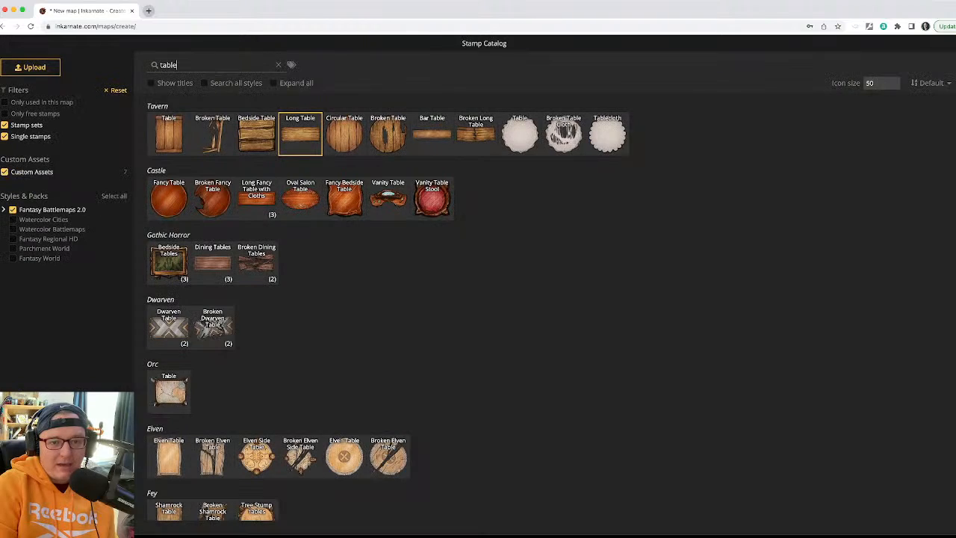
- Search the stamp catalog for "saw" and choose the narrow second Floor Saw variant from the Traps category
{"action": "left_click", "coordinate": [70, 104]}
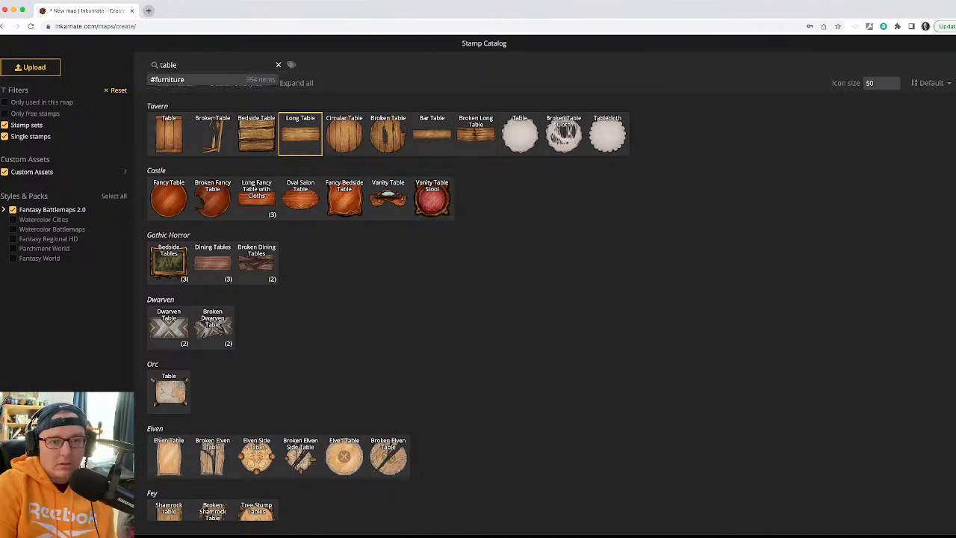
{"action": "key", "text": "BackSpace"}
{"action": "key", "text": "BackSpace"}
{"action": "key", "text": "BackSpace"}
{"action": "key", "text": "BackSpace"}
{"action": "key", "text": "BackSpace"}
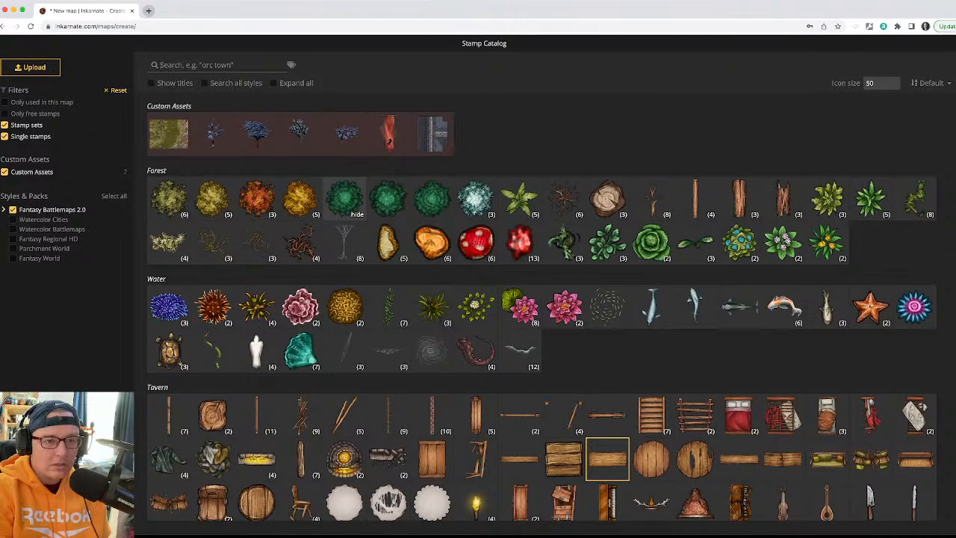
{"action": "type", "text": "saw"}
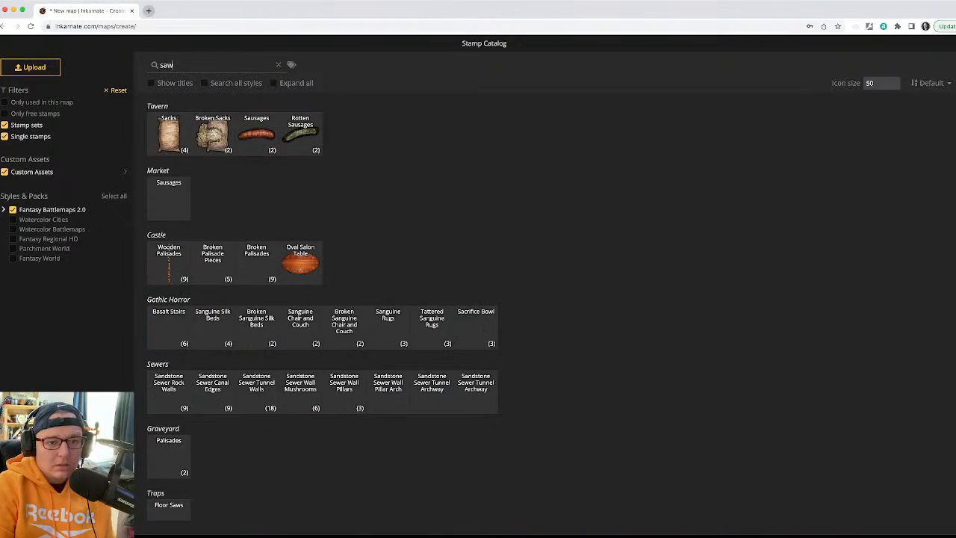
{"action": "left_click", "coordinate": [169, 135]}
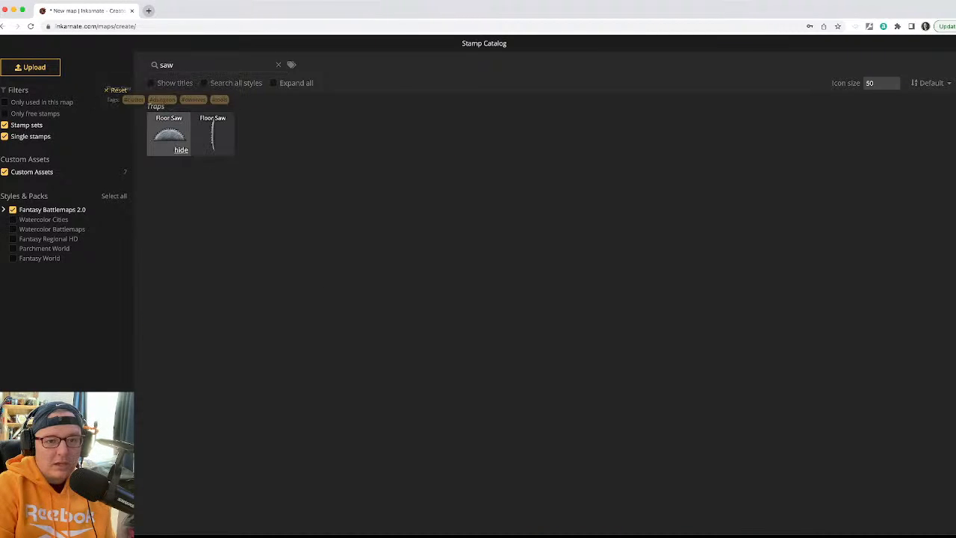
{"action": "left_click", "coordinate": [213, 135]}
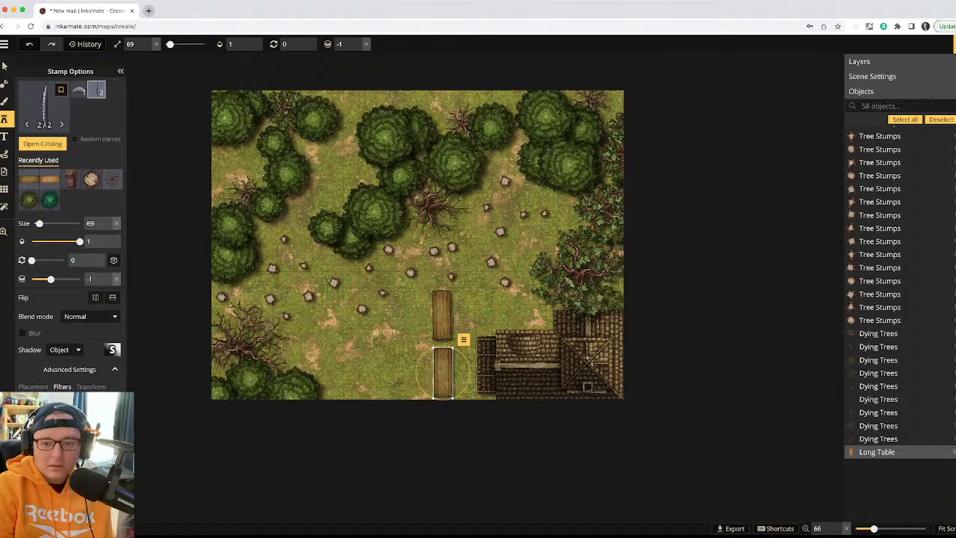
- Place a floor saw on the upper long table, rotate it to 180 degrees and add another on the lower table
{"action": "key", "text": "Escape"}
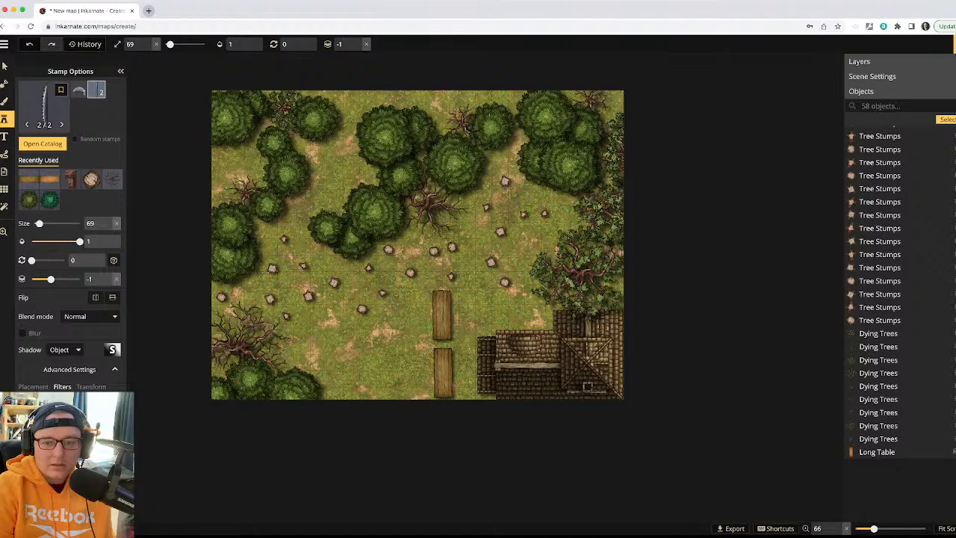
{"action": "left_click", "coordinate": [442, 313]}
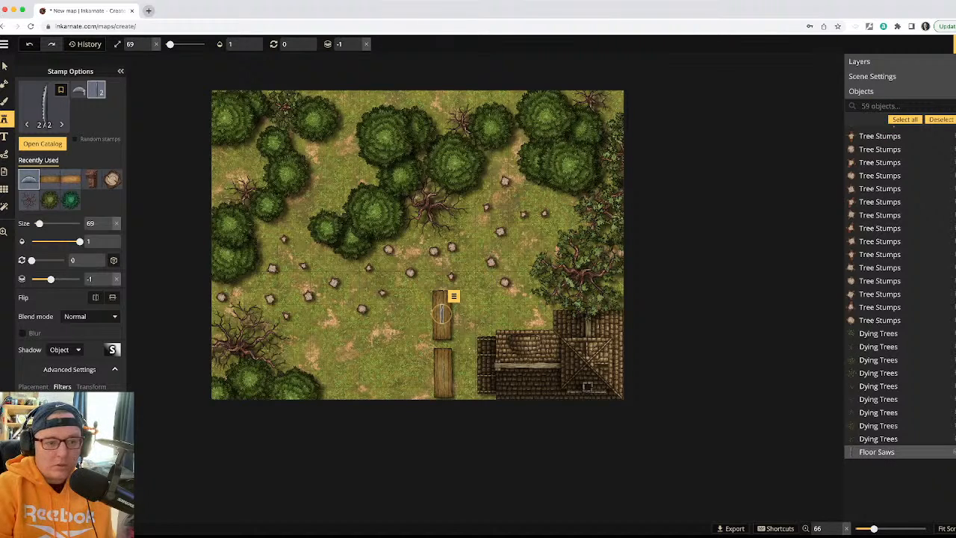
{"action": "scroll", "coordinate": [441, 314], "scroll_direction": "up", "scroll_amount": 8}
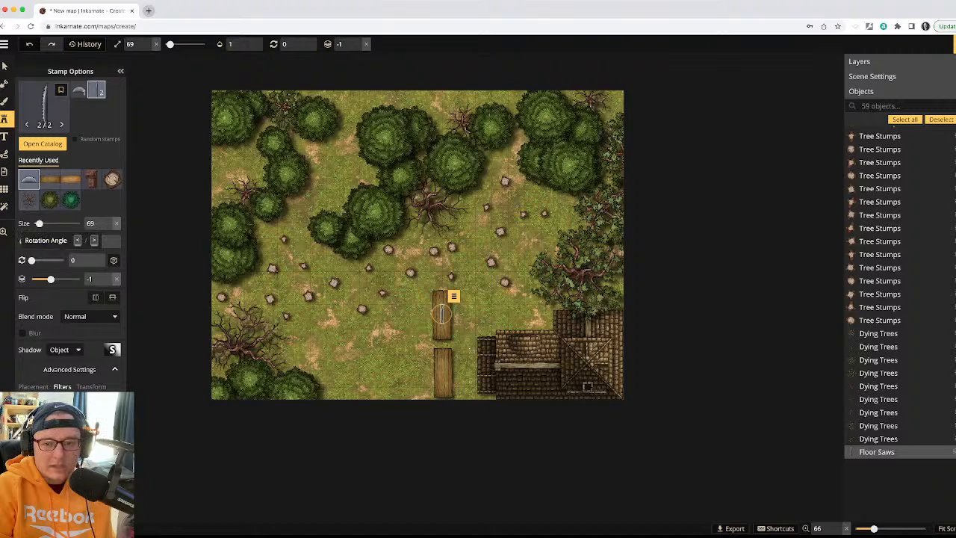
{"action": "scroll", "coordinate": [441, 313], "scroll_direction": "up", "scroll_amount": 5}
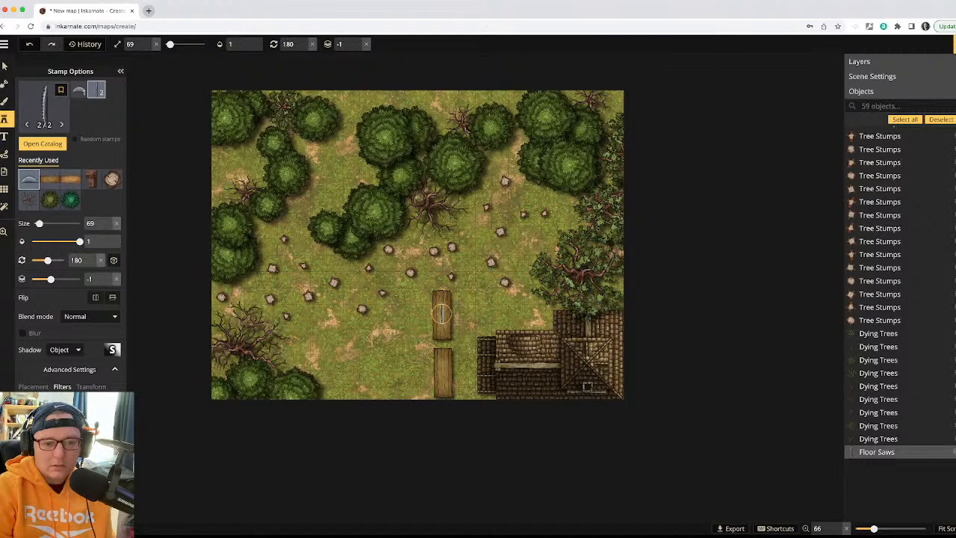
{"action": "mouse_move", "coordinate": [441, 313]}
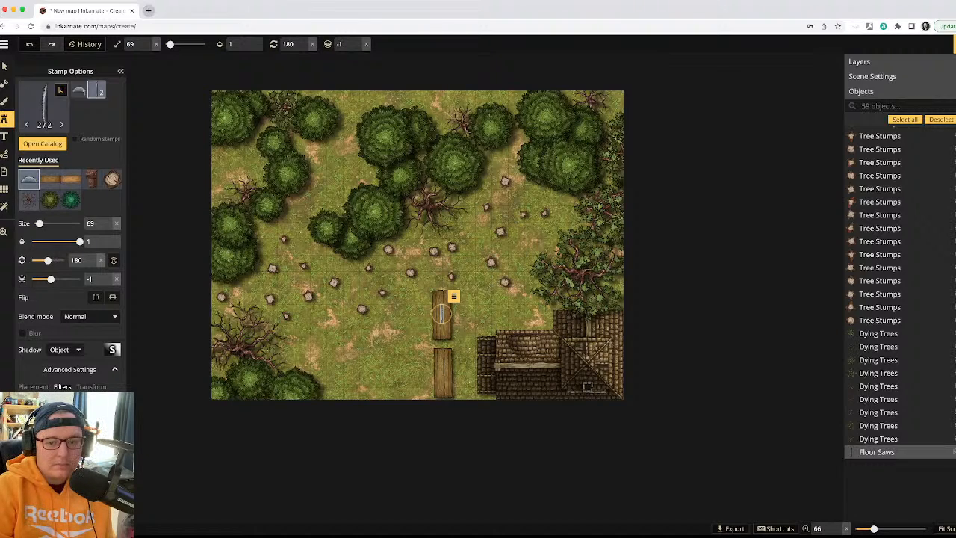
{"action": "left_click", "coordinate": [442, 313]}
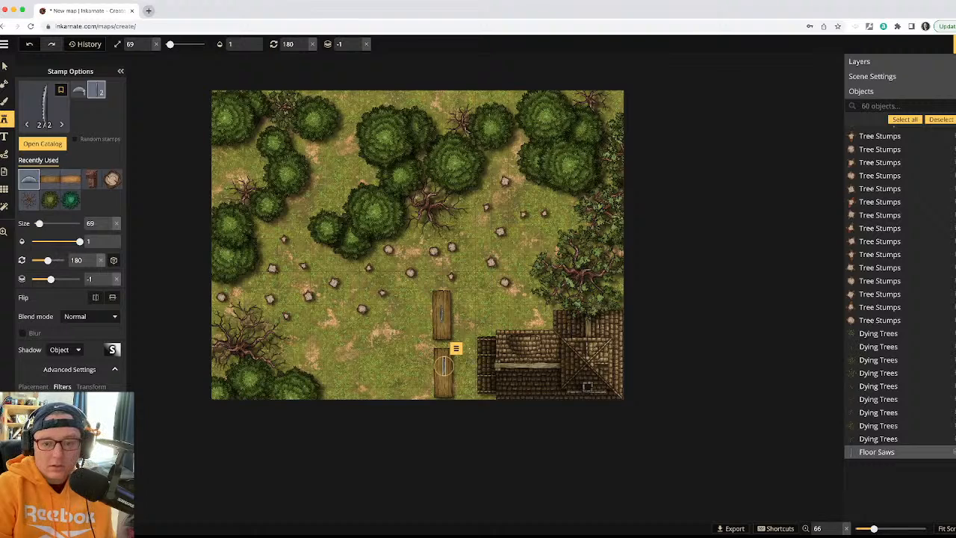
- Rotate the floor saw on the lower long table to 0 degrees and finish placing saws
{"action": "scroll", "coordinate": [443, 366], "scroll_direction": "down", "scroll_amount": 8}
{"action": "scroll", "coordinate": [443, 366], "scroll_direction": "down", "scroll_amount": 1}
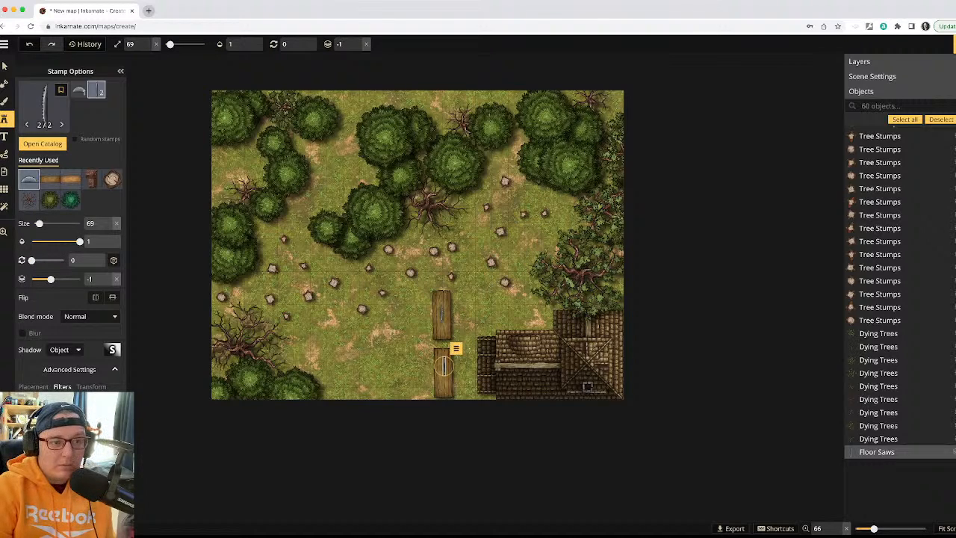
{"action": "key", "text": "Escape"}
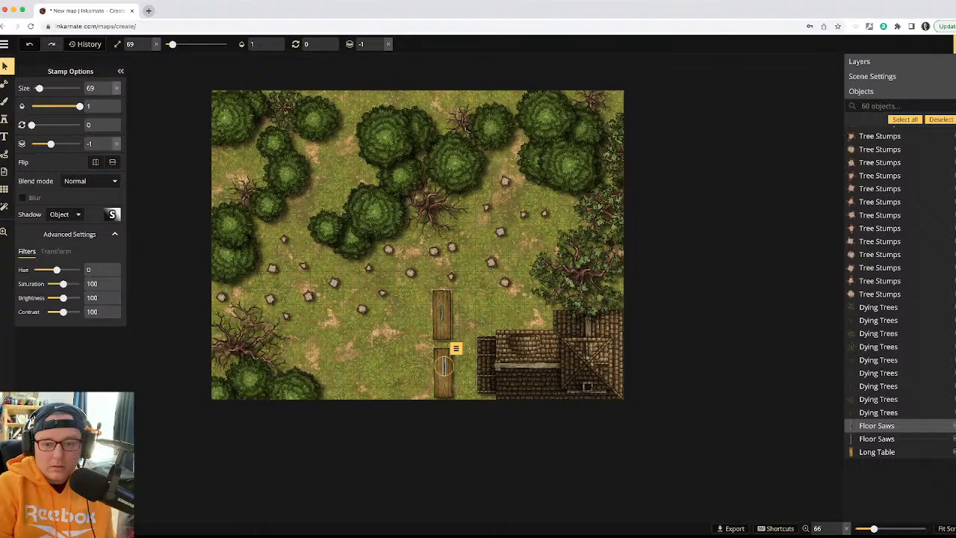
- Move the floor saw on the upper long table up toward the table's north end
{"action": "left_click", "coordinate": [442, 316]}
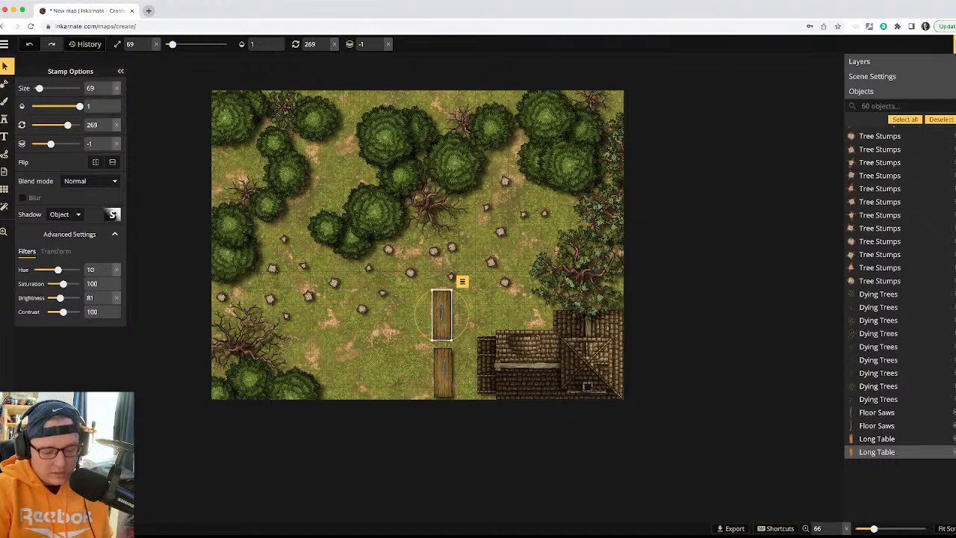
{"action": "scroll", "coordinate": [442, 319], "scroll_direction": "up", "scroll_amount": 5}
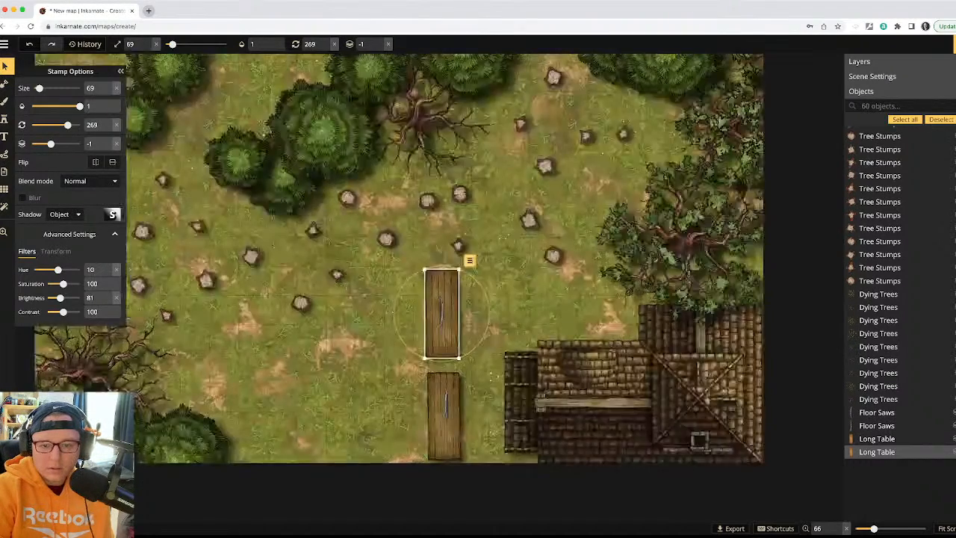
{"action": "left_click_drag", "start_coordinate": [440, 306], "coordinate": [445, 277]}
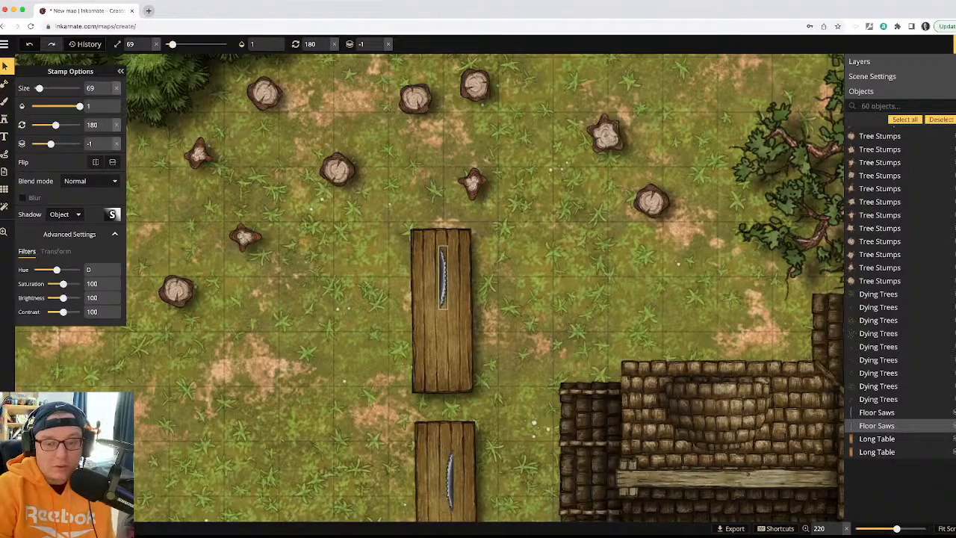
{"action": "scroll", "coordinate": [359, 329], "scroll_direction": "up", "scroll_amount": 3}
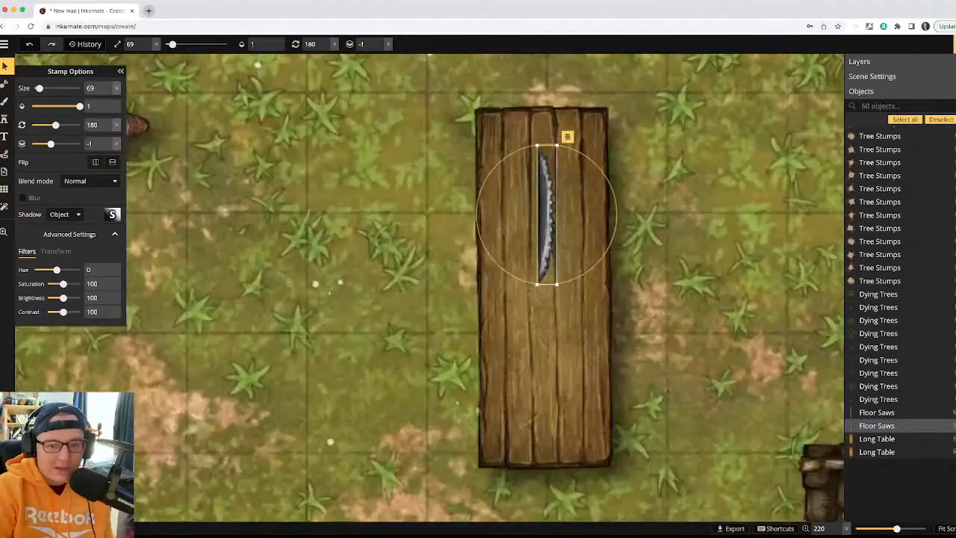
{"action": "scroll", "coordinate": [358, 329], "scroll_direction": "down", "scroll_amount": 8}
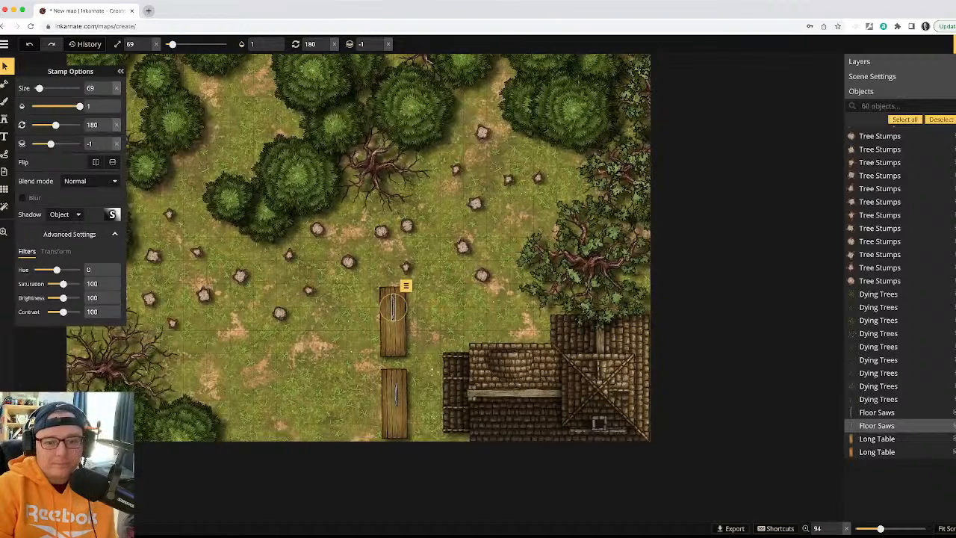
- Shift the floor saw on the lower long table slightly up and left, then deselect it
{"action": "left_click", "coordinate": [5, 66]}
{"action": "key", "text": "Escape"}
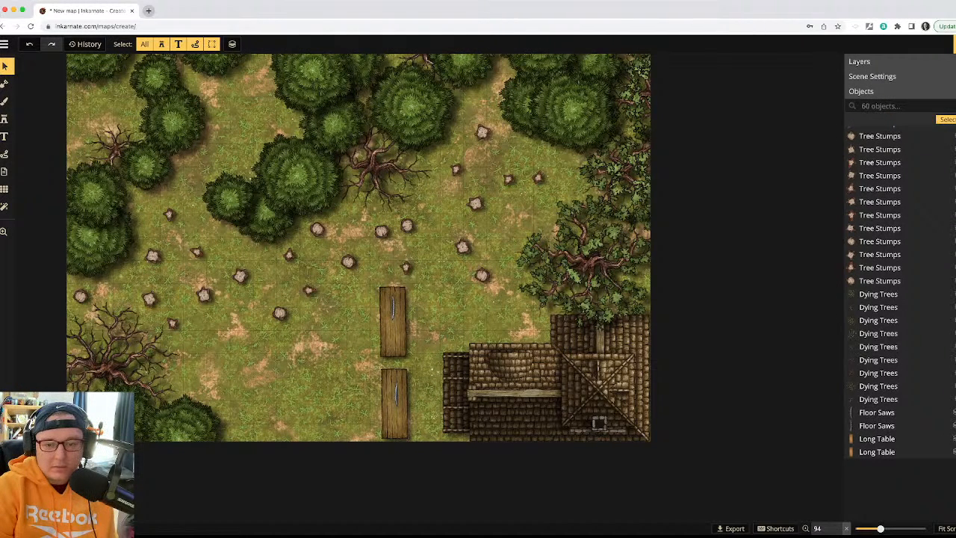
{"action": "left_click", "coordinate": [394, 392]}
{"action": "key", "text": "Escape"}
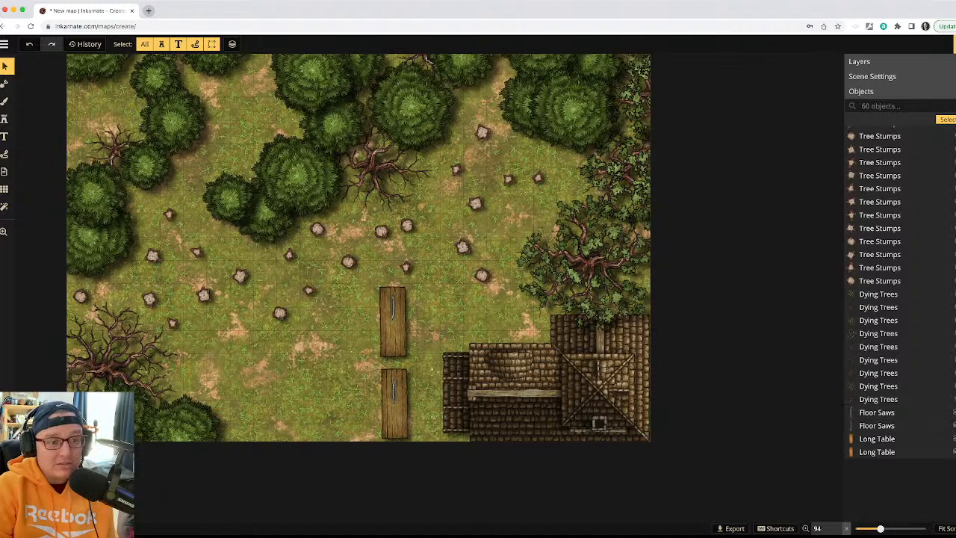
- Search the stamp catalog for "log" and choose the Split Logs set from the Forest category for the clearing
{"action": "key", "text": "s"}
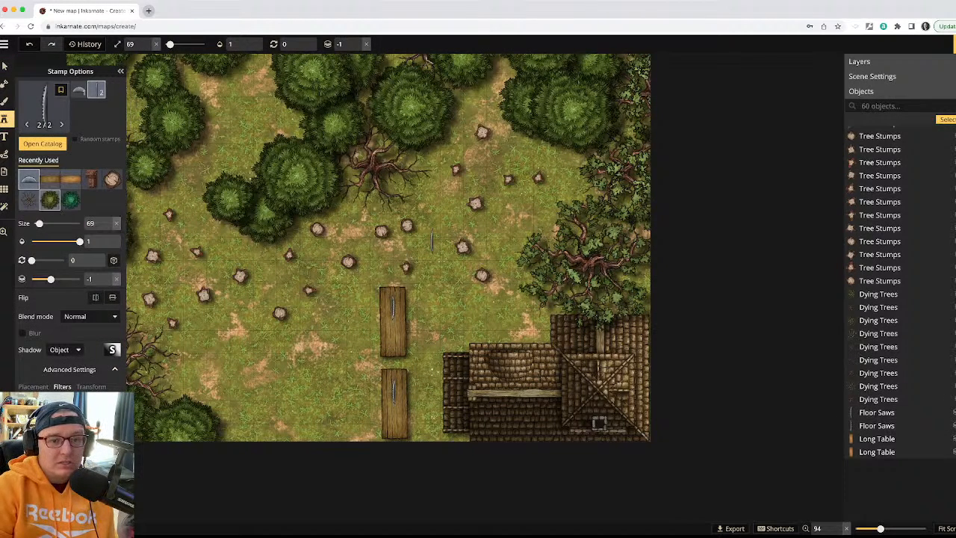
{"action": "left_click", "coordinate": [44, 104]}
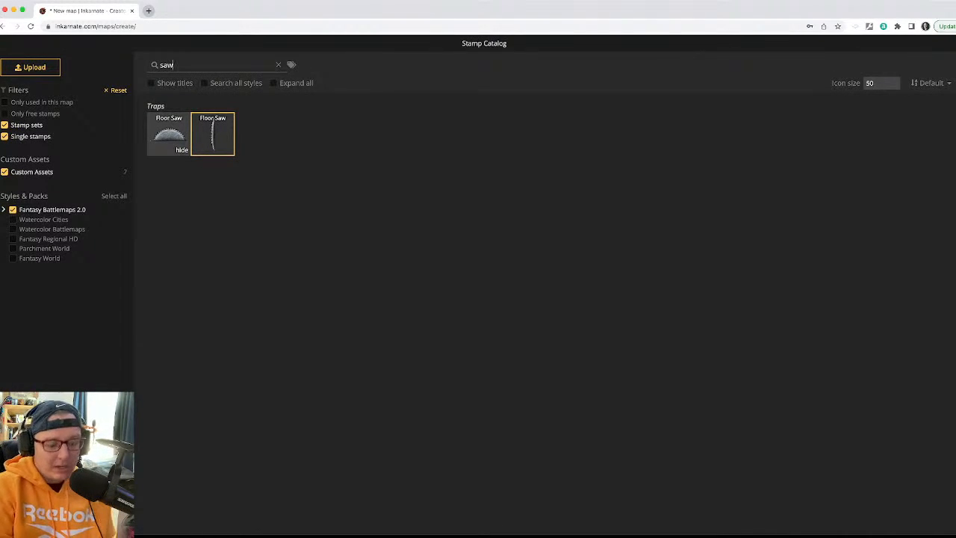
{"action": "type", "text": "log"}
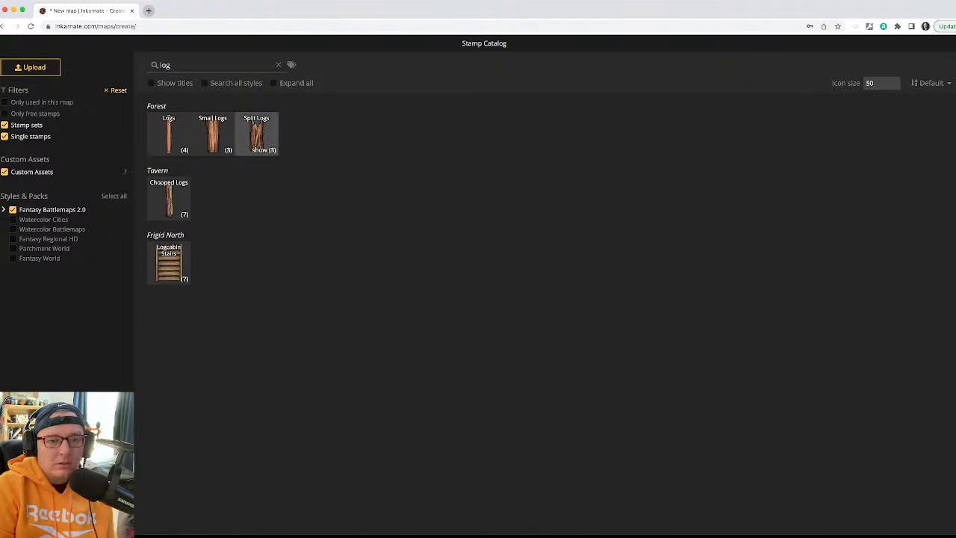
{"action": "left_click", "coordinate": [256, 133]}
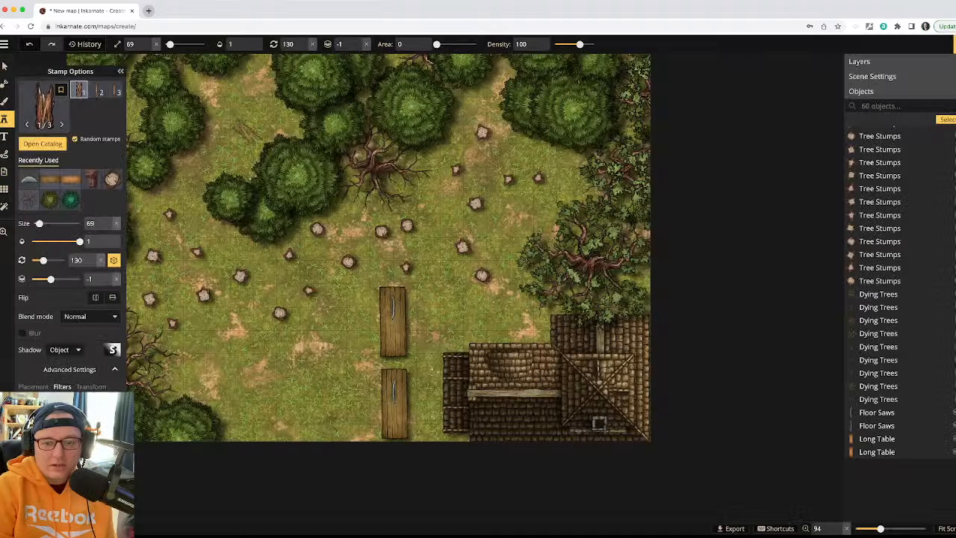
{"action": "left_click", "coordinate": [429, 239]}
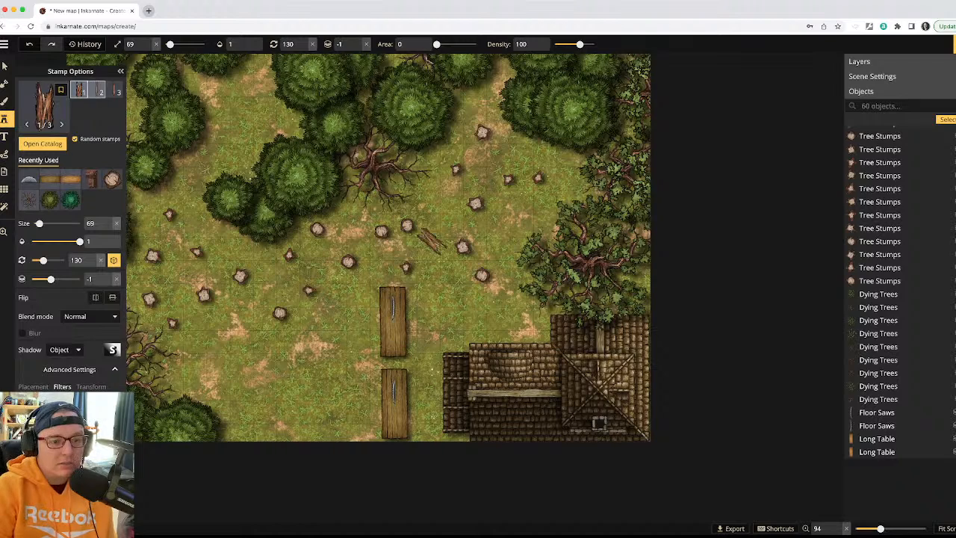
- Reset the Split Logs stamp's rotation to 0, reduce its size to 42, and place one log on each long table
{"action": "left_click", "coordinate": [100, 260]}
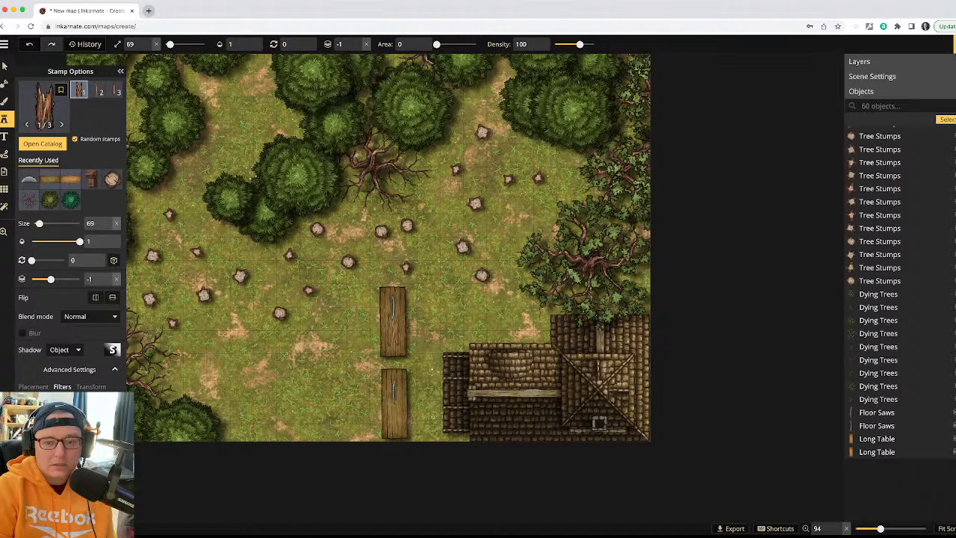
{"action": "left_click", "coordinate": [431, 240]}
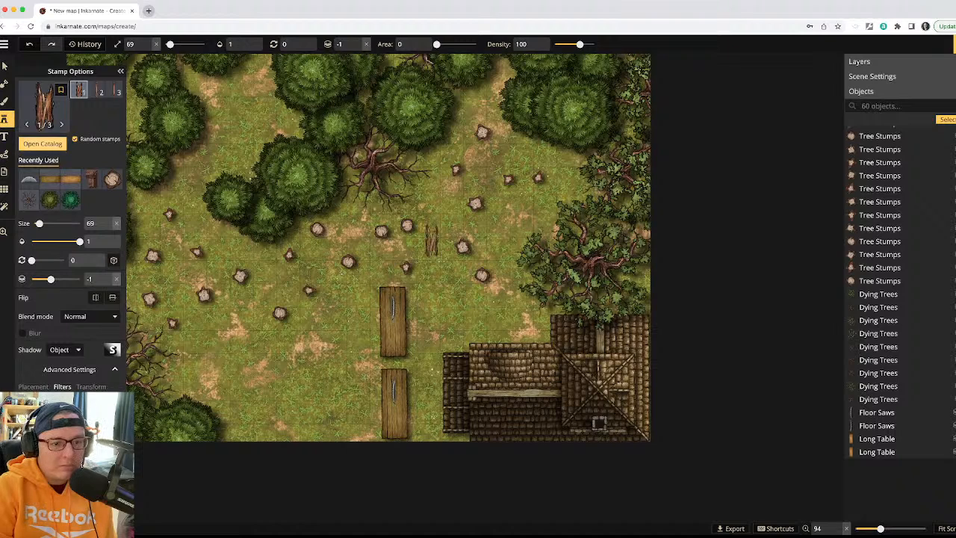
{"action": "scroll", "coordinate": [431, 240], "scroll_direction": "down", "scroll_amount": 8}
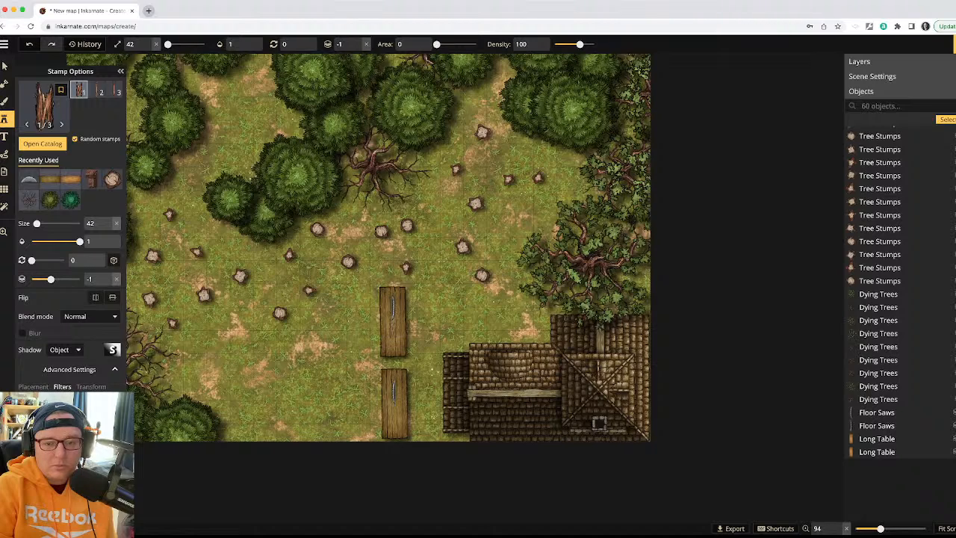
{"action": "left_click", "coordinate": [393, 321]}
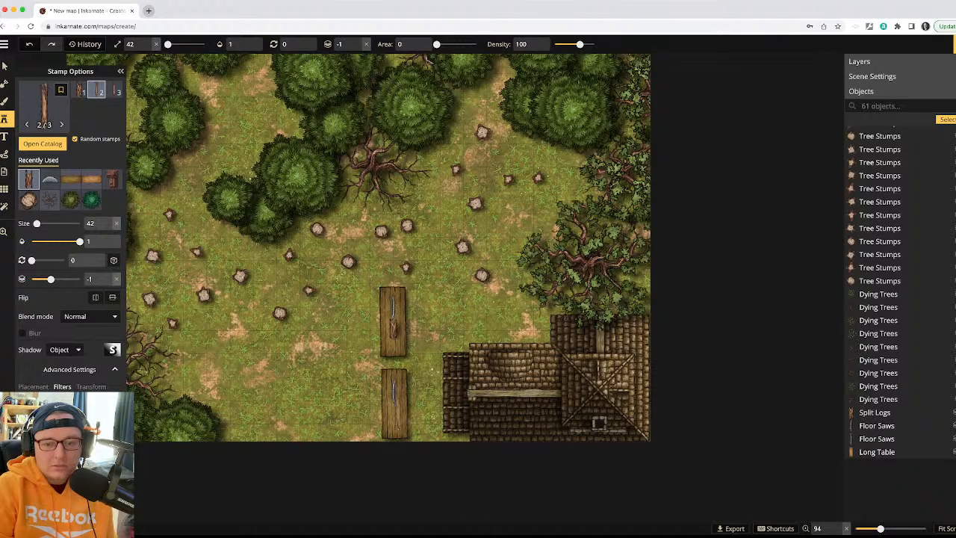
{"action": "left_click", "coordinate": [394, 403]}
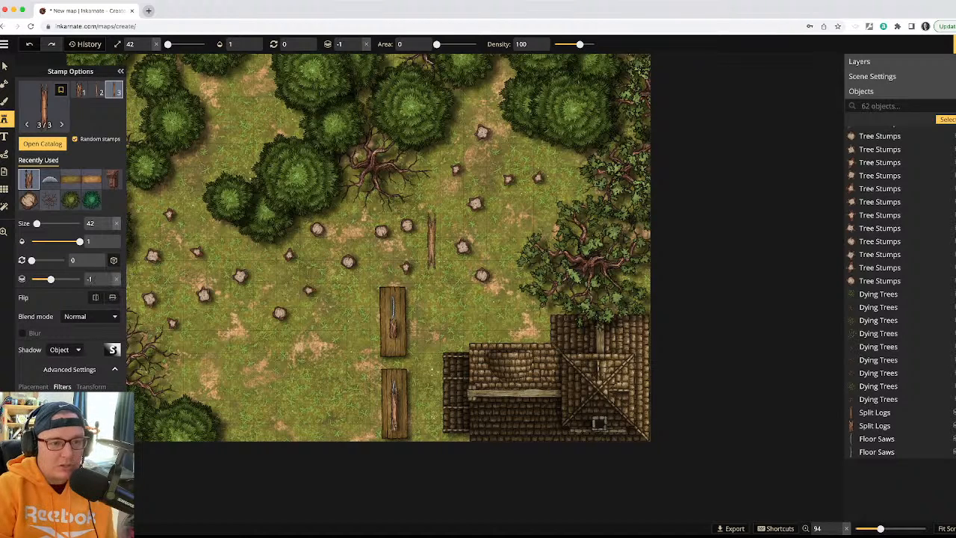
- On the lower long table, set the floor saw to layer 1 and the split log to layer 0
{"action": "key", "text": "v"}
{"action": "left_click", "coordinate": [393, 403]}
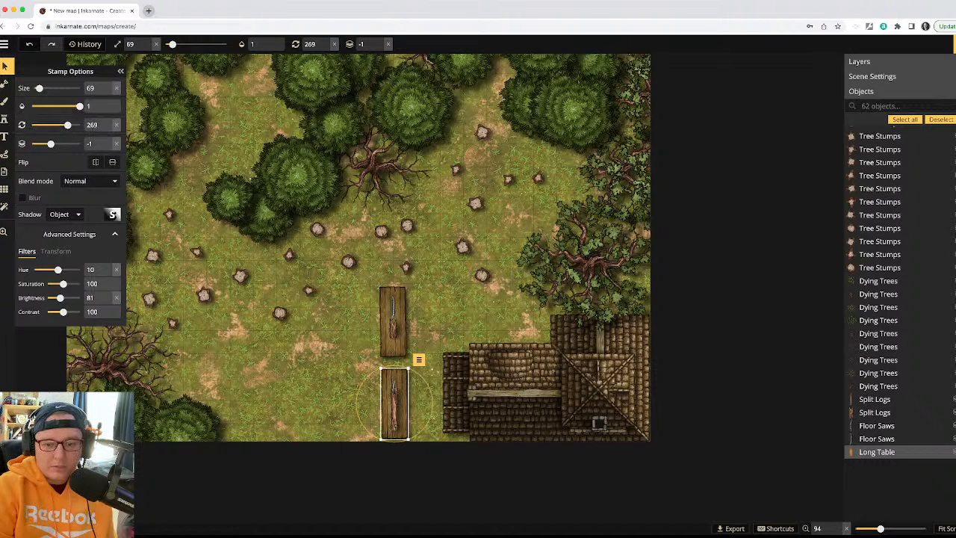
{"action": "left_click", "coordinate": [394, 389]}
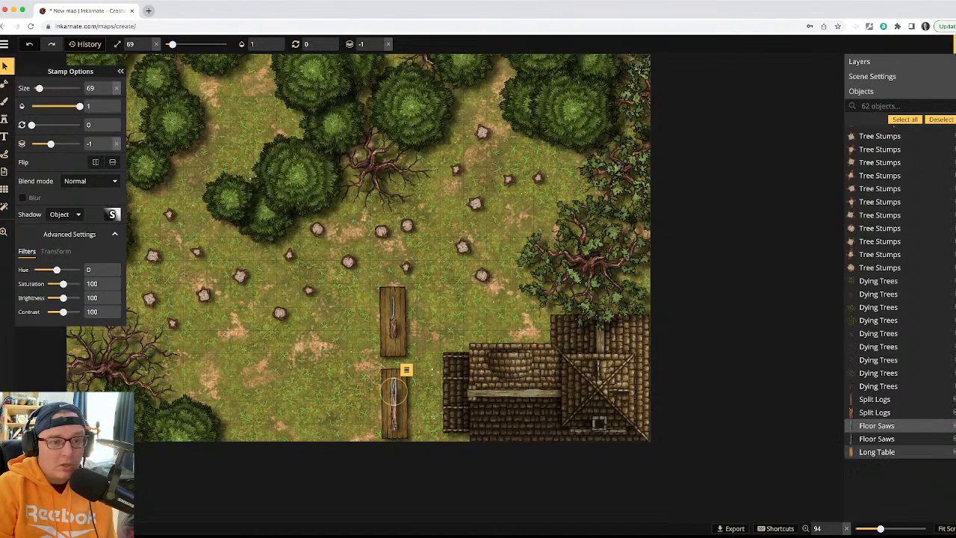
{"action": "key", "text": "Page_Up"}
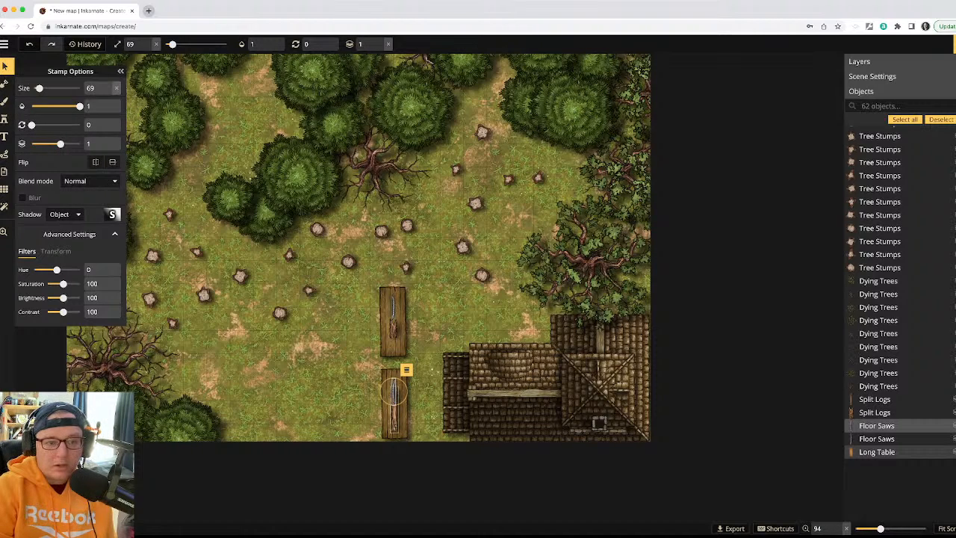
{"action": "left_click", "coordinate": [394, 407]}
{"action": "left_click", "coordinate": [108, 139]}
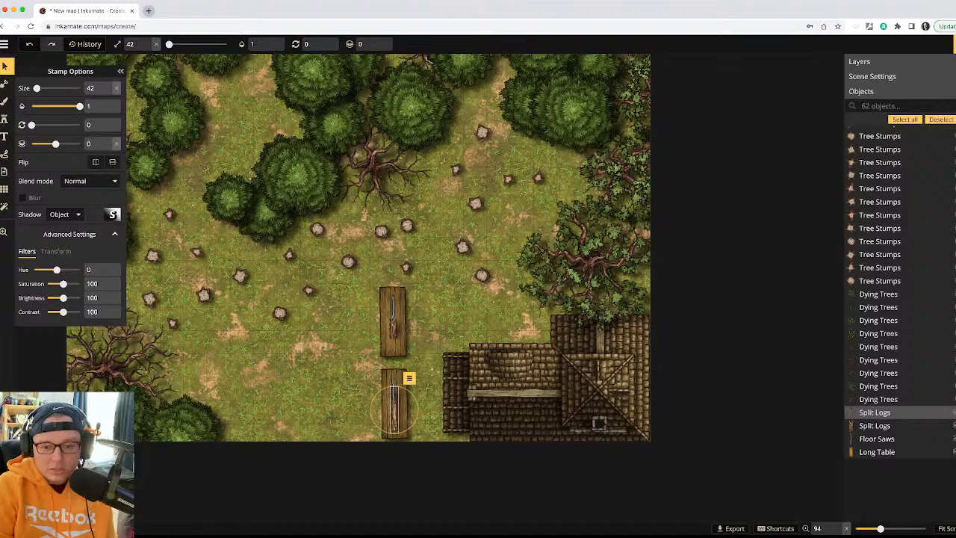
{"action": "key", "text": "Escape"}
- On the upper long table, move the split log up under the saw and raise the saw's layer above it
{"action": "scroll", "coordinate": [400, 409], "scroll_direction": "up", "scroll_amount": 10}
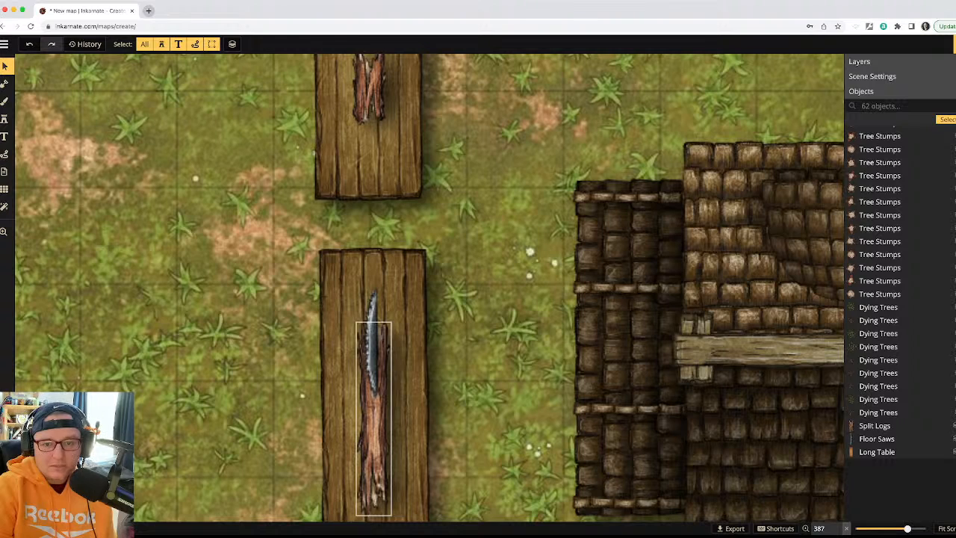
{"action": "scroll", "coordinate": [373, 396], "scroll_direction": "down", "scroll_amount": 4}
{"action": "scroll", "coordinate": [373, 336], "scroll_direction": "up", "scroll_amount": 1}
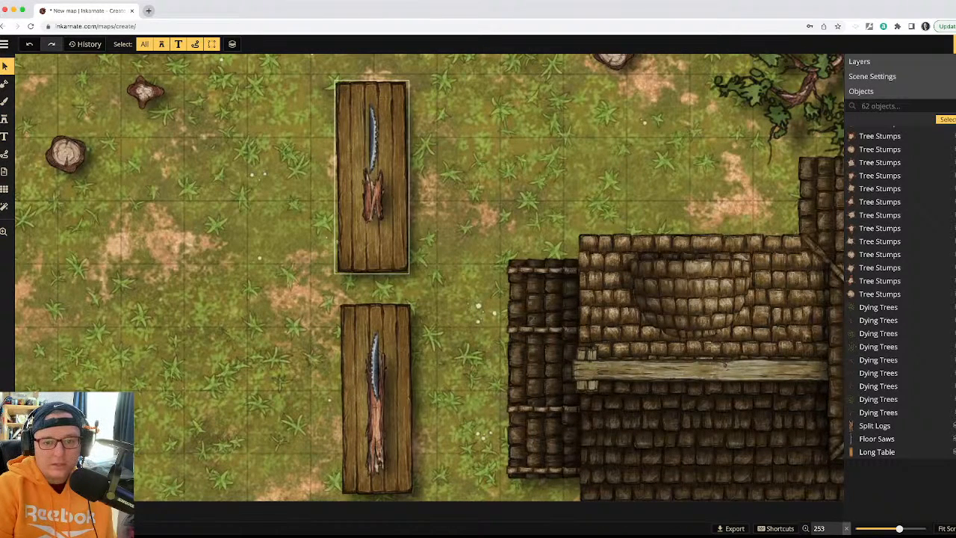
{"action": "left_click", "coordinate": [372, 183]}
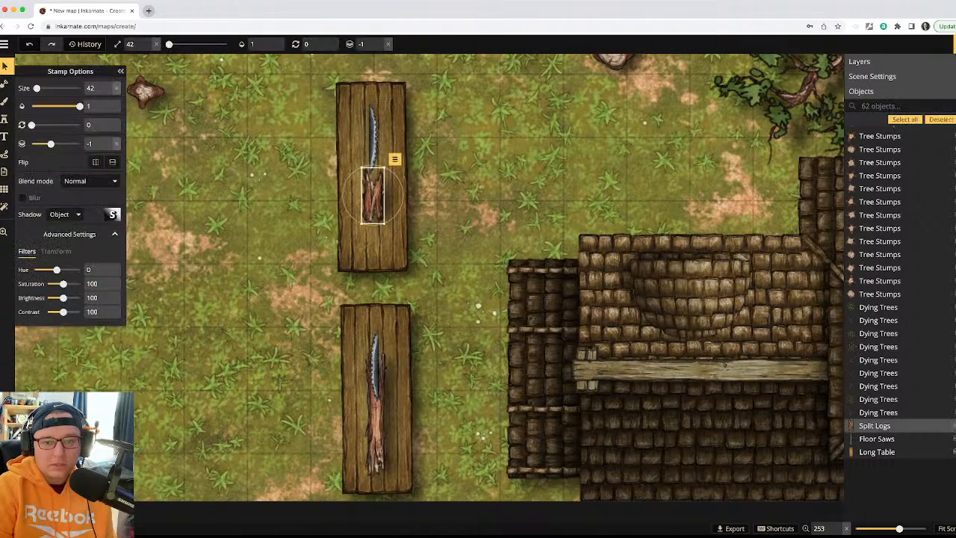
{"action": "left_click", "coordinate": [372, 179]}
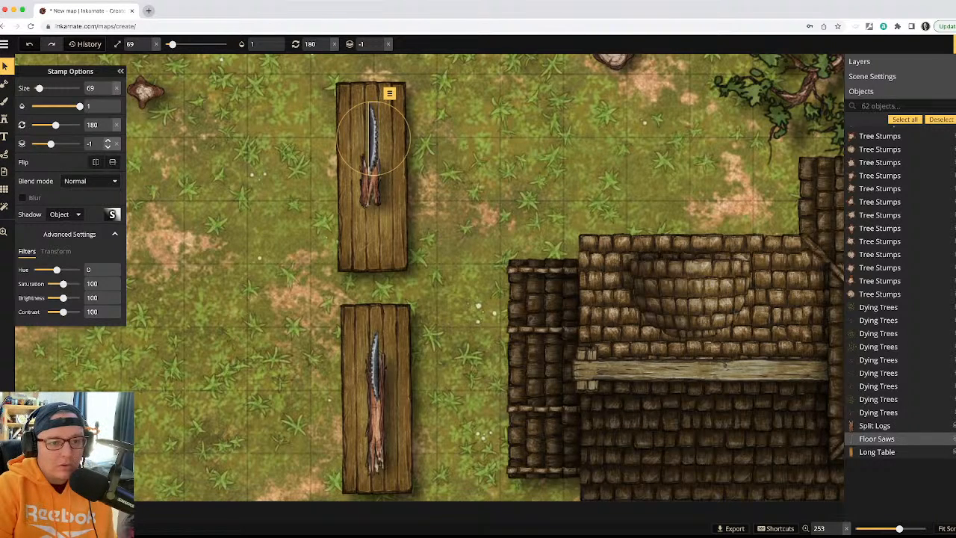
{"action": "left_click", "coordinate": [108, 140]}
{"action": "left_click", "coordinate": [371, 239]}
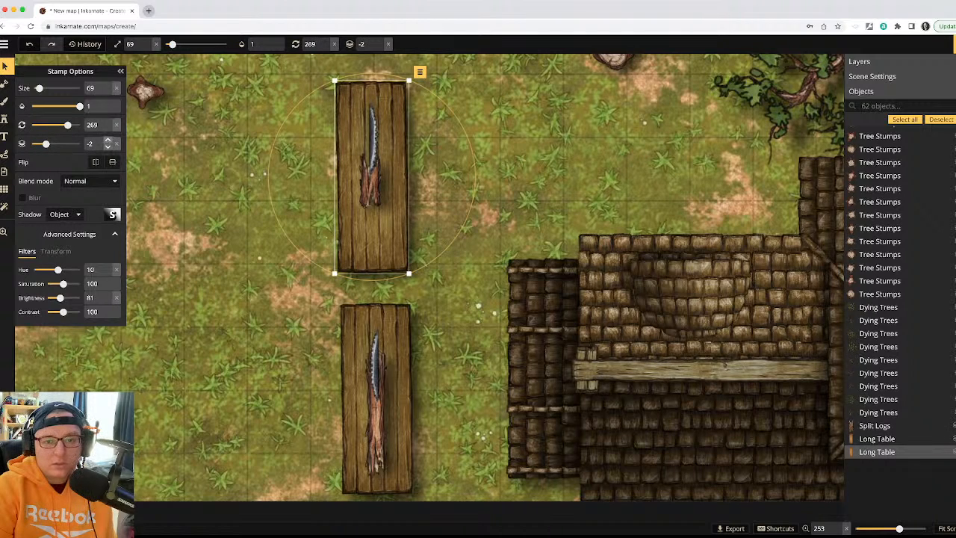
- Set the split log on the upper long table to layer 0
{"action": "left_click", "coordinate": [369, 179]}
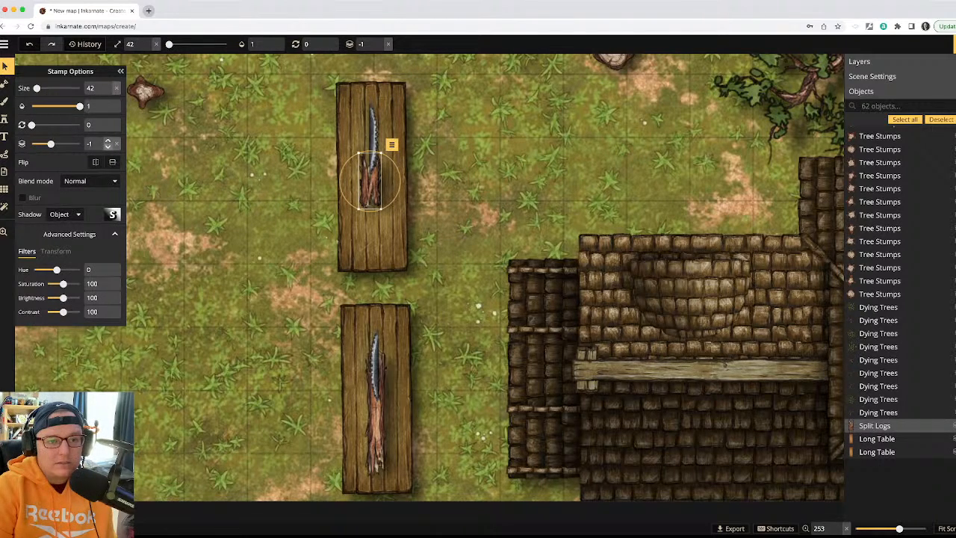
{"action": "key", "text": "Escape"}
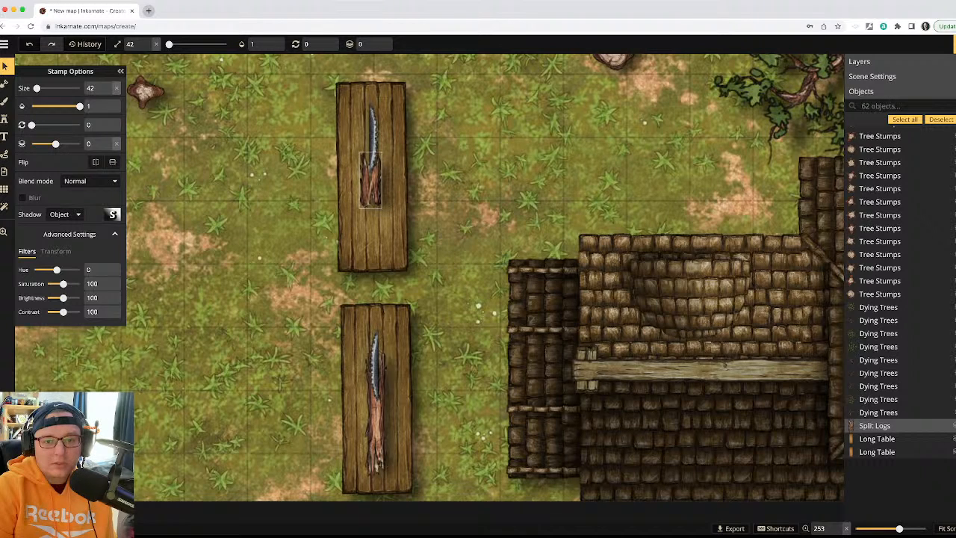
{"action": "left_click", "coordinate": [370, 179]}
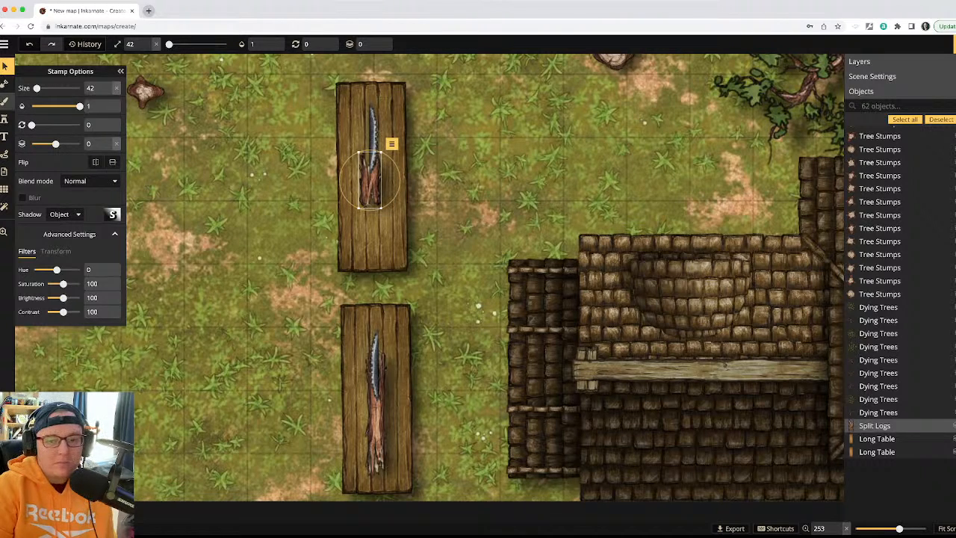
- Choose the Chopped Logs stamp set from the Tavern group, with random stamps enabled and size 75
{"action": "scroll", "coordinate": [217, 231], "scroll_direction": "down", "scroll_amount": 5}
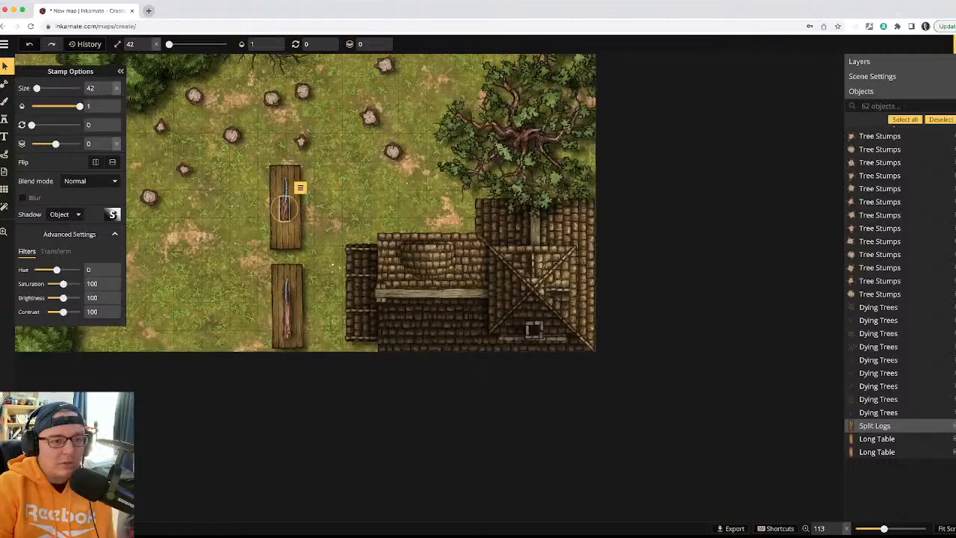
{"action": "left_click", "coordinate": [5, 118]}
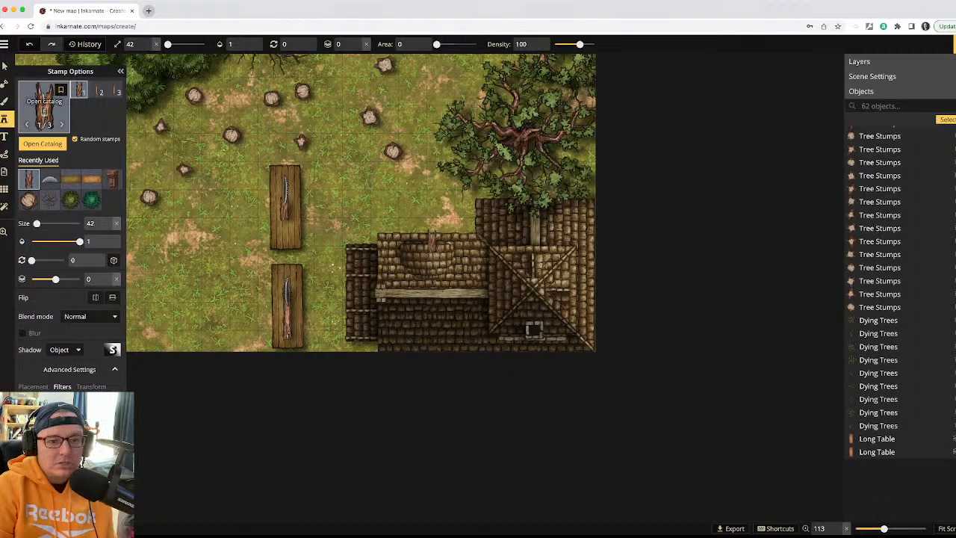
{"action": "left_click", "coordinate": [4, 118]}
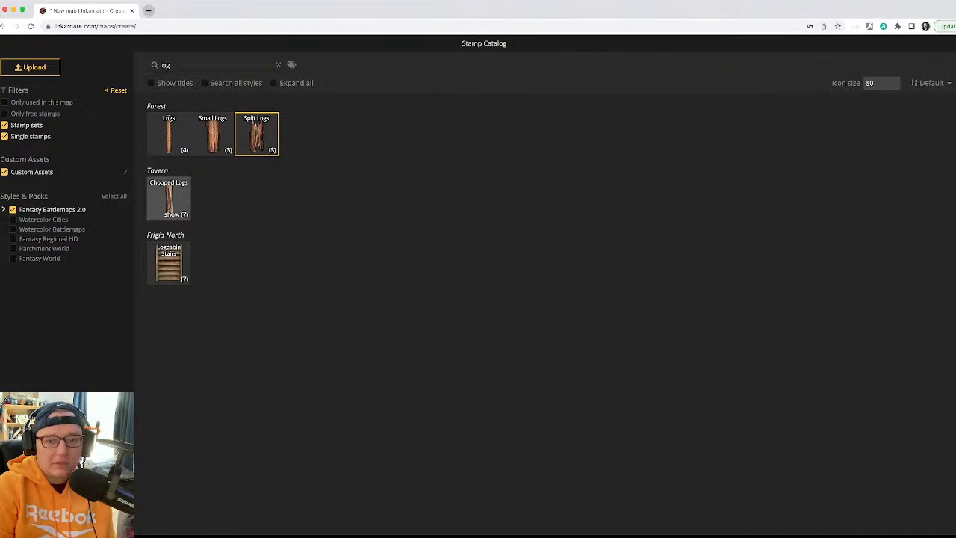
{"action": "left_click", "coordinate": [169, 198]}
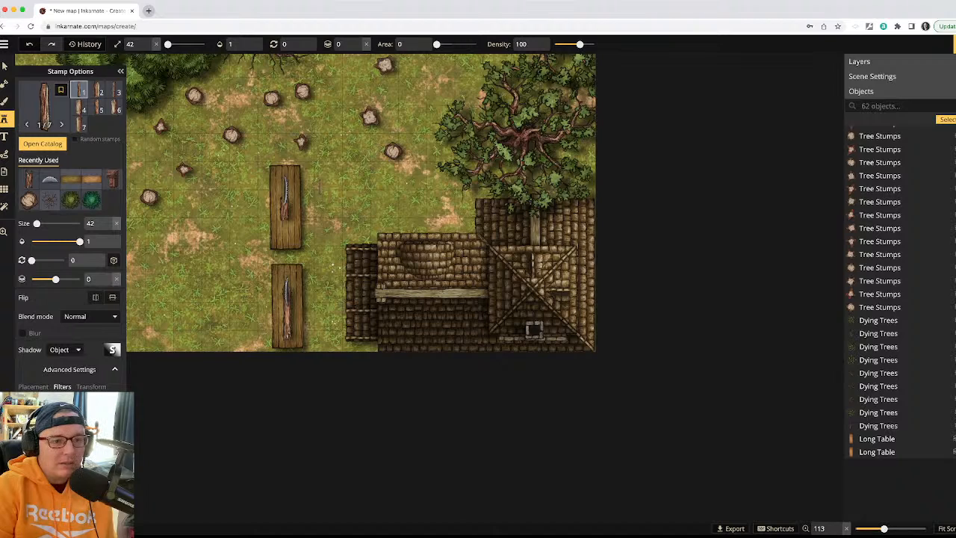
{"action": "left_click", "coordinate": [75, 139]}
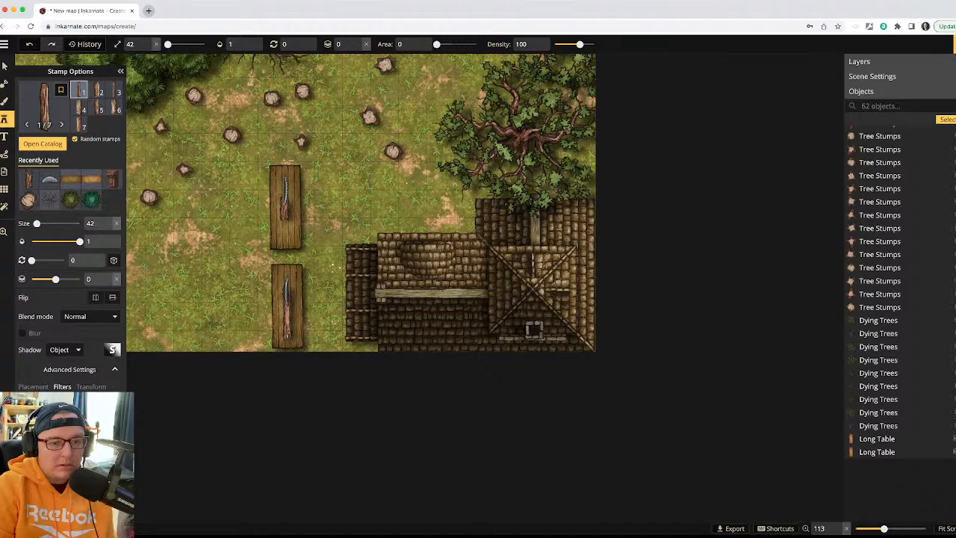
{"action": "double_click", "coordinate": [90, 223]}
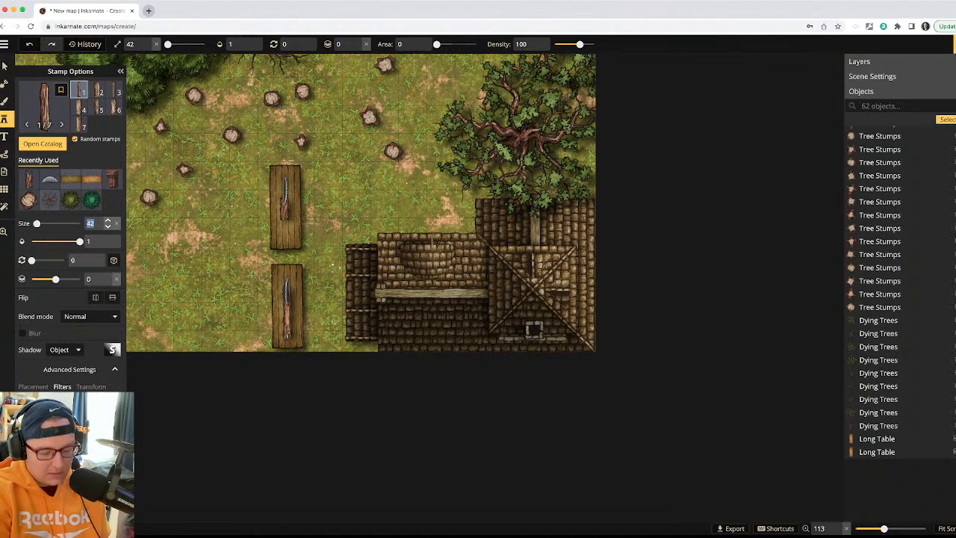
{"action": "type", "text": "60"}
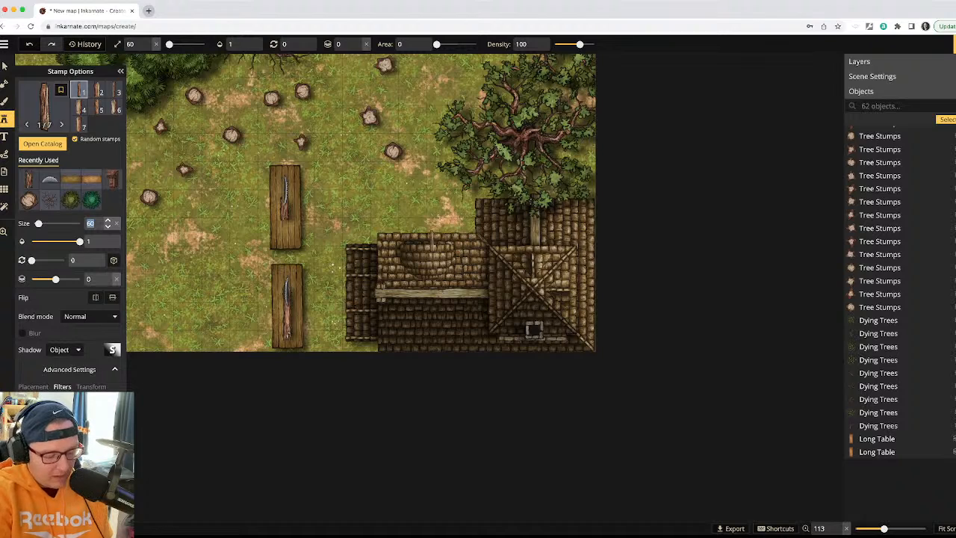
{"action": "type", "text": "75"}
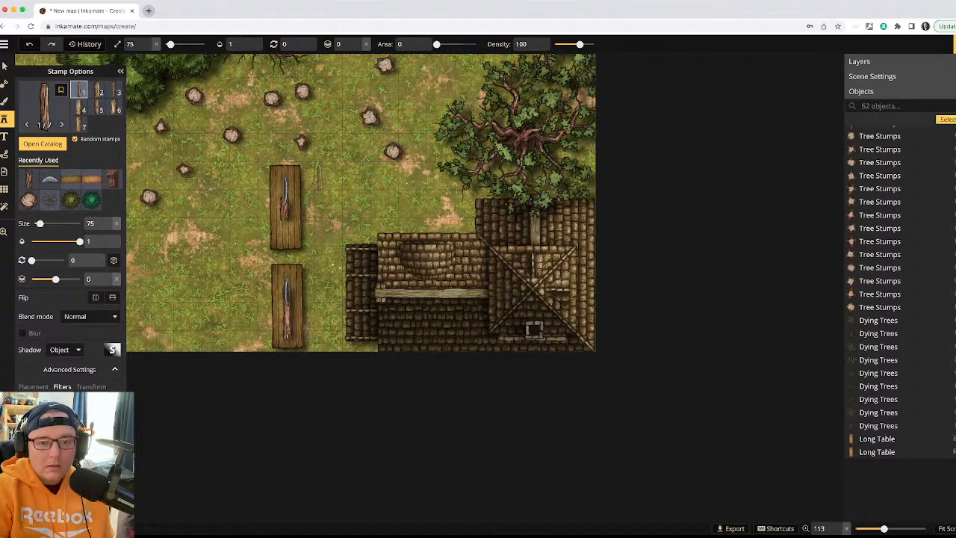
- Stamp two stacked rows of chopped logs on the grass beside the upper long table, above the house
{"action": "left_click", "coordinate": [320, 178]}
{"action": "left_click", "coordinate": [321, 178]}
{"action": "left_click", "coordinate": [328, 178]}
{"action": "left_click", "coordinate": [327, 178]}
{"action": "left_click", "coordinate": [330, 179]}
{"action": "left_click", "coordinate": [336, 179]}
{"action": "left_click", "coordinate": [344, 178]}
{"action": "left_click", "coordinate": [351, 185]}
{"action": "left_click", "coordinate": [349, 202]}
{"action": "left_click", "coordinate": [345, 209]}
{"action": "left_click", "coordinate": [329, 207]}
{"action": "left_click", "coordinate": [316, 207]}
{"action": "left_click", "coordinate": [332, 207]}
{"action": "left_click", "coordinate": [328, 207]}
{"action": "left_click", "coordinate": [324, 207]}
{"action": "left_click", "coordinate": [326, 207]}
{"action": "left_click", "coordinate": [356, 209]}
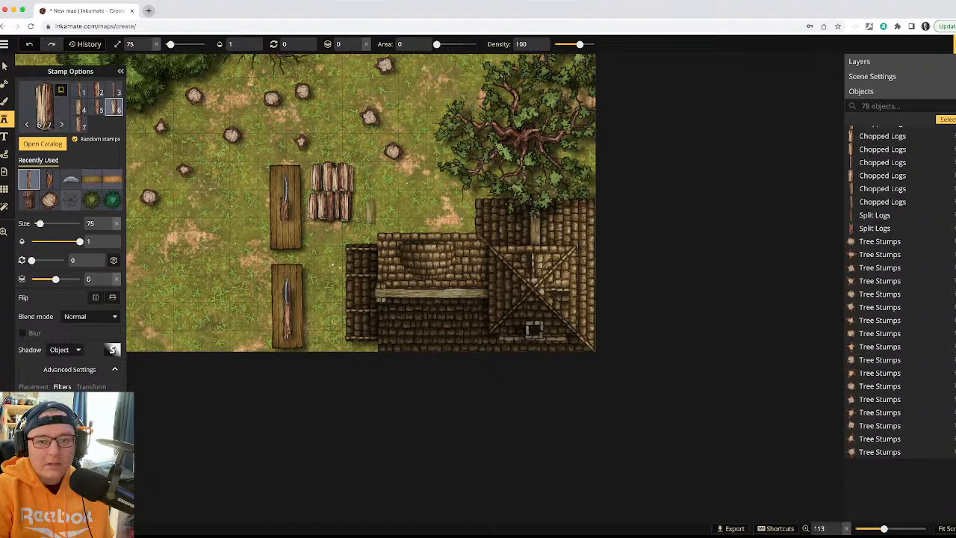
{"action": "left_click", "coordinate": [358, 200]}
{"action": "left_click", "coordinate": [360, 181]}
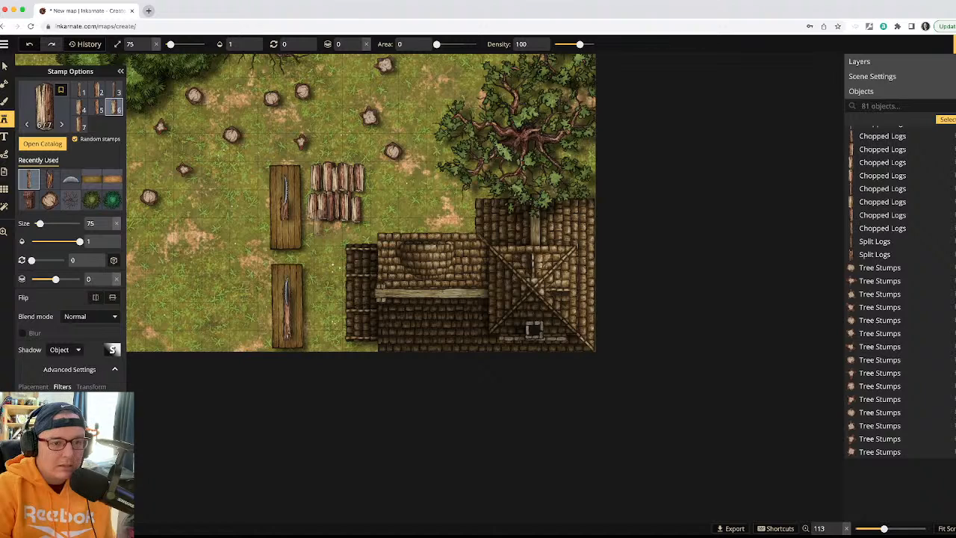
- Delete six of the chopped logs from the two rows, leaving gaps between the remaining ones
{"action": "left_click", "coordinate": [5, 66]}
{"action": "left_click", "coordinate": [360, 180]}
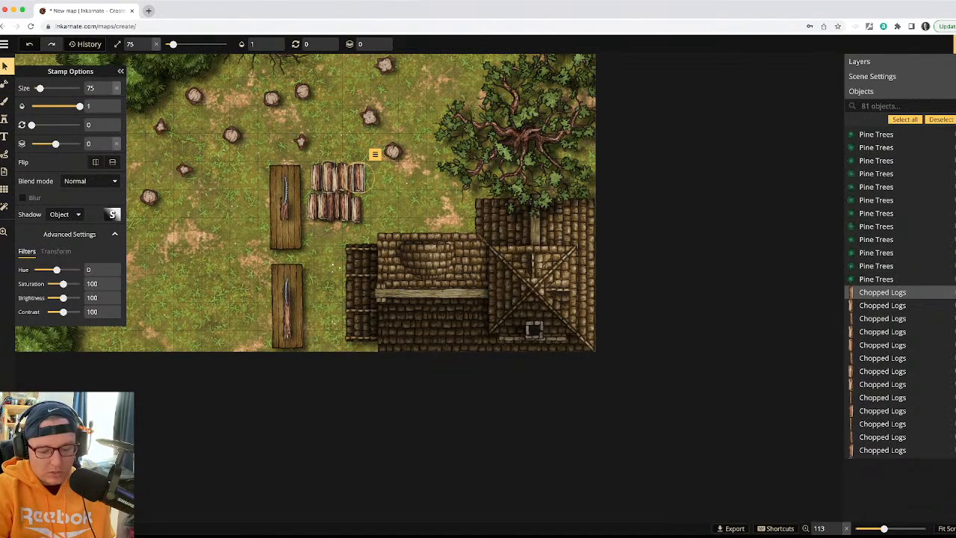
{"action": "left_click", "coordinate": [328, 180]}
{"action": "key", "text": "Delete"}
{"action": "key", "text": "Delete"}
{"action": "key", "text": "Delete"}
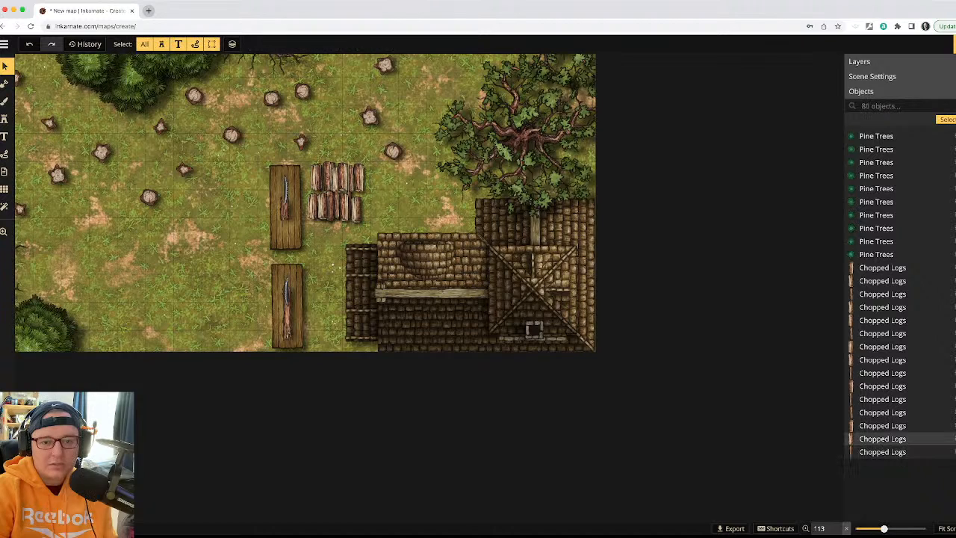
{"action": "key", "text": "Delete"}
{"action": "key", "text": "Delete"}
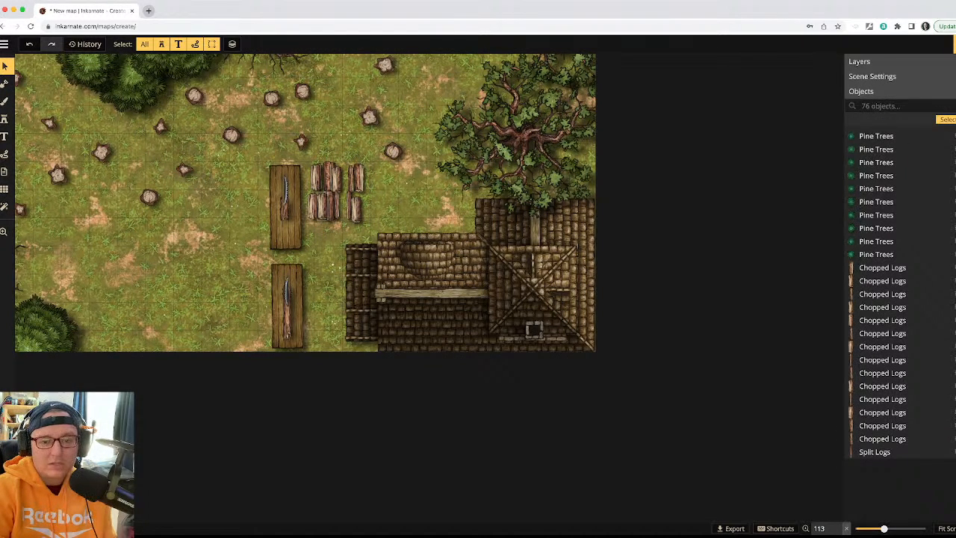
{"action": "key", "text": "Delete"}
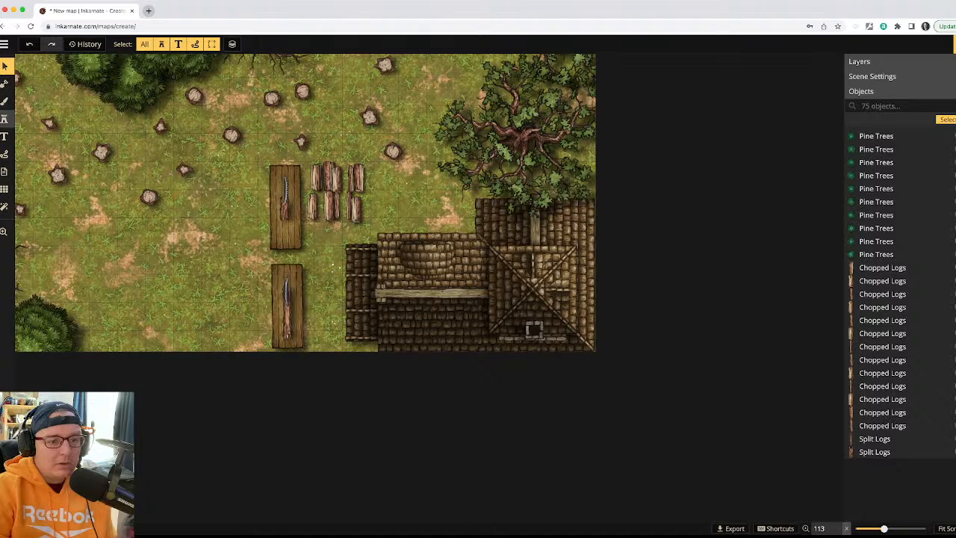
- Set the Chopped Logs stamp size to 60 and fill the gaps in the lower row with four smaller logs
{"action": "left_click", "coordinate": [4, 119]}
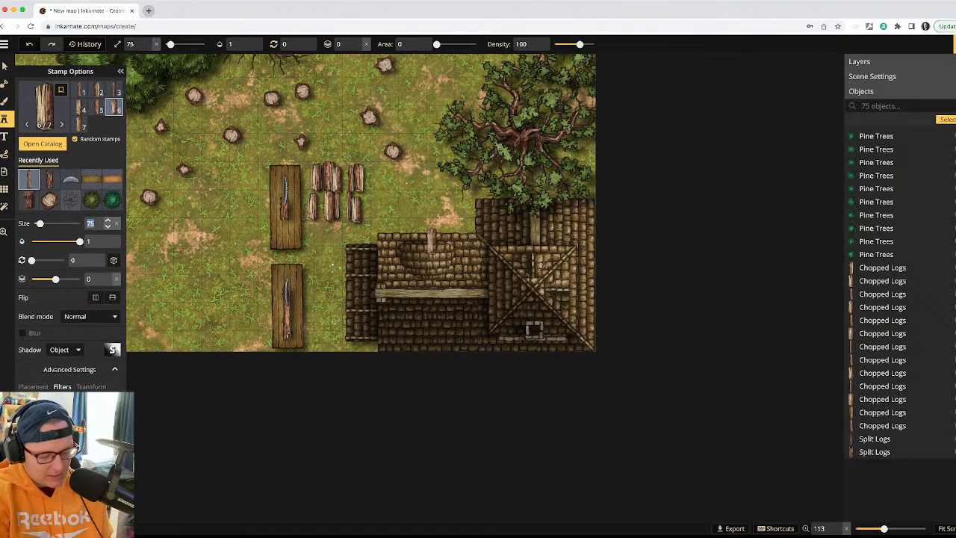
{"action": "type", "text": "60"}
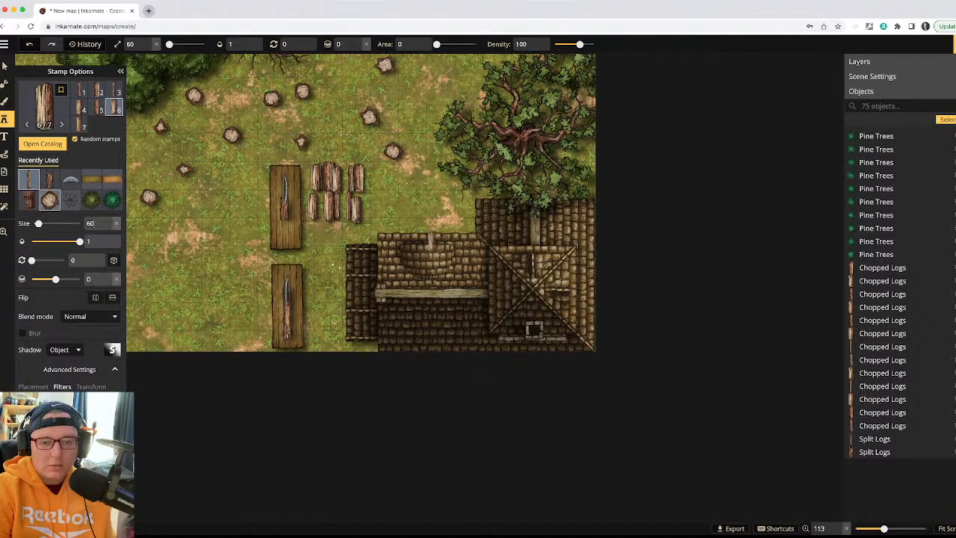
{"action": "left_click", "coordinate": [319, 208]}
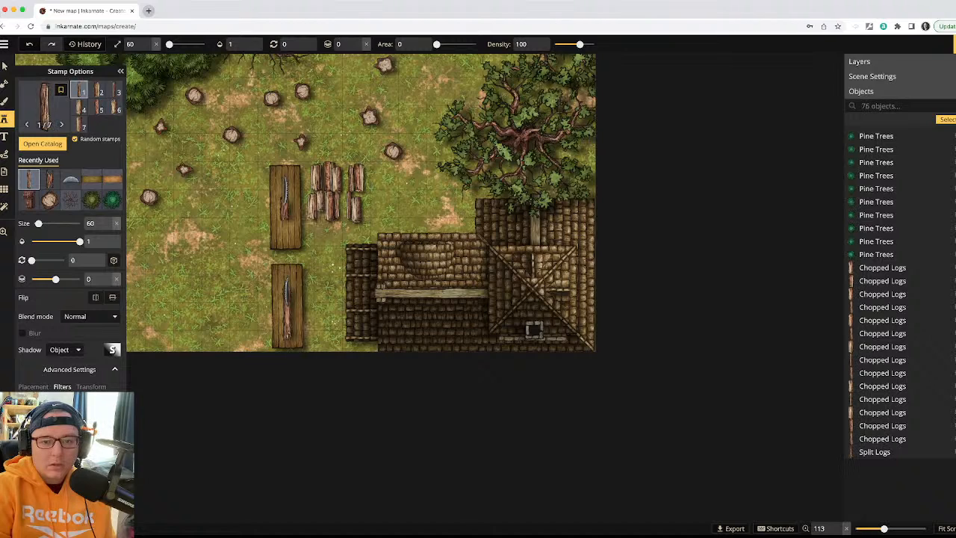
{"action": "left_click", "coordinate": [328, 214]}
{"action": "left_click", "coordinate": [341, 207]}
{"action": "left_click", "coordinate": [348, 208]}
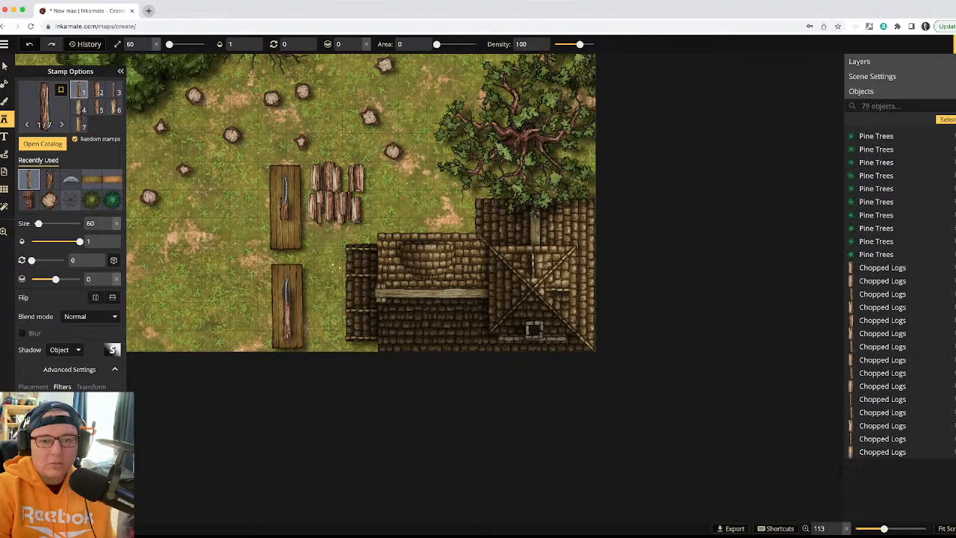
- Fill the remaining gaps in both rows of chopped logs with eight more stamps to form a dense stack
{"action": "left_click", "coordinate": [345, 173]}
{"action": "left_click", "coordinate": [334, 180]}
{"action": "left_click", "coordinate": [324, 179]}
{"action": "left_click", "coordinate": [323, 179]}
{"action": "left_click", "coordinate": [354, 197]}
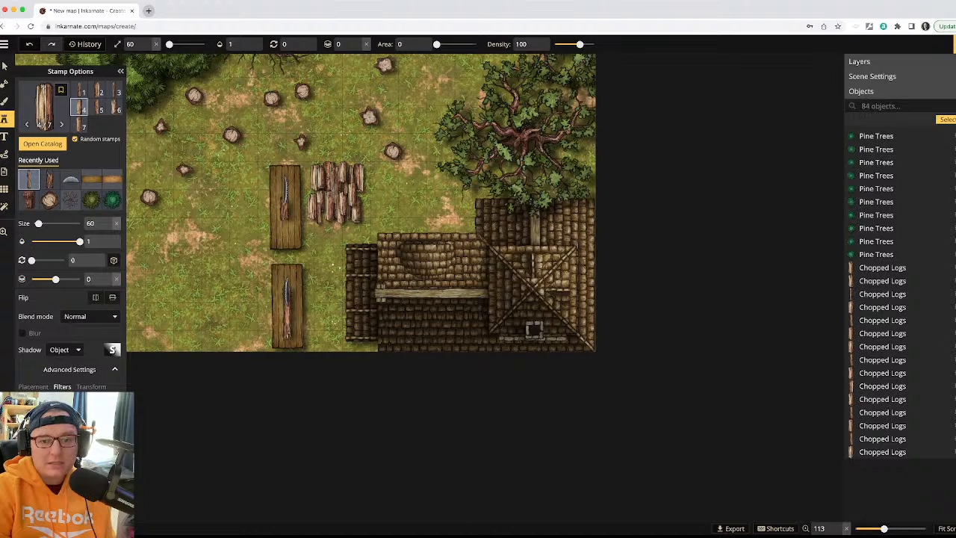
{"action": "left_click", "coordinate": [354, 198]}
{"action": "left_click", "coordinate": [354, 197]}
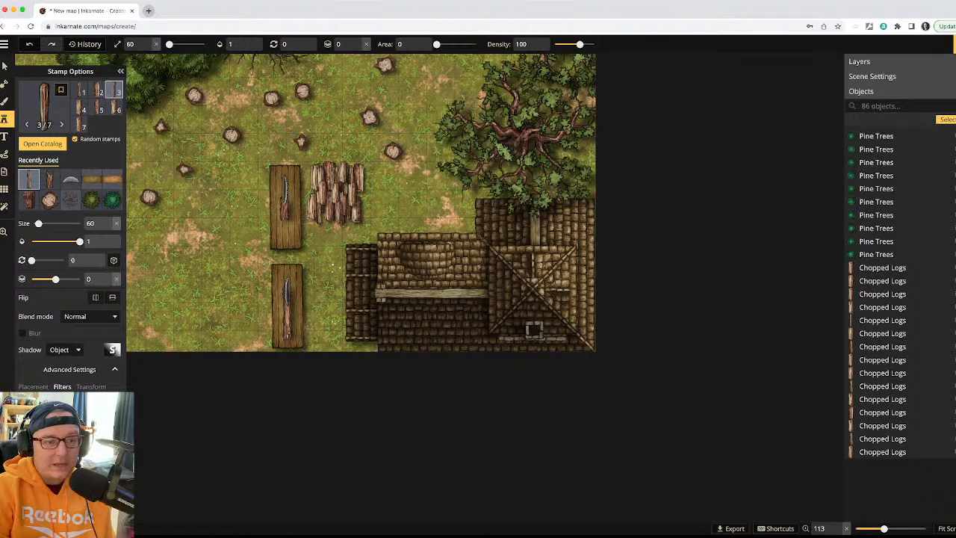
{"action": "left_click", "coordinate": [344, 197]}
{"action": "left_click", "coordinate": [4, 66]}
{"action": "left_click", "coordinate": [340, 213]}
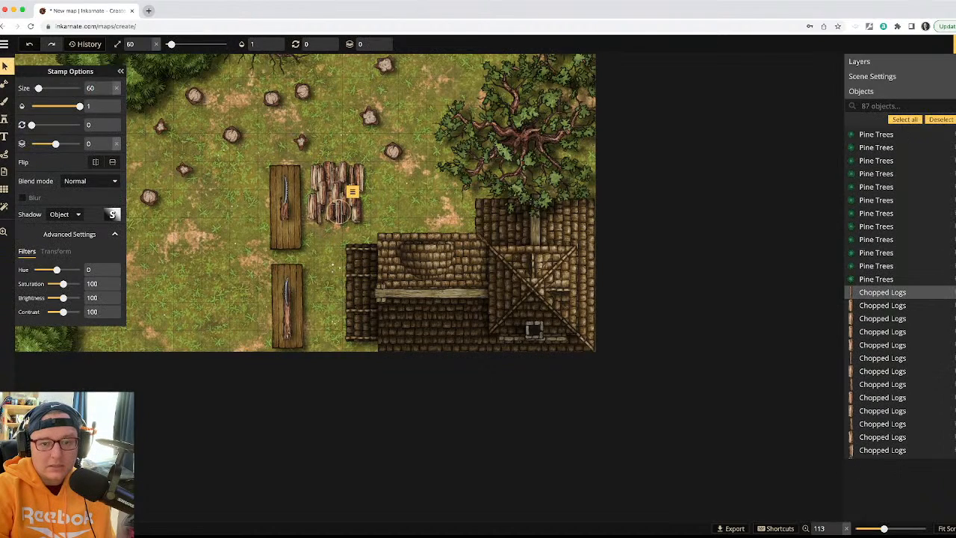
{"action": "left_click", "coordinate": [334, 189]}
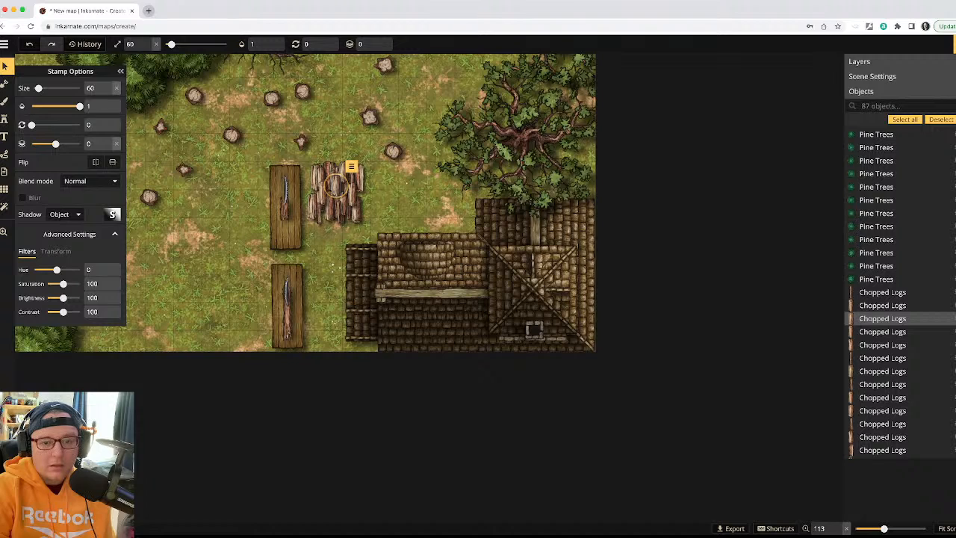
{"action": "left_click", "coordinate": [334, 187]}
{"action": "key", "text": "Escape"}
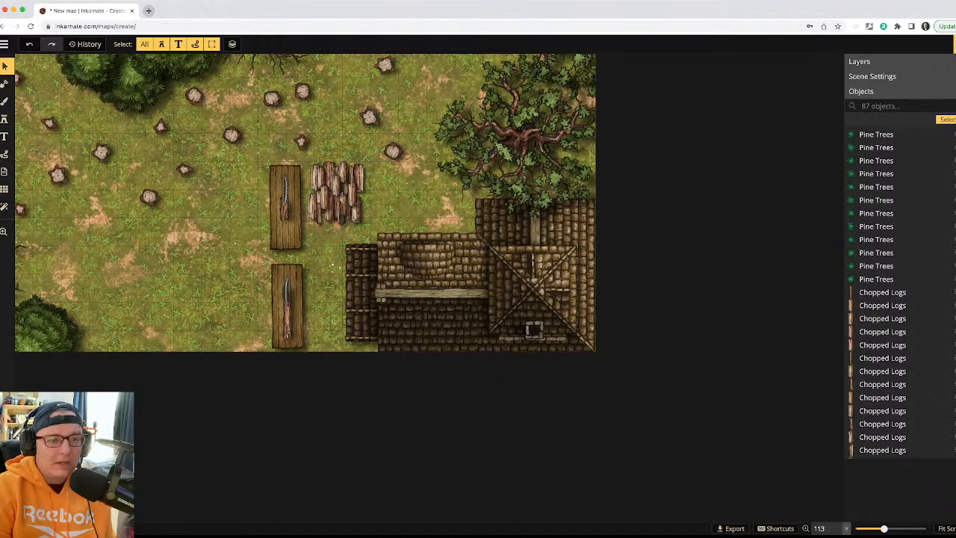
- Choose the Logs stamp set from the Forest group and place two parallel diagonal logs on the grass west of the lower long table
{"action": "left_click", "coordinate": [5, 118]}
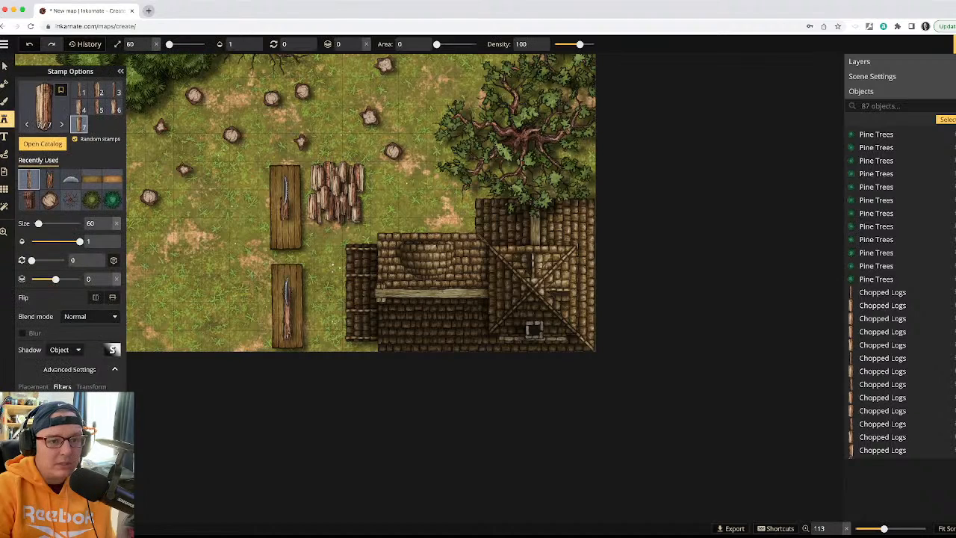
{"action": "left_click", "coordinate": [43, 104]}
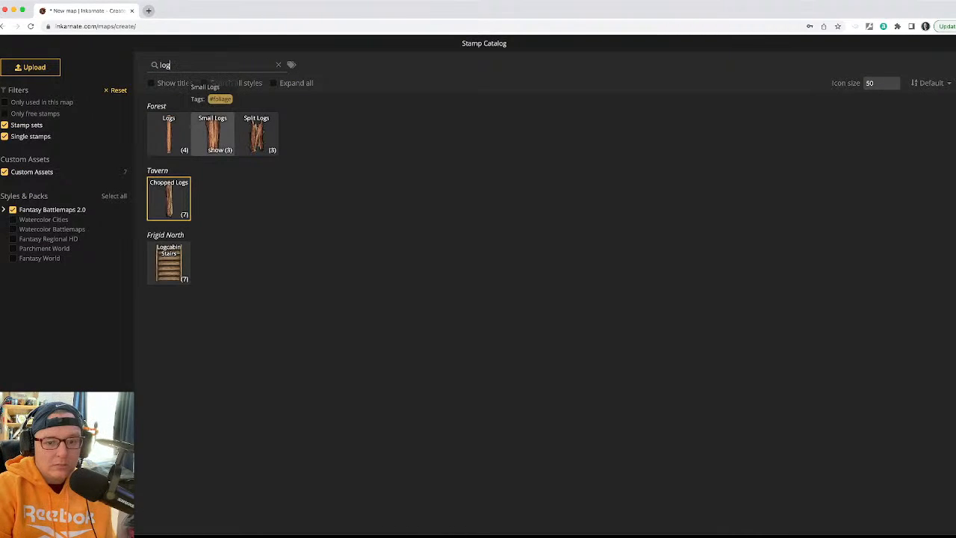
{"action": "left_click", "coordinate": [169, 134]}
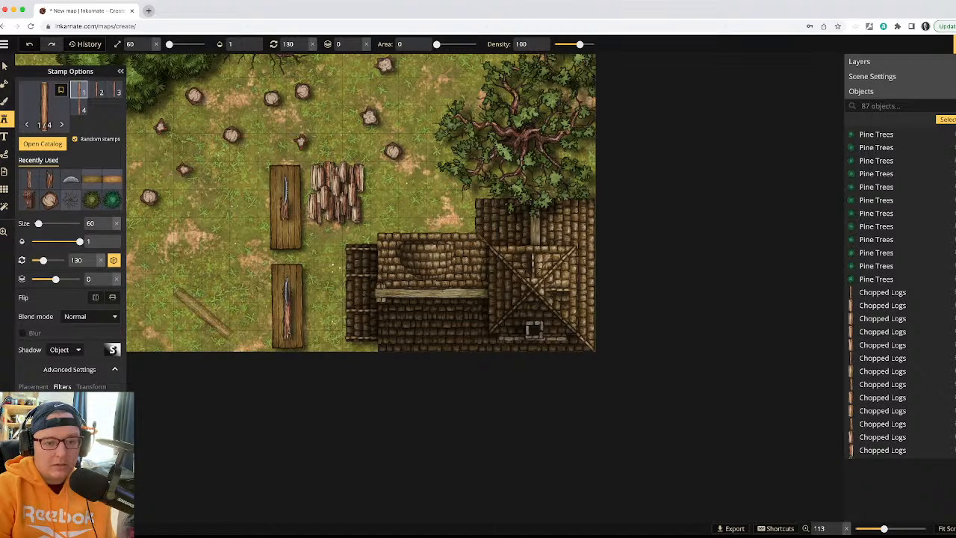
{"action": "left_click", "coordinate": [165, 315]}
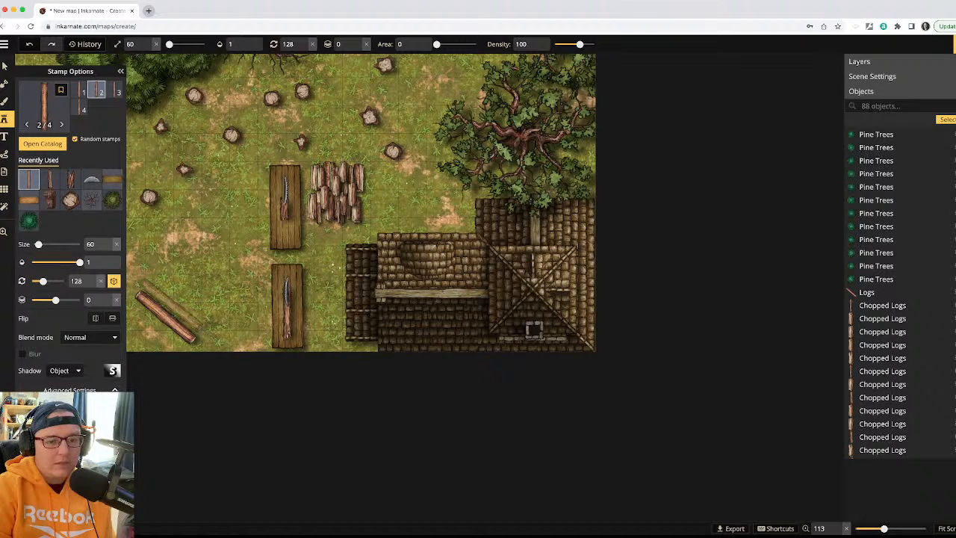
{"action": "left_click", "coordinate": [172, 306]}
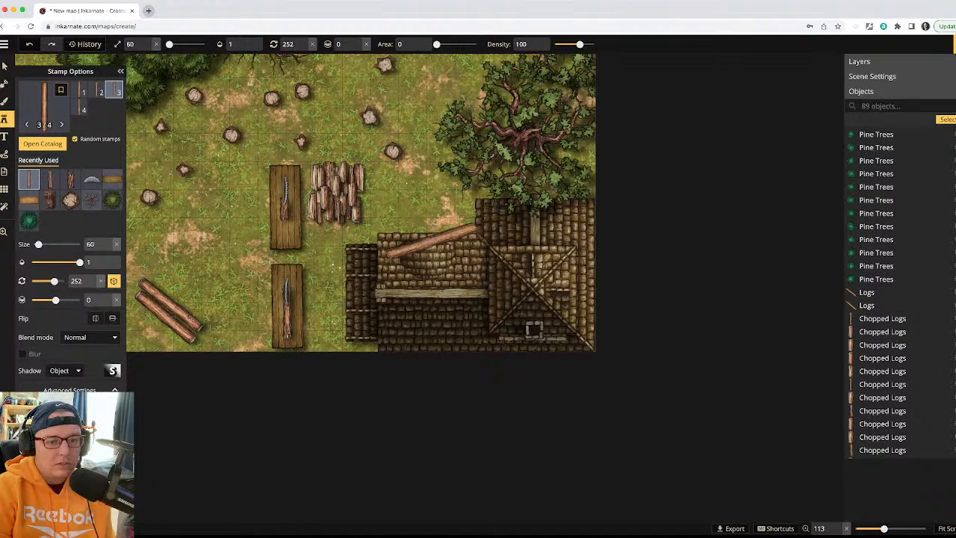
- Turn off random rotation, set the rotation to 126 and place three more logs alongside the two diagonal ones
{"action": "left_click", "coordinate": [113, 280]}
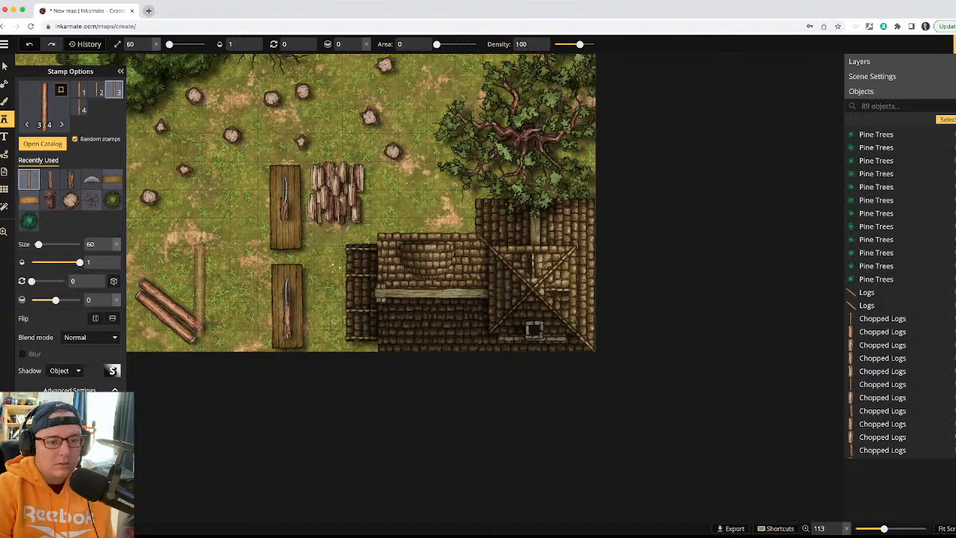
{"action": "left_click_drag", "start_coordinate": [32, 281], "coordinate": [42, 281]}
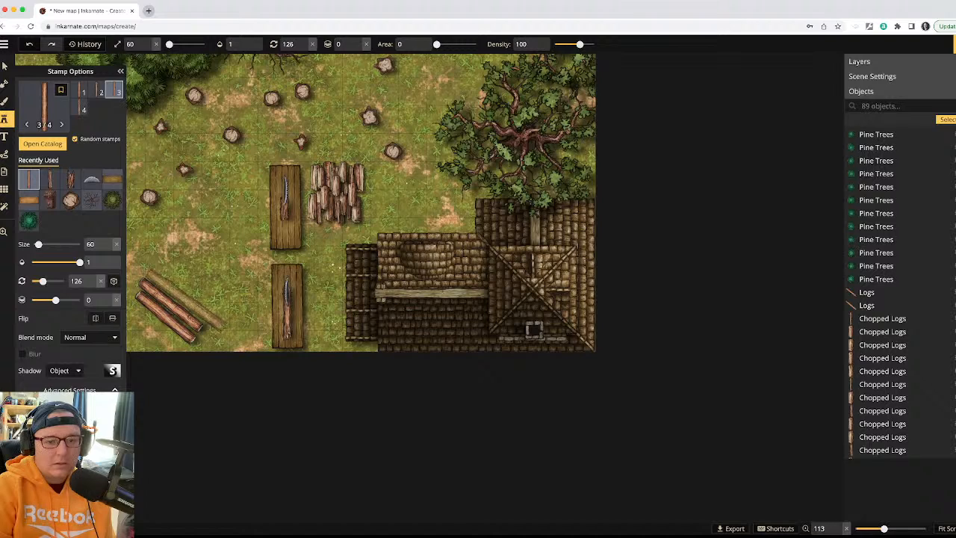
{"action": "left_click", "coordinate": [191, 299]}
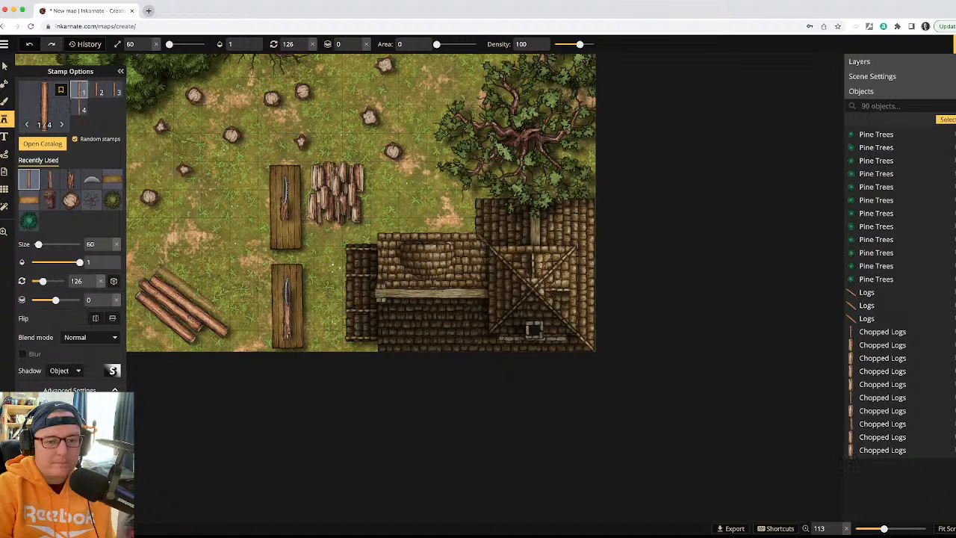
{"action": "left_click", "coordinate": [185, 275]}
{"action": "left_click", "coordinate": [179, 303]}
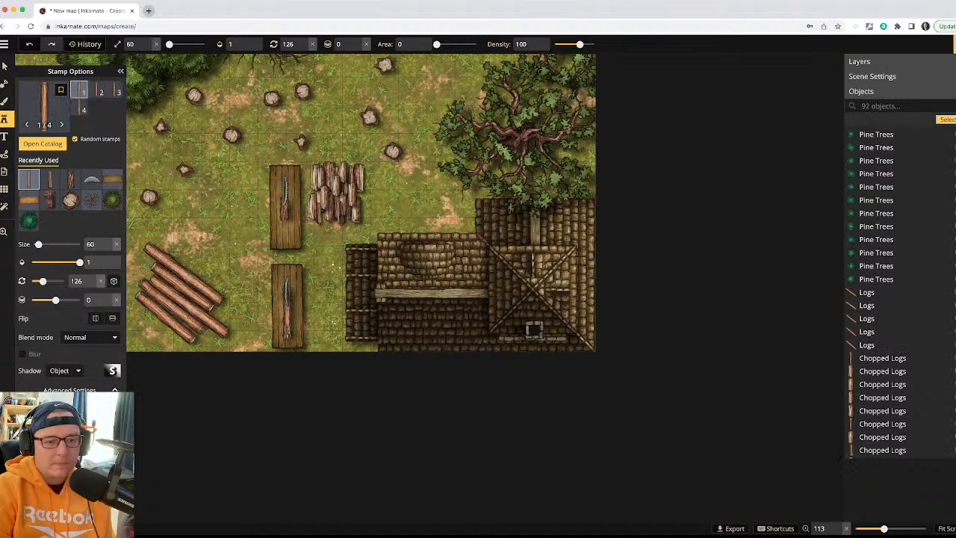
- Stack six more logs at the same angle over the diagonal row to build up the log pile
{"action": "left_click", "coordinate": [161, 299]}
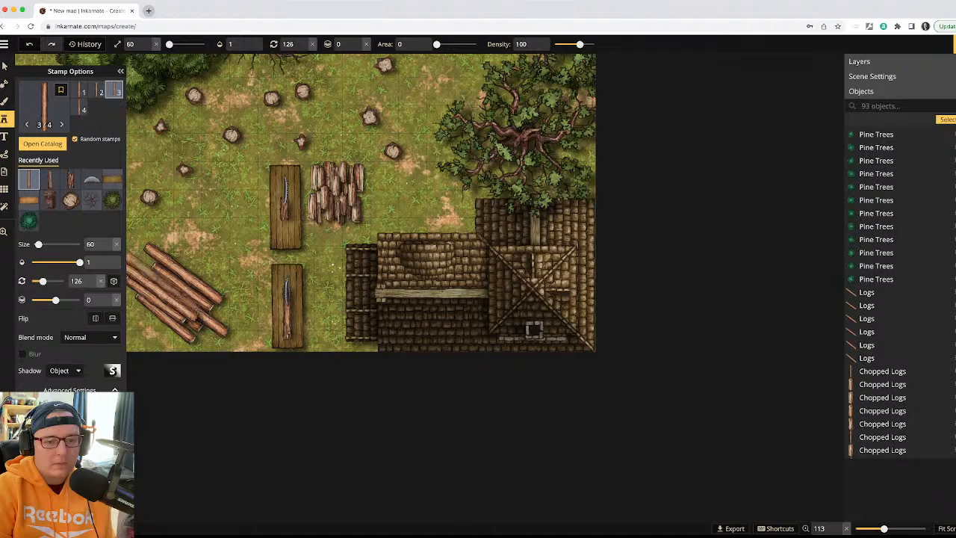
{"action": "left_click", "coordinate": [164, 277]}
{"action": "left_click", "coordinate": [169, 282]}
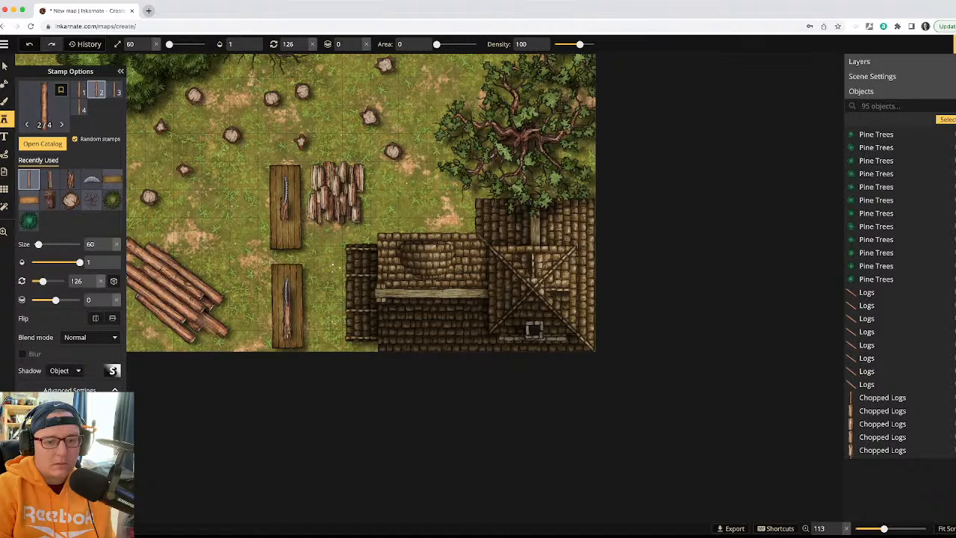
{"action": "left_click", "coordinate": [174, 302]}
{"action": "left_click", "coordinate": [176, 290]}
{"action": "left_click", "coordinate": [196, 308]}
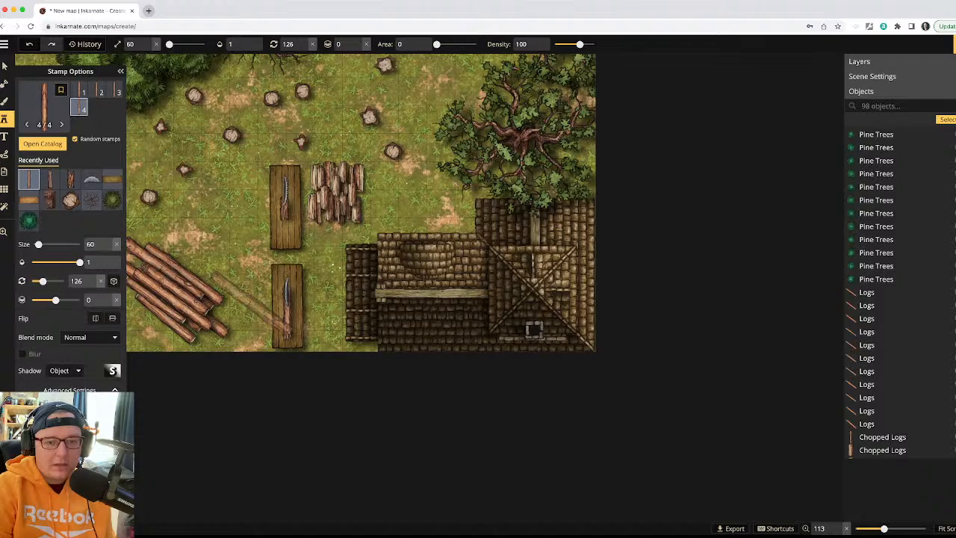
- Clear the log search in the stamp catalog and choose the Broken Wood Walls set from the Tavern group
{"action": "scroll", "coordinate": [332, 265], "scroll_direction": "up", "scroll_amount": 5}
{"action": "scroll", "coordinate": [333, 265], "scroll_direction": "down", "scroll_amount": 6}
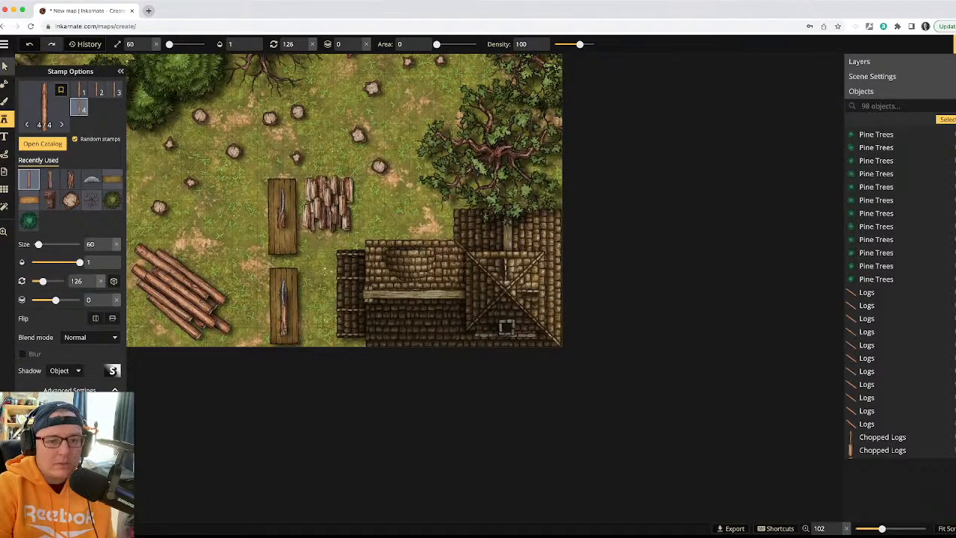
{"action": "scroll", "coordinate": [68, 224], "scroll_direction": "down", "scroll_amount": 3}
{"action": "key", "text": "v"}
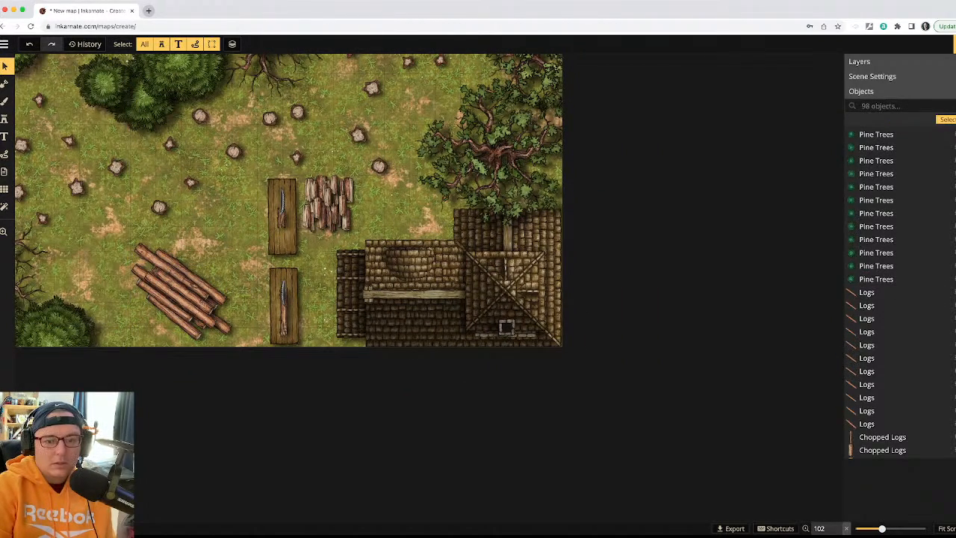
{"action": "scroll", "coordinate": [280, 261], "scroll_direction": "down", "scroll_amount": 5}
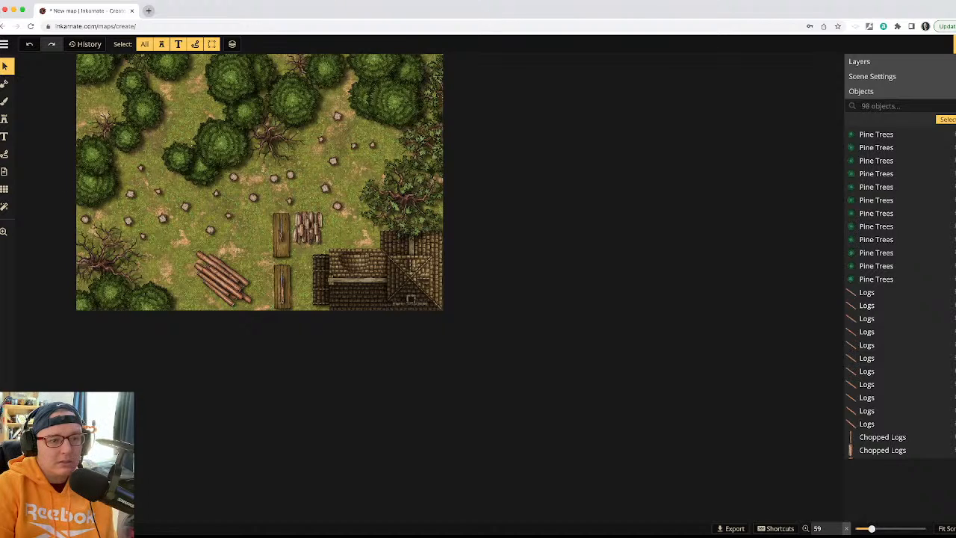
{"action": "left_click", "coordinate": [3, 118]}
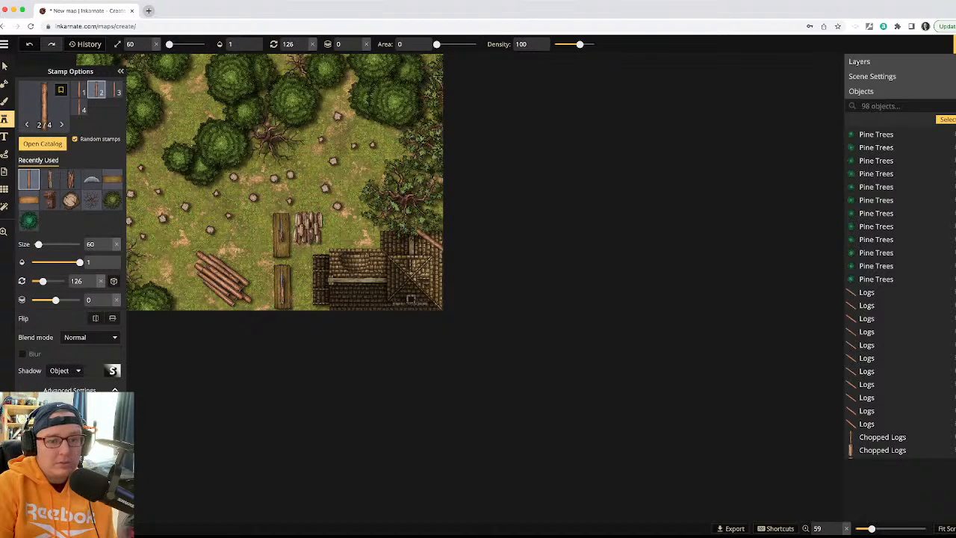
{"action": "left_click", "coordinate": [43, 144]}
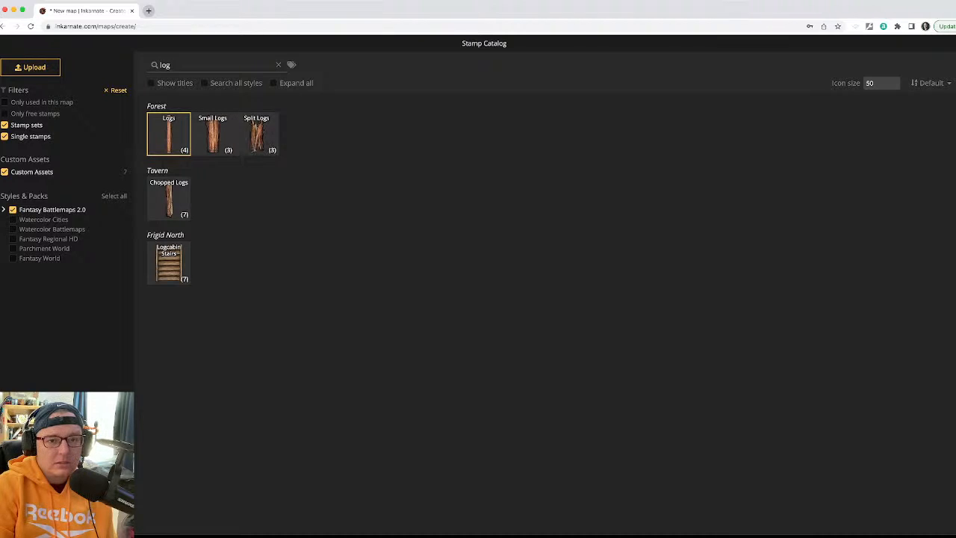
{"action": "left_click", "coordinate": [279, 65]}
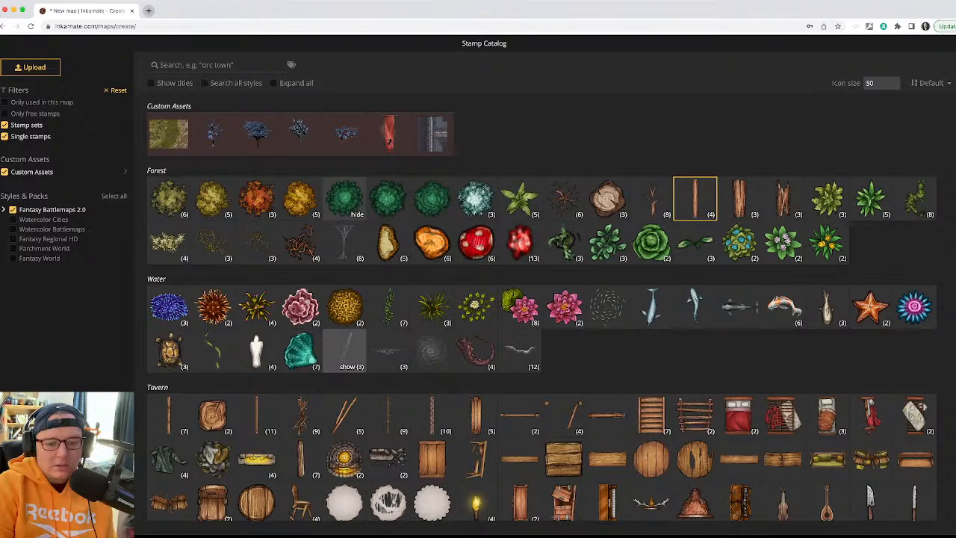
{"action": "scroll", "coordinate": [347, 347], "scroll_direction": "down", "scroll_amount": 1}
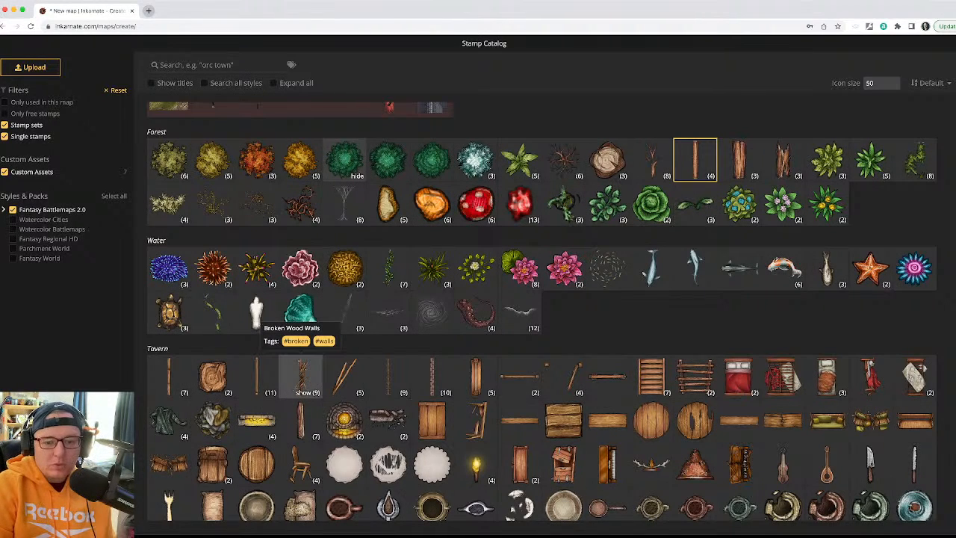
{"action": "left_click", "coordinate": [302, 375]}
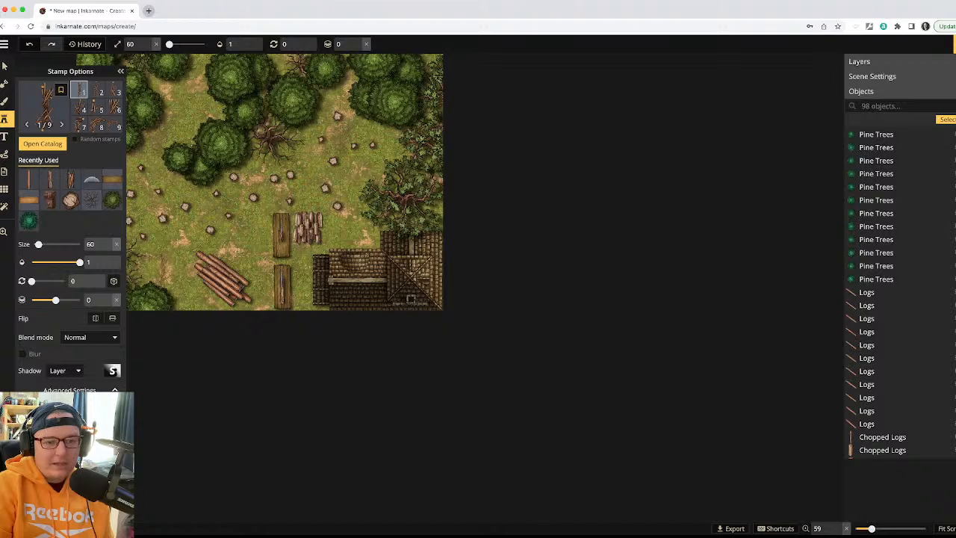
- Place overlapping Broken Wood Walls beside the log pile with random stamps enabled, plus one near the bare tree in the clearing
{"action": "left_click", "coordinate": [159, 258]}
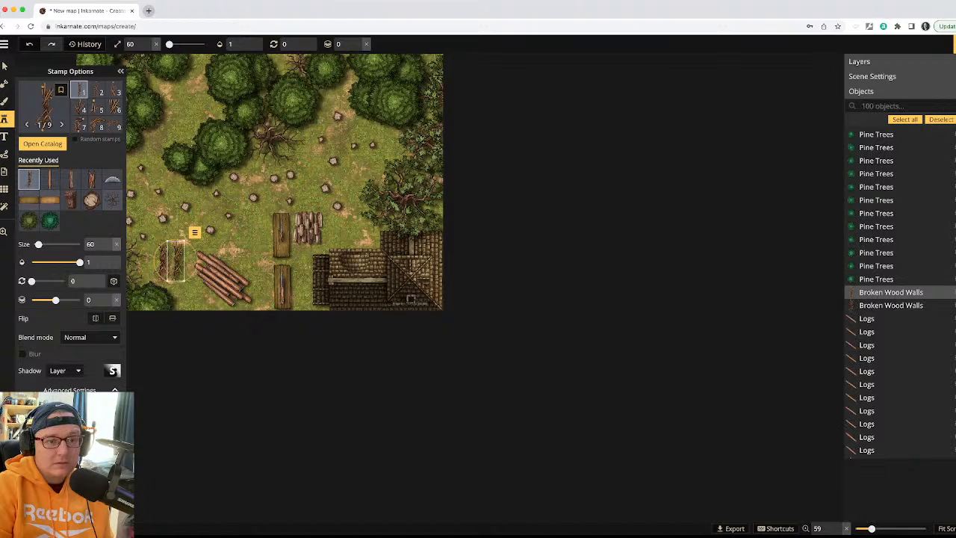
{"action": "left_click", "coordinate": [172, 261]}
{"action": "key", "text": "r"}
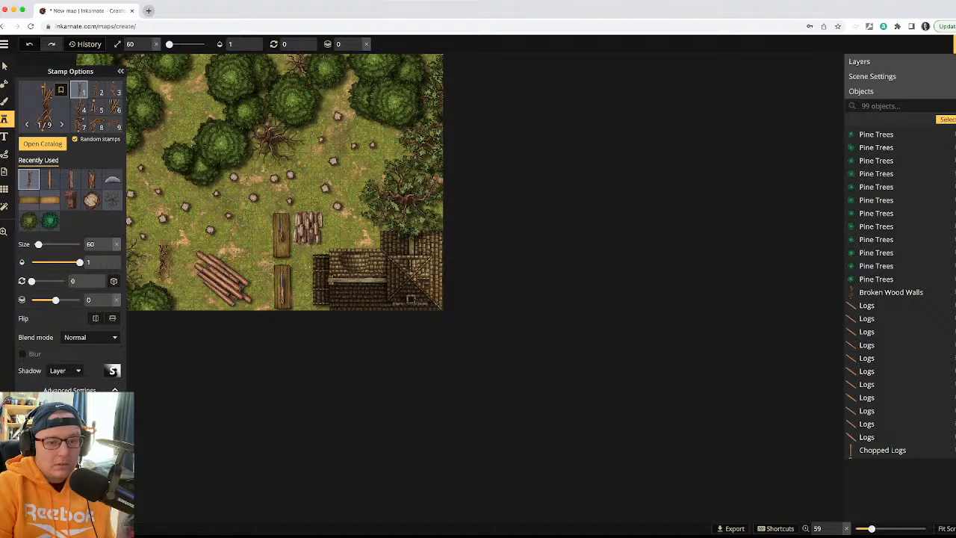
{"action": "left_click", "coordinate": [169, 260]}
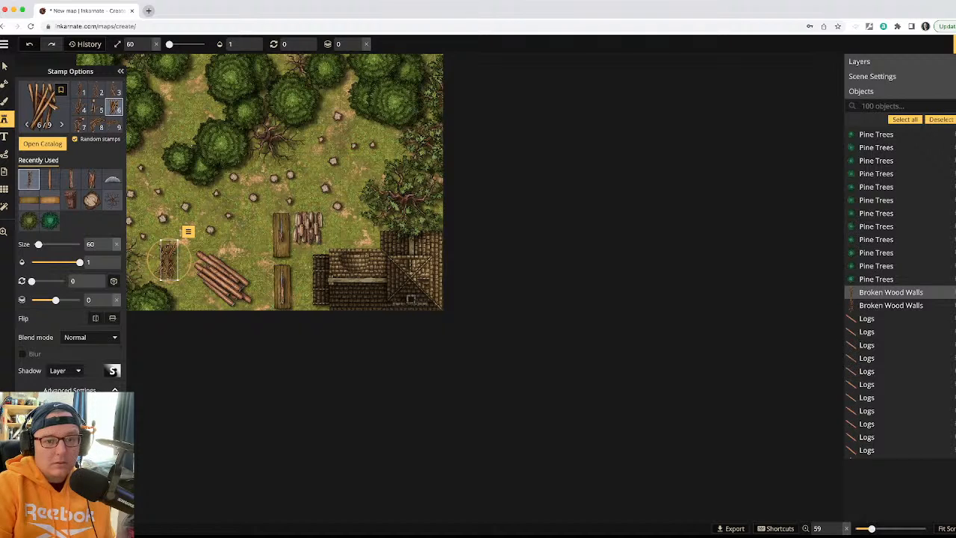
{"action": "left_click", "coordinate": [169, 259]}
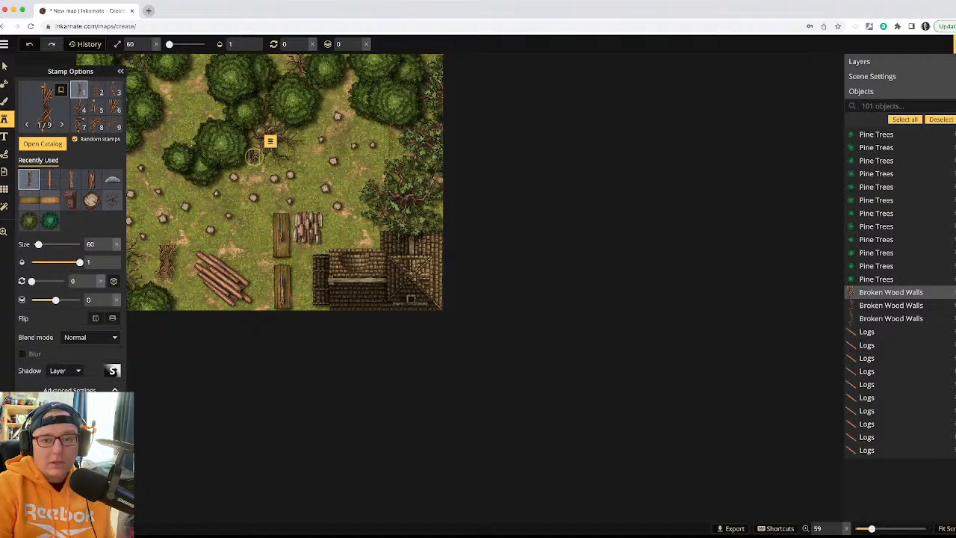
- Place a Broken Wood Walls stamp by the dying trees on the map's east edge and set its layer to -2
{"action": "left_click", "coordinate": [407, 145]}
{"action": "left_click", "coordinate": [426, 118]}
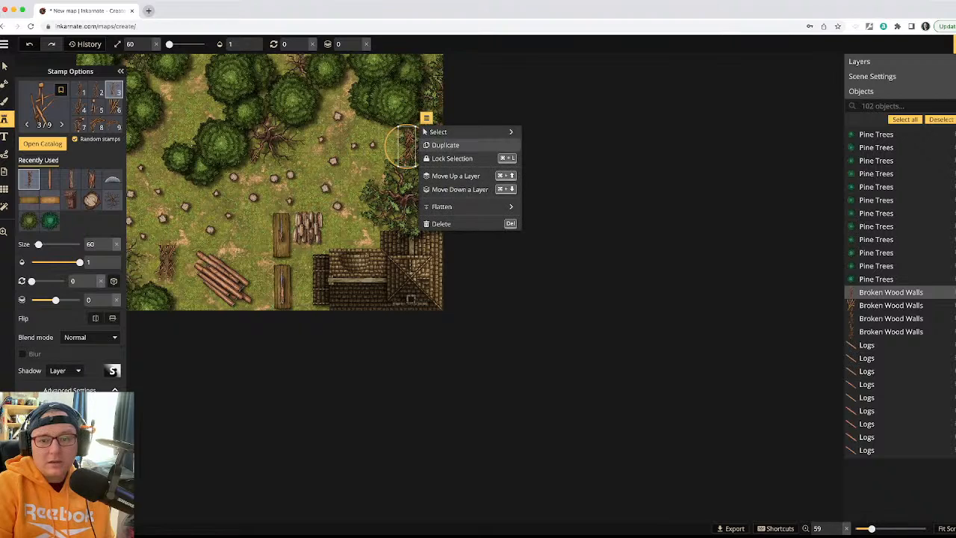
{"action": "left_click", "coordinate": [459, 189]}
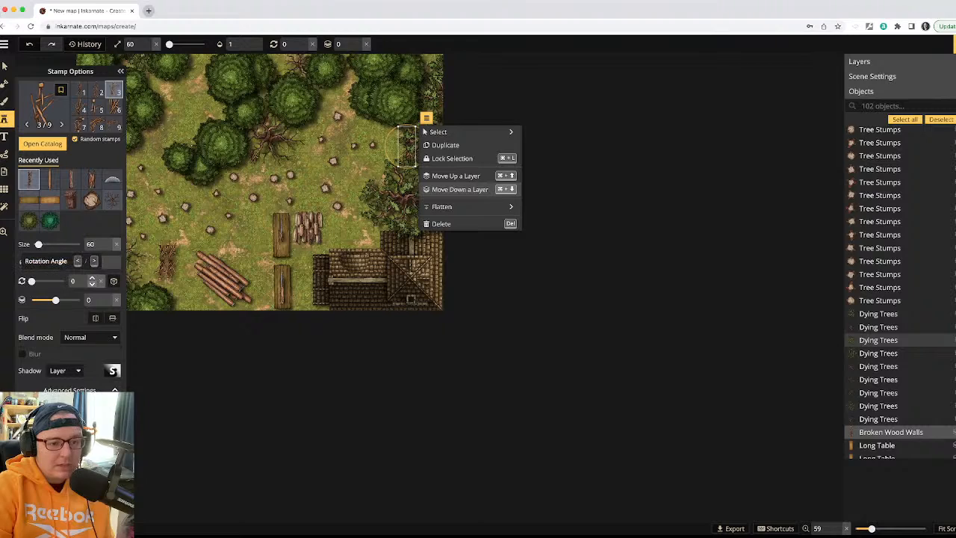
{"action": "left_click", "coordinate": [108, 303]}
{"action": "left_click", "coordinate": [107, 304]}
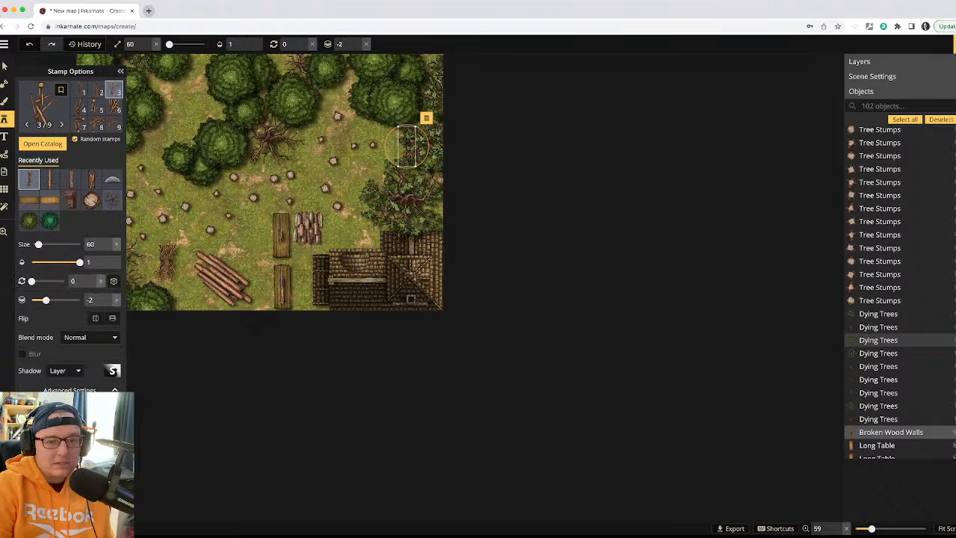
- Place three more Broken Wood Walls on layer -2: under the western pines, beside the bare tree and by the southwest pines
{"action": "left_click", "coordinate": [184, 175]}
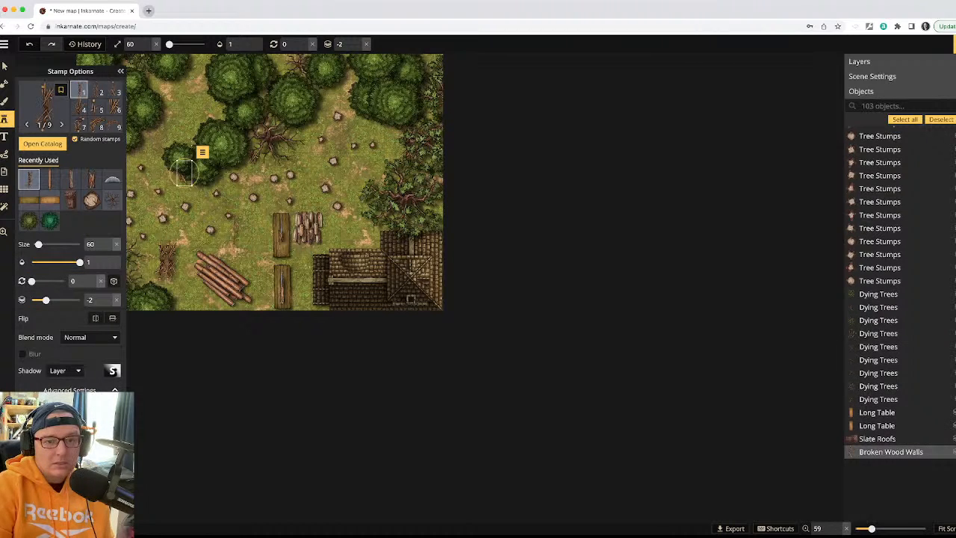
{"action": "left_click", "coordinate": [254, 138]}
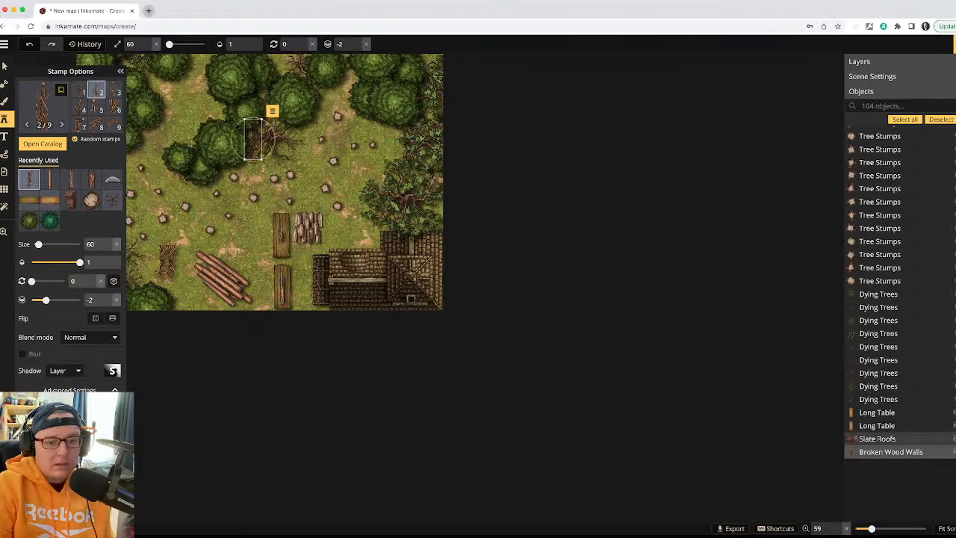
{"action": "left_click", "coordinate": [171, 298]}
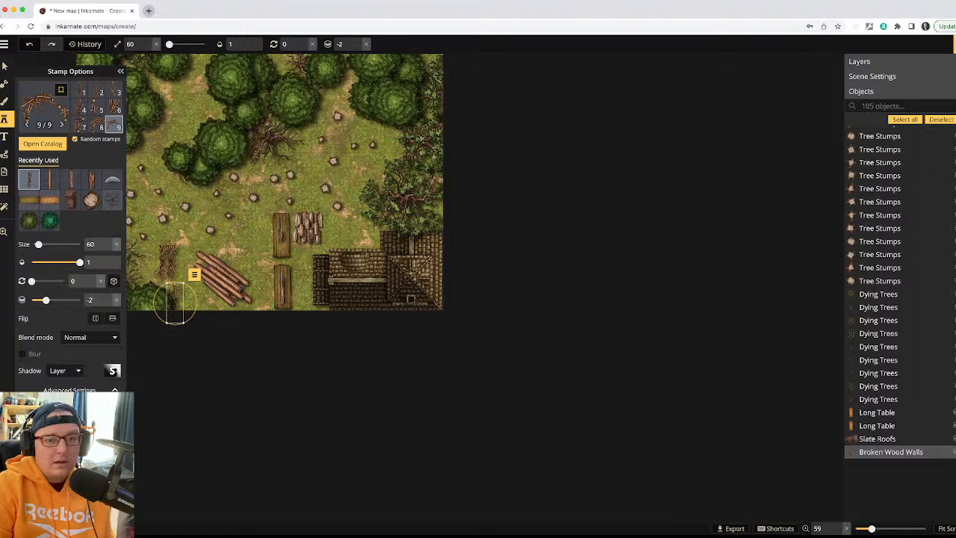
- Place a Broken Wood Walls stamp under the small pines west of the central bare tree and delete one overlapping wall beside the log pile
{"action": "left_click", "coordinate": [178, 148]}
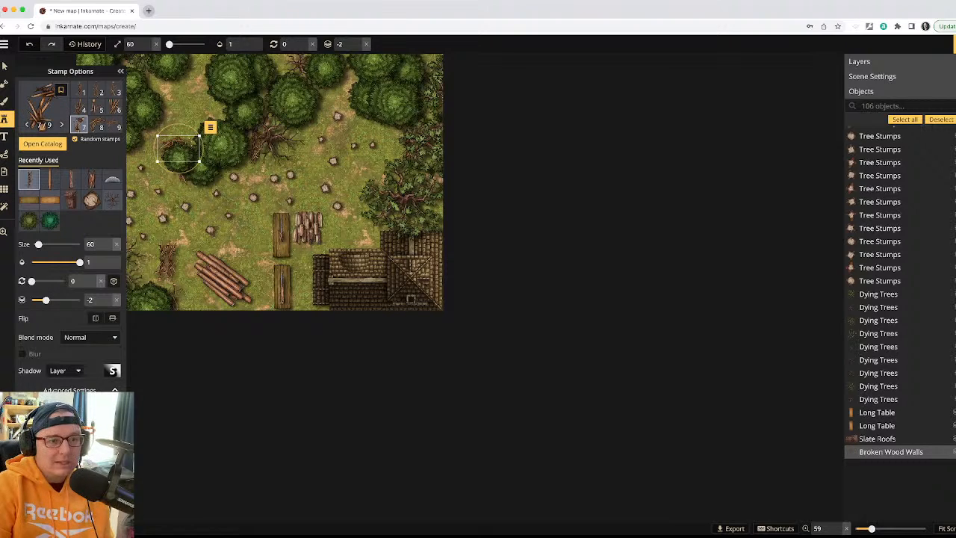
{"action": "left_click", "coordinate": [4, 66]}
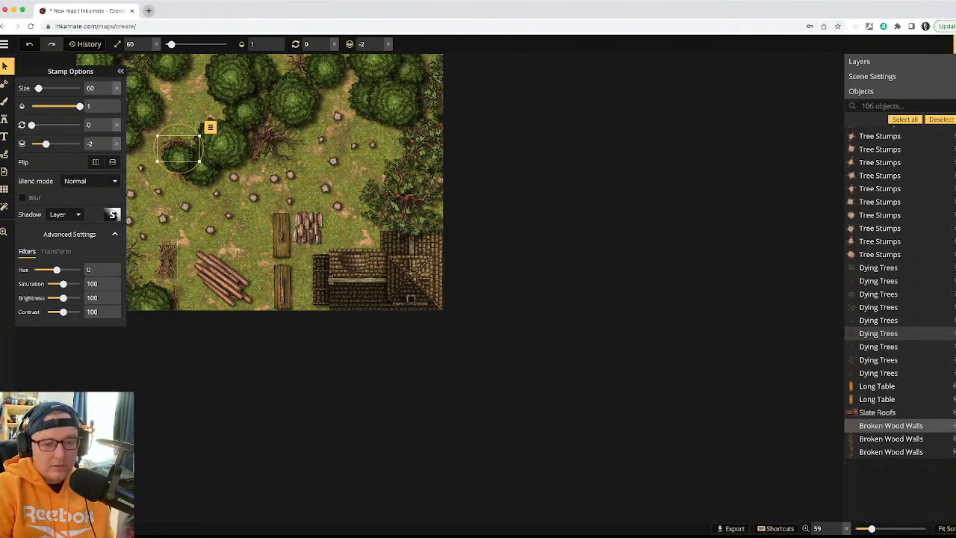
{"action": "key", "text": "Delete"}
- Rotate the remaining Broken Wood Walls stamp beside the log pile to 99 and move it against the southwest pines
{"action": "left_click", "coordinate": [160, 259]}
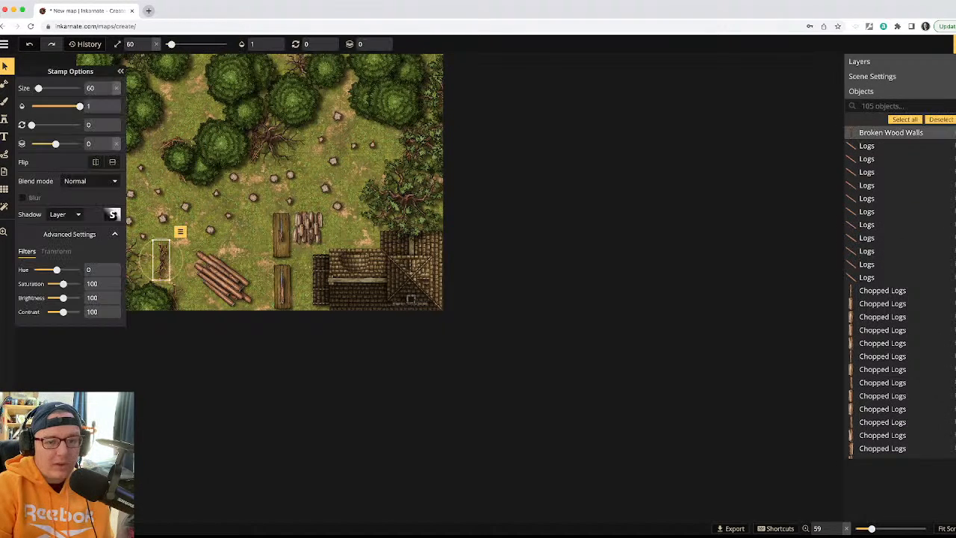
{"action": "left_click_drag", "start_coordinate": [31, 125], "coordinate": [45, 125]}
{"action": "left_click_drag", "start_coordinate": [151, 275], "coordinate": [147, 283]}
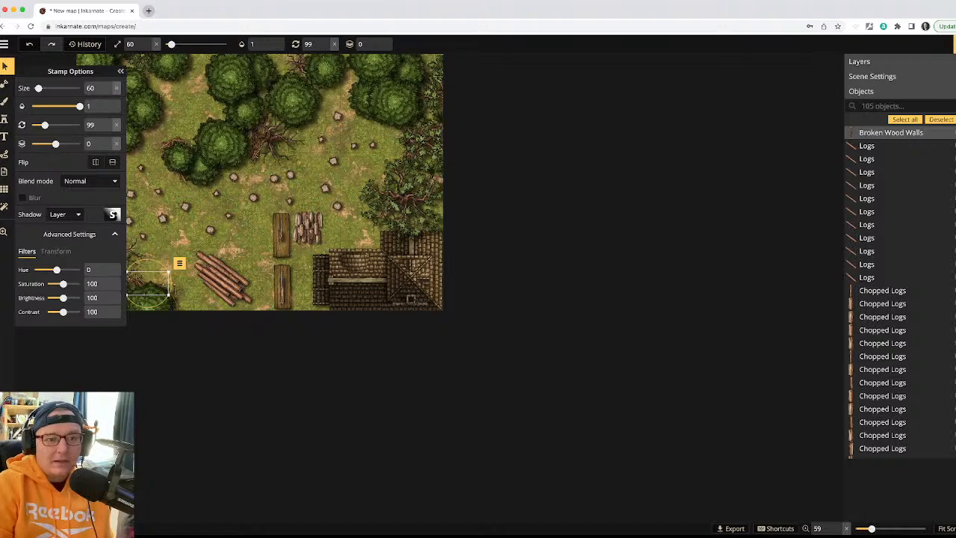
{"action": "key", "text": "Escape"}
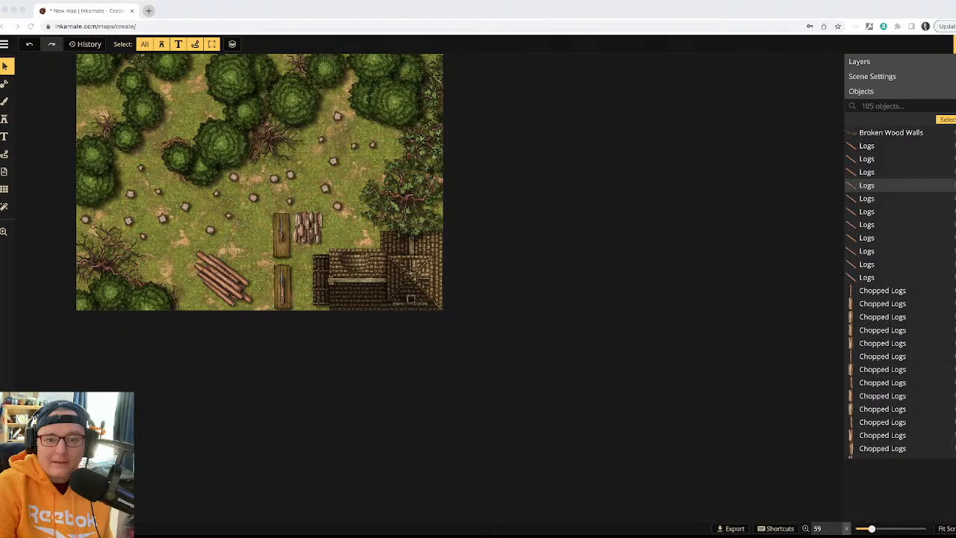
- Choose the second dirt texture for the foreground brush and set the brush size to 45
{"action": "scroll", "coordinate": [282, 276], "scroll_direction": "up", "scroll_amount": 5}
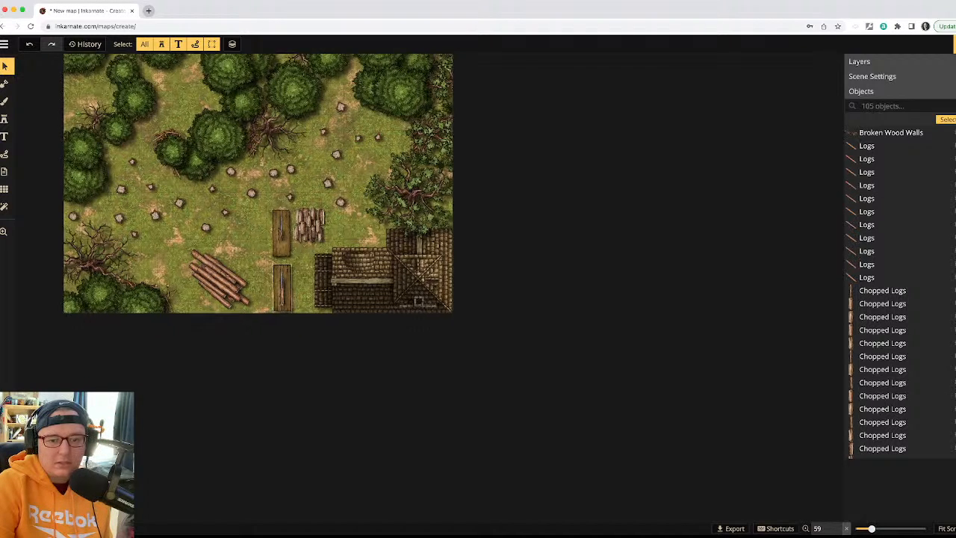
{"action": "scroll", "coordinate": [282, 265], "scroll_direction": "up", "scroll_amount": 5}
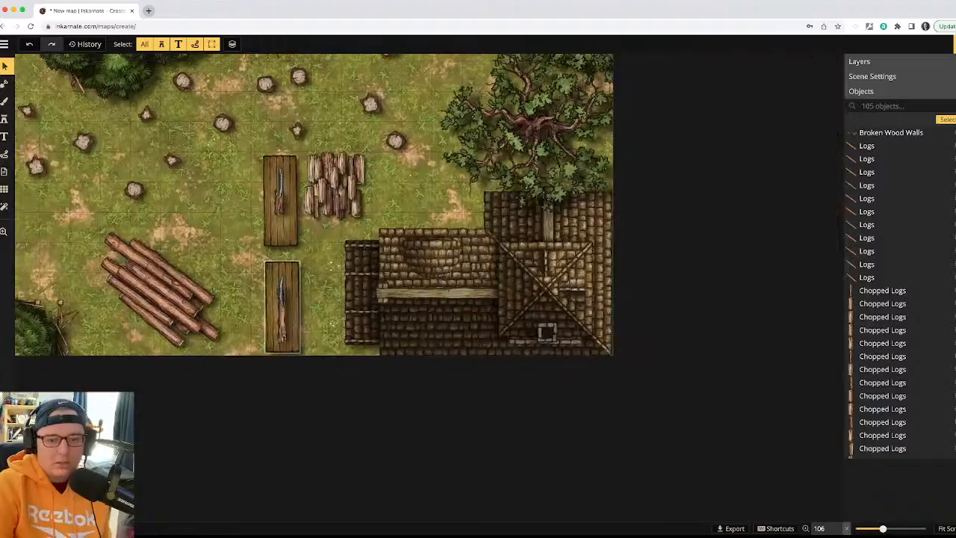
{"action": "scroll", "coordinate": [303, 260], "scroll_direction": "up", "scroll_amount": 1}
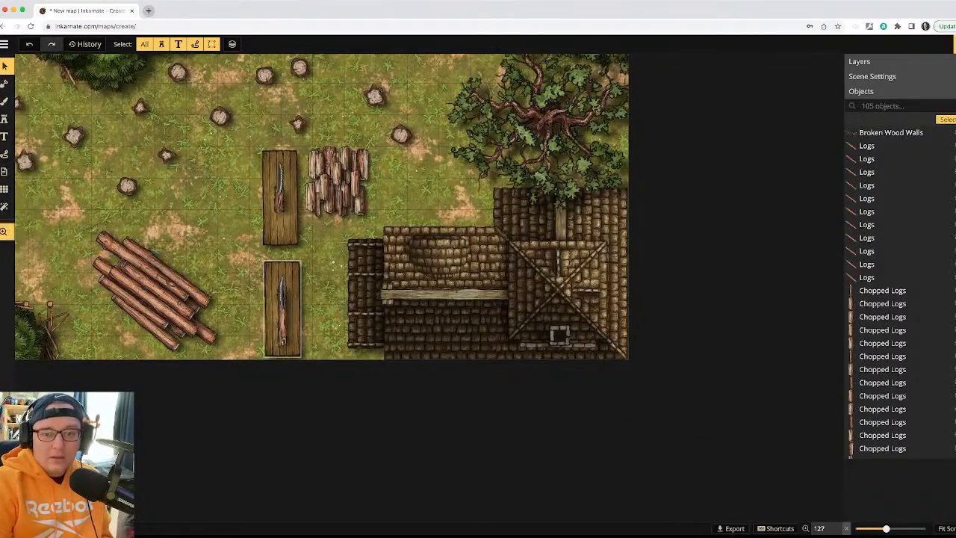
{"action": "scroll", "coordinate": [385, 288], "scroll_direction": "up", "scroll_amount": 10}
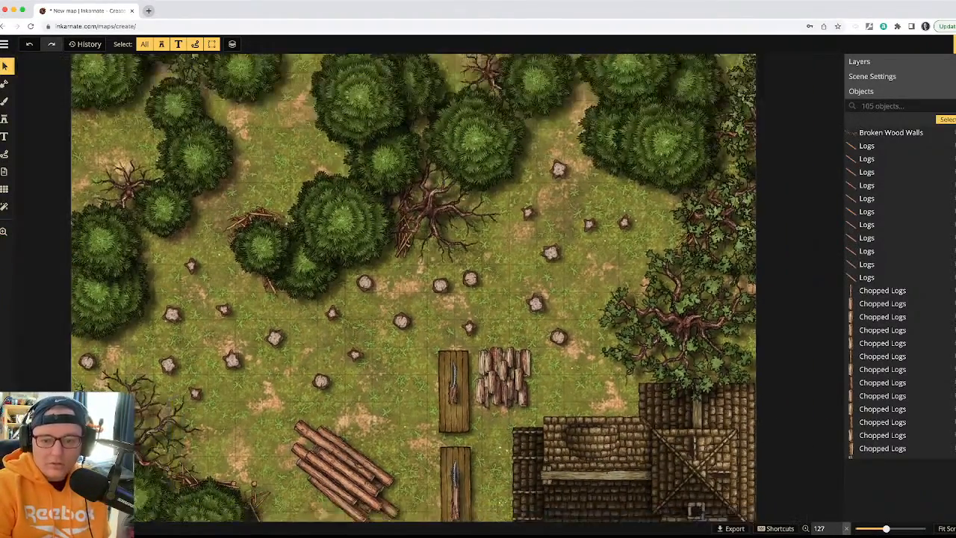
{"action": "scroll", "coordinate": [429, 381], "scroll_direction": "down", "scroll_amount": 4}
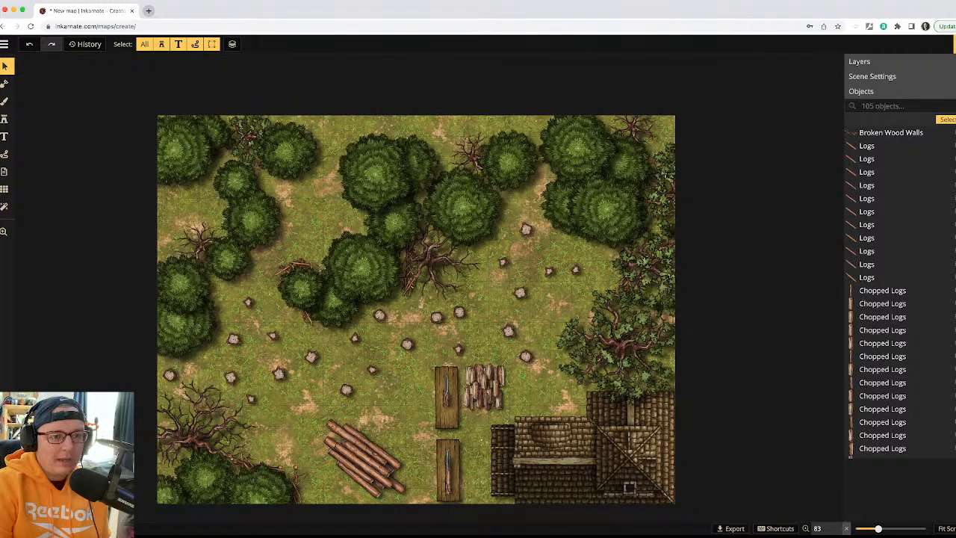
{"action": "left_click", "coordinate": [4, 101]}
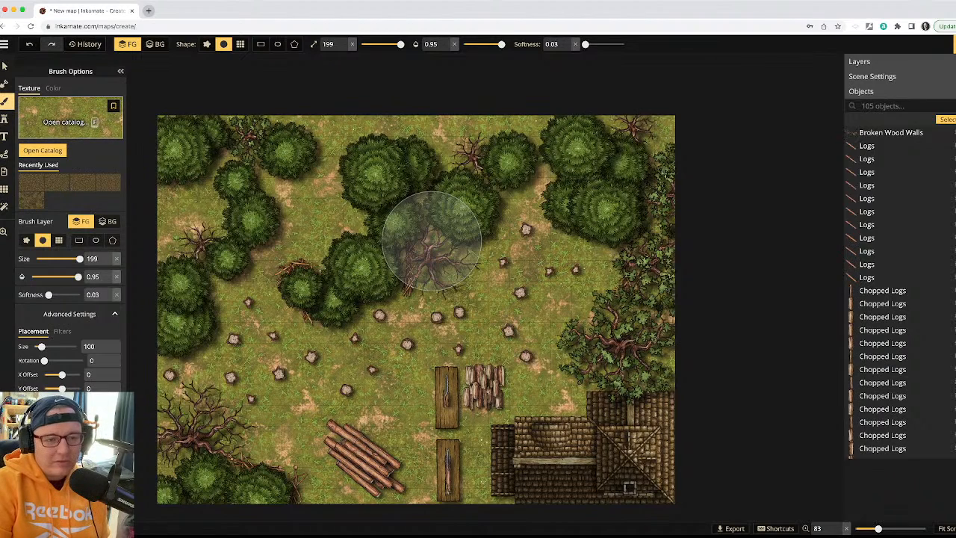
{"action": "left_click", "coordinate": [70, 118]}
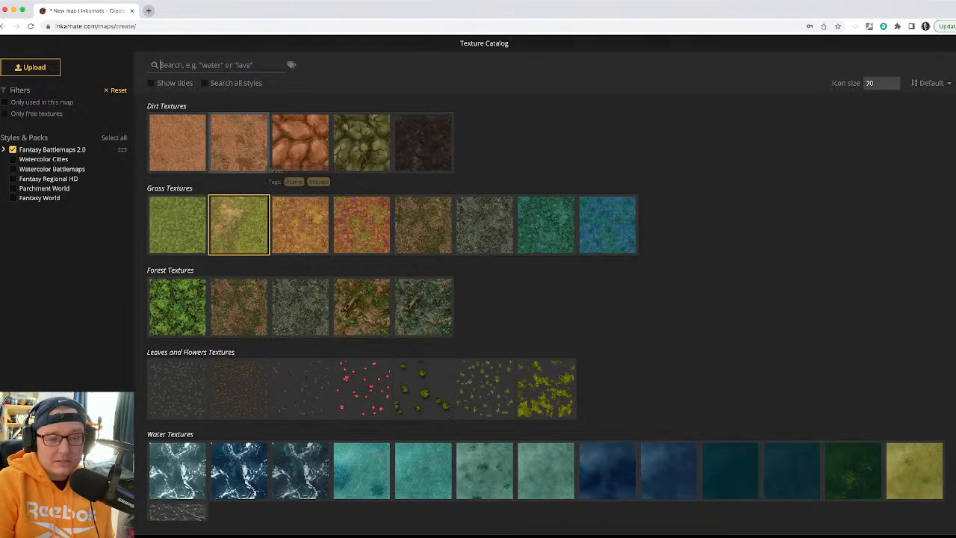
{"action": "left_click", "coordinate": [238, 142]}
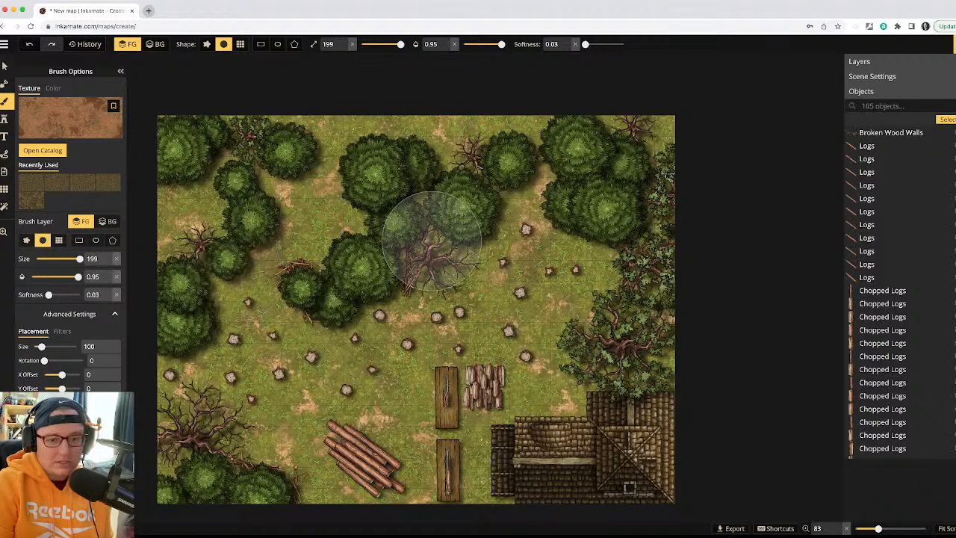
{"action": "left_click_drag", "start_coordinate": [80, 258], "coordinate": [54, 258]}
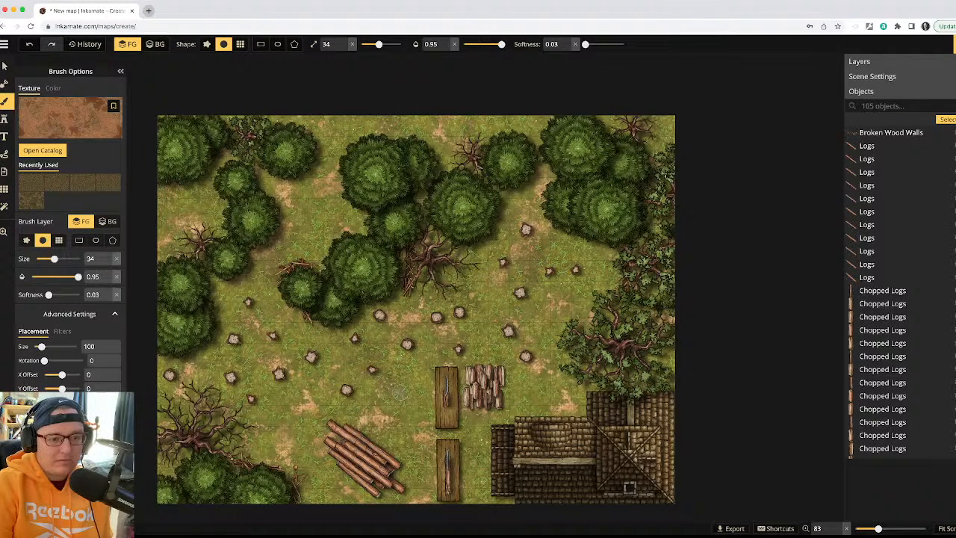
{"action": "key", "text": "bracketright"}
{"action": "key", "text": "bracketright"}
{"action": "key", "text": "bracketright"}
{"action": "key", "text": "bracketright"}
{"action": "key", "text": "bracketright"}
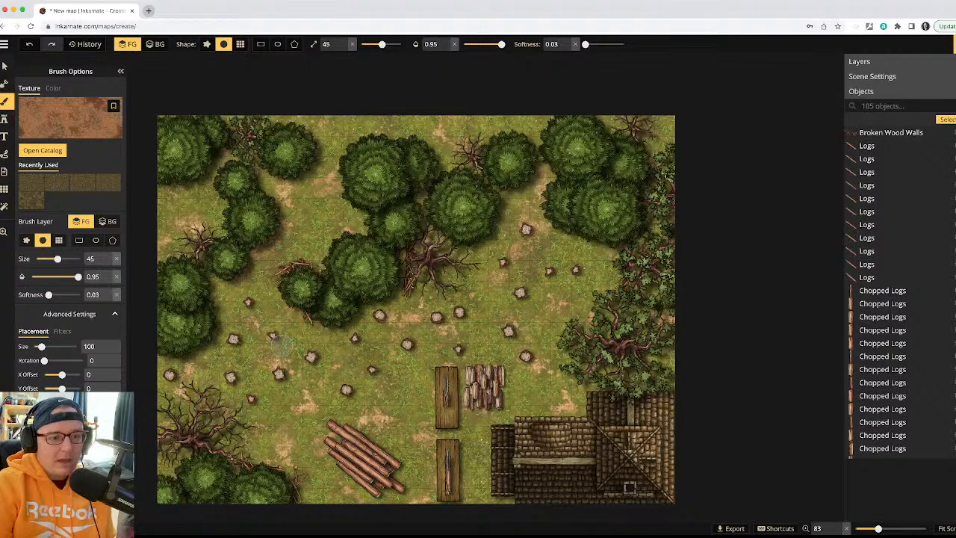
- Set the brush opacity to 0.62 and softness to 1, and paint dirt around the saw tables, log pile and house front
{"action": "left_click_drag", "start_coordinate": [78, 277], "coordinate": [66, 276]}
{"action": "mouse_move", "coordinate": [447, 440]}
{"action": "left_mouse_down"}
{"action": "mouse_move", "coordinate": [488, 465]}
{"action": "mouse_move", "coordinate": [445, 454]}
{"action": "left_mouse_up"}
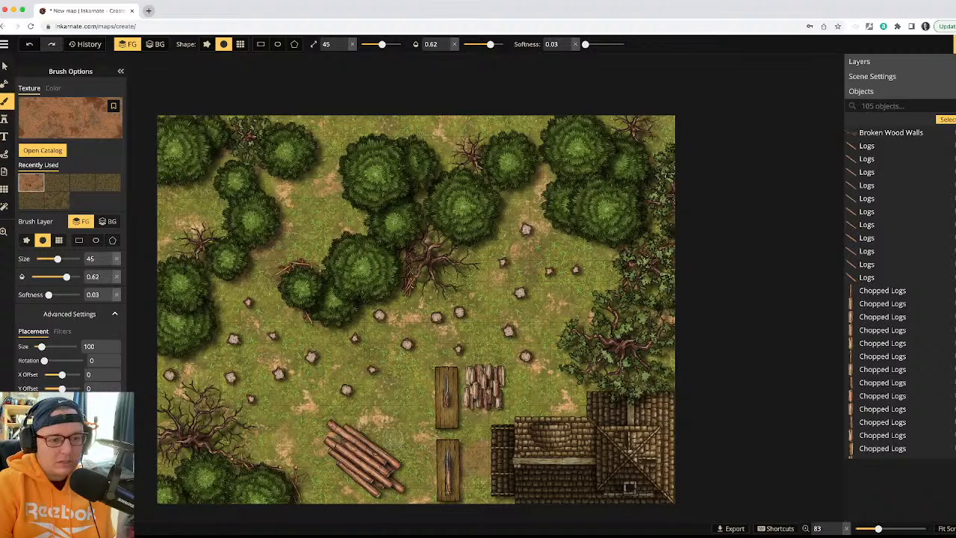
{"action": "left_click_drag", "start_coordinate": [49, 294], "coordinate": [80, 295]}
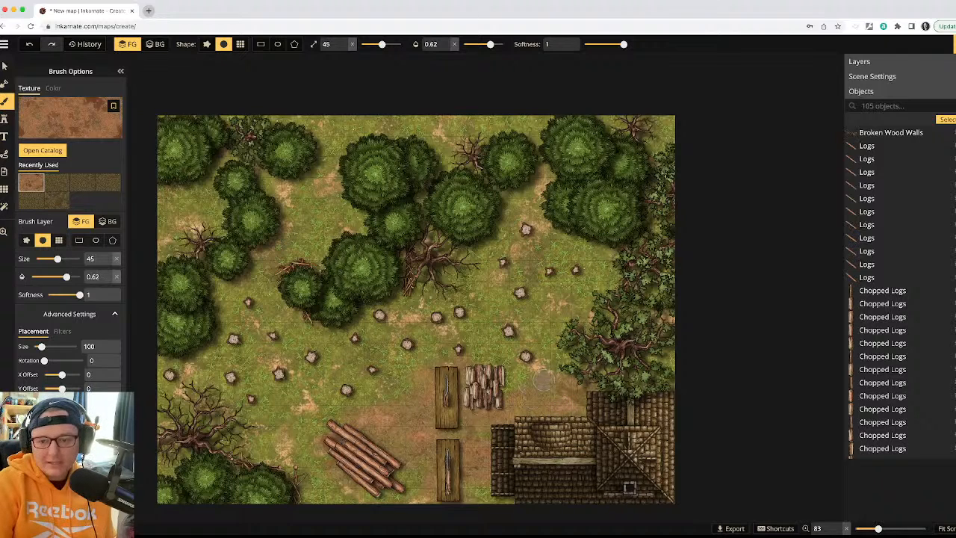
- Paint a winding dirt path from the saw tables past the western pines to the map's north edge
{"action": "scroll", "coordinate": [543, 381], "scroll_direction": "down", "scroll_amount": 1}
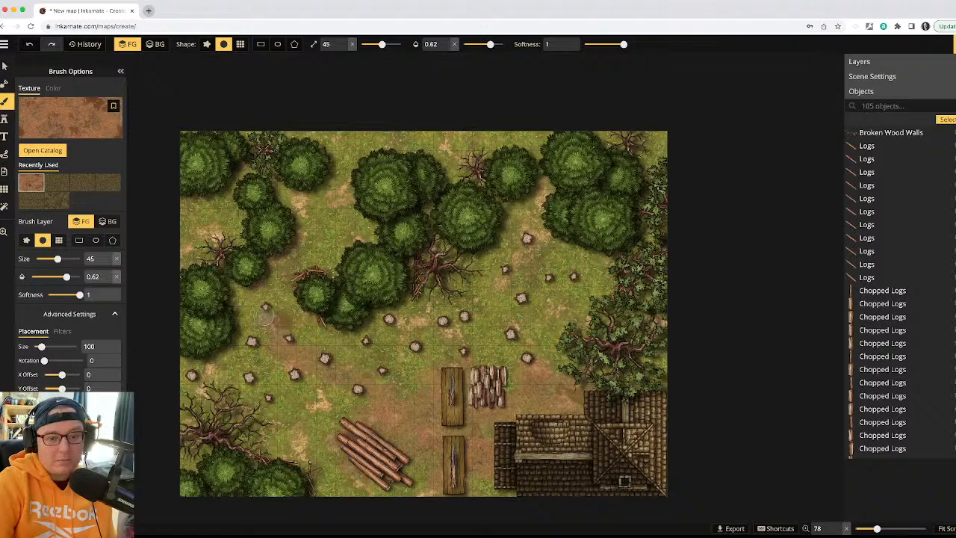
{"action": "mouse_move", "coordinate": [284, 305]}
{"action": "left_mouse_down"}
{"action": "mouse_move", "coordinate": [276, 280]}
{"action": "mouse_move", "coordinate": [310, 246]}
{"action": "mouse_move", "coordinate": [318, 252]}
{"action": "mouse_move", "coordinate": [310, 247]}
{"action": "mouse_move", "coordinate": [333, 227]}
{"action": "mouse_move", "coordinate": [325, 229]}
{"action": "mouse_move", "coordinate": [340, 204]}
{"action": "mouse_move", "coordinate": [332, 193]}
{"action": "mouse_move", "coordinate": [377, 171]}
{"action": "mouse_move", "coordinate": [350, 159]}
{"action": "mouse_move", "coordinate": [324, 171]}
{"action": "mouse_move", "coordinate": [356, 133]}
{"action": "left_mouse_up"}
{"action": "left_click_drag", "start_coordinate": [303, 286], "coordinate": [293, 338]}
{"action": "left_click_drag", "start_coordinate": [349, 379], "coordinate": [384, 394]}
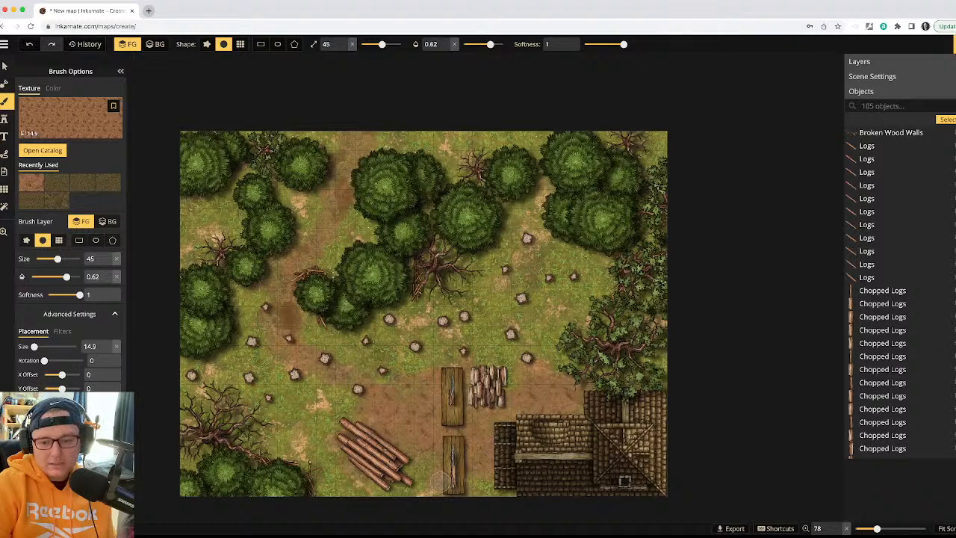
- Paint over the work area and the path to the north edge with the dirt texture scaled to 14.9
{"action": "left_click", "coordinate": [510, 494]}
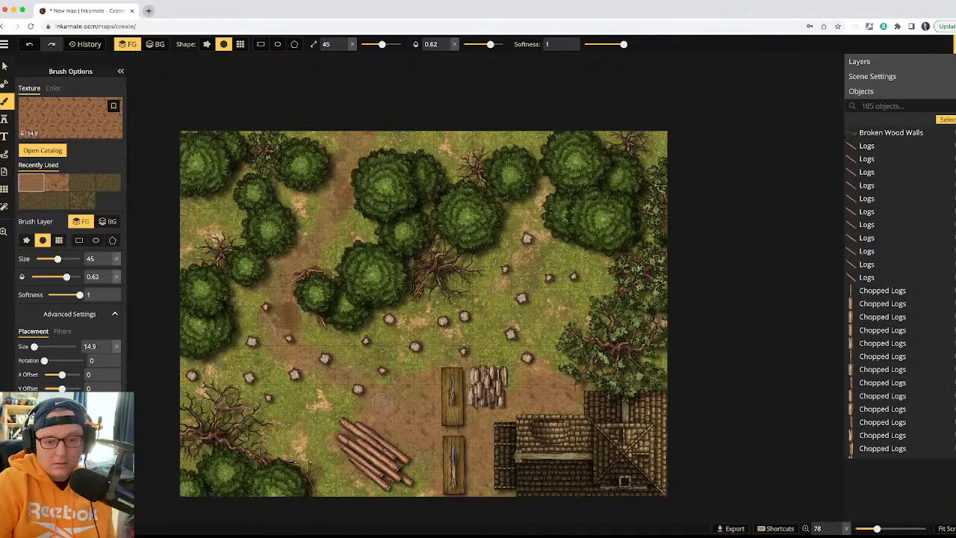
{"action": "mouse_move", "coordinate": [332, 370]}
{"action": "left_mouse_down"}
{"action": "mouse_move", "coordinate": [277, 340]}
{"action": "mouse_move", "coordinate": [280, 327]}
{"action": "mouse_move", "coordinate": [304, 322]}
{"action": "mouse_move", "coordinate": [286, 314]}
{"action": "mouse_move", "coordinate": [284, 296]}
{"action": "mouse_move", "coordinate": [305, 257]}
{"action": "mouse_move", "coordinate": [336, 230]}
{"action": "mouse_move", "coordinate": [357, 135]}
{"action": "left_mouse_up"}
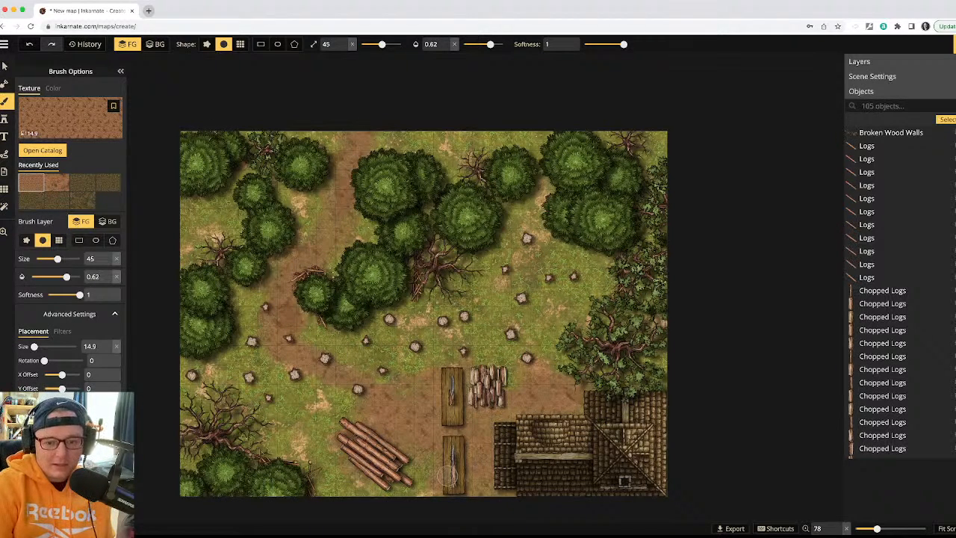
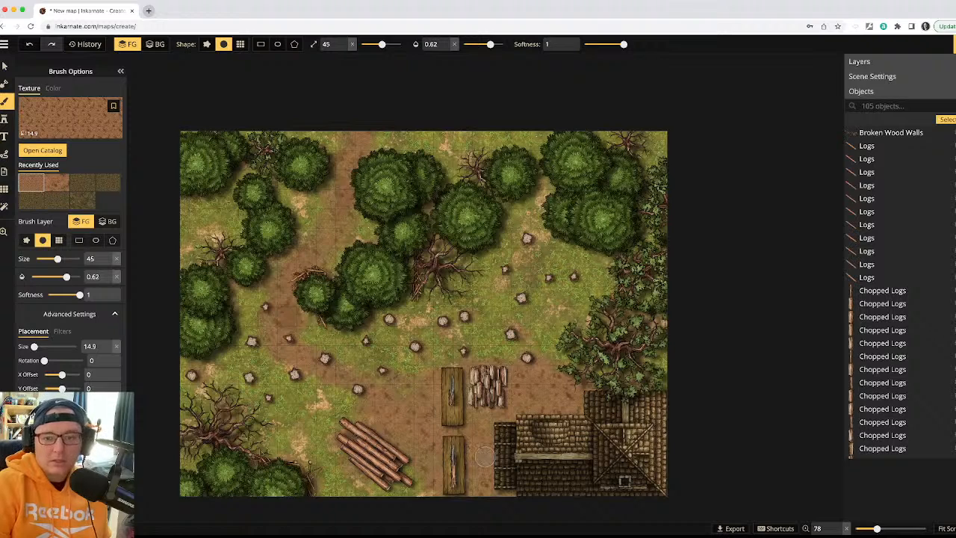
- Choose the patchy grass texture, set the brush opacity to 0.38 and blend grass over the edges of the dirt path
{"action": "scroll", "coordinate": [484, 457], "scroll_direction": "up", "scroll_amount": 1}
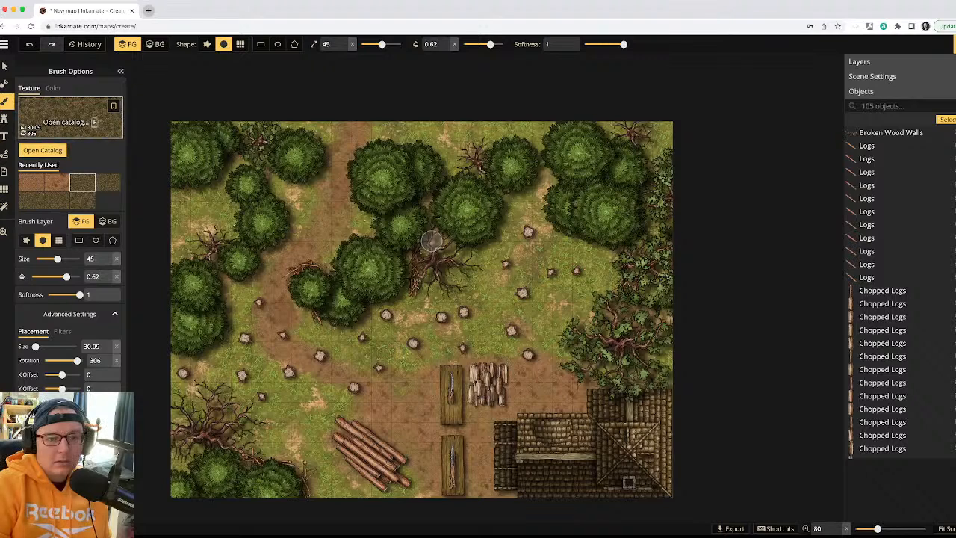
{"action": "left_click", "coordinate": [43, 150]}
{"action": "left_click", "coordinate": [229, 219]}
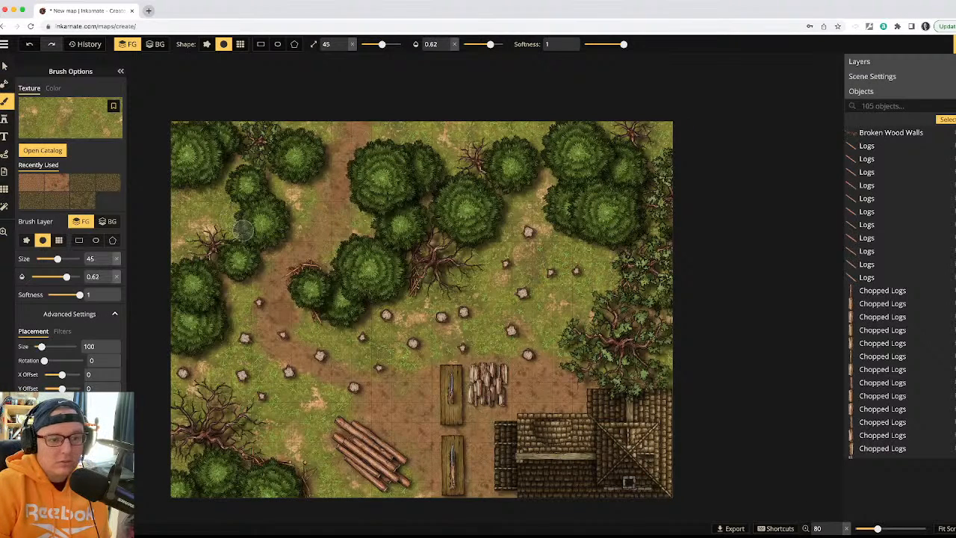
{"action": "scroll", "coordinate": [246, 251], "scroll_direction": "up", "scroll_amount": 1}
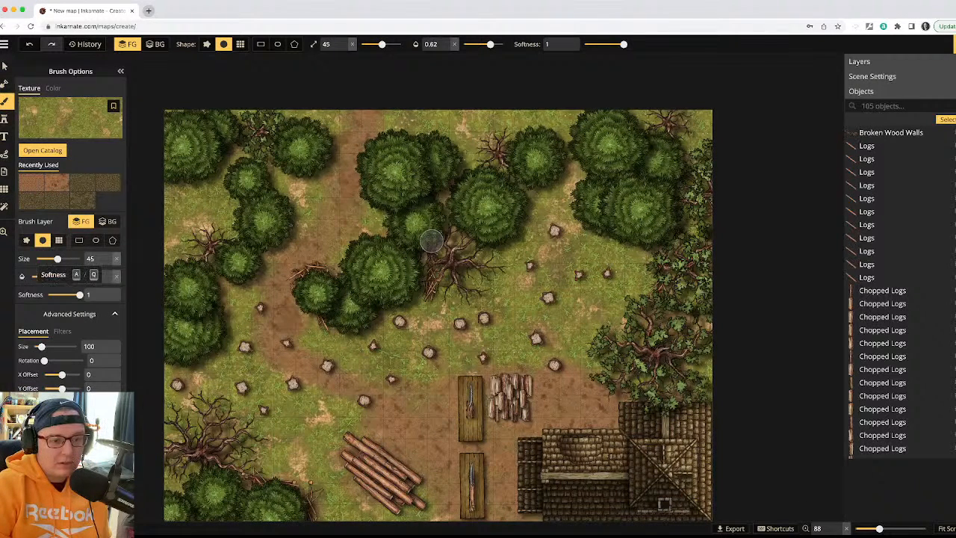
{"action": "left_click_drag", "start_coordinate": [67, 277], "coordinate": [54, 276]}
{"action": "left_click_drag", "start_coordinate": [230, 311], "coordinate": [265, 328]}
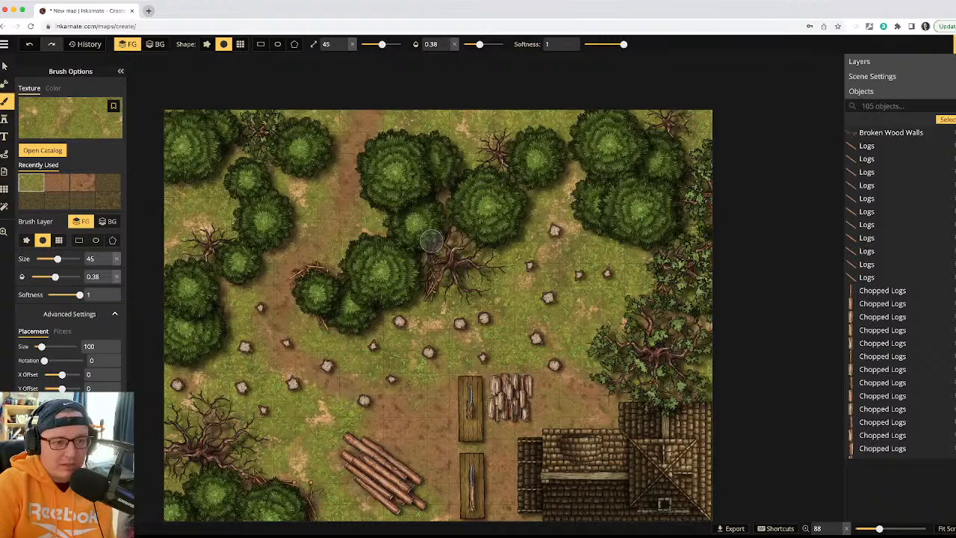
- Move the tree stumps standing on the dirt path and work area onto the surrounding grass
{"action": "left_click", "coordinate": [4, 66]}
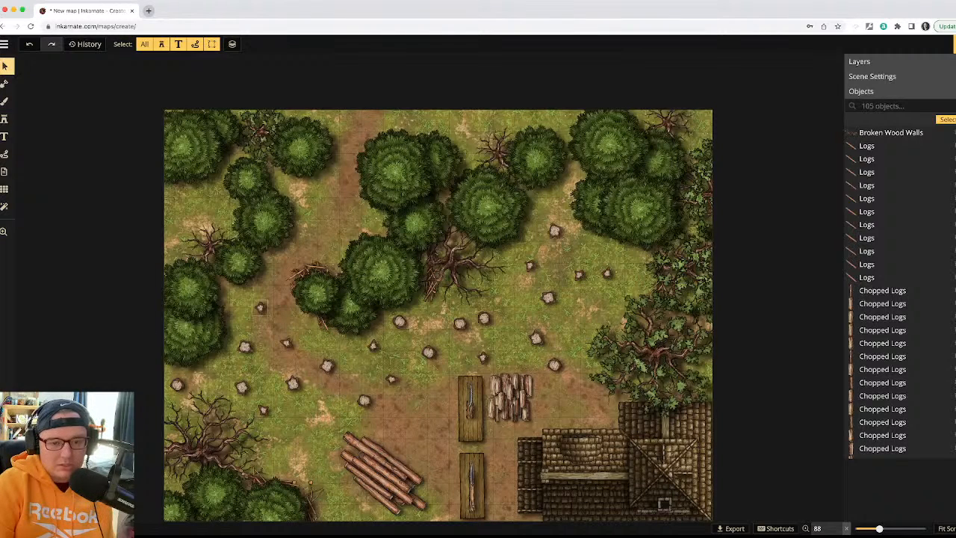
{"action": "left_click", "coordinate": [260, 307]}
{"action": "left_click_drag", "start_coordinate": [260, 307], "coordinate": [246, 306]}
{"action": "left_click", "coordinate": [286, 342]}
{"action": "left_click_drag", "start_coordinate": [286, 342], "coordinate": [353, 362]}
{"action": "left_click_drag", "start_coordinate": [293, 382], "coordinate": [284, 445]}
{"action": "key", "text": "Escape"}
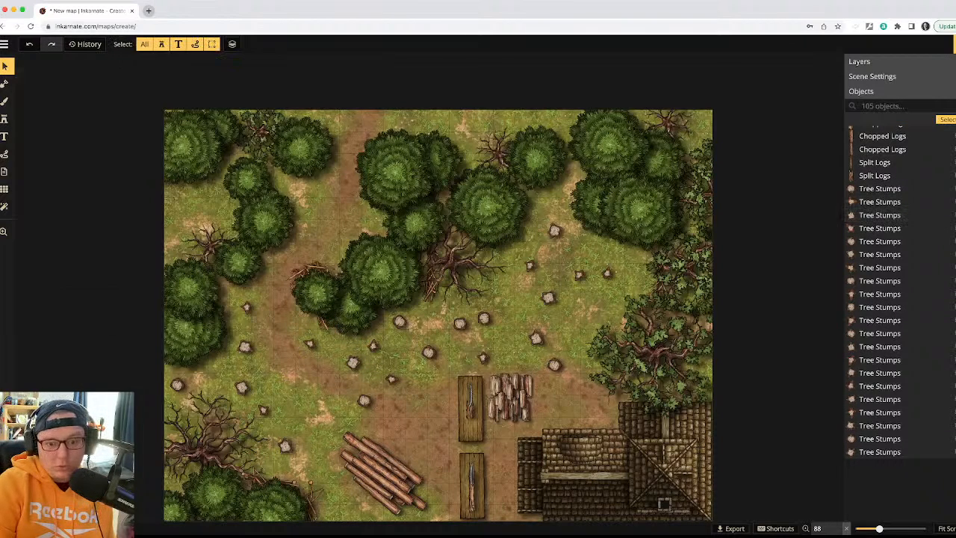
{"action": "left_click_drag", "start_coordinate": [363, 400], "coordinate": [303, 417]}
{"action": "left_click_drag", "start_coordinate": [391, 379], "coordinate": [583, 322]}
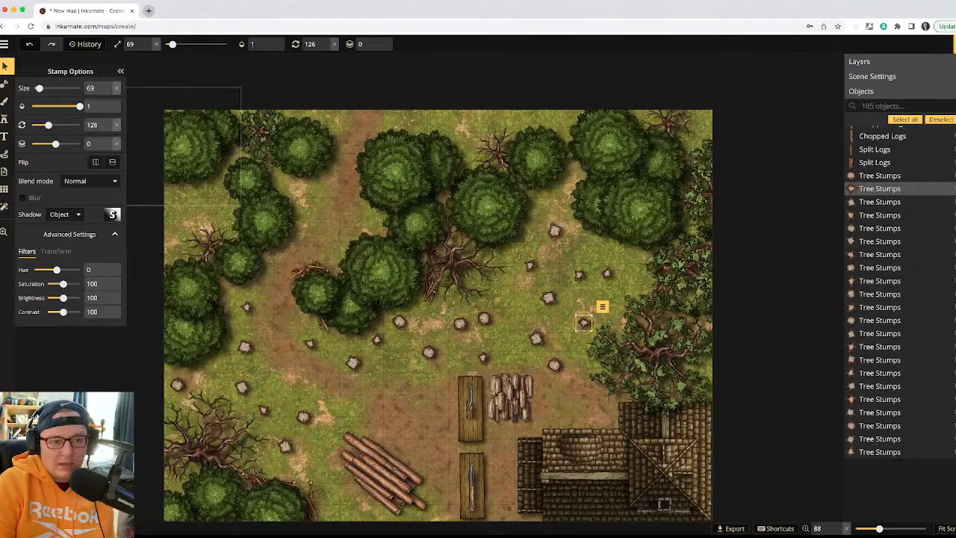
- Place three small pine trees at size 69 around the bare tree near the map's west edge
{"action": "left_click", "coordinate": [4, 118]}
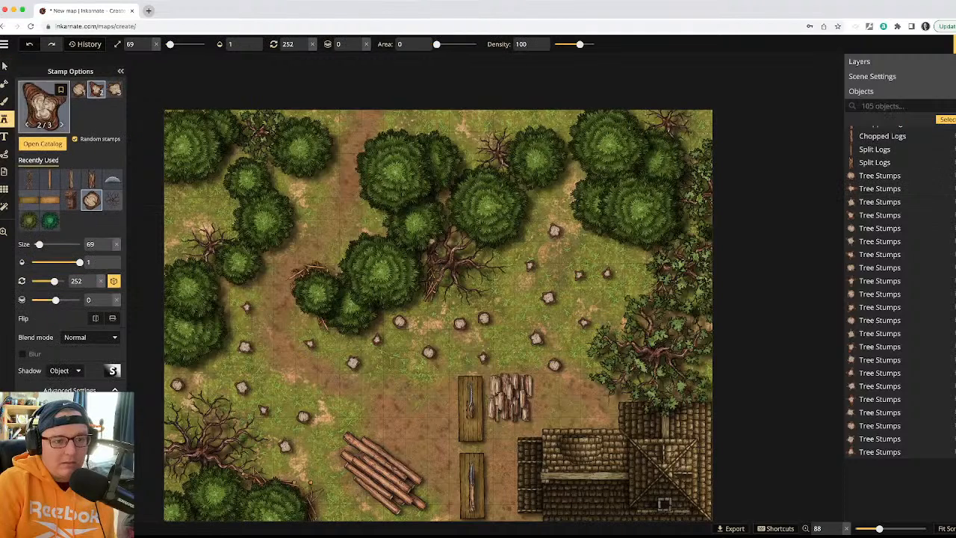
{"action": "left_click", "coordinate": [28, 221]}
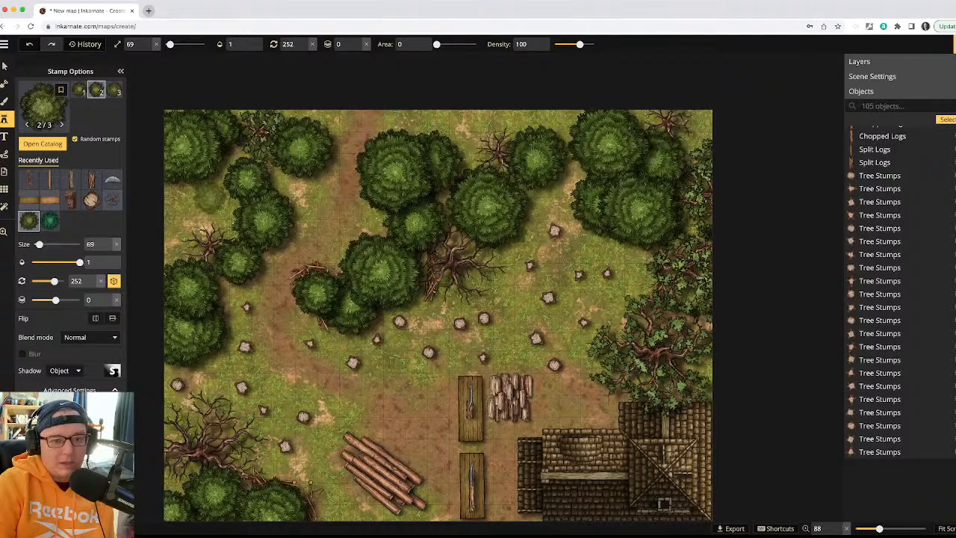
{"action": "left_click", "coordinate": [206, 208]}
{"action": "left_click", "coordinate": [183, 224]}
{"action": "left_click", "coordinate": [200, 243]}
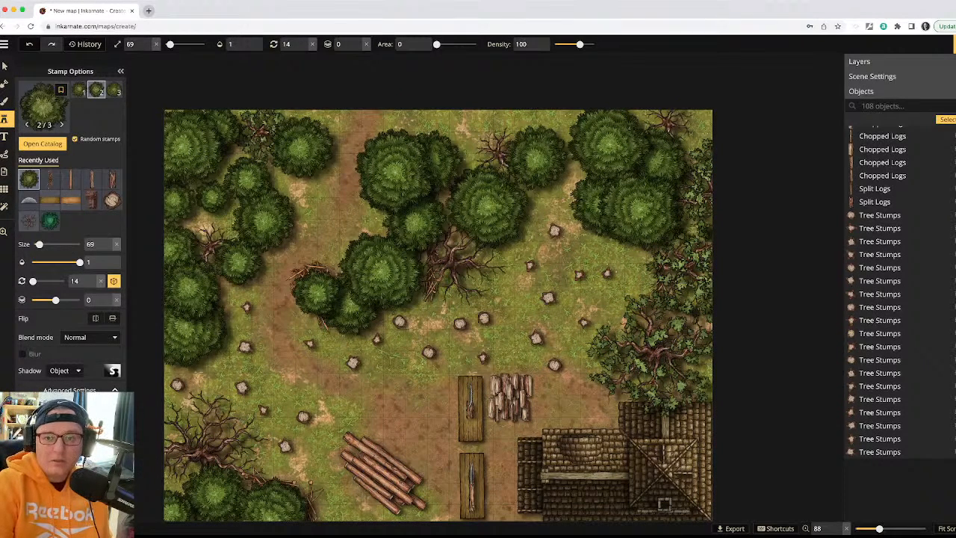
- Save the map as LumberMill25x19 and leave stamp placement with nothing selected
{"action": "key", "text": "ctrl+s"}
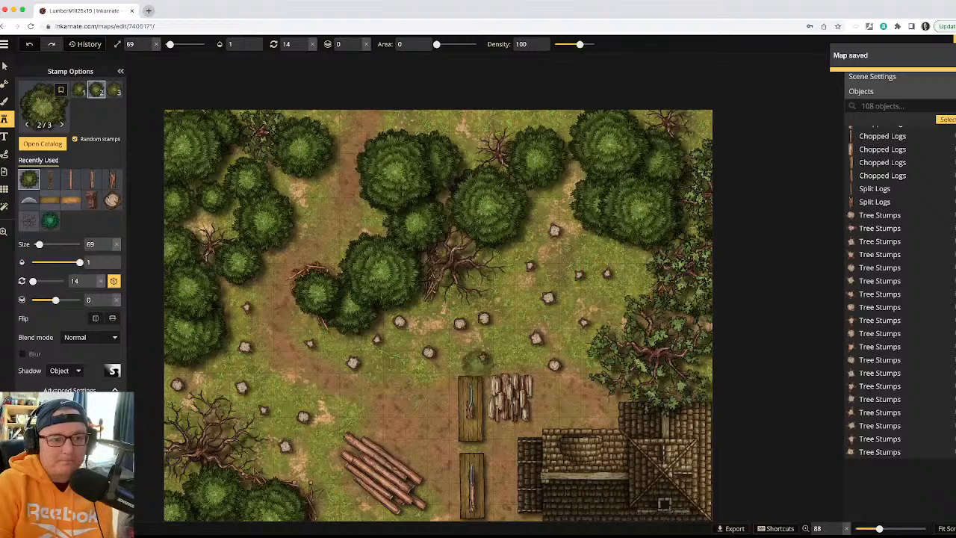
{"action": "left_click", "coordinate": [5, 67]}
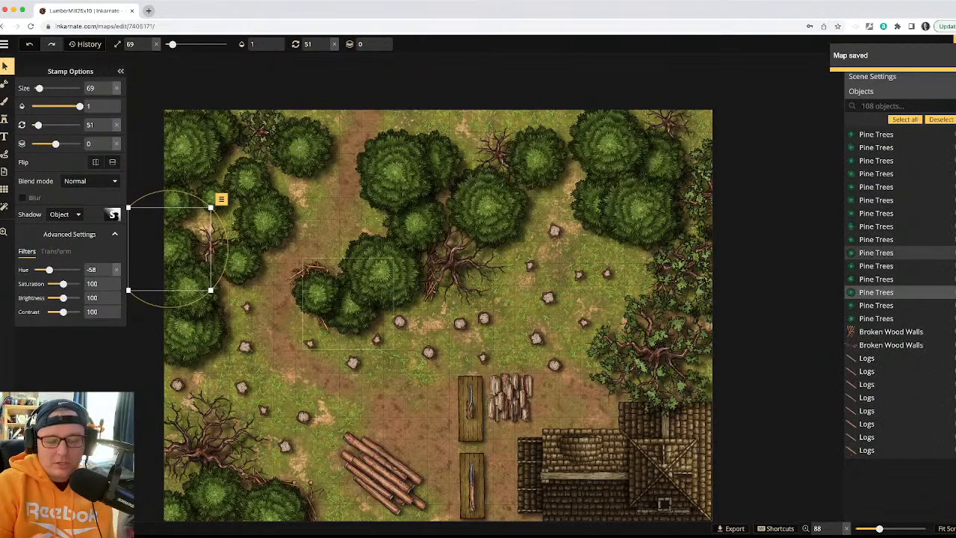
{"action": "left_click", "coordinate": [5, 66]}
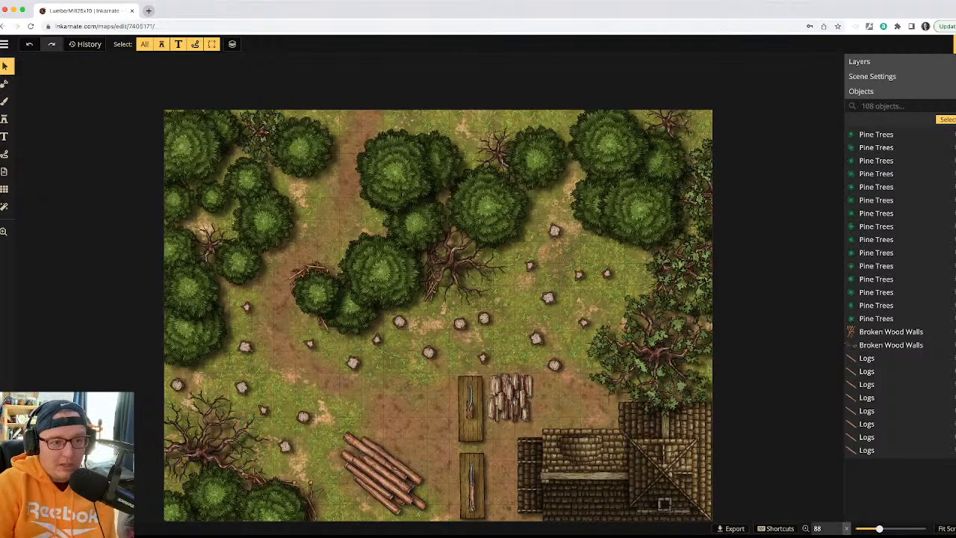
- Search the stamp catalog for "axe" and clear the search
{"action": "left_click", "coordinate": [4, 119]}
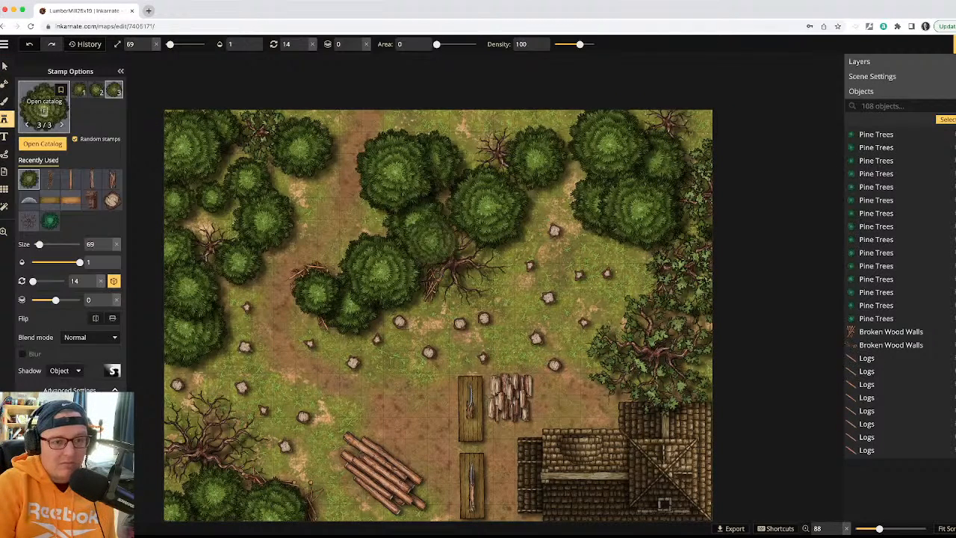
{"action": "left_click", "coordinate": [44, 110]}
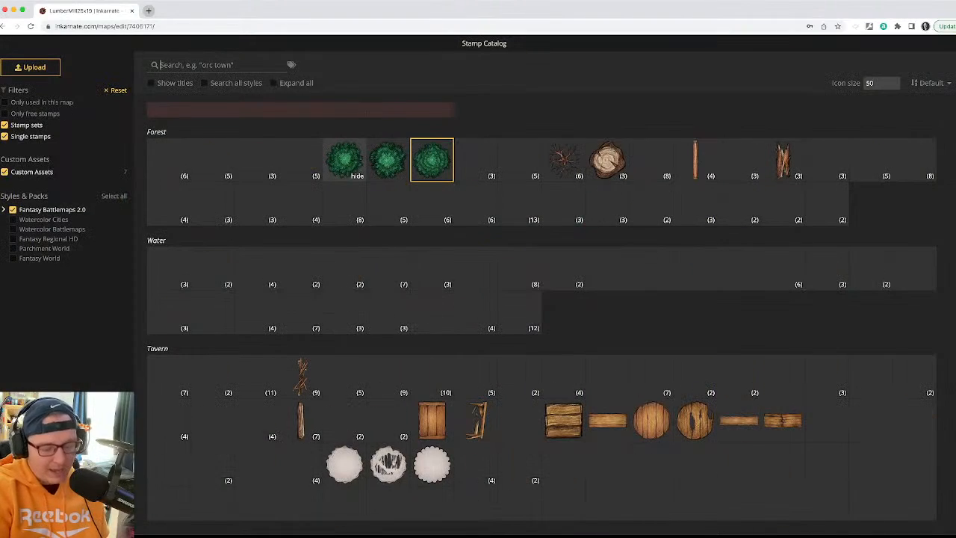
{"action": "type", "text": "ax"}
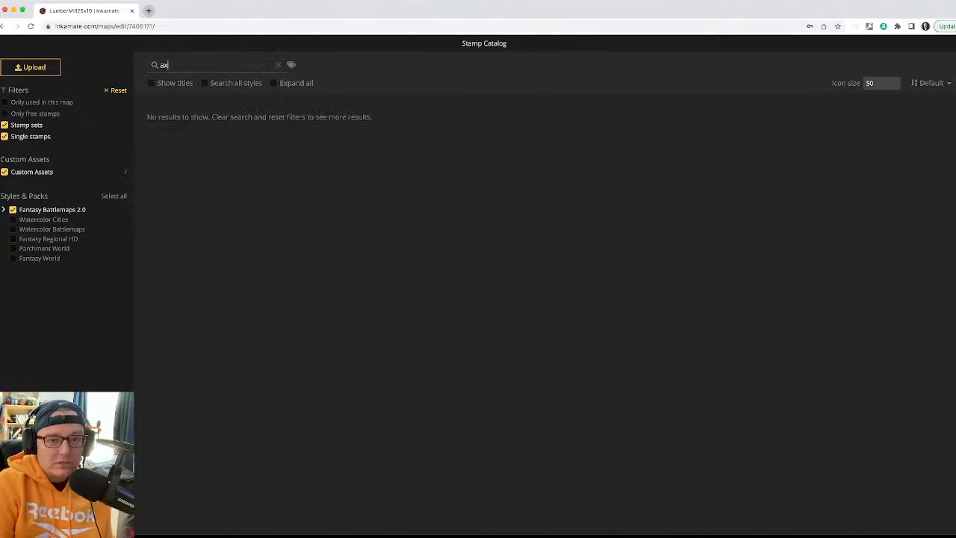
{"action": "type", "text": "e"}
{"action": "left_click", "coordinate": [279, 64]}
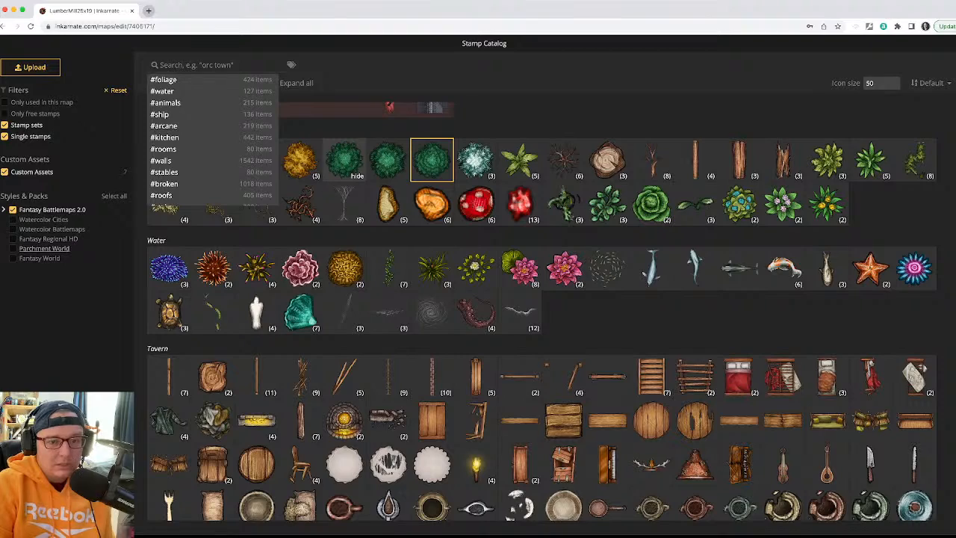
- Choose the Horse Cart stamp from the Farmstead section of the stamp catalog
{"action": "scroll", "coordinate": [347, 160], "scroll_direction": "down", "scroll_amount": 5}
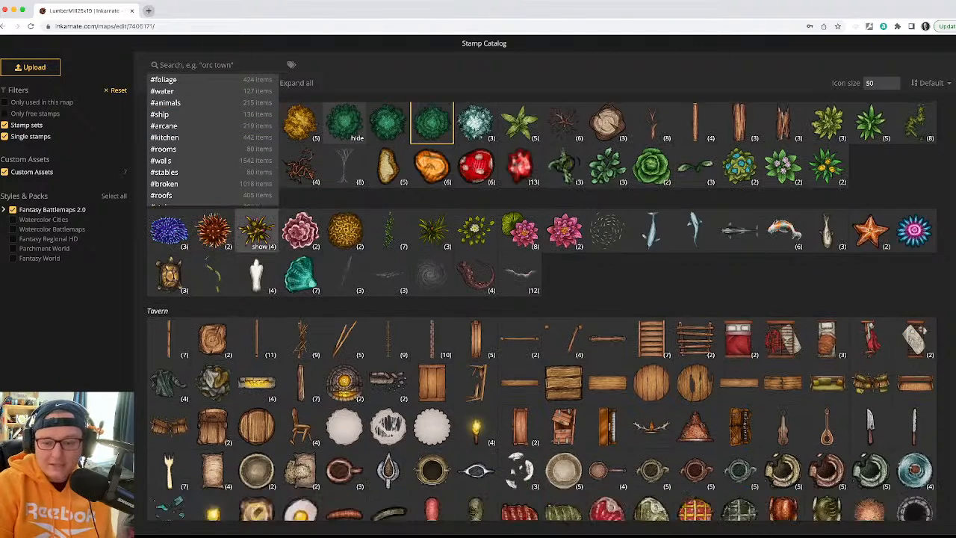
{"action": "scroll", "coordinate": [542, 311], "scroll_direction": "down", "scroll_amount": 3}
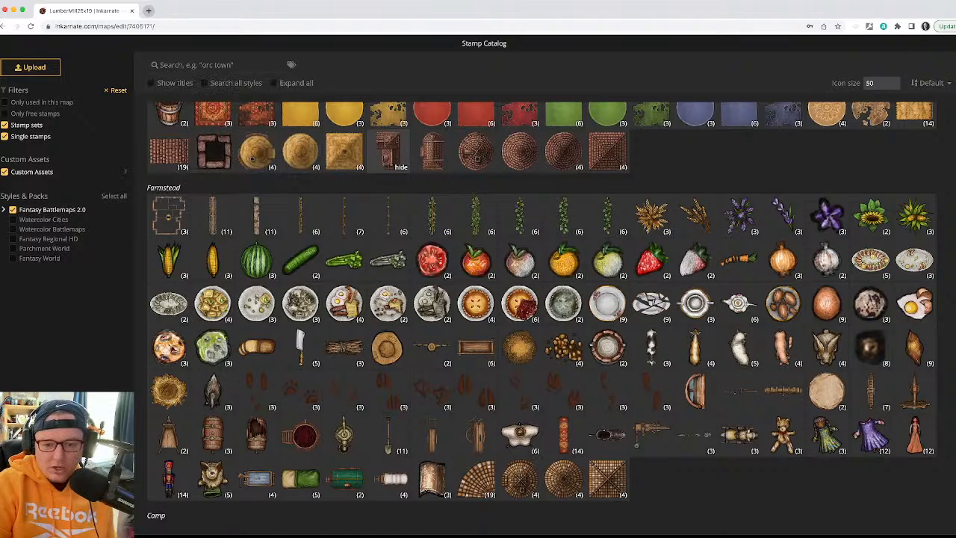
{"action": "scroll", "coordinate": [389, 149], "scroll_direction": "down", "scroll_amount": 1}
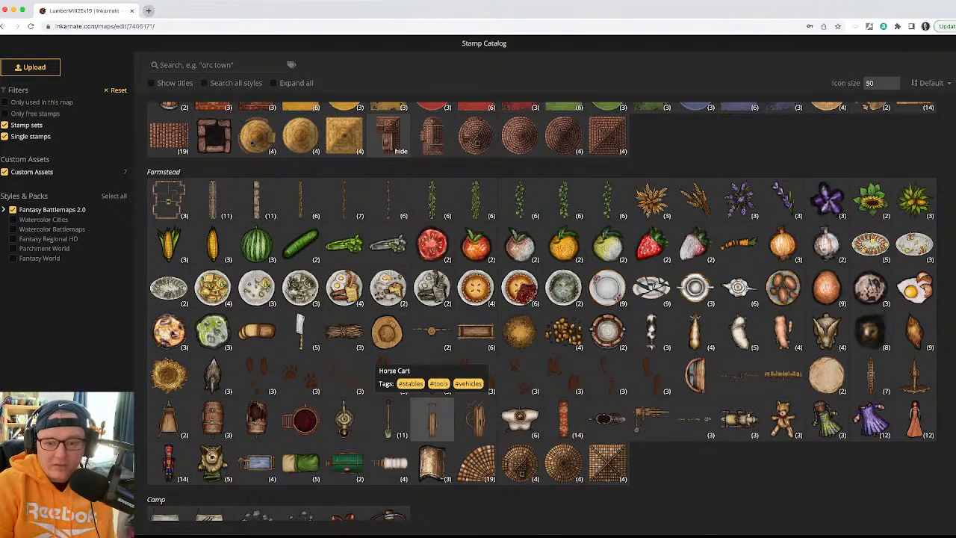
{"action": "left_click", "coordinate": [432, 420]}
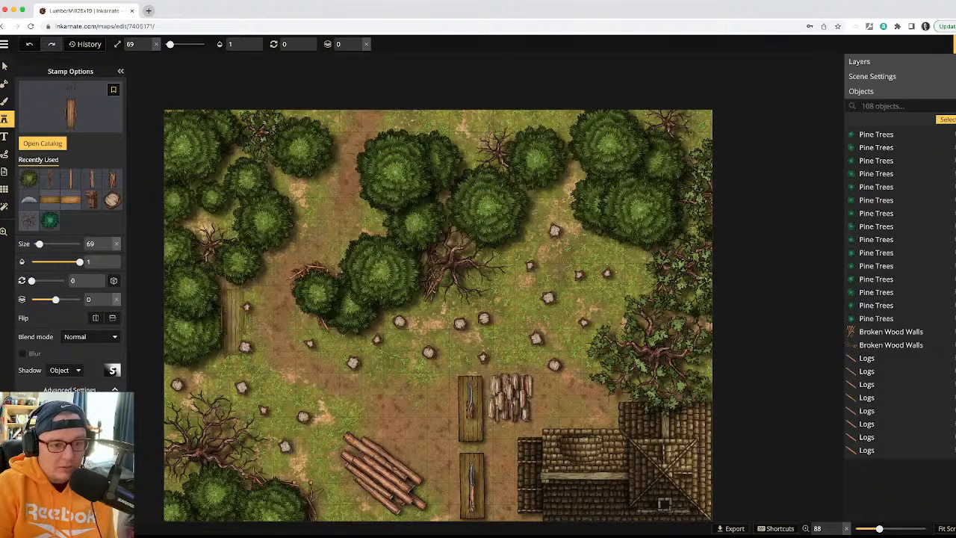
- Place one horse cart at size 50 just north of the large log pile and rotate it to 285
{"action": "scroll", "coordinate": [431, 258], "scroll_direction": "down", "scroll_amount": 6}
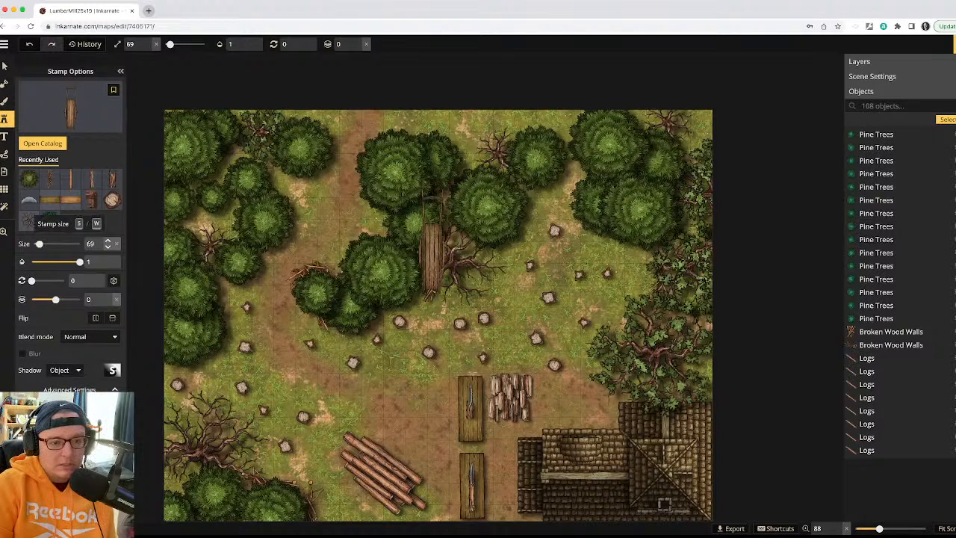
{"action": "scroll", "coordinate": [431, 257], "scroll_direction": "down", "scroll_amount": 8}
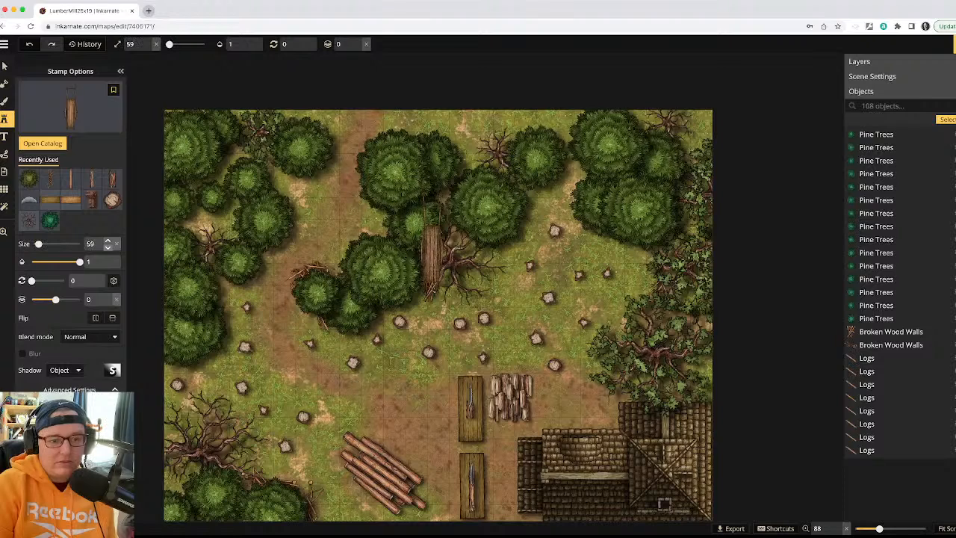
{"action": "scroll", "coordinate": [431, 258], "scroll_direction": "down", "scroll_amount": 1}
{"action": "left_click", "coordinate": [107, 240]}
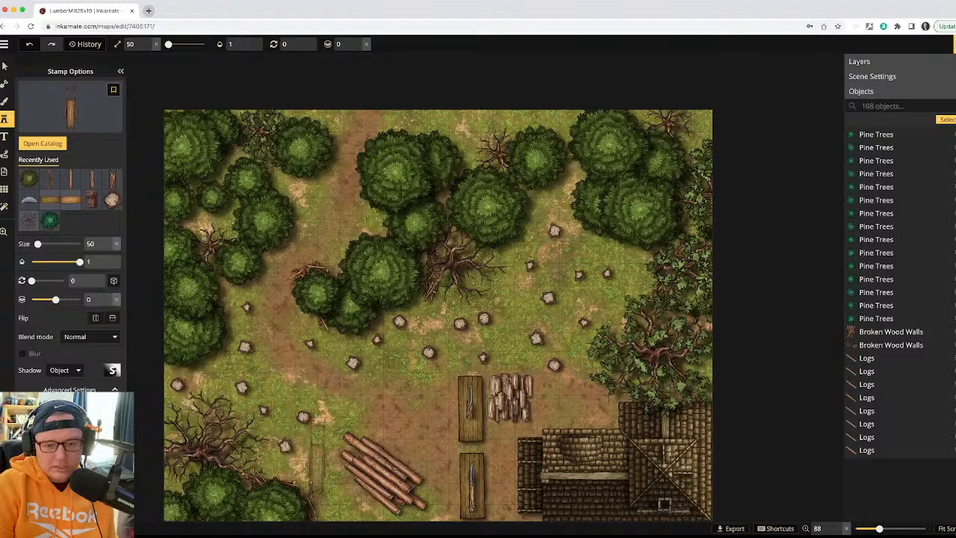
{"action": "left_click", "coordinate": [325, 399]}
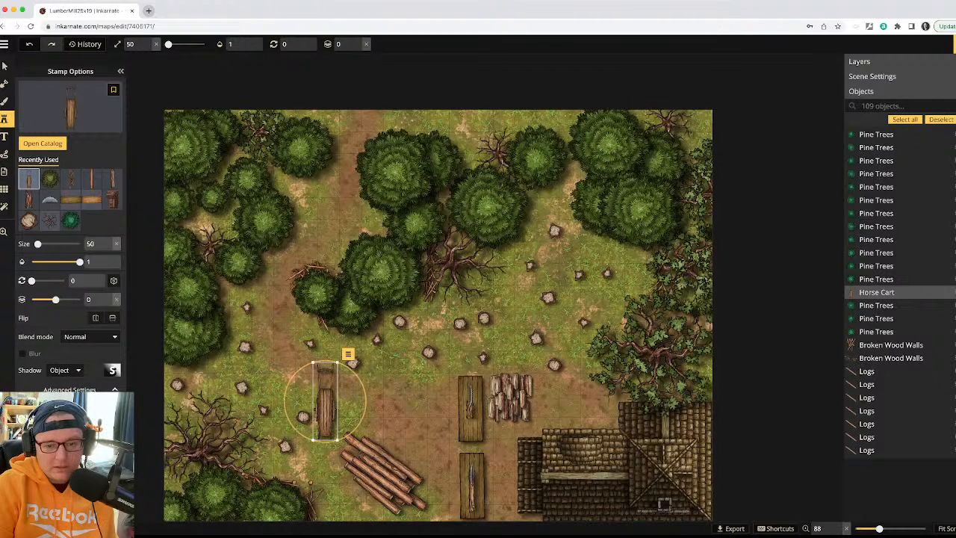
{"action": "scroll", "coordinate": [327, 399], "scroll_direction": "down", "scroll_amount": 12}
{"action": "scroll", "coordinate": [326, 399], "scroll_direction": "down", "scroll_amount": 3}
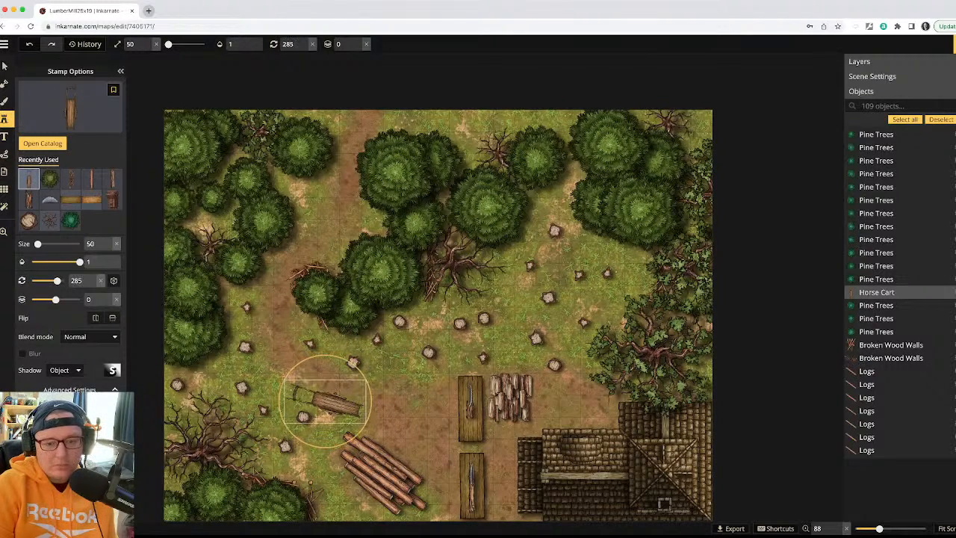
- Leave stamp placement with nothing selected and save the map
{"action": "key", "text": "v"}
{"action": "left_click", "coordinate": [315, 291]}
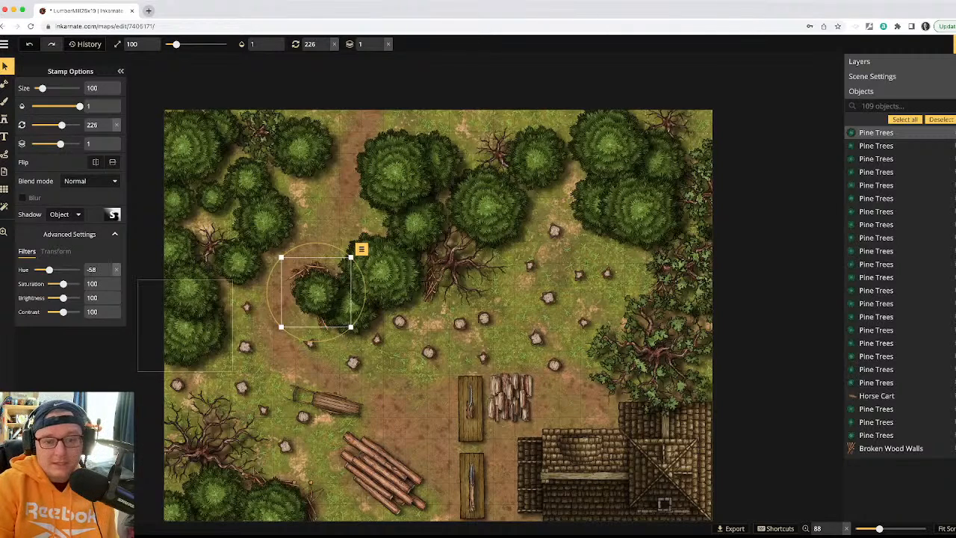
{"action": "key", "text": "Escape"}
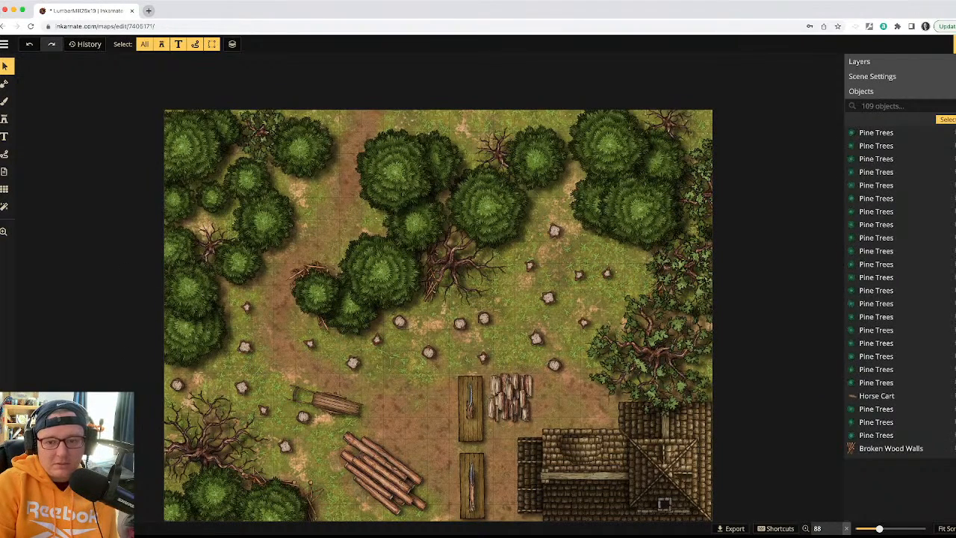
{"action": "key", "text": "super+s"}
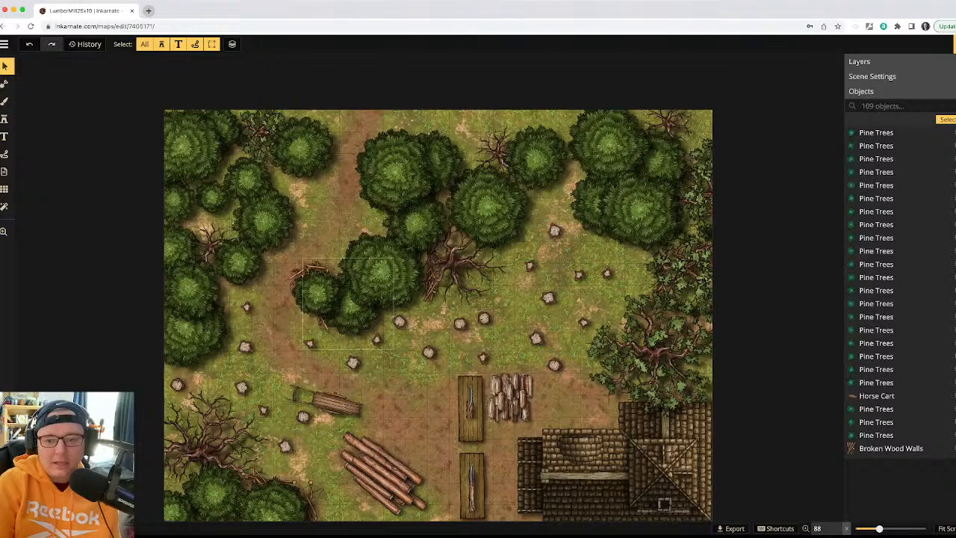
- Move the tree stump on the grass north of the saw tables slightly east, away from its neighbouring stump
{"action": "left_click", "coordinate": [497, 313]}
{"action": "left_click_drag", "start_coordinate": [497, 314], "coordinate": [505, 313]}
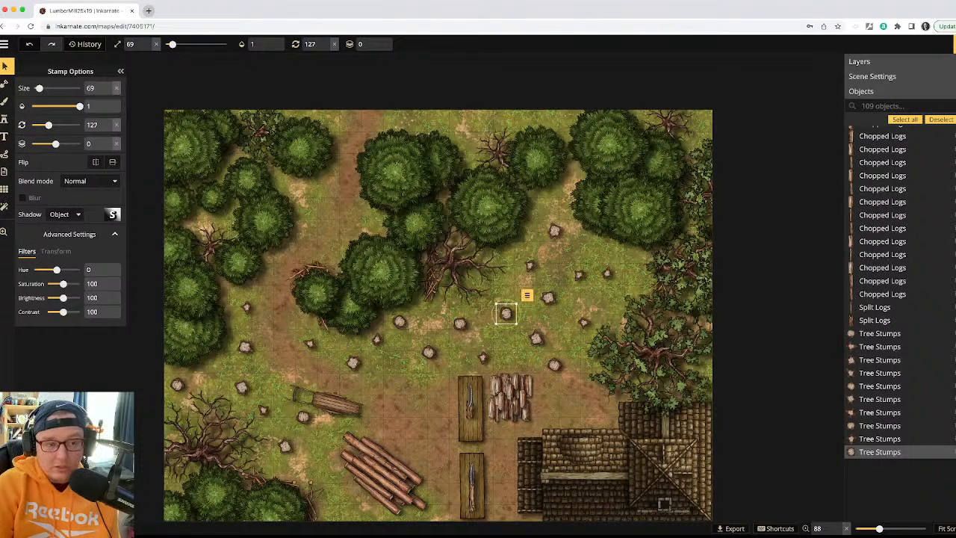
{"action": "key", "text": "Escape"}
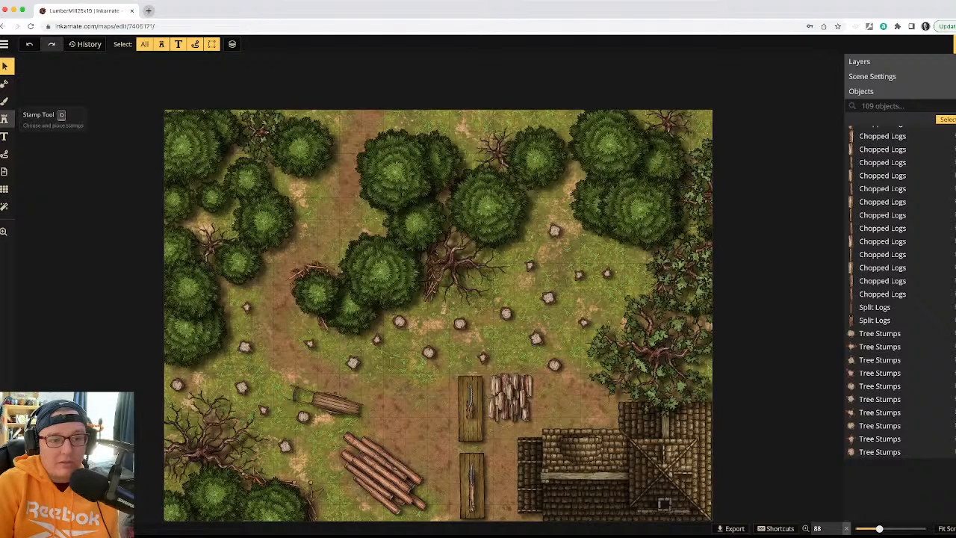
- Place another tree stump at size 69 beside the bare tree near the map's centre
{"action": "left_click", "coordinate": [4, 119]}
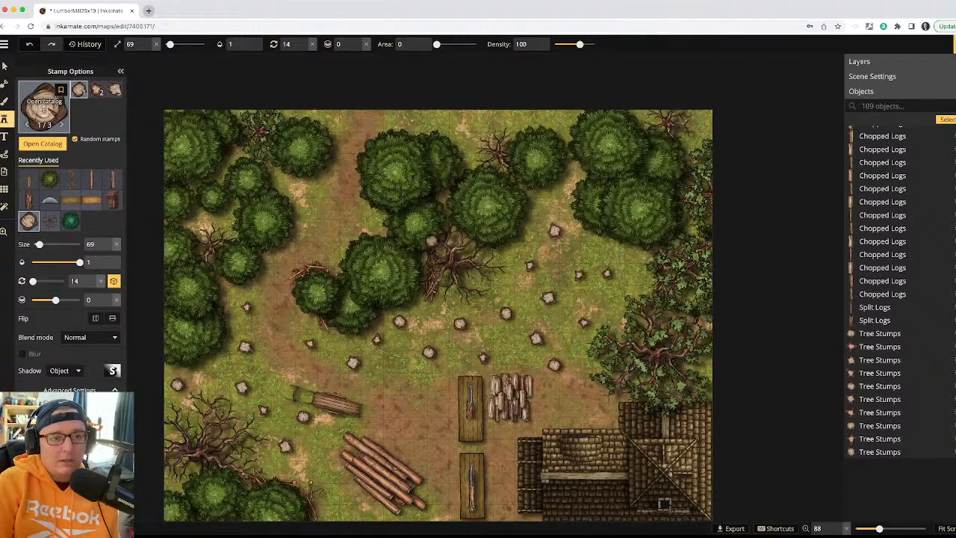
{"action": "left_click", "coordinate": [431, 240]}
{"action": "left_click", "coordinate": [4, 44]}
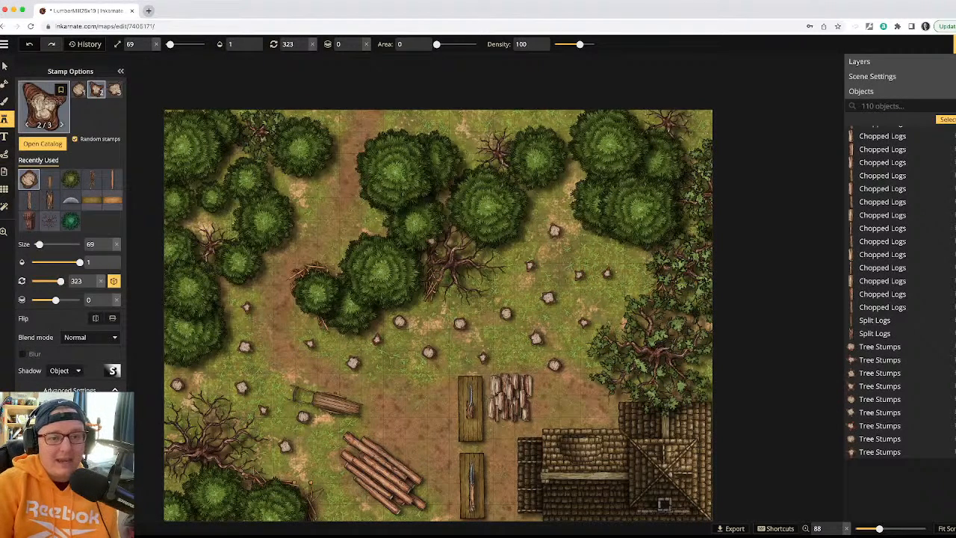
- Search the stamp catalog for "fog", choose the Creeping Fog stamp and prepare it in grey at size 447
{"action": "left_click", "coordinate": [44, 105]}
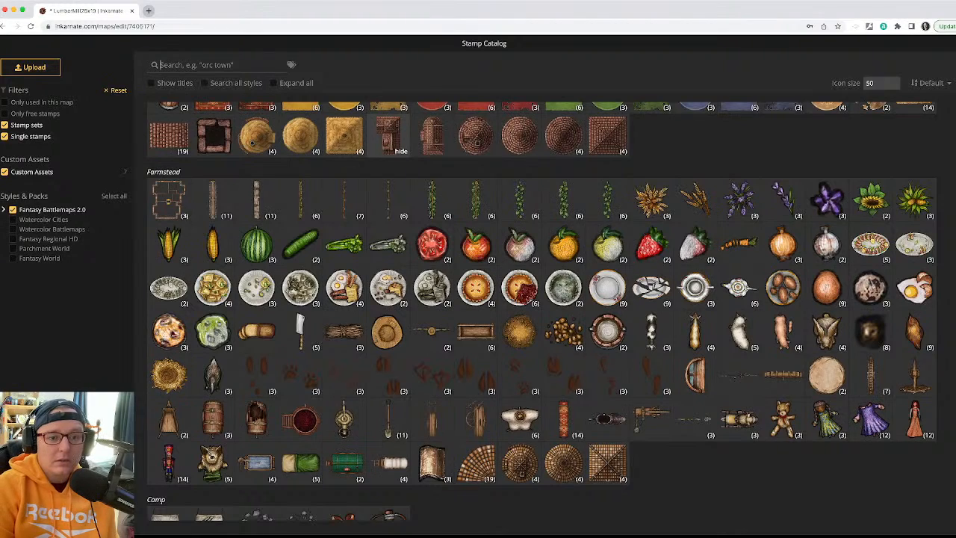
{"action": "type", "text": "fog"}
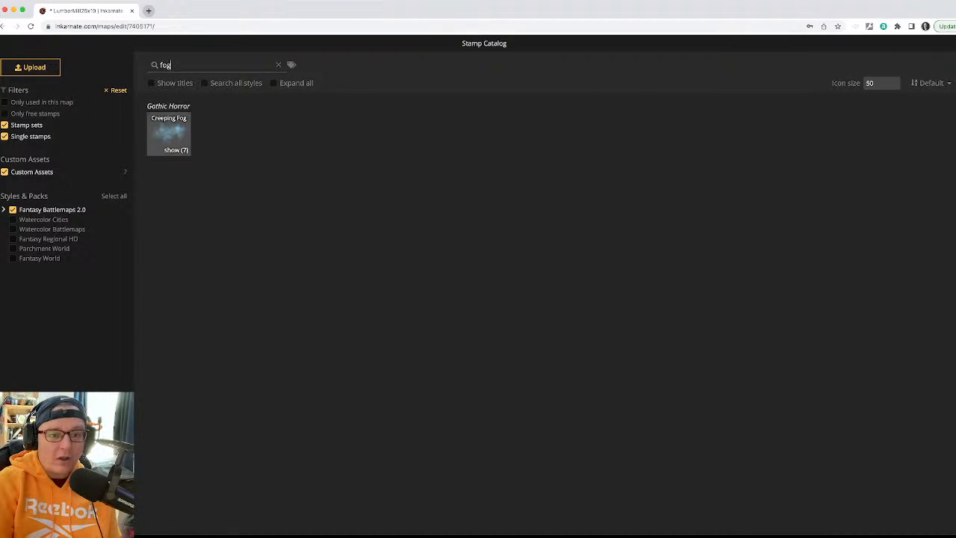
{"action": "left_click", "coordinate": [169, 132]}
{"action": "left_click", "coordinate": [429, 239]}
{"action": "scroll", "coordinate": [429, 237], "scroll_direction": "up", "scroll_amount": 12}
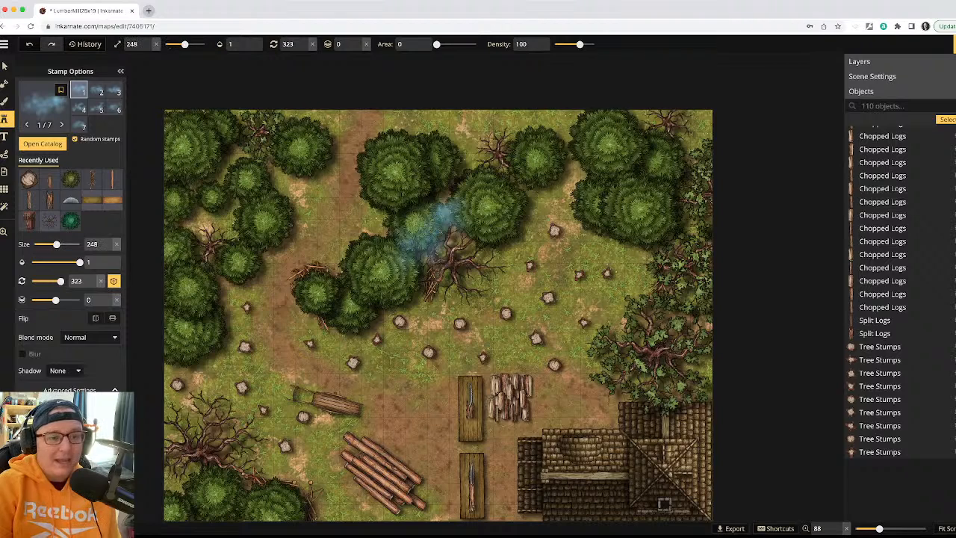
{"action": "left_click", "coordinate": [429, 224]}
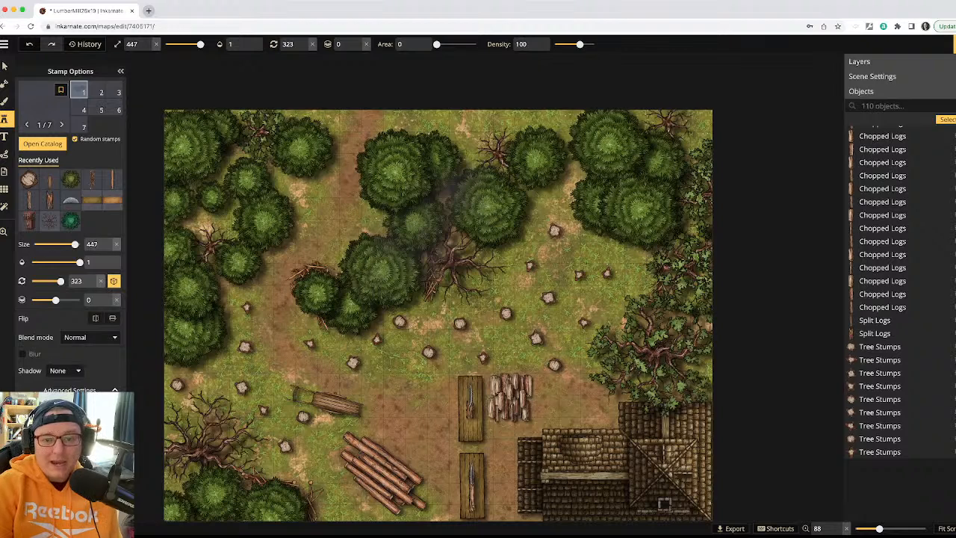
- Place grey fog stamps around the central tree cluster and bare tree on layer 0
{"action": "left_click", "coordinate": [439, 289]}
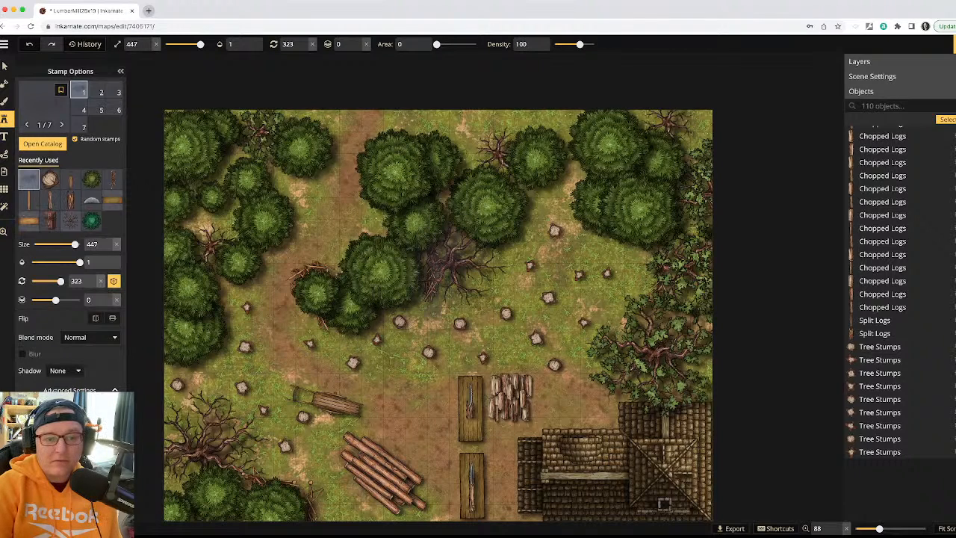
{"action": "left_click", "coordinate": [410, 297]}
{"action": "left_click", "coordinate": [390, 257]}
{"action": "left_click", "coordinate": [403, 196]}
{"action": "left_click", "coordinate": [390, 216]}
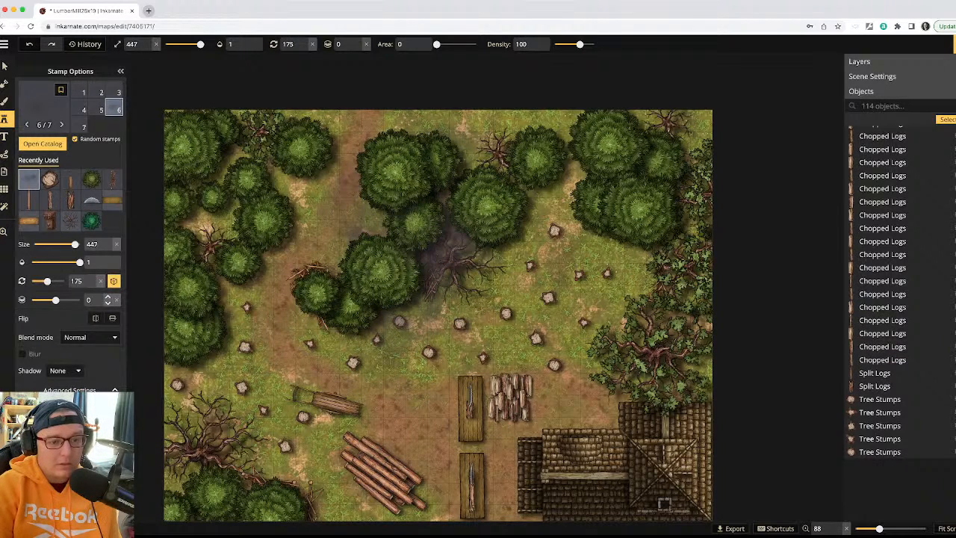
- Set the fog stamp's layer to 5 and scatter fog over the trees, clearing and building across the map
{"action": "left_click_drag", "start_coordinate": [55, 299], "coordinate": [80, 299]}
{"action": "left_click", "coordinate": [343, 209]}
{"action": "left_click", "coordinate": [295, 205]}
{"action": "left_click", "coordinate": [224, 186]}
{"action": "left_click", "coordinate": [239, 414]}
{"action": "mouse_move", "coordinate": [246, 425]}
{"action": "left_mouse_down"}
{"action": "mouse_move", "coordinate": [418, 478]}
{"action": "mouse_move", "coordinate": [597, 418]}
{"action": "mouse_move", "coordinate": [627, 269]}
{"action": "mouse_move", "coordinate": [612, 149]}
{"action": "mouse_move", "coordinate": [485, 123]}
{"action": "mouse_move", "coordinate": [560, 131]}
{"action": "mouse_move", "coordinate": [589, 261]}
{"action": "mouse_move", "coordinate": [545, 298]}
{"action": "mouse_move", "coordinate": [575, 344]}
{"action": "mouse_move", "coordinate": [366, 418]}
{"action": "mouse_move", "coordinate": [515, 366]}
{"action": "mouse_move", "coordinate": [571, 317]}
{"action": "mouse_move", "coordinate": [702, 366]}
{"action": "mouse_move", "coordinate": [493, 395]}
{"action": "mouse_move", "coordinate": [269, 336]}
{"action": "left_mouse_up"}
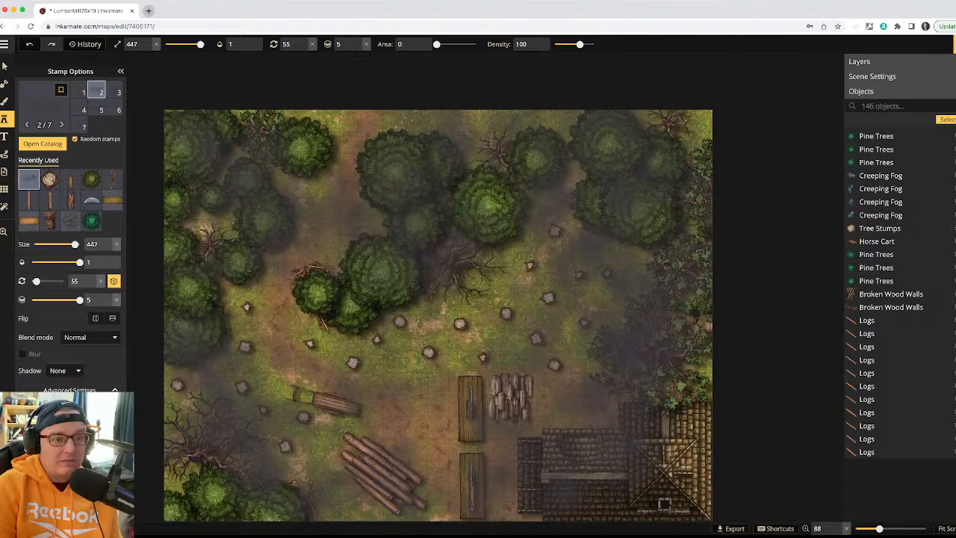
- Save the foggy version as a clone named LumberMillFOGI25x19 and reopen the original LumberMill25x19 map
{"action": "left_click", "coordinate": [5, 44]}
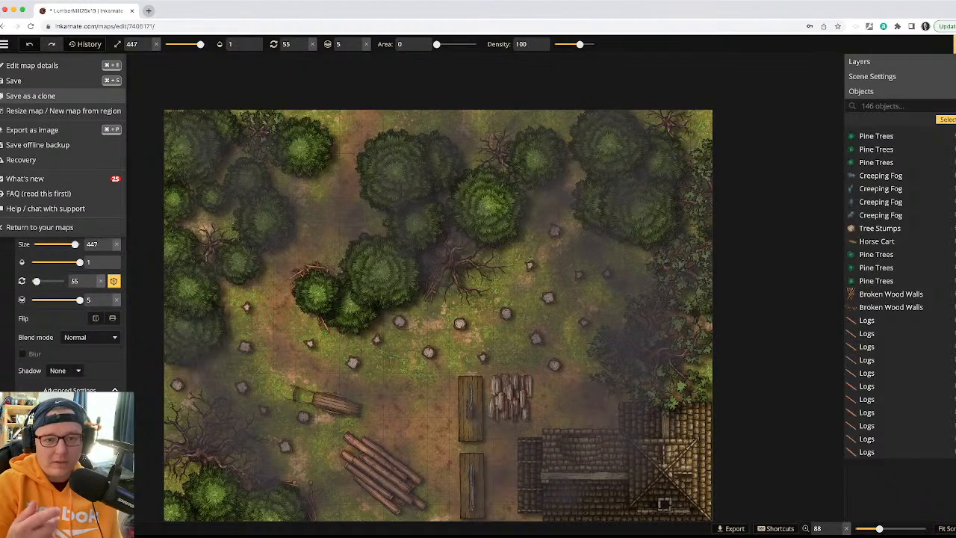
{"action": "left_click", "coordinate": [29, 96]}
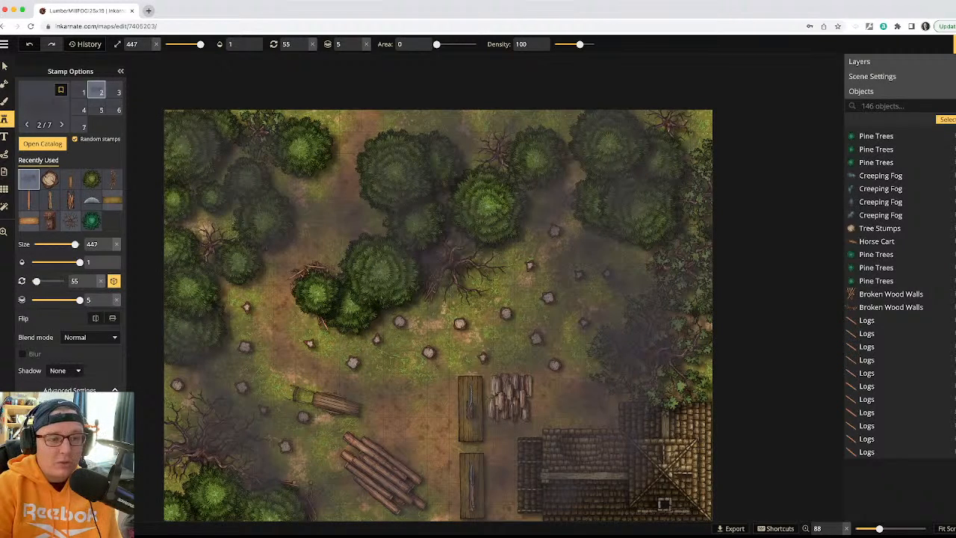
{"action": "left_click", "coordinate": [4, 44]}
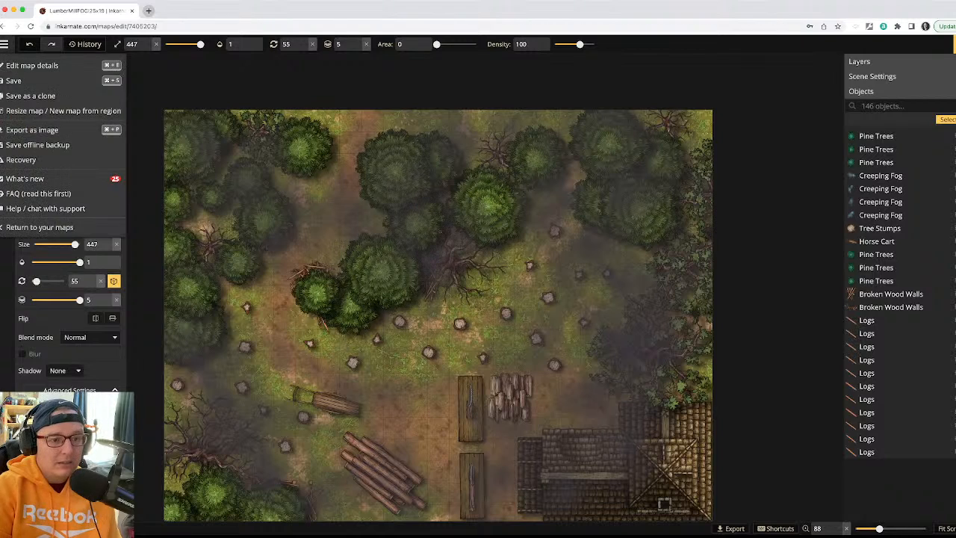
{"action": "left_click", "coordinate": [39, 227]}
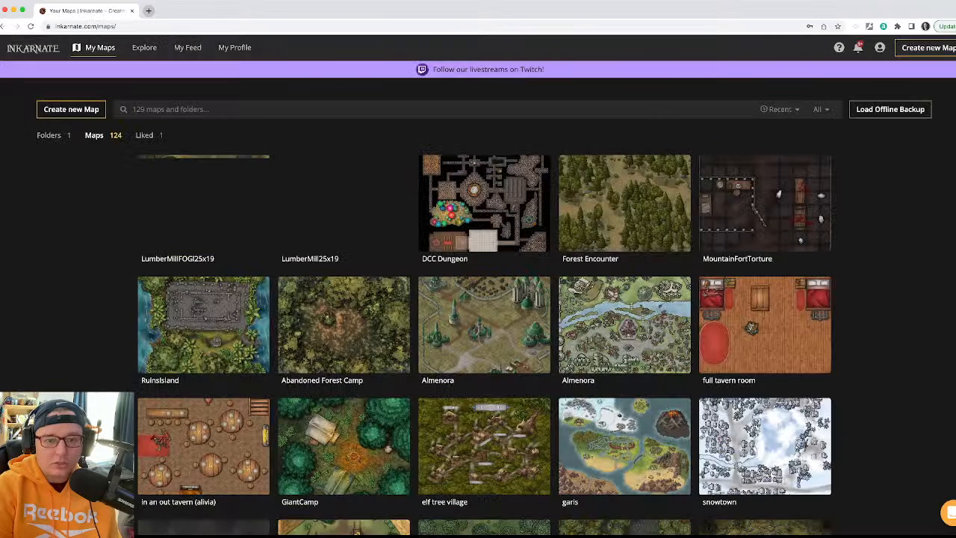
{"action": "left_click", "coordinate": [343, 205]}
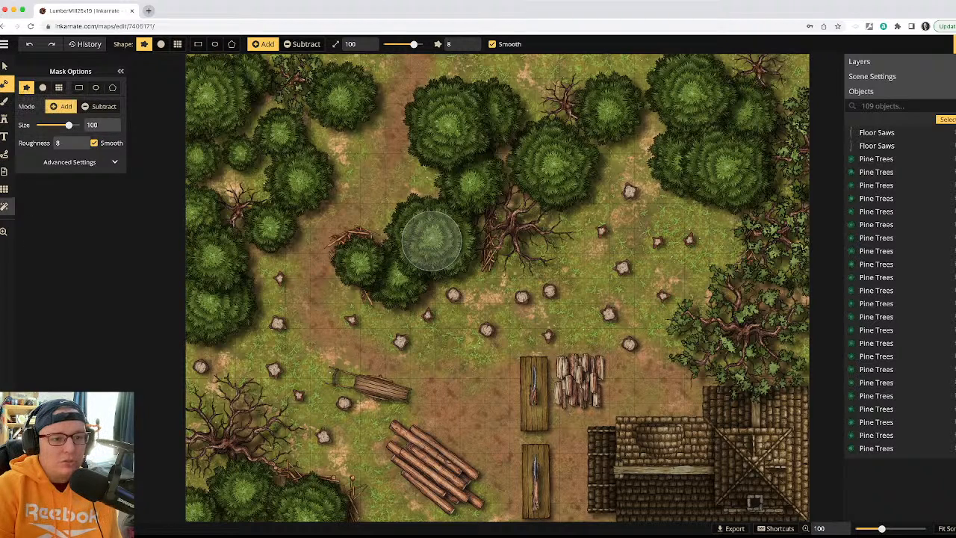
- Try the Horror (4:3, Landscape) texture filter on the map, inspect its settings and delete it
{"action": "left_click", "coordinate": [4, 207]}
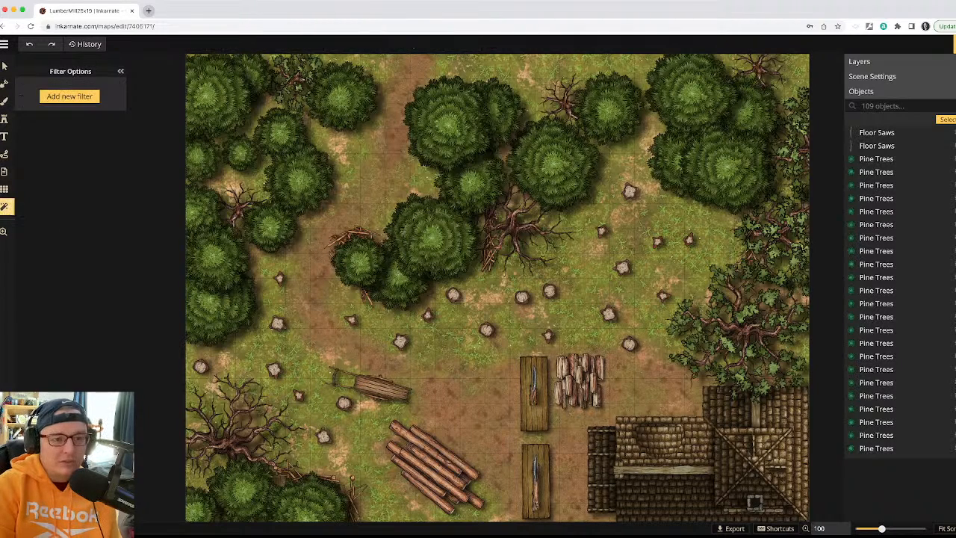
{"action": "left_click", "coordinate": [69, 96]}
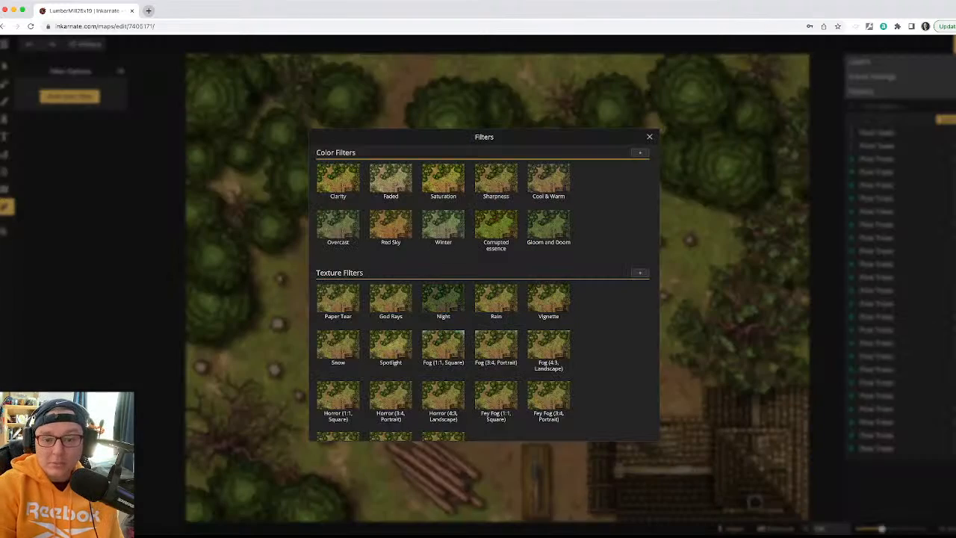
{"action": "scroll", "coordinate": [483, 291], "scroll_direction": "down", "scroll_amount": 5}
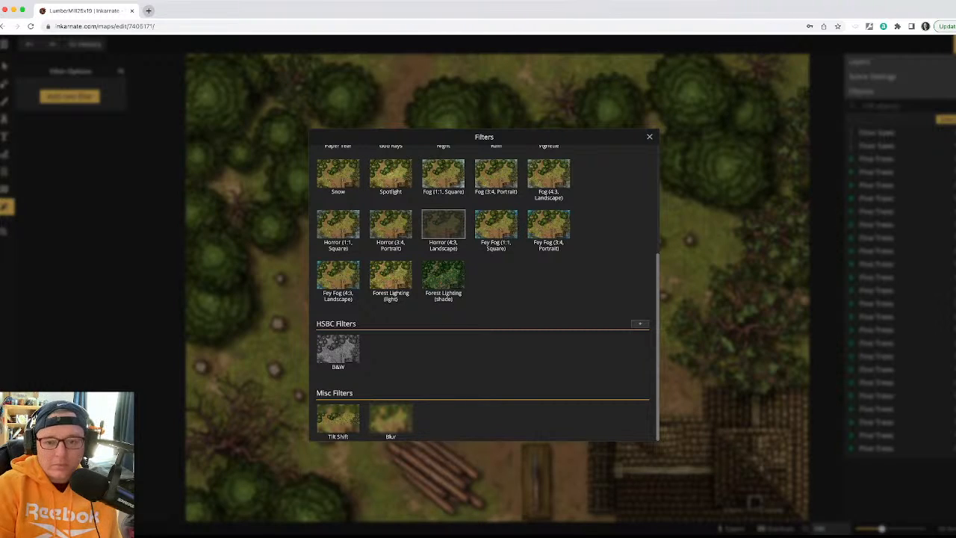
{"action": "left_click", "coordinate": [443, 224]}
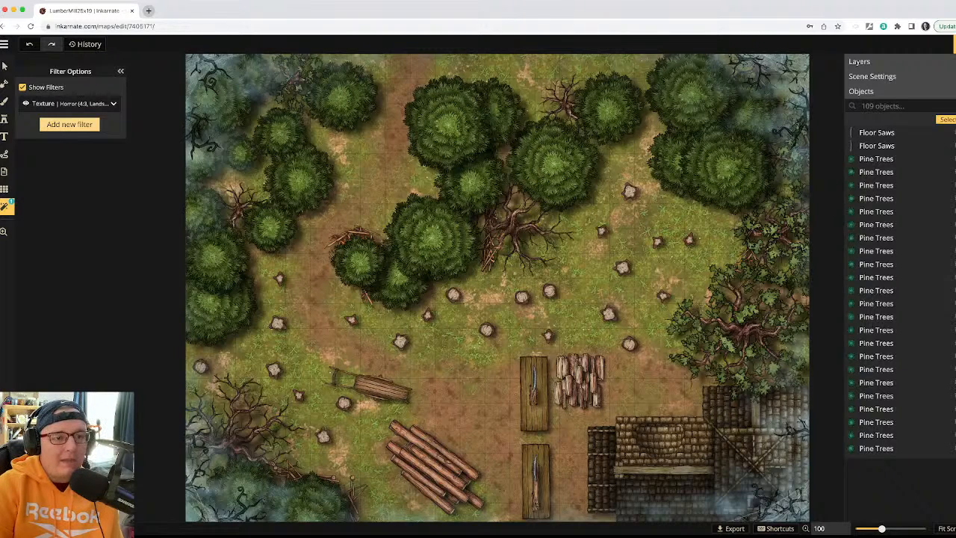
{"action": "left_click", "coordinate": [113, 103]}
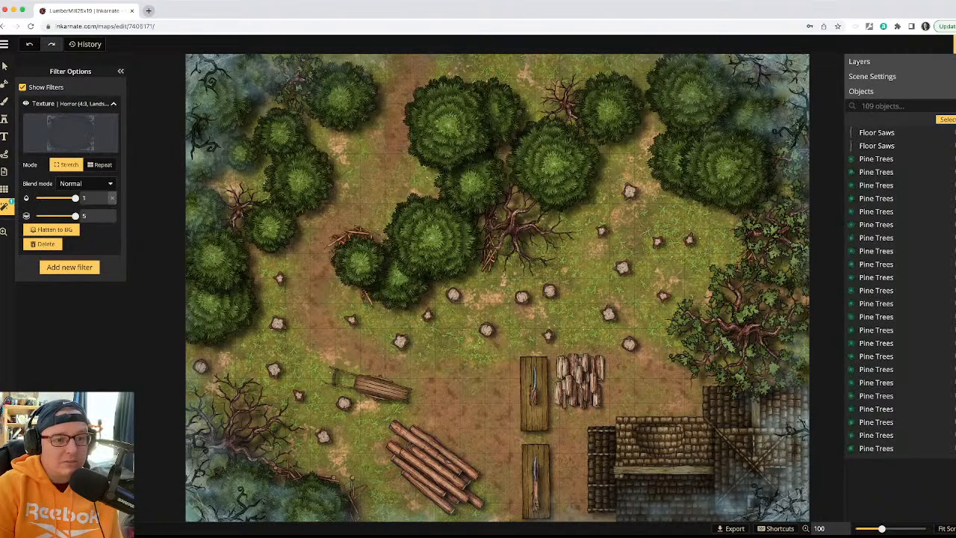
{"action": "left_click", "coordinate": [42, 243]}
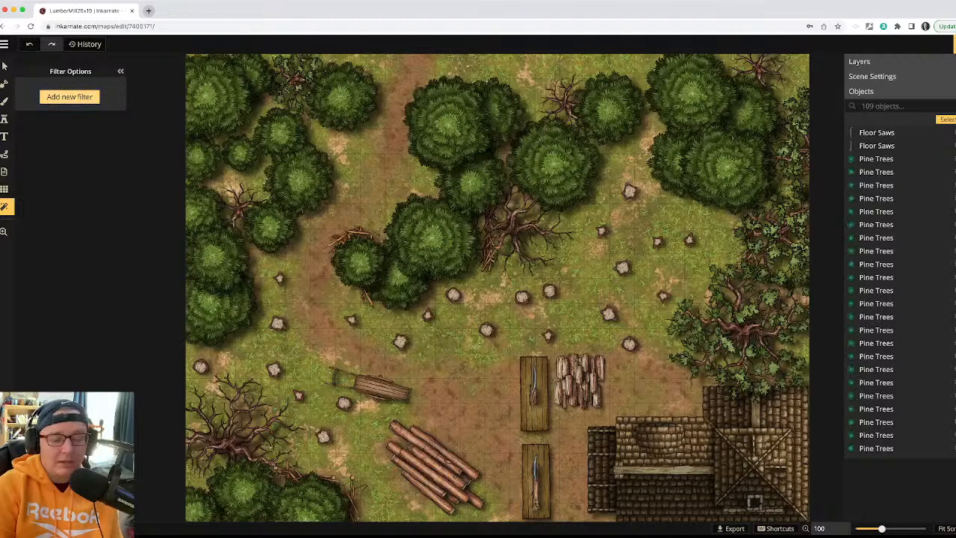
- Browse the available filters and apply the Gloom and Doom color filter to the map
{"action": "left_click", "coordinate": [70, 96]}
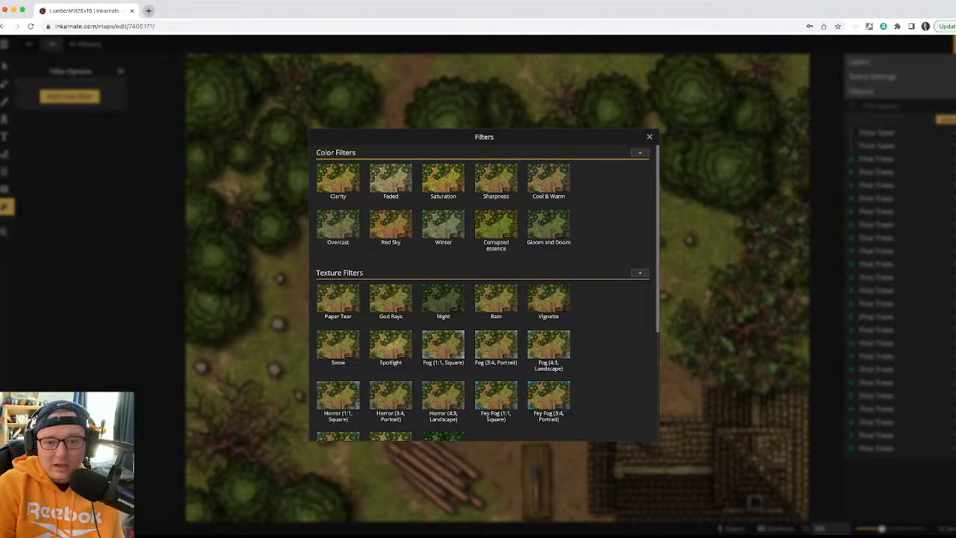
{"action": "scroll", "coordinate": [443, 295], "scroll_direction": "down", "scroll_amount": 5}
{"action": "scroll", "coordinate": [443, 295], "scroll_direction": "up", "scroll_amount": 2}
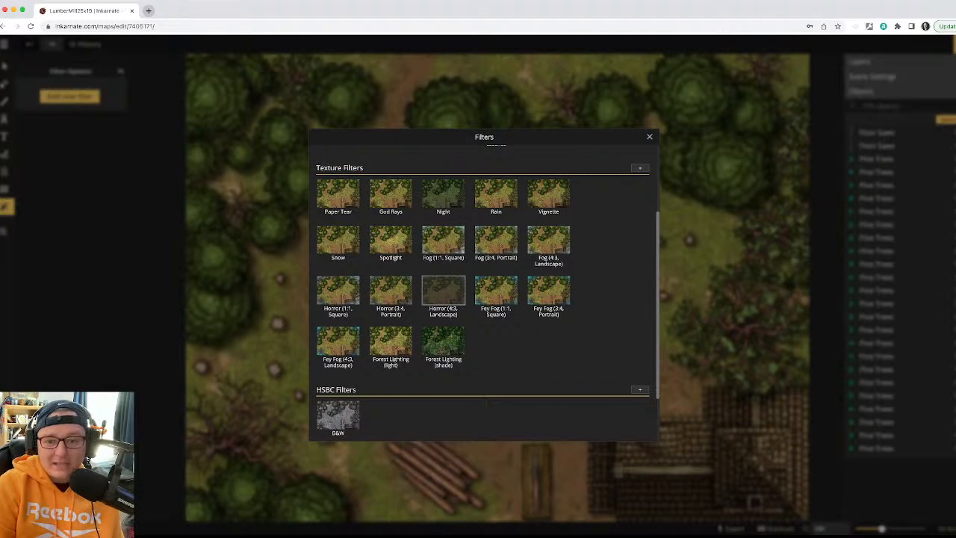
{"action": "scroll", "coordinate": [443, 291], "scroll_direction": "up", "scroll_amount": 2}
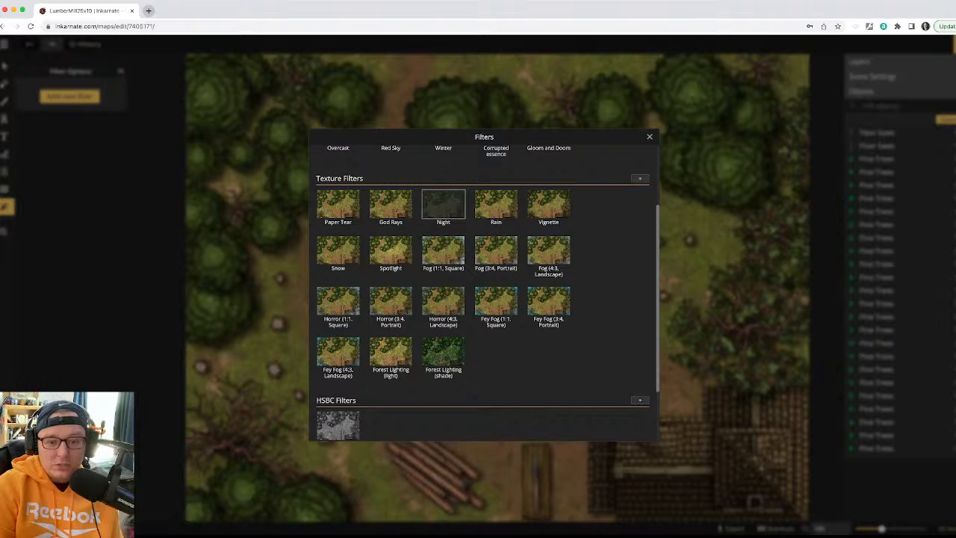
{"action": "scroll", "coordinate": [443, 205], "scroll_direction": "down", "scroll_amount": 3}
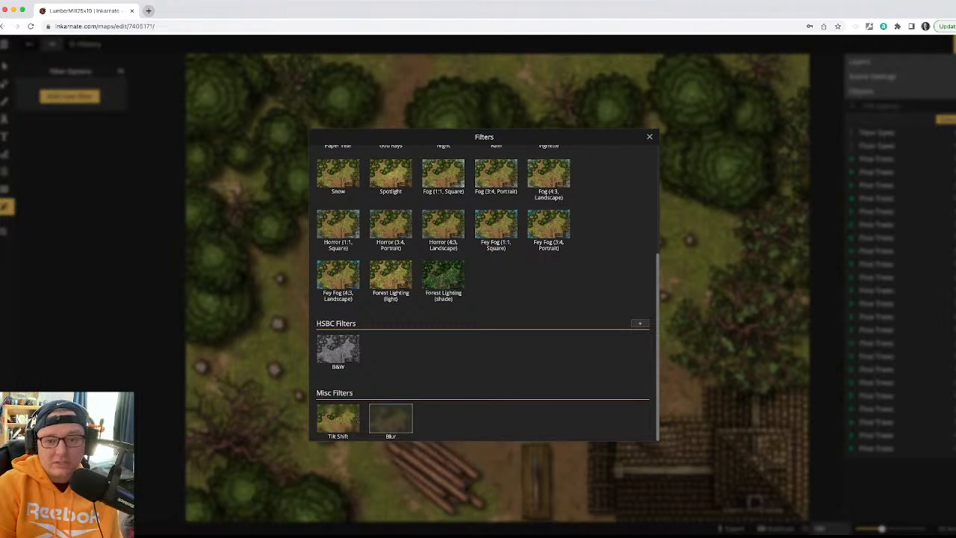
{"action": "scroll", "coordinate": [418, 411], "scroll_direction": "up", "scroll_amount": 6}
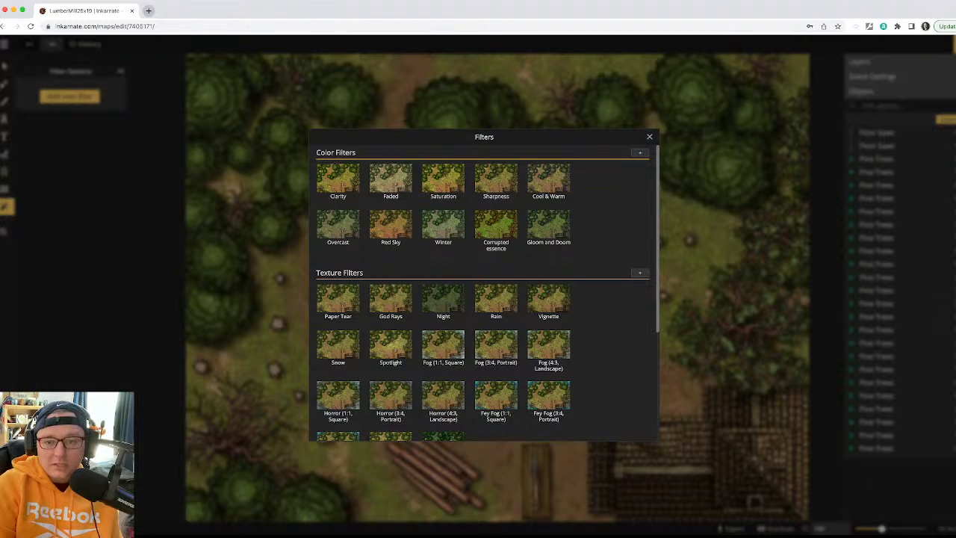
{"action": "left_click", "coordinate": [548, 224]}
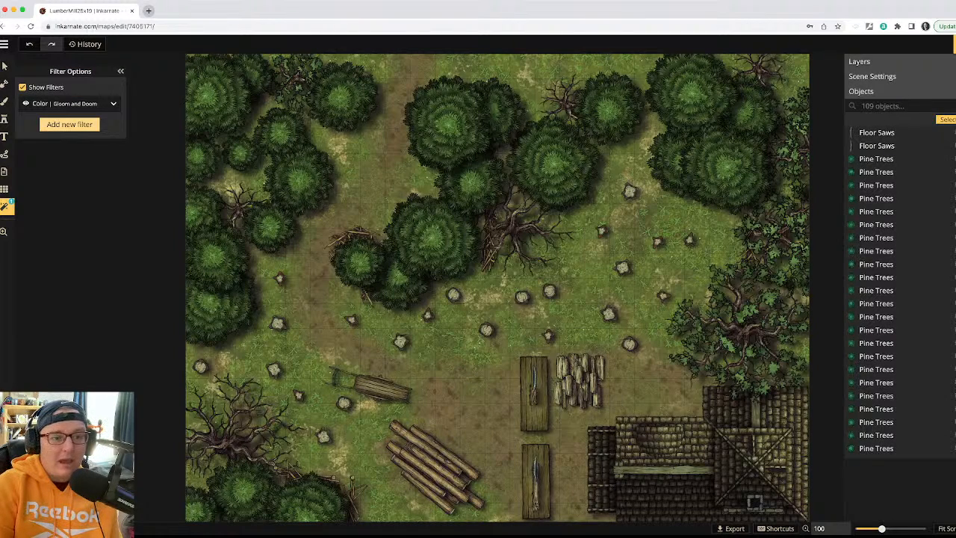
- Lower the Gloom and Doom filter's layer step by step to 0, and return it to 5
{"action": "left_click", "coordinate": [113, 103]}
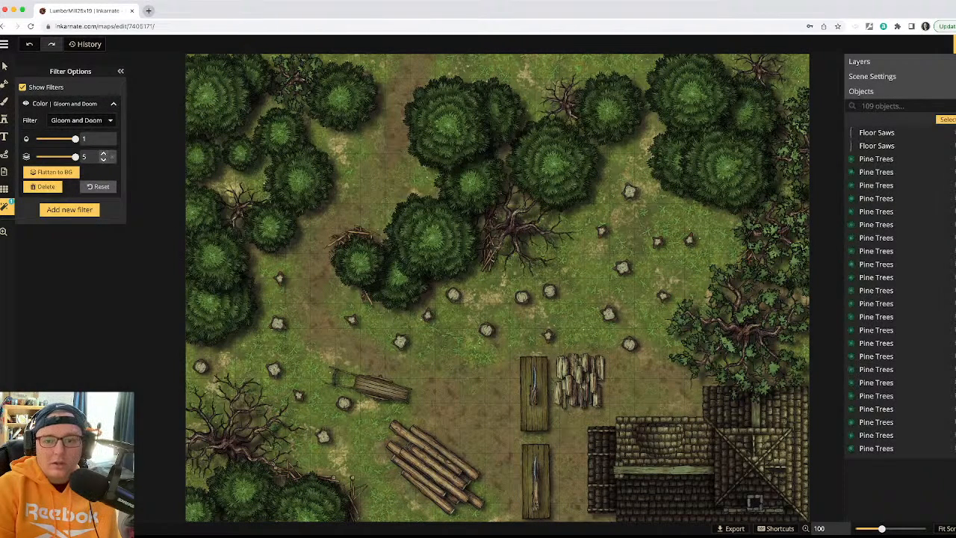
{"action": "left_click", "coordinate": [103, 160]}
{"action": "left_click", "coordinate": [103, 159]}
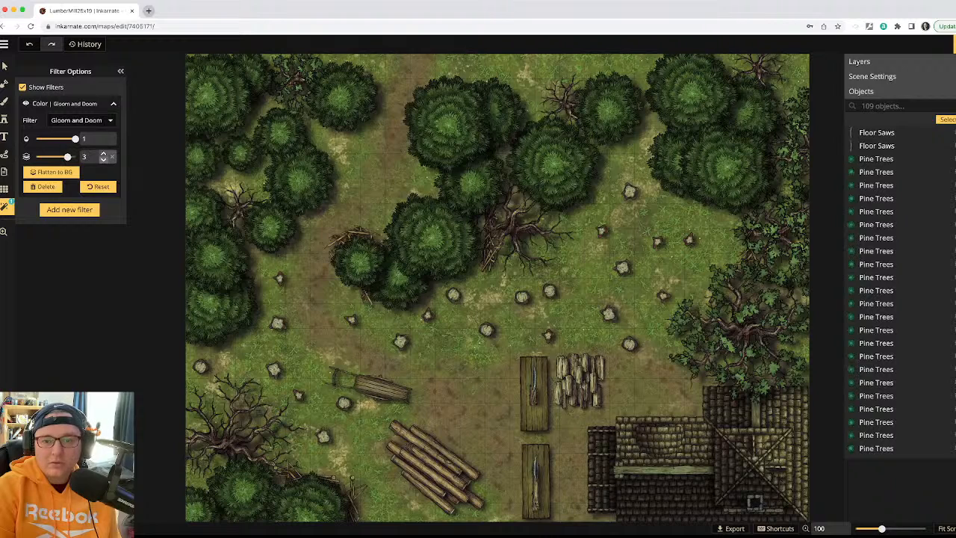
{"action": "left_click", "coordinate": [103, 159]}
{"action": "left_click", "coordinate": [103, 159]}
{"action": "left_click", "coordinate": [103, 160]}
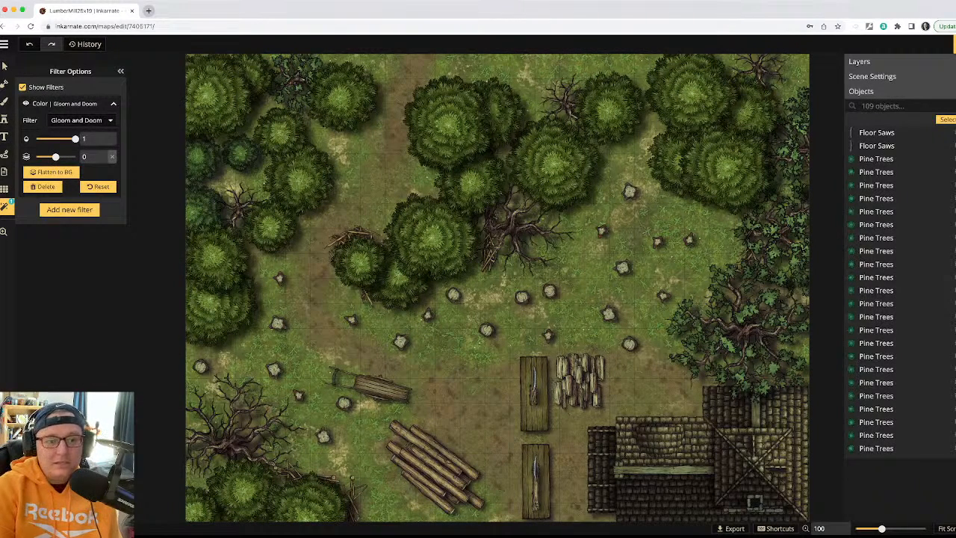
{"action": "left_click", "coordinate": [74, 156]}
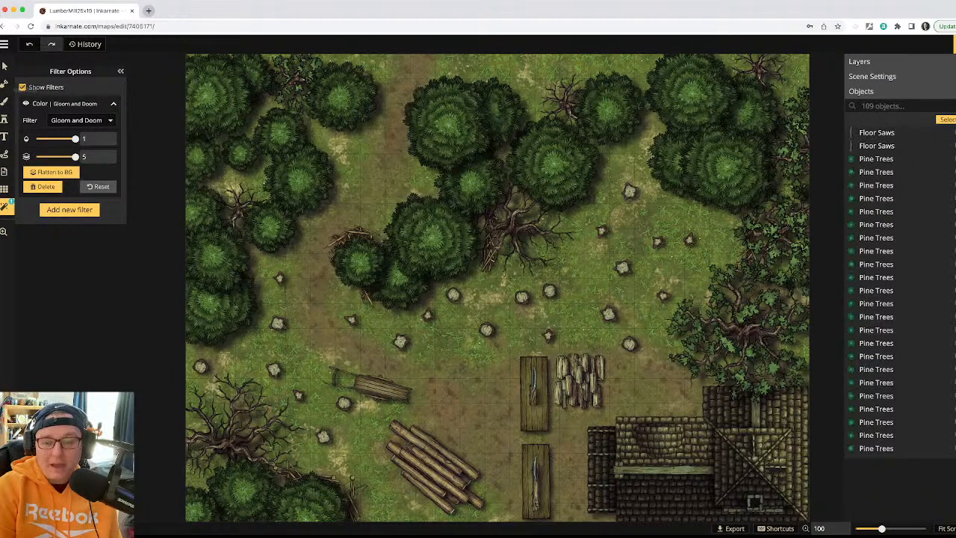
- Compare the map with filters hidden and shown, and delete the Gloom and Doom filter
{"action": "left_click", "coordinate": [22, 86]}
{"action": "left_click", "coordinate": [22, 87]}
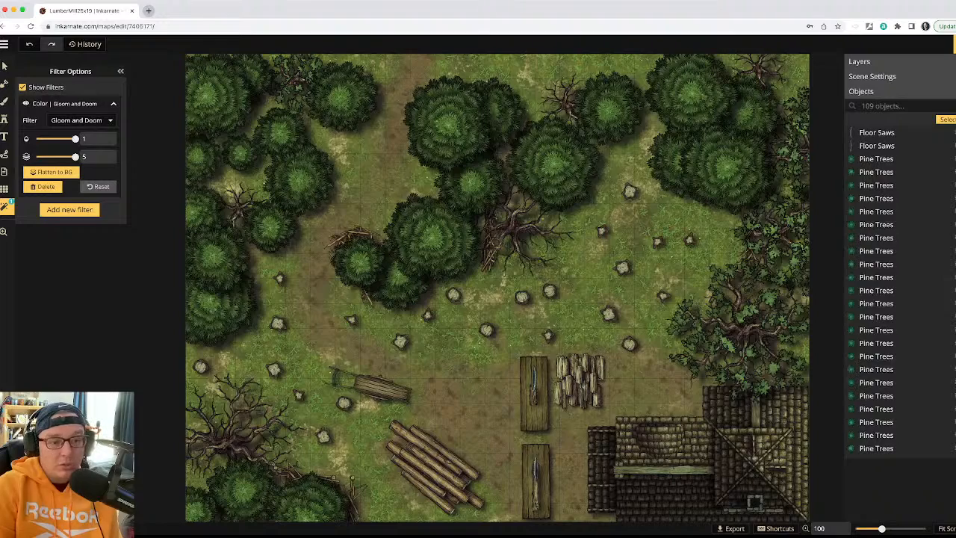
{"action": "left_click", "coordinate": [42, 187]}
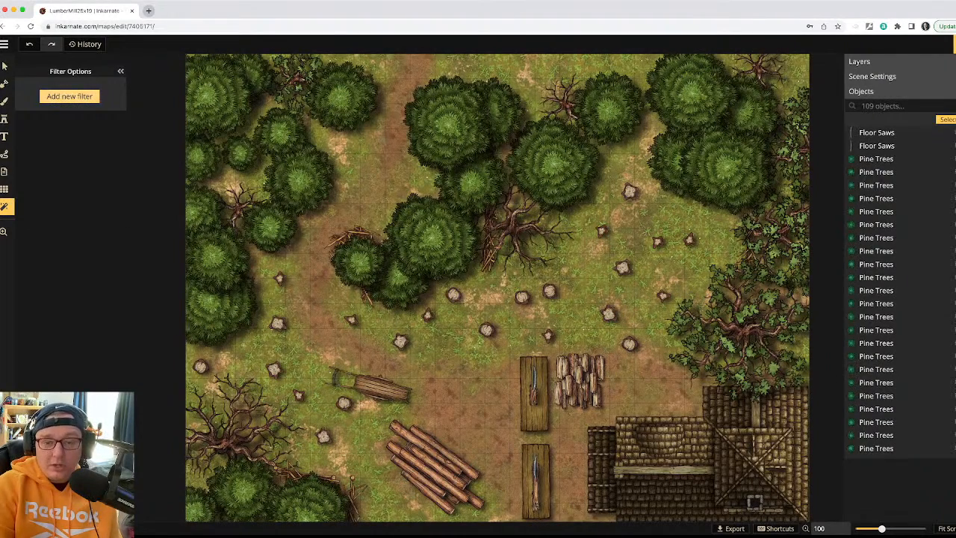
- Try the Overcast color filter on the map, open its settings and delete it
{"action": "left_click", "coordinate": [70, 97]}
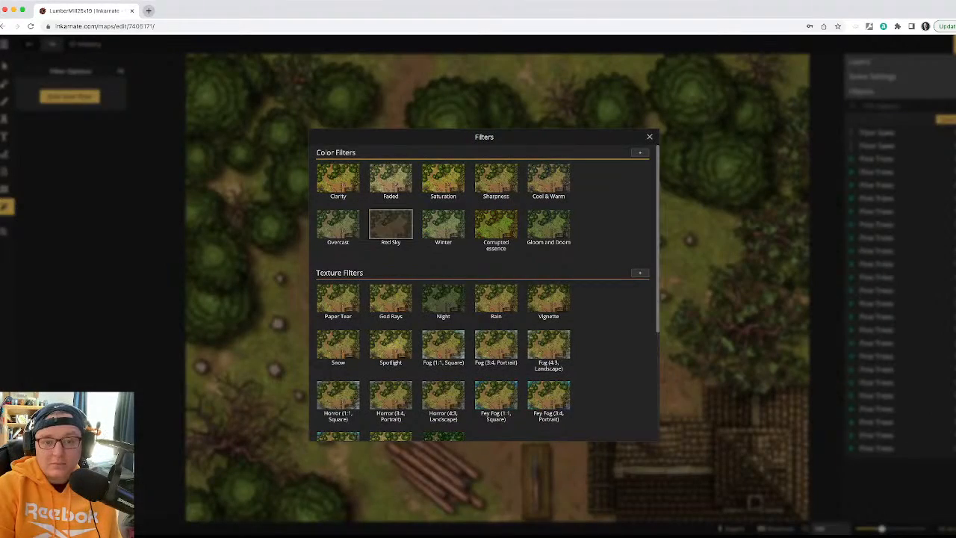
{"action": "left_click", "coordinate": [338, 225]}
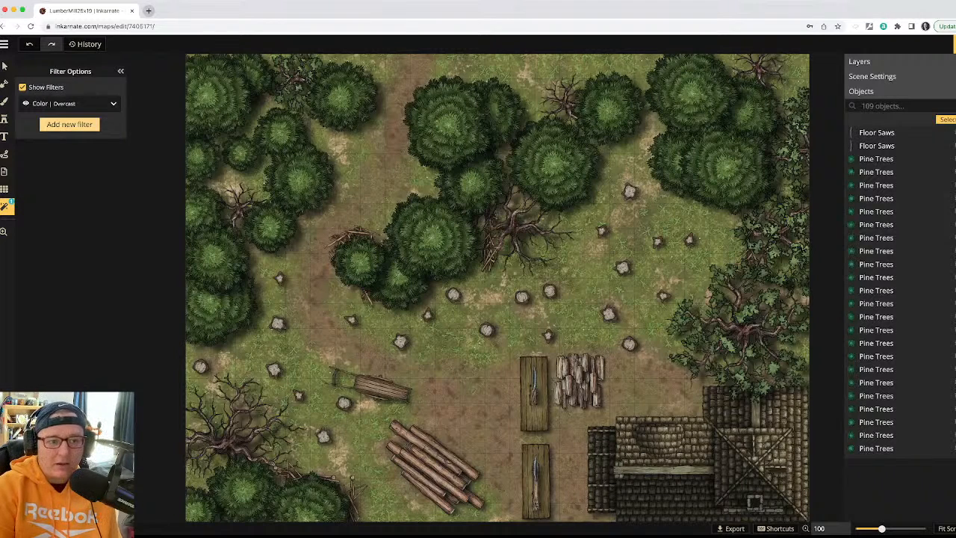
{"action": "left_click", "coordinate": [112, 103]}
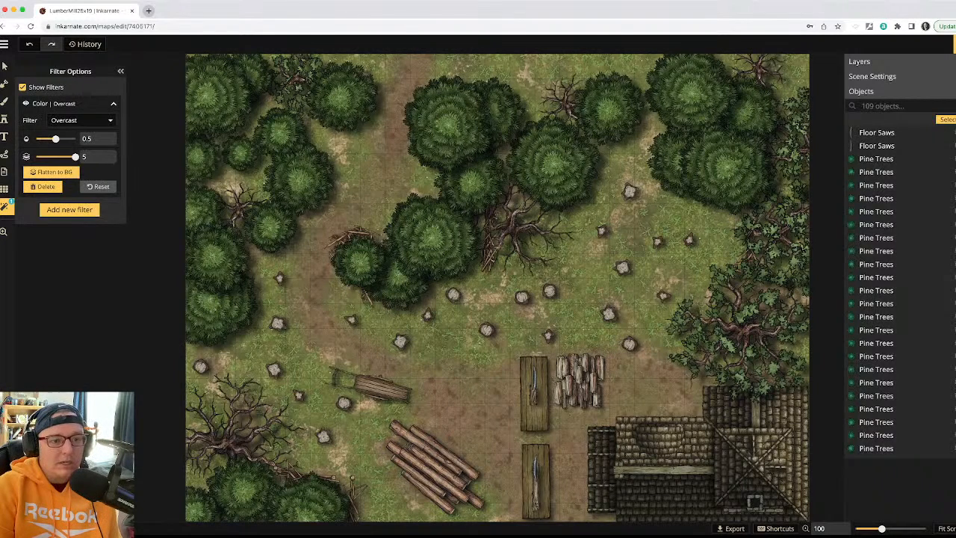
{"action": "left_click", "coordinate": [43, 186]}
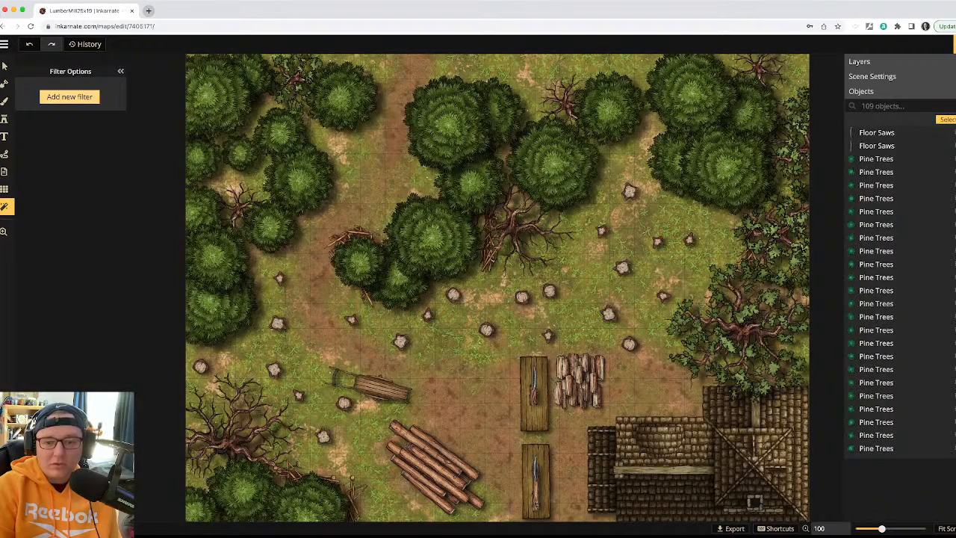
- Apply the Night texture filter to the whole map
{"action": "left_click", "coordinate": [69, 96]}
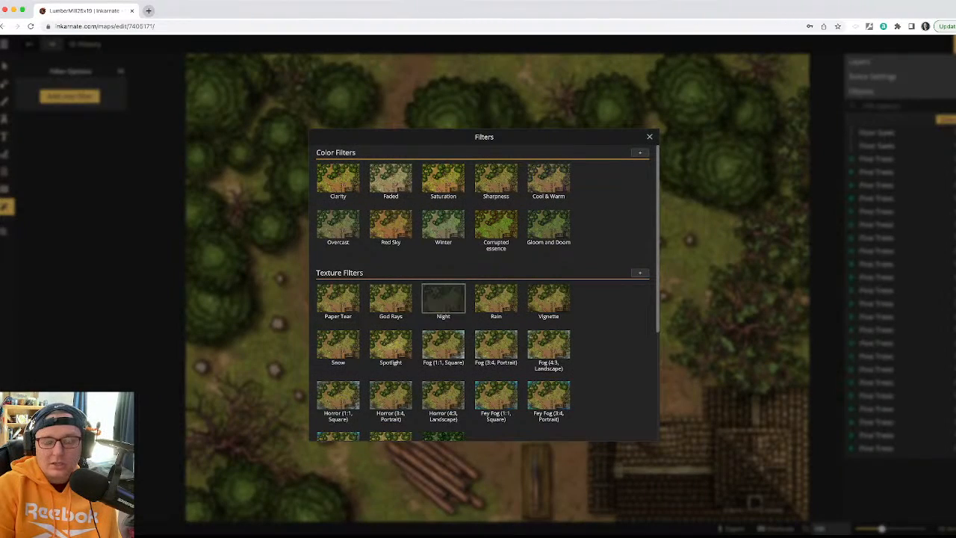
{"action": "left_click", "coordinate": [442, 299]}
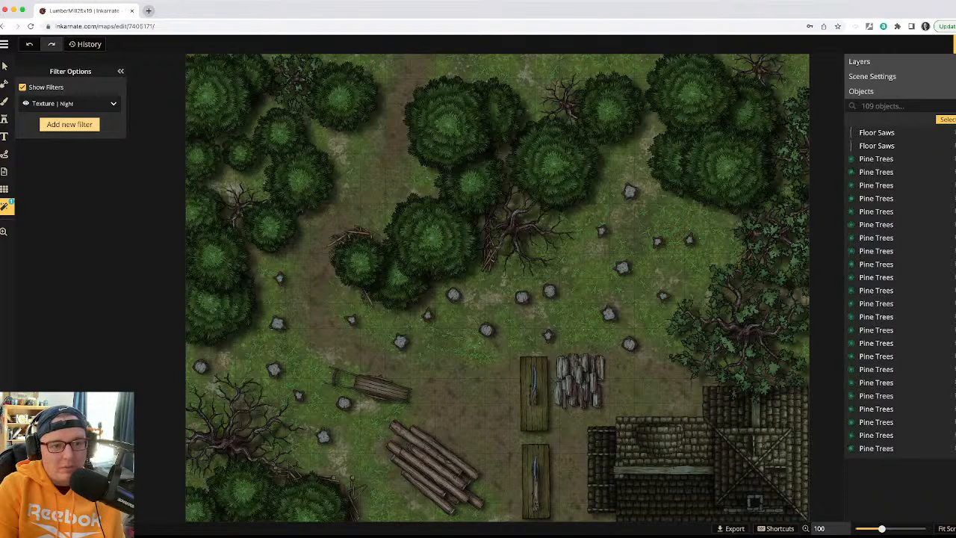
{"action": "key", "text": "b"}
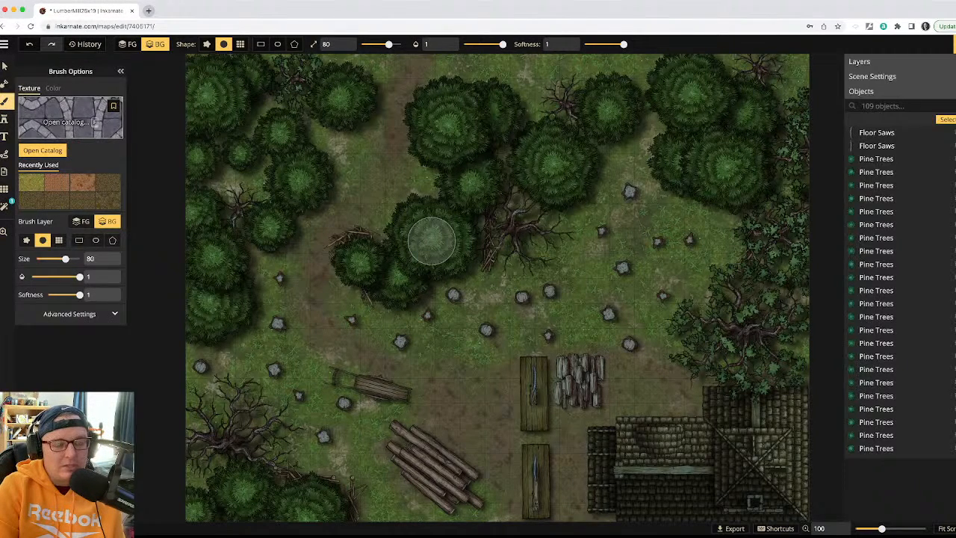
- Search the stamp catalog for "light" and choose the Metal Wall Sconce Lights stamp set from the Castle group
{"action": "key", "text": "s"}
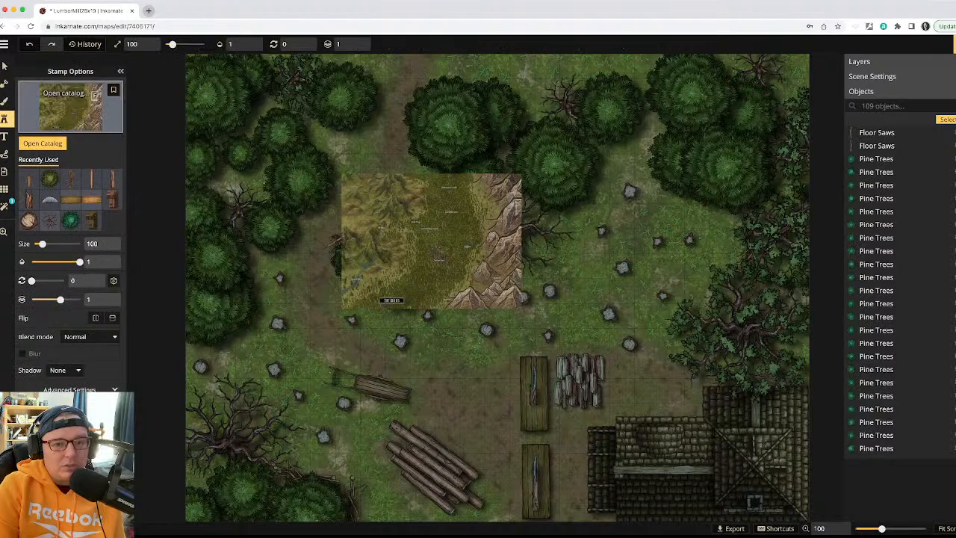
{"action": "left_click", "coordinate": [42, 143]}
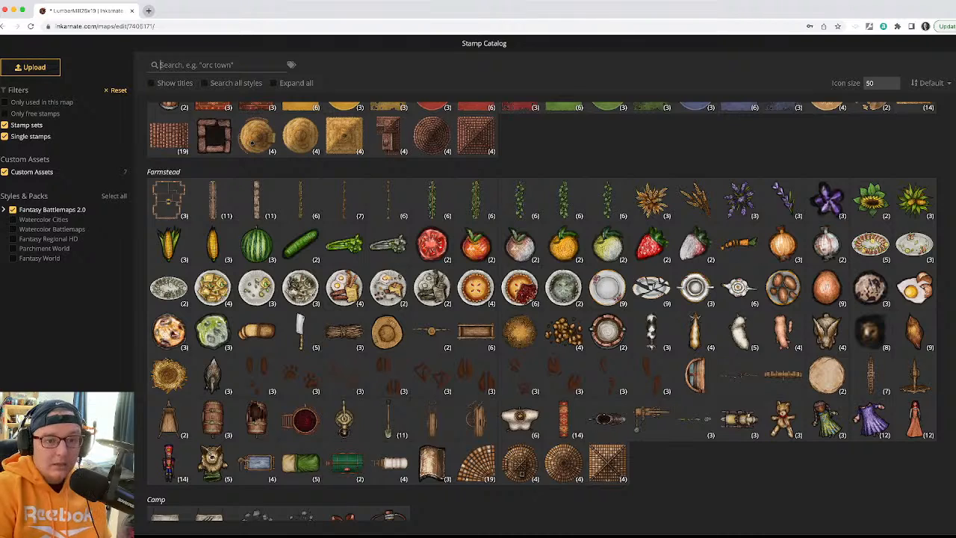
{"action": "type", "text": "light"}
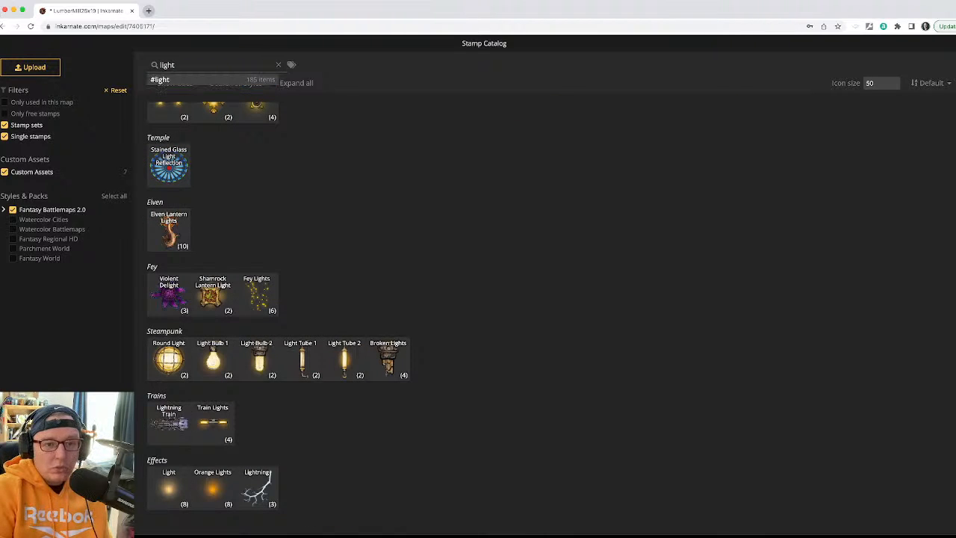
{"action": "scroll", "coordinate": [278, 311], "scroll_direction": "up", "scroll_amount": 1}
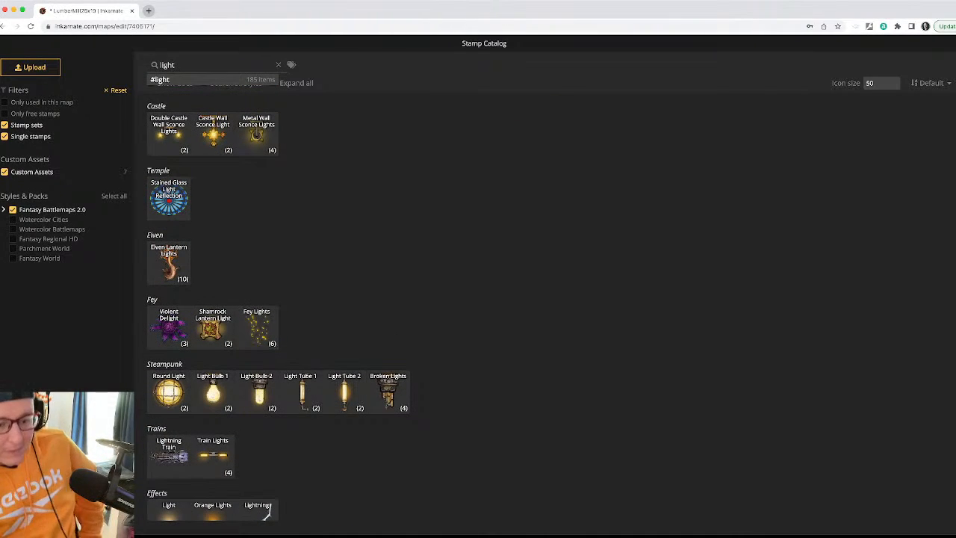
{"action": "scroll", "coordinate": [278, 311], "scroll_direction": "down", "scroll_amount": 1}
{"action": "scroll", "coordinate": [278, 311], "scroll_direction": "up", "scroll_amount": 1}
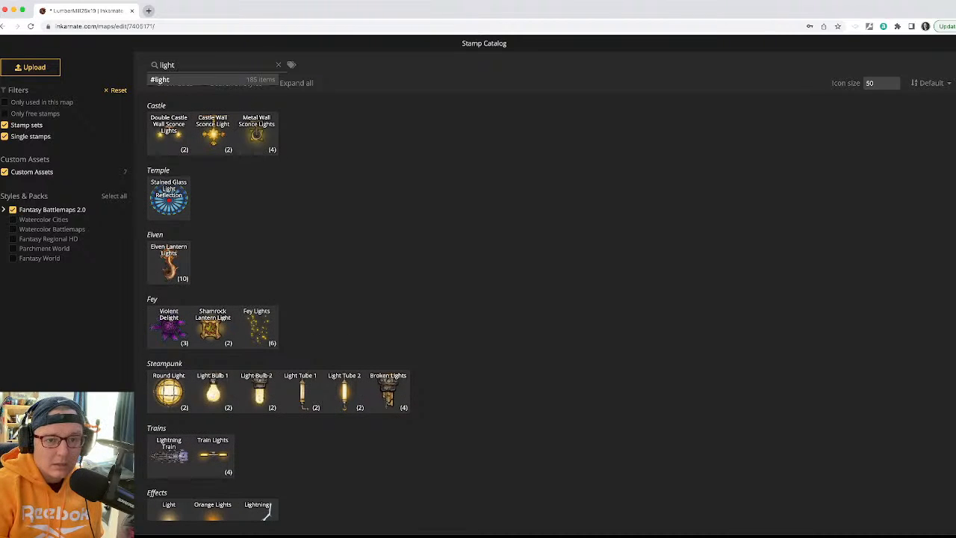
{"action": "scroll", "coordinate": [278, 311], "scroll_direction": "down", "scroll_amount": 1}
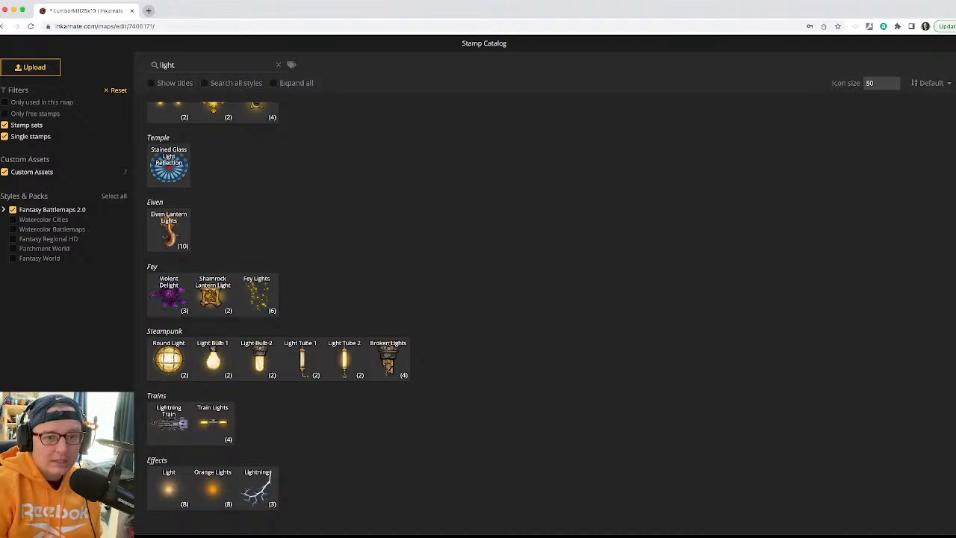
{"action": "scroll", "coordinate": [279, 312], "scroll_direction": "up", "scroll_amount": 1}
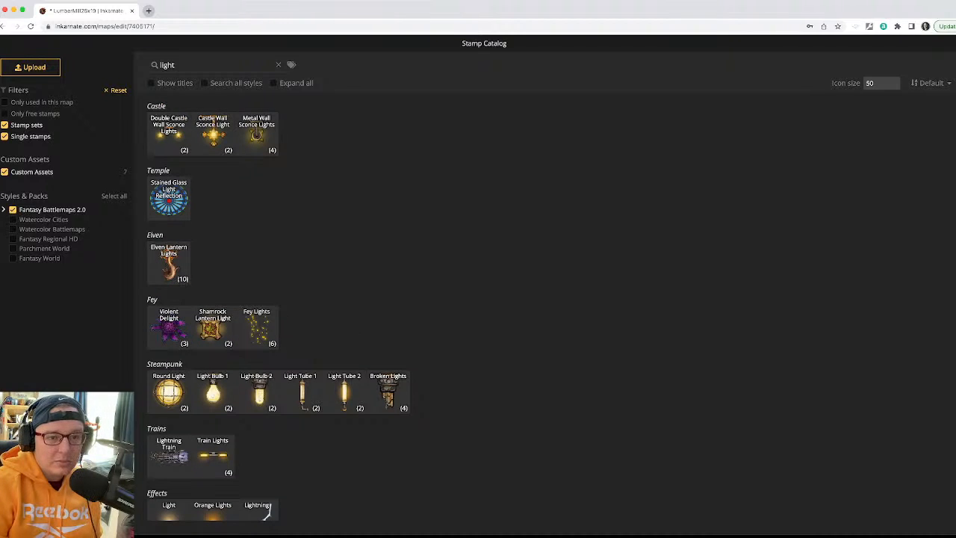
{"action": "scroll", "coordinate": [278, 312], "scroll_direction": "down", "scroll_amount": 1}
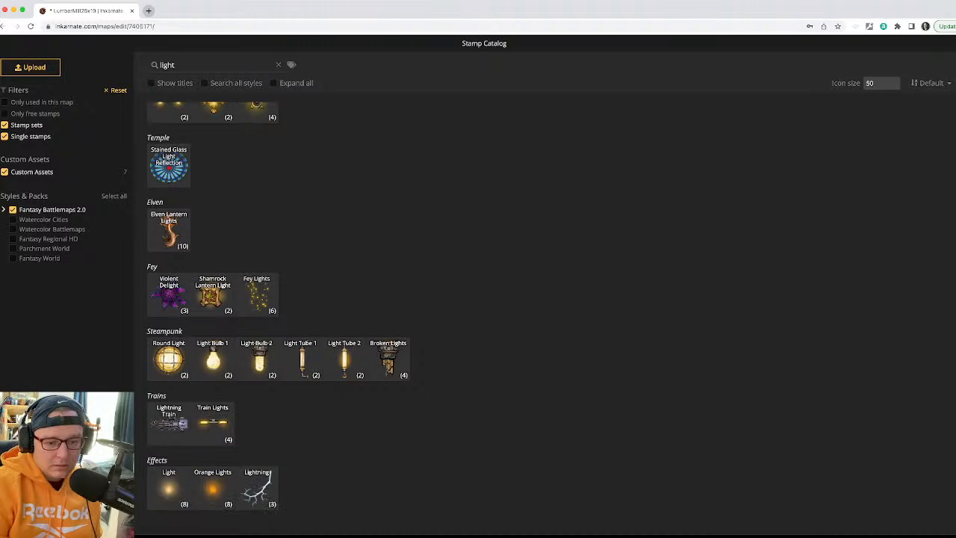
{"action": "scroll", "coordinate": [257, 362], "scroll_direction": "up", "scroll_amount": 1}
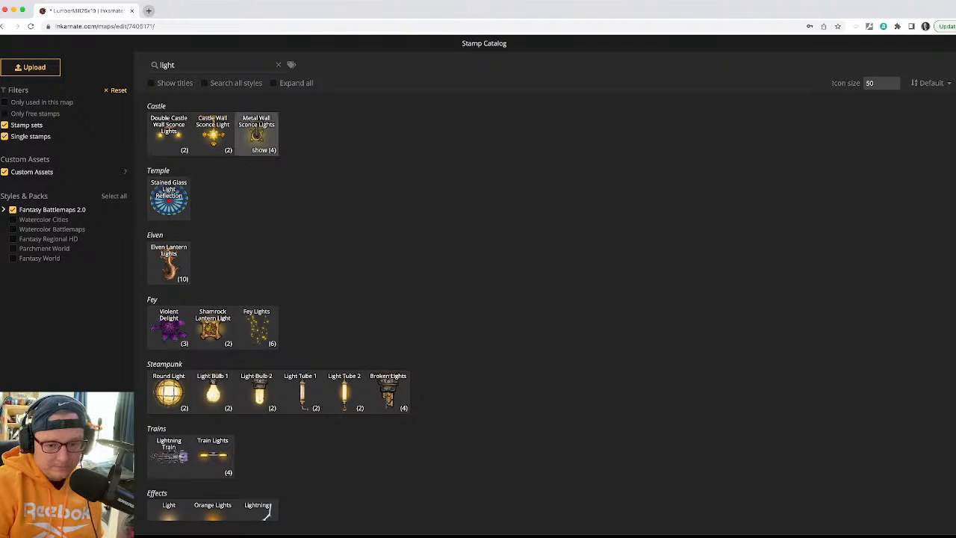
{"action": "left_click", "coordinate": [256, 133]}
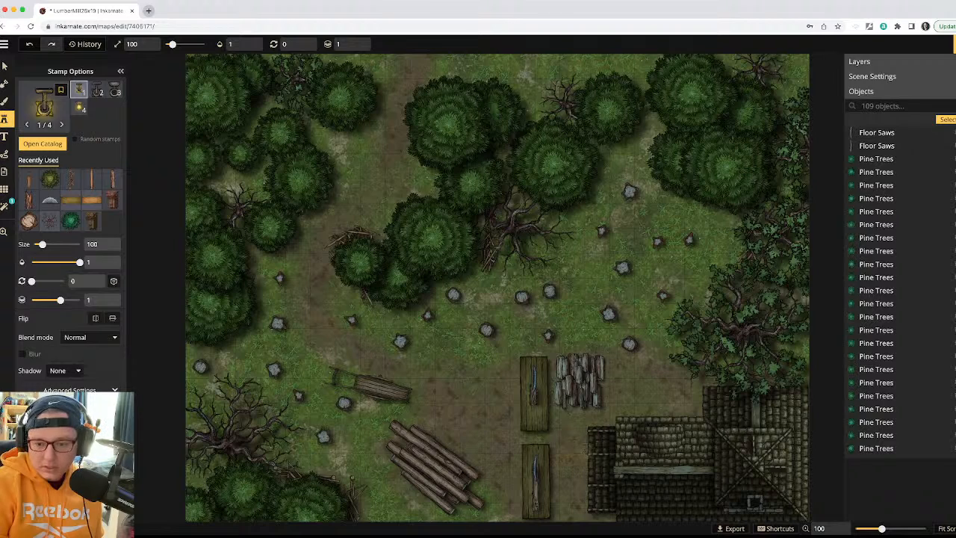
- Place two metal wall sconces rotated 90 degrees along the west edge of the roofed building
{"action": "left_click", "coordinate": [584, 448]}
{"action": "scroll", "coordinate": [584, 447], "scroll_direction": "up", "scroll_amount": 10}
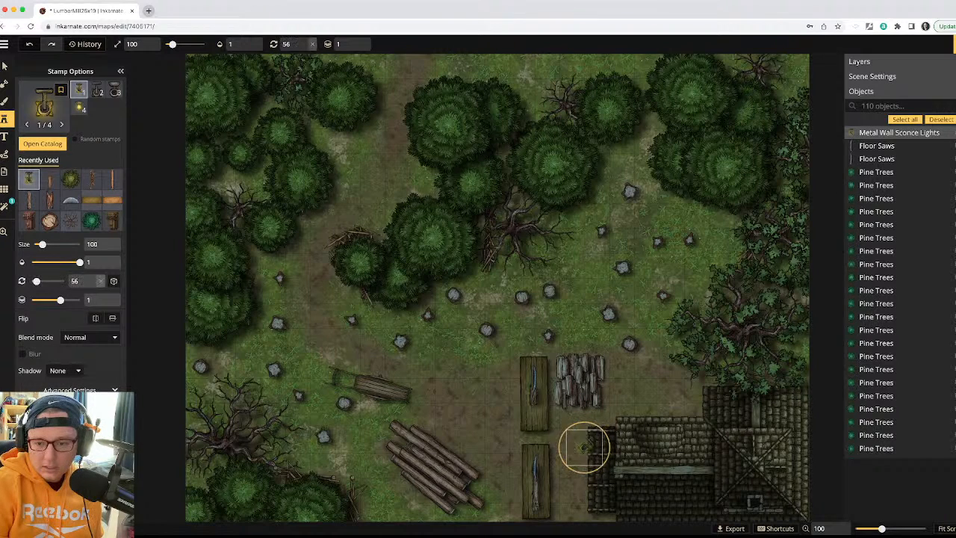
{"action": "left_click_drag", "start_coordinate": [584, 448], "coordinate": [582, 441]}
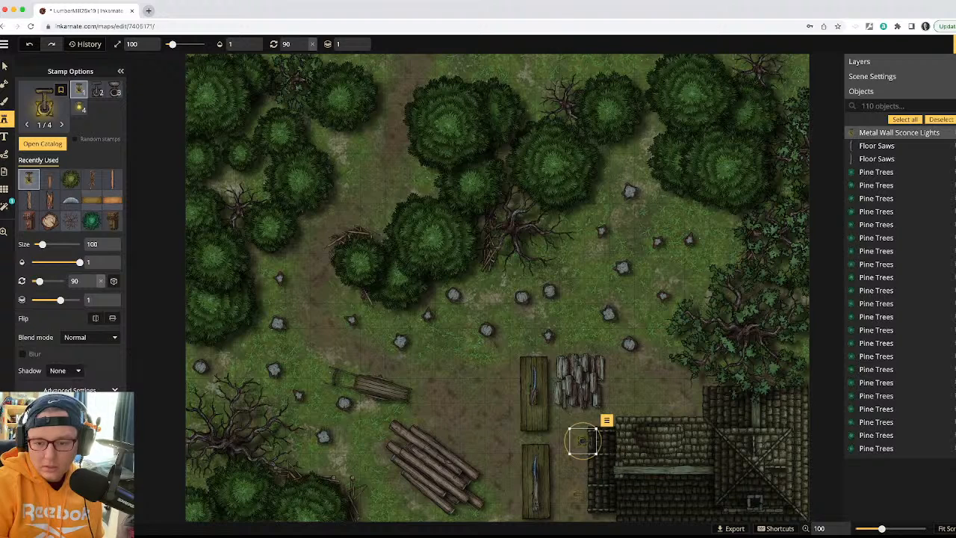
{"action": "left_click", "coordinate": [582, 440]}
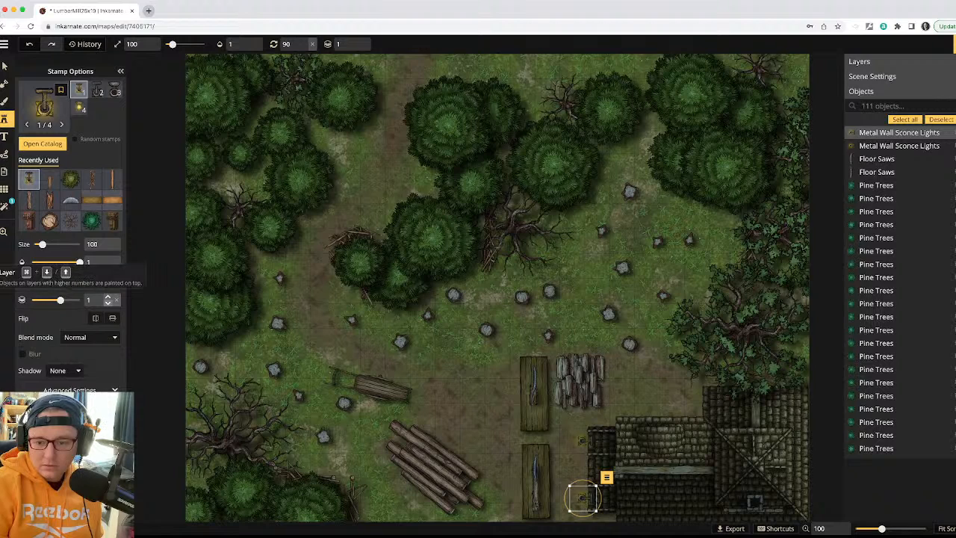
- Move both wall sconces to layer -2 so that they sit beneath the roof edge
{"action": "left_click", "coordinate": [108, 302]}
{"action": "left_click", "coordinate": [108, 303]}
{"action": "left_click", "coordinate": [107, 302]}
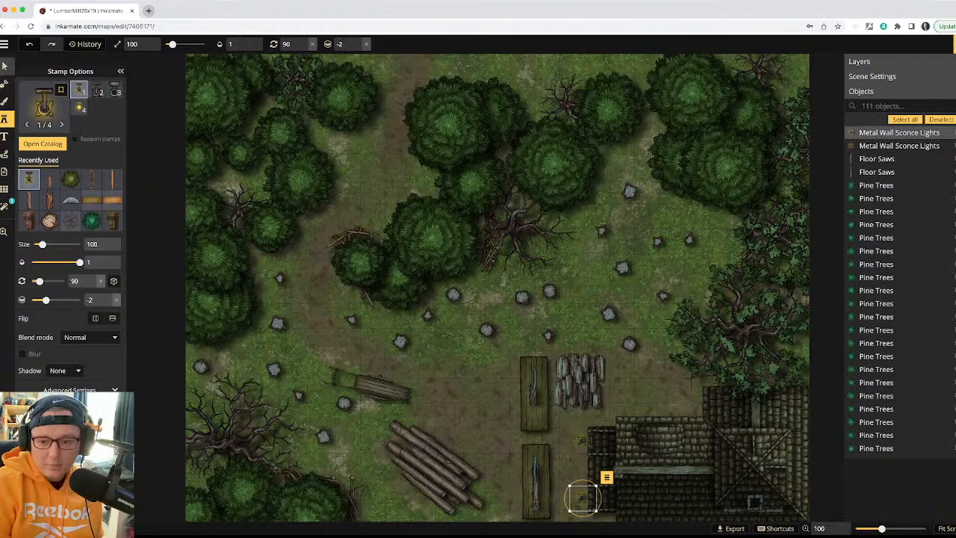
{"action": "left_click", "coordinate": [5, 66]}
{"action": "left_click_drag", "start_coordinate": [582, 496], "coordinate": [583, 441]}
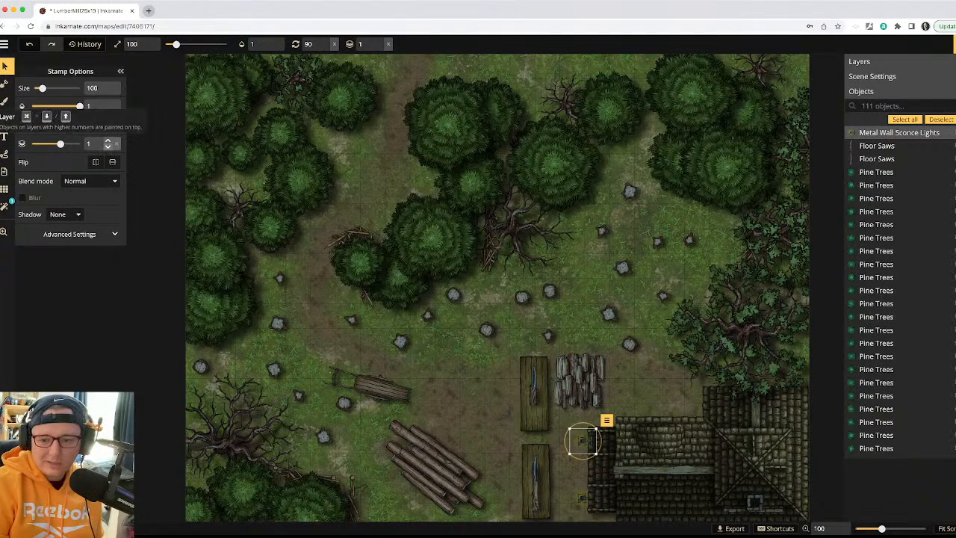
{"action": "left_click", "coordinate": [108, 147]}
{"action": "left_click", "coordinate": [108, 148]}
{"action": "left_click", "coordinate": [108, 147]}
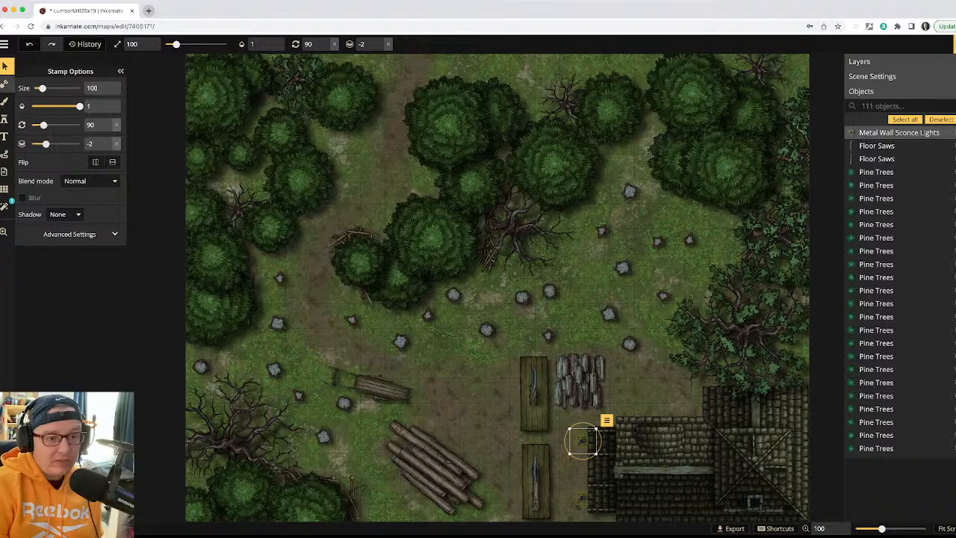
- Choose the Light stamp set from the catalog's Effects group and place a light over each wall sconce
{"action": "left_click", "coordinate": [5, 101]}
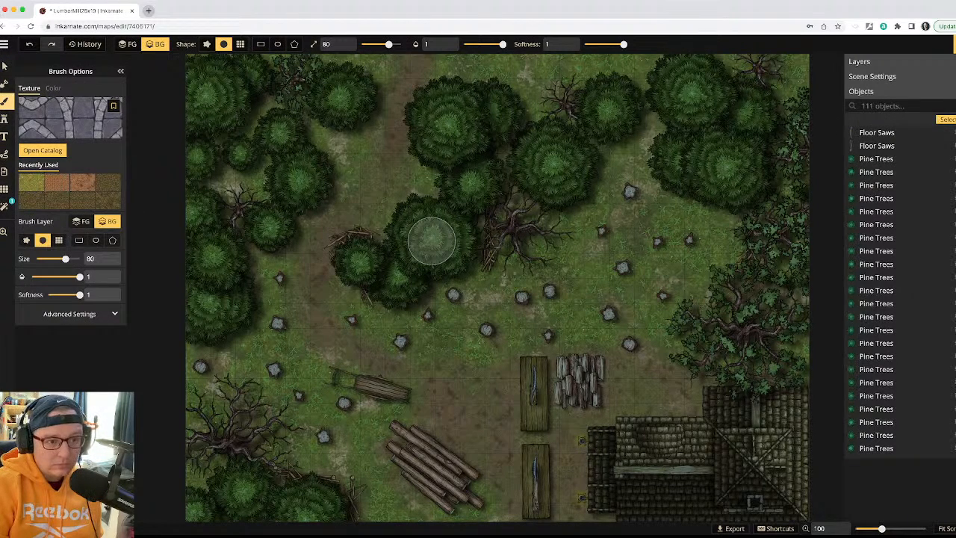
{"action": "left_click", "coordinate": [4, 118]}
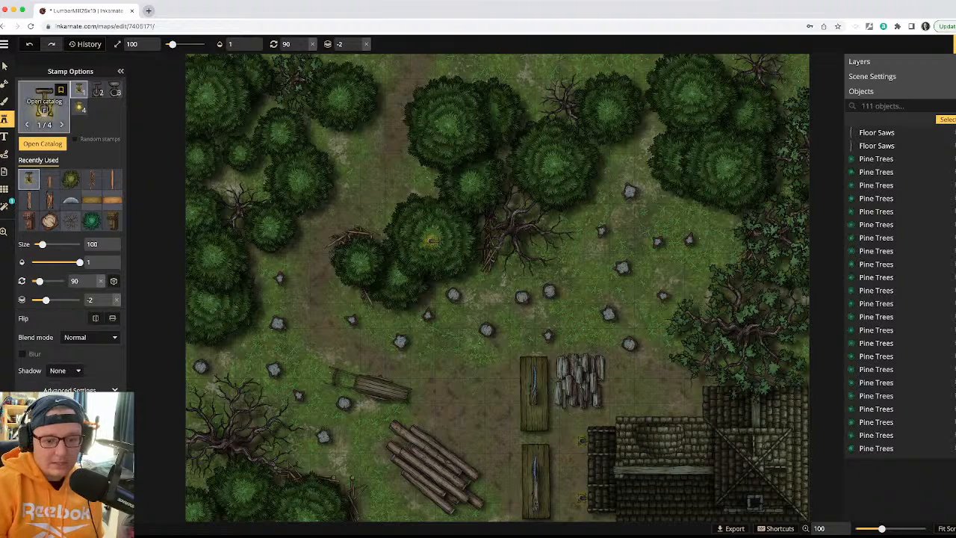
{"action": "left_click", "coordinate": [43, 144]}
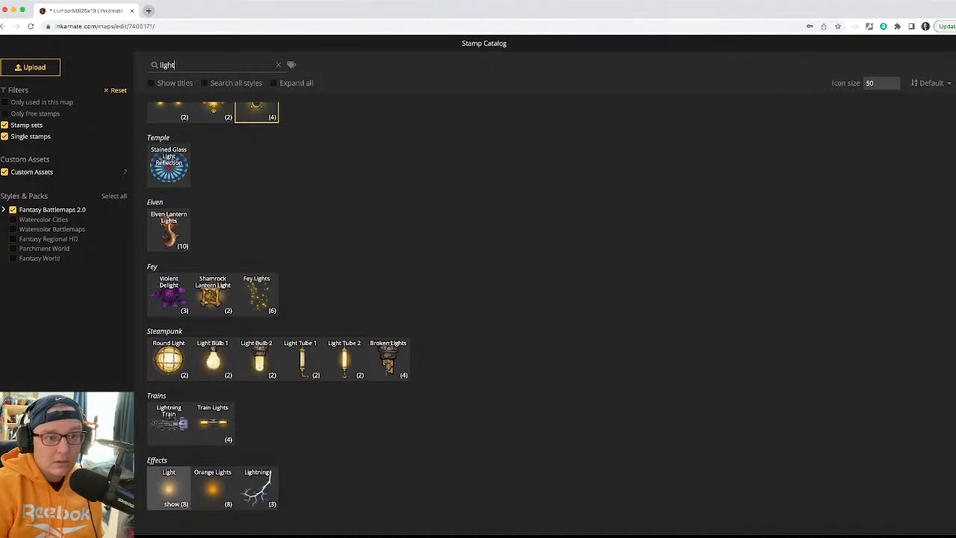
{"action": "left_click", "coordinate": [169, 489]}
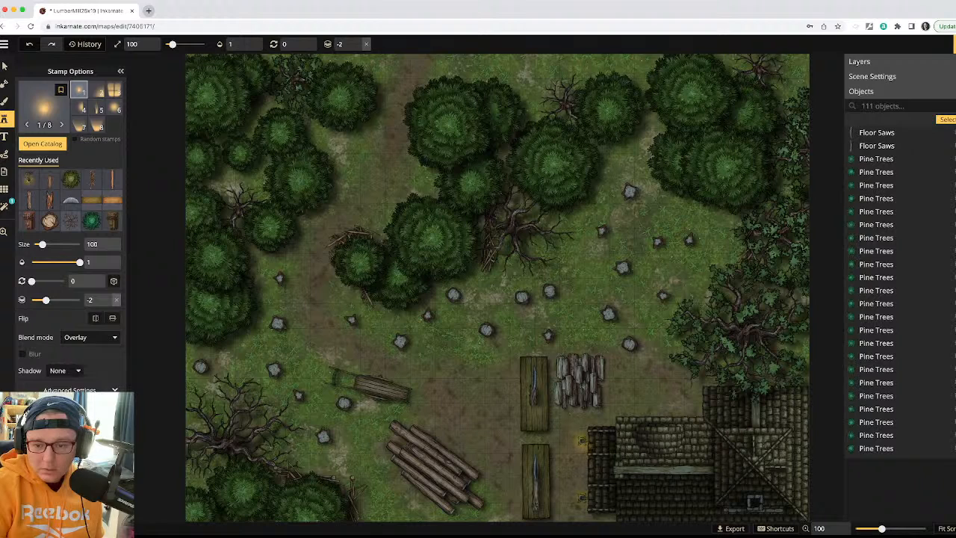
{"action": "left_click", "coordinate": [582, 441]}
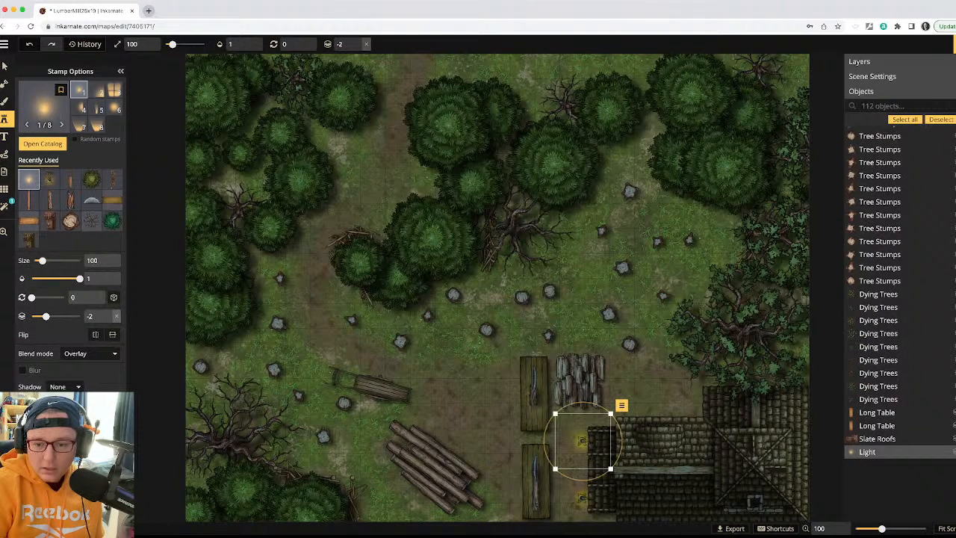
{"action": "left_click", "coordinate": [582, 497]}
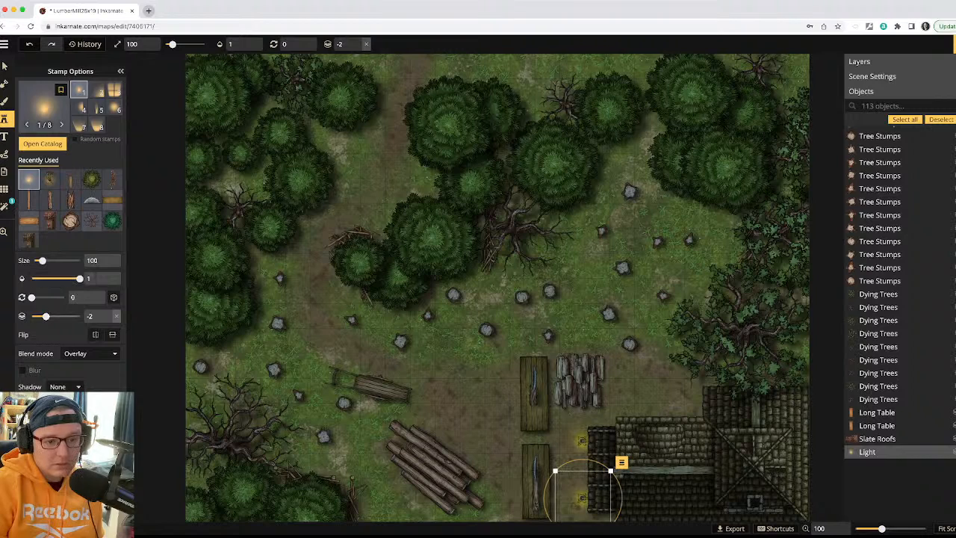
- Raise the light on the southern sconce to layer 5 and add another layer 5 light over each sconce
{"action": "left_click", "coordinate": [108, 312]}
{"action": "left_click", "coordinate": [107, 313]}
{"action": "left_click", "coordinate": [107, 312]}
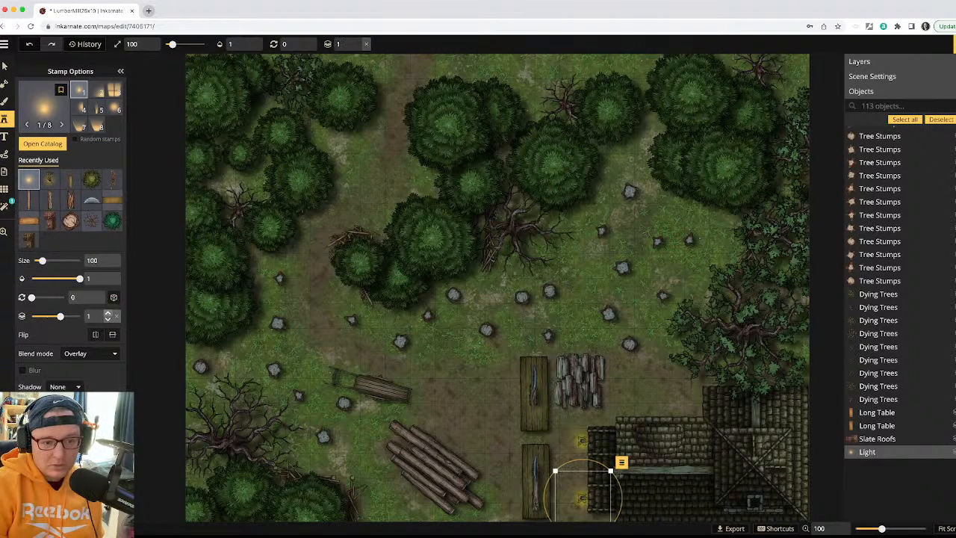
{"action": "left_click", "coordinate": [108, 312]}
{"action": "left_click", "coordinate": [108, 312]}
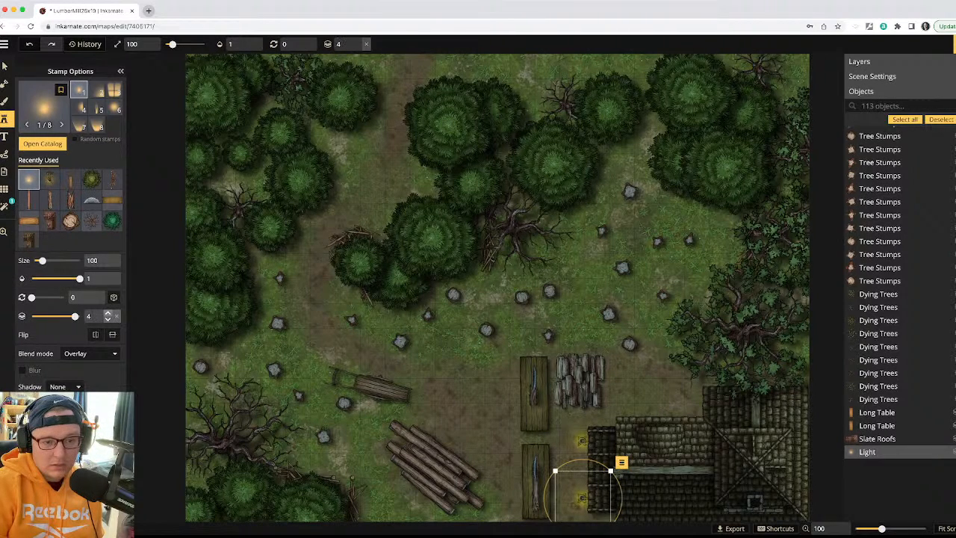
{"action": "left_click", "coordinate": [108, 312]}
{"action": "left_click", "coordinate": [108, 312]}
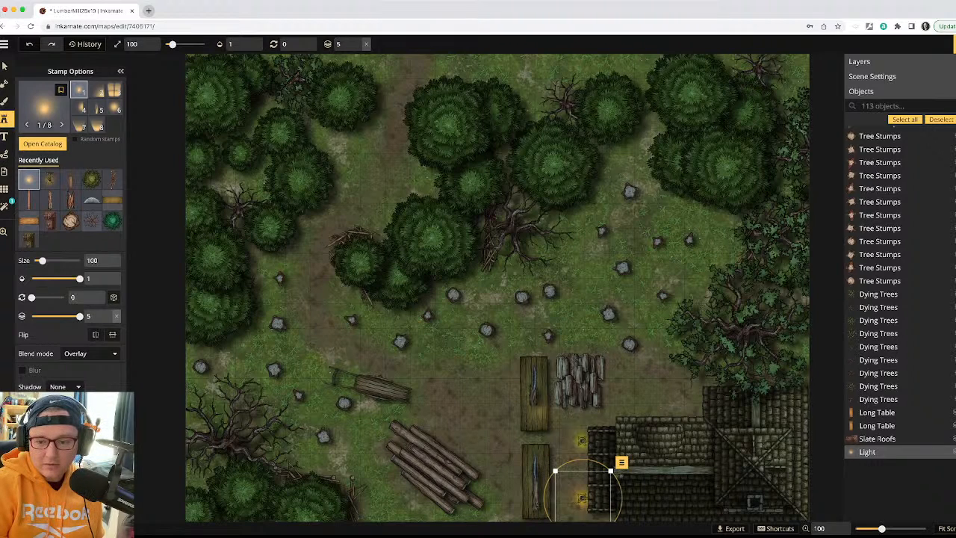
{"action": "left_click", "coordinate": [581, 440]}
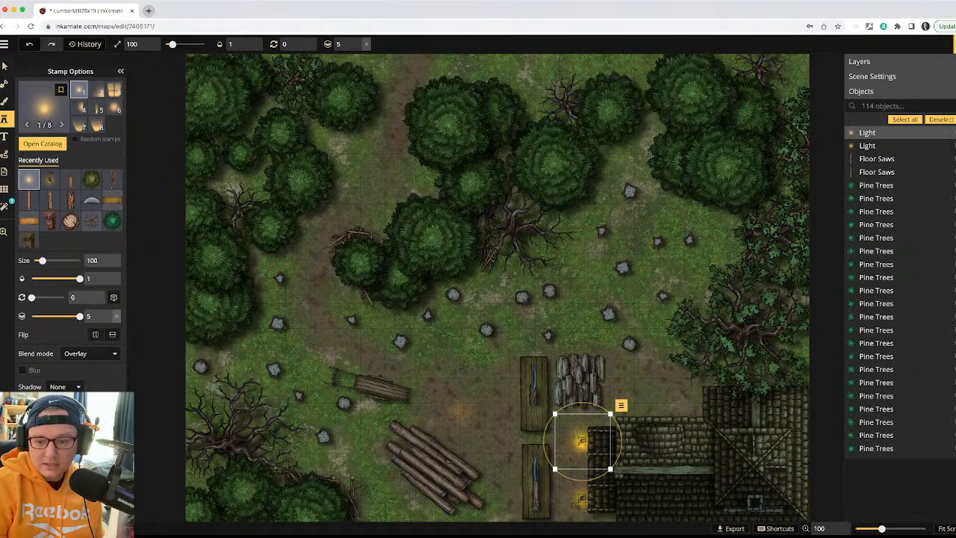
{"action": "left_click", "coordinate": [581, 498]}
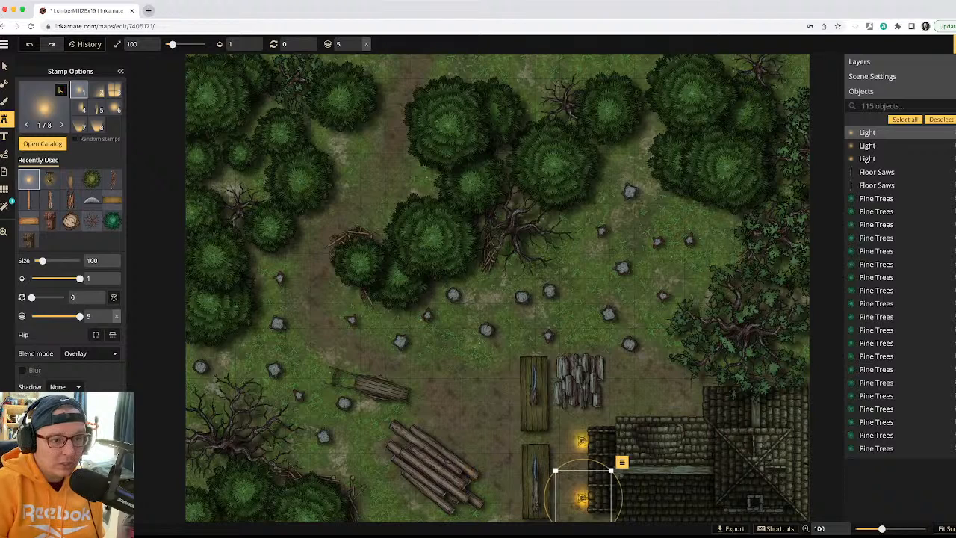
- Check the Night texture filter's settings and place the fourth Light variant on layer 5 at both wall sconces
{"action": "left_click", "coordinate": [5, 206]}
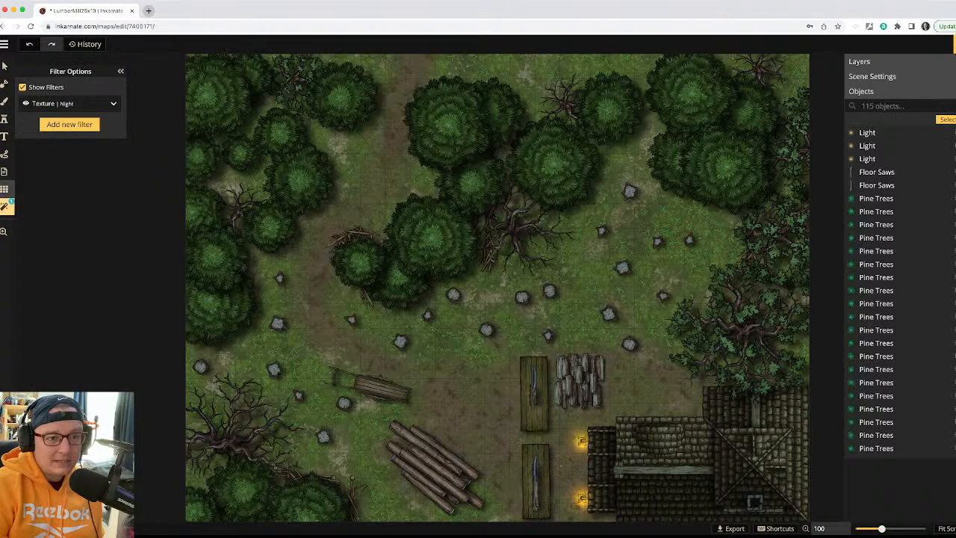
{"action": "left_click", "coordinate": [113, 103]}
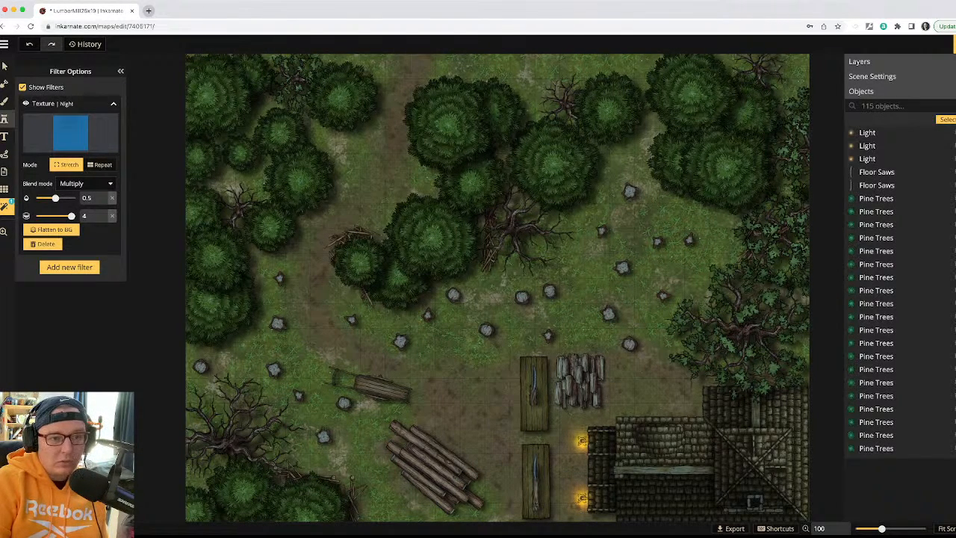
{"action": "left_click", "coordinate": [4, 118]}
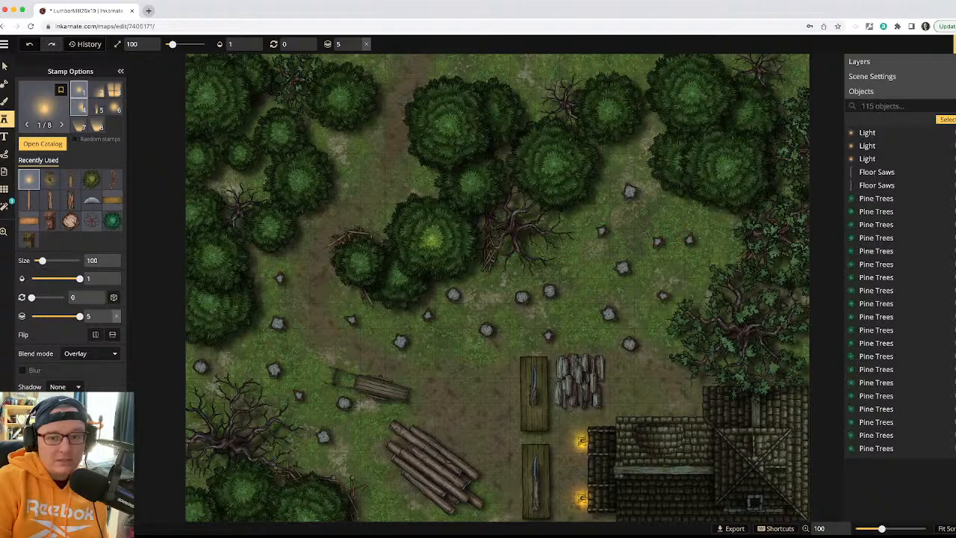
{"action": "key", "text": "4"}
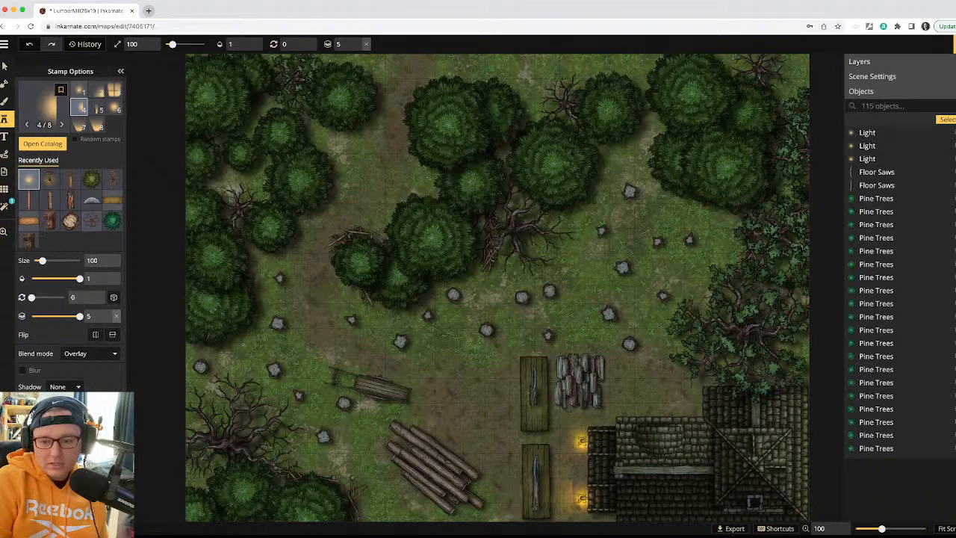
{"action": "left_click", "coordinate": [581, 496]}
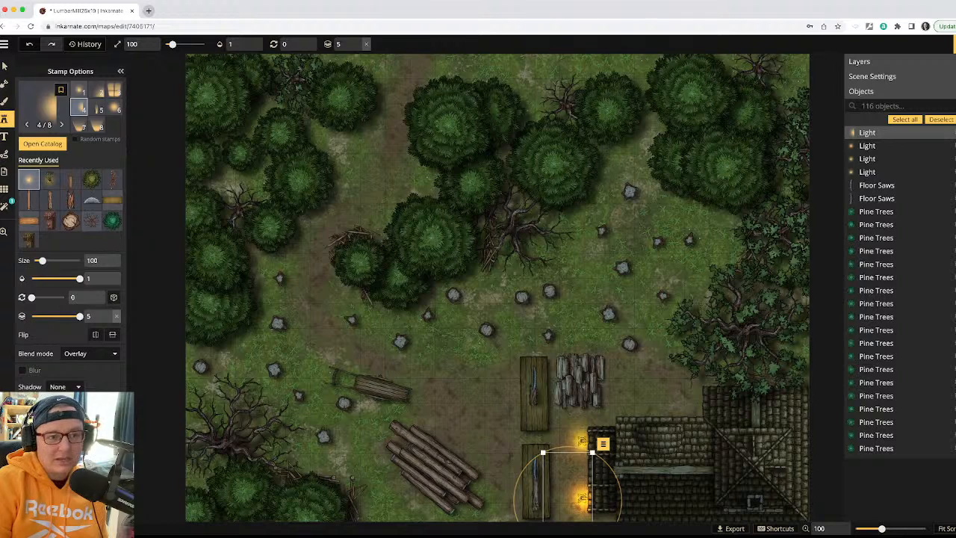
{"action": "left_click", "coordinate": [581, 441]}
{"action": "left_click", "coordinate": [6, 66]}
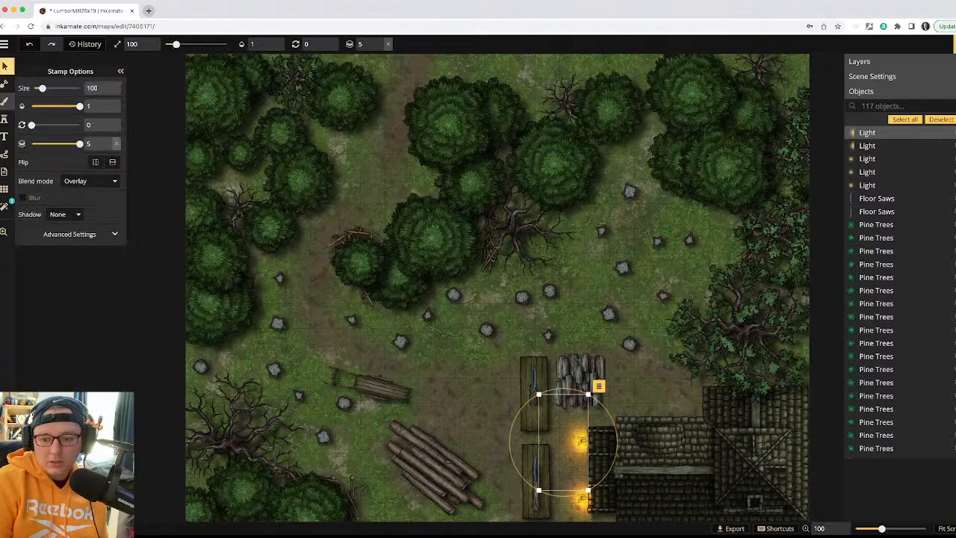
- Save the night version of the map as a clone named LumberMillNight25x19
{"action": "scroll", "coordinate": [325, 325], "scroll_direction": "down", "scroll_amount": 3}
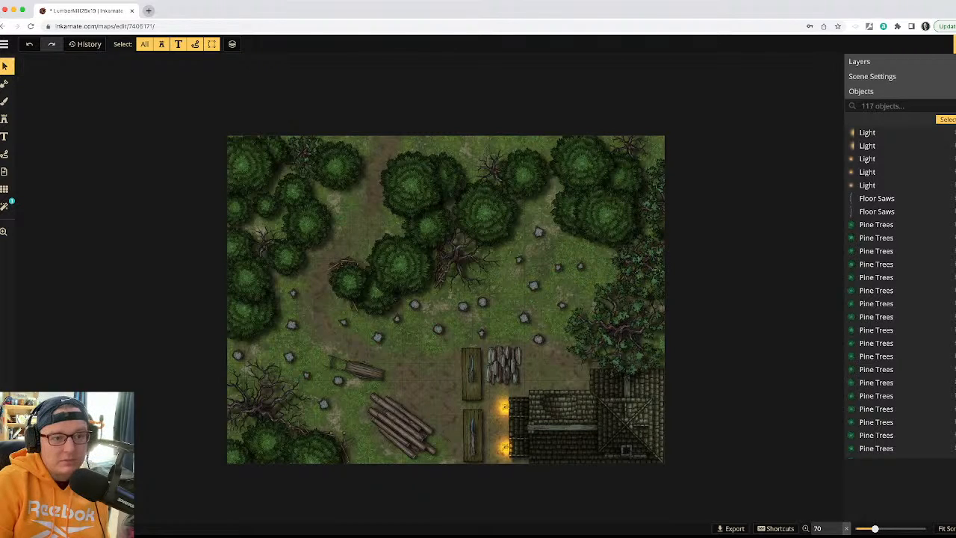
{"action": "left_click", "coordinate": [4, 44]}
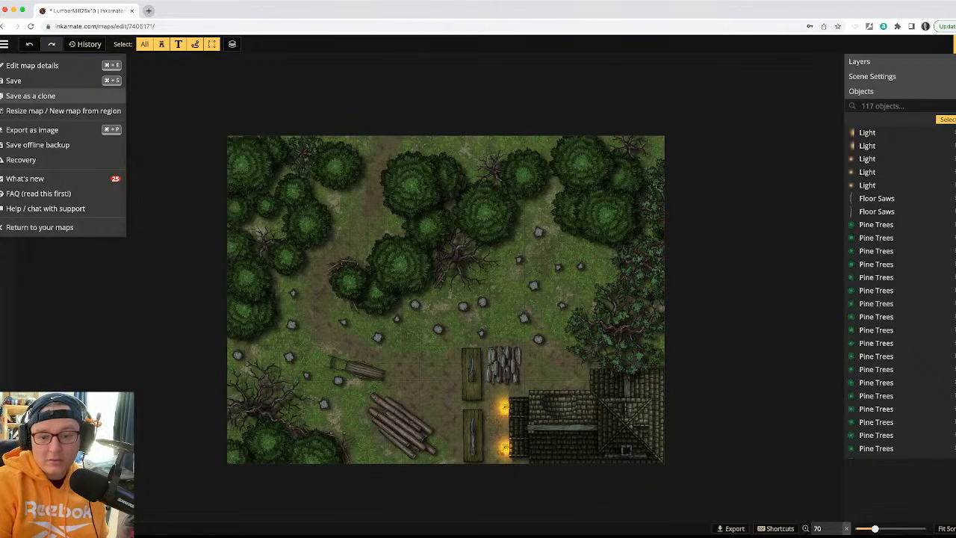
{"action": "left_click", "coordinate": [13, 80]}
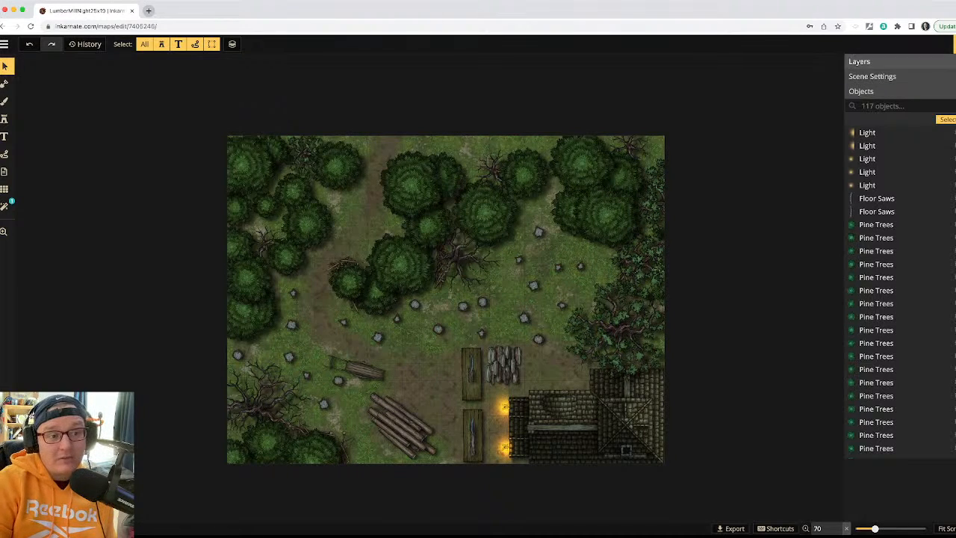
- Return to the list of saved maps and start creating a new map
{"action": "left_click", "coordinate": [4, 43]}
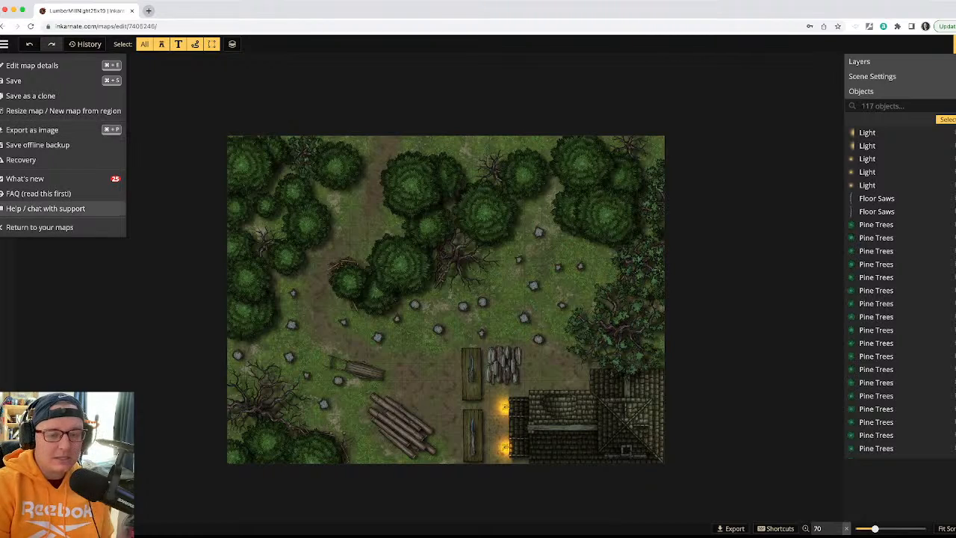
{"action": "left_click", "coordinate": [39, 227]}
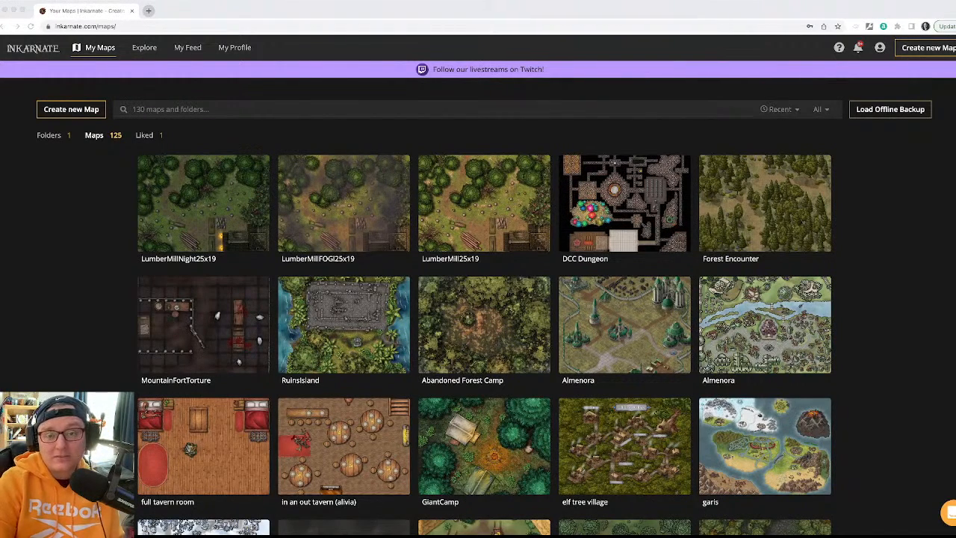
{"action": "key", "text": "super+Tab"}
{"action": "left_click", "coordinate": [70, 109]}
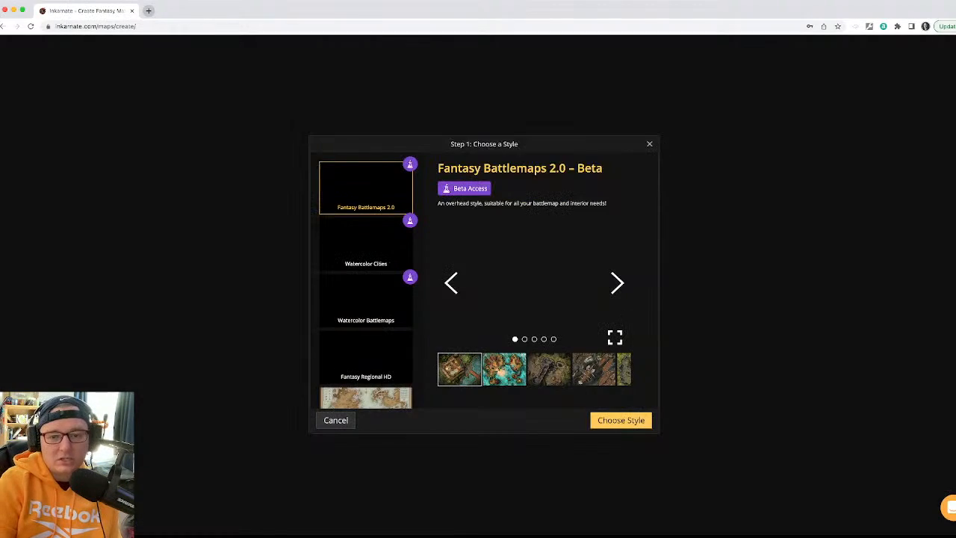